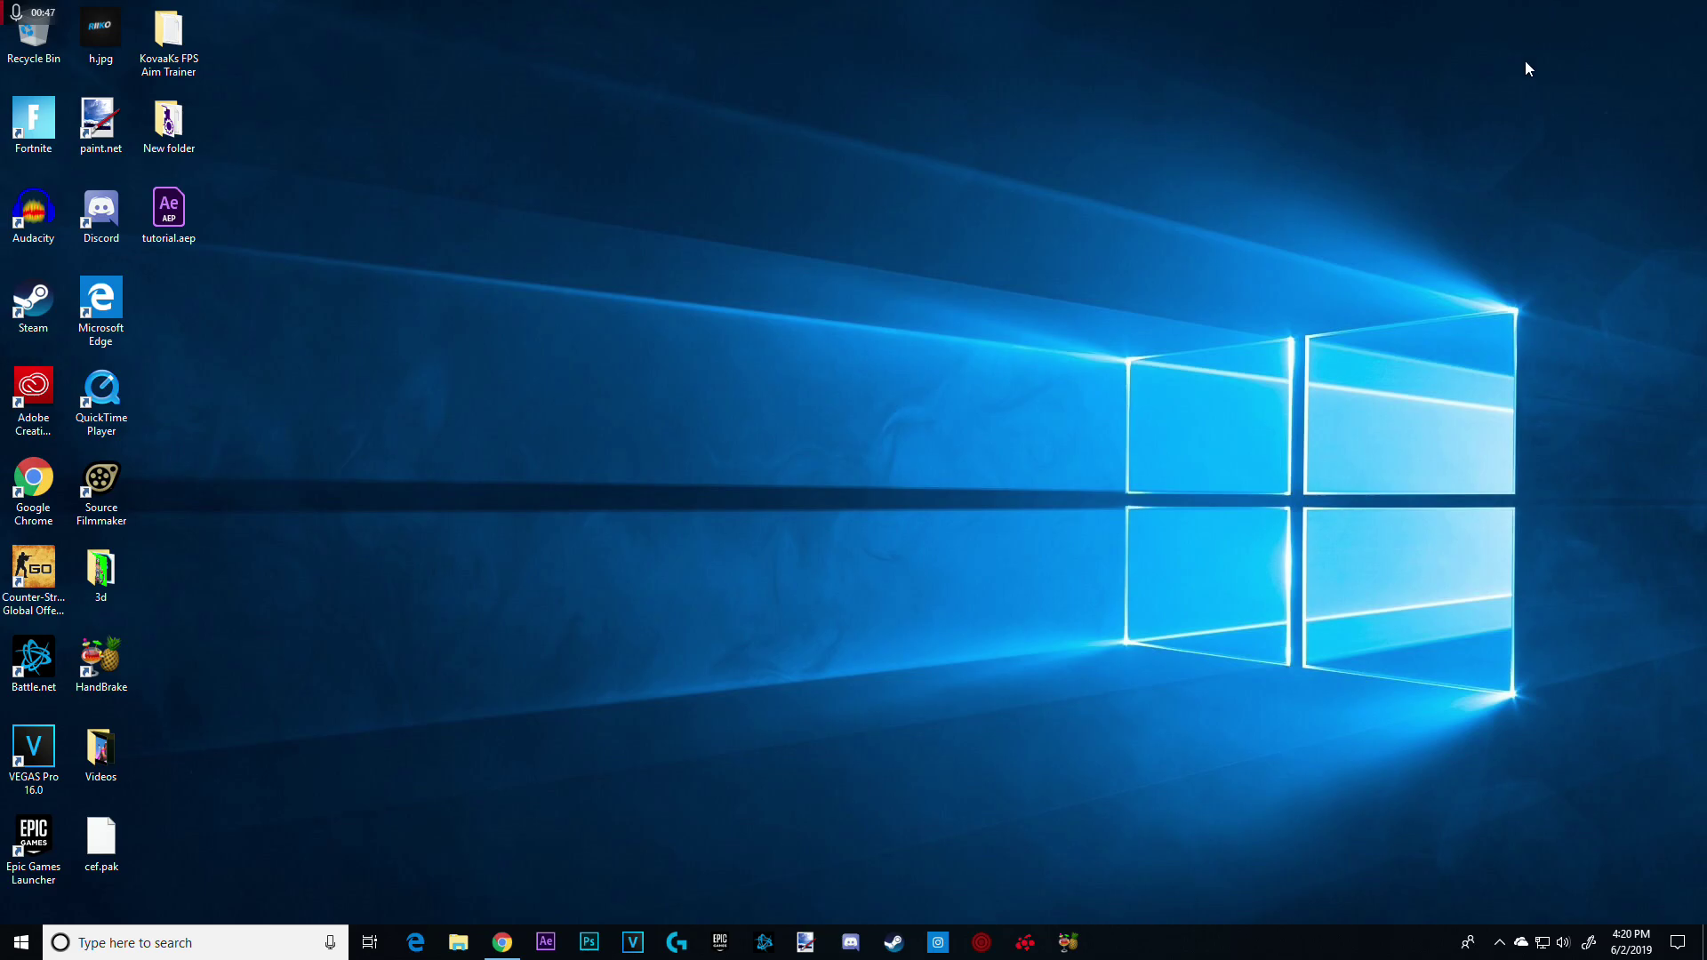
Open the tutorial.aep project from the desktop in After Effects
double_click(168, 210)
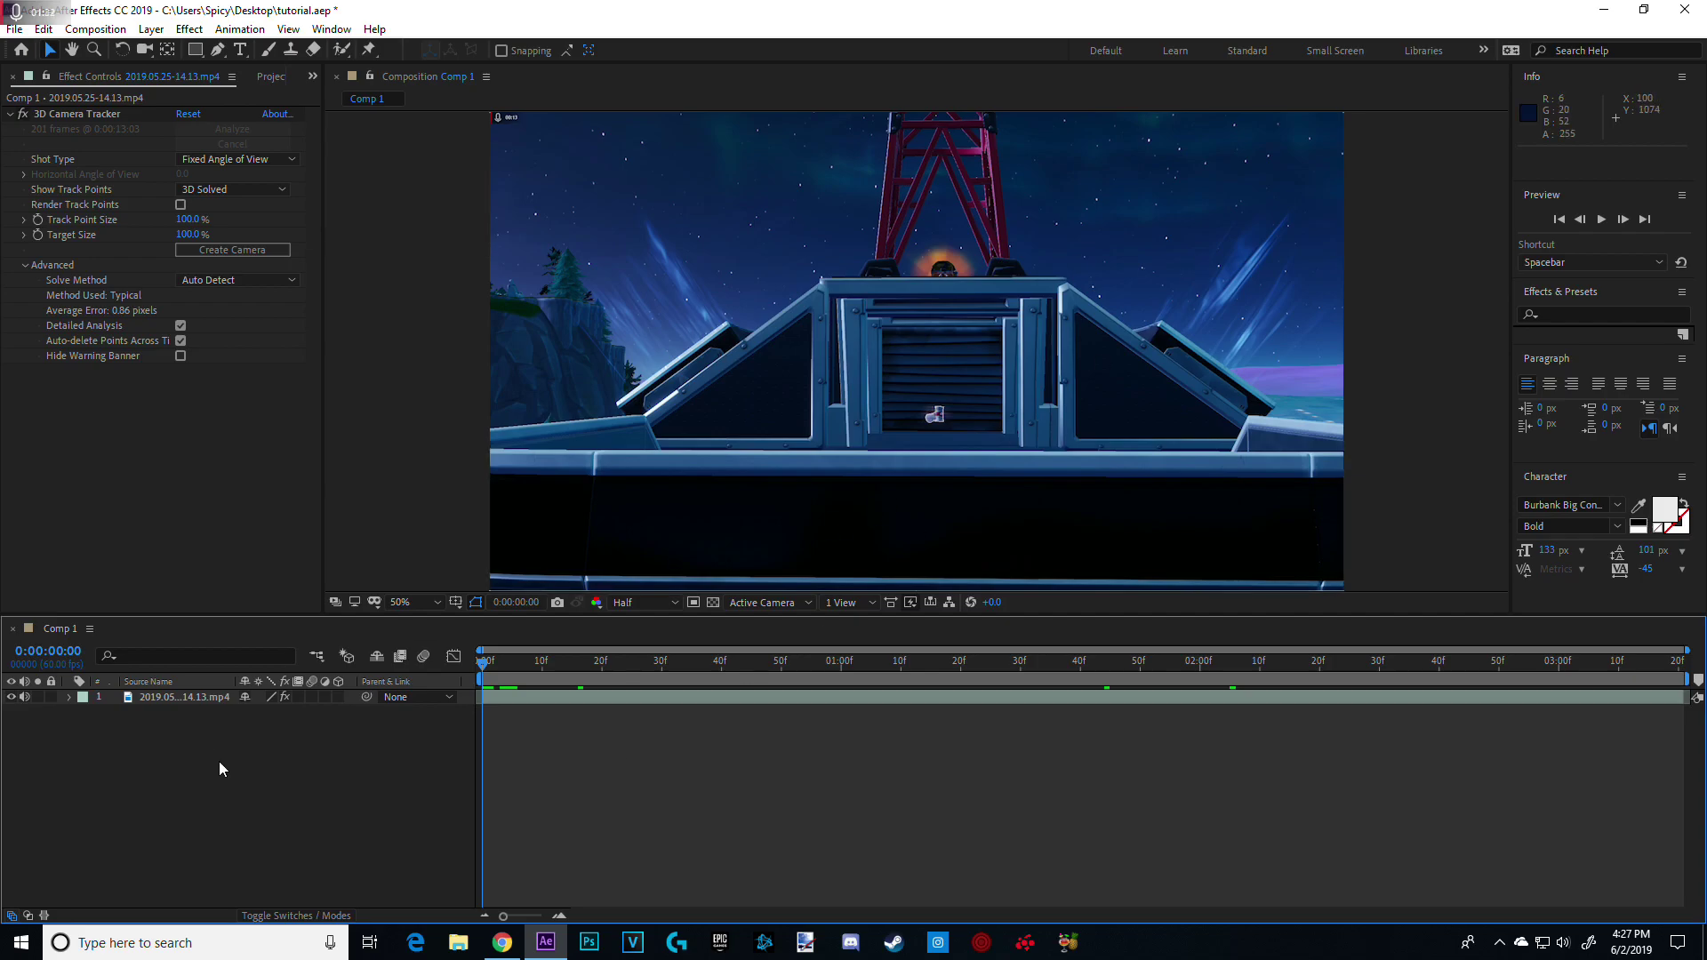
Select the gameplay clip layer and preview its first few seconds
click(201, 700)
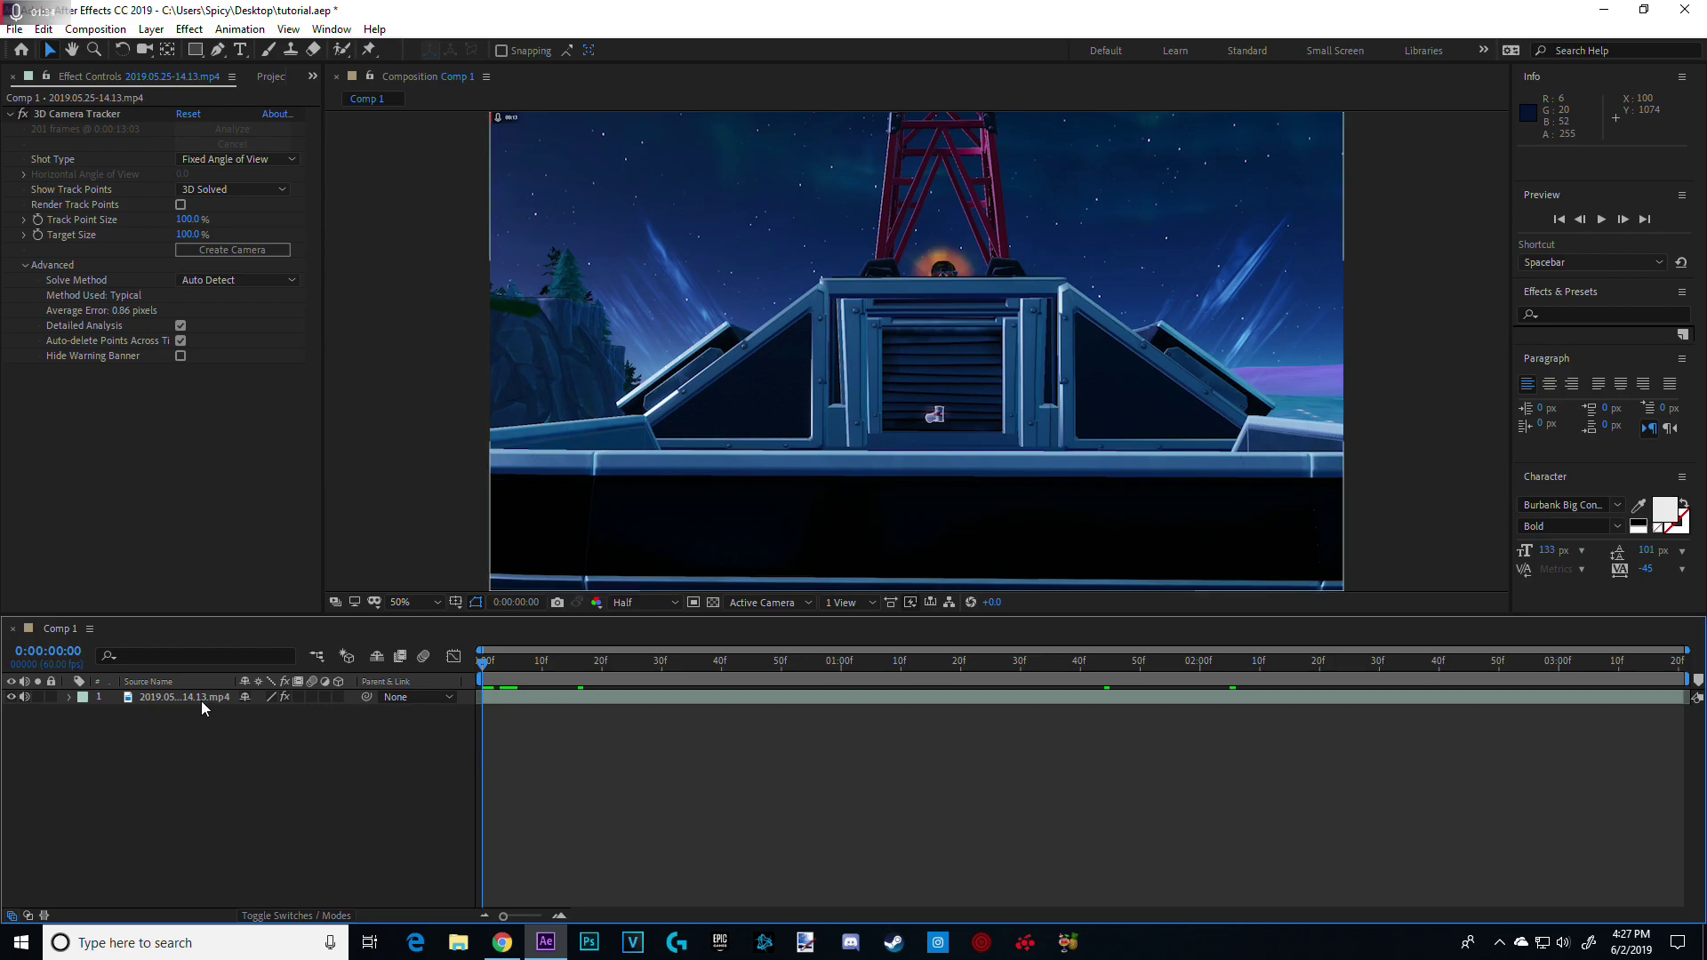
right_click(203, 695)
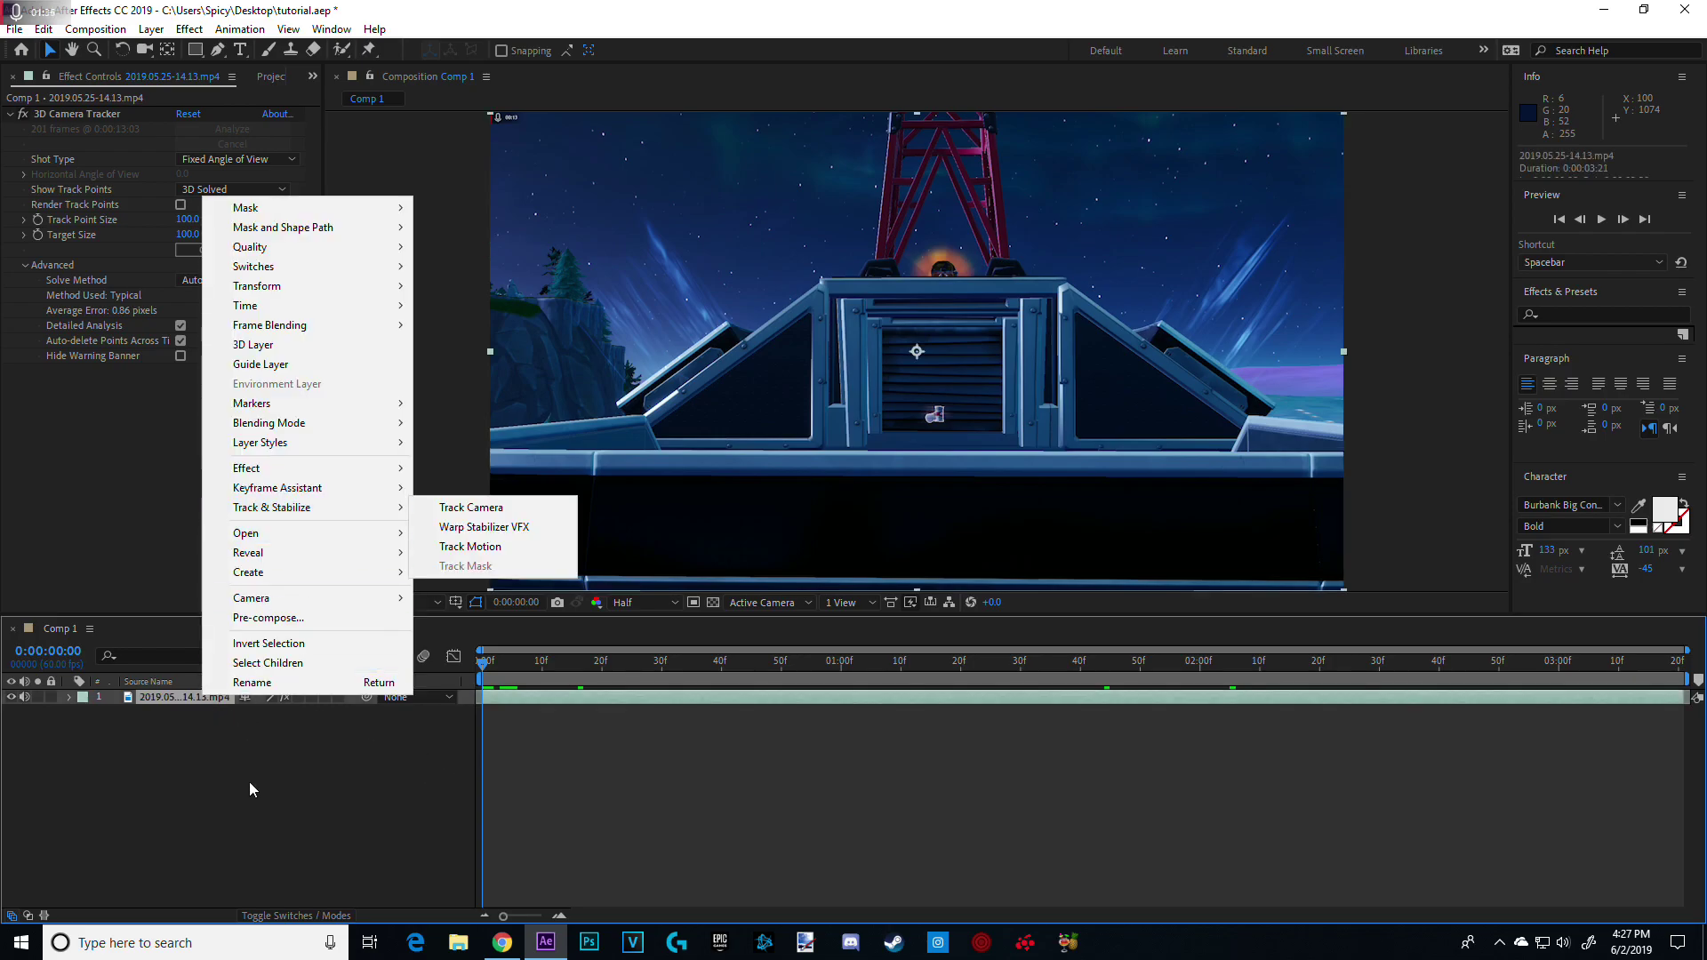
click(250, 781)
right_click(195, 700)
click(210, 754)
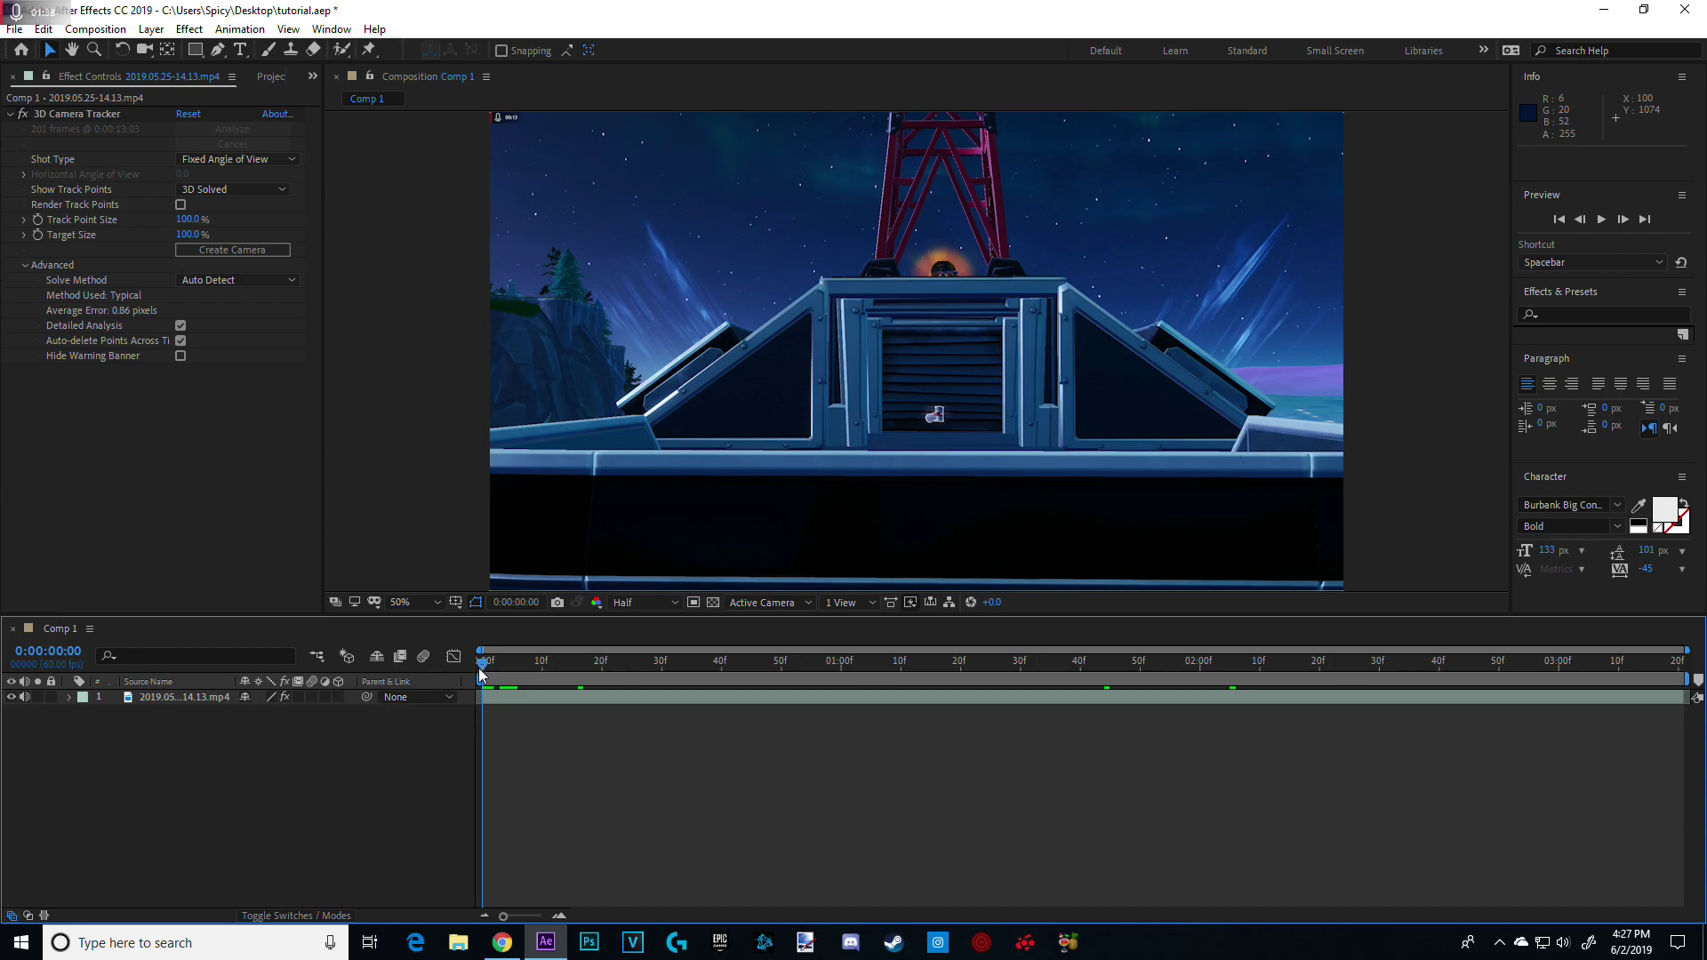
drag(480, 674, 336, 597)
Apply Track Camera to the gameplay clip and show the solved track points
right_click(210, 696)
mouse_move(301, 508)
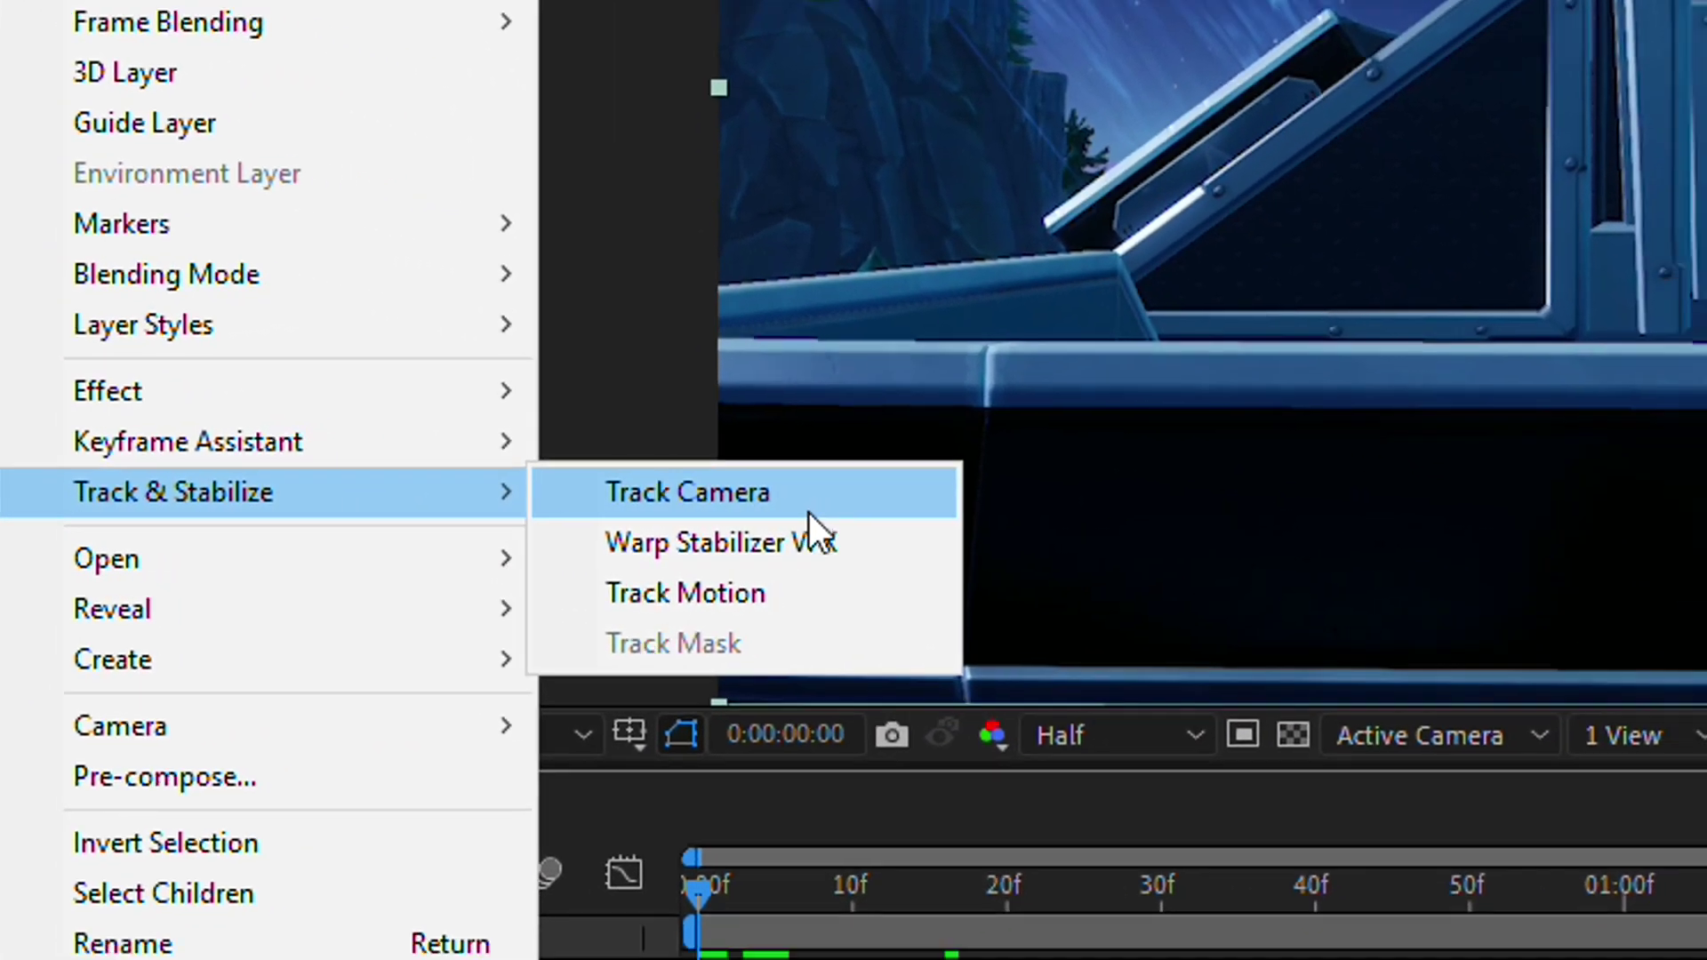
click(809, 502)
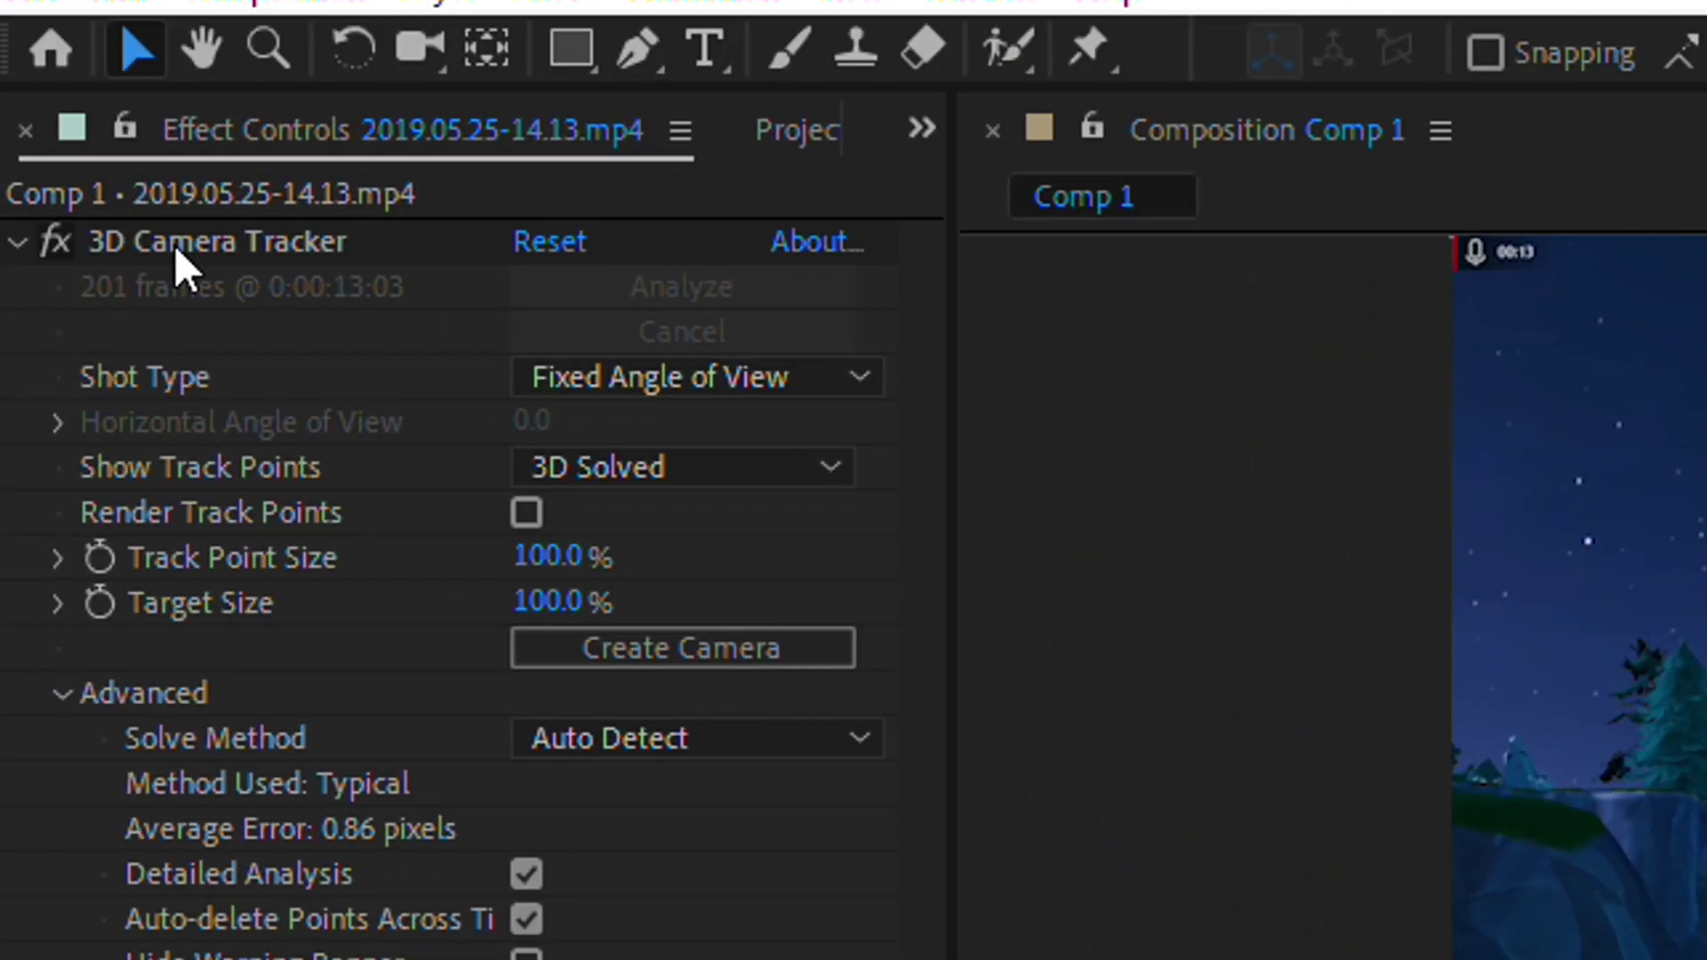
click(174, 244)
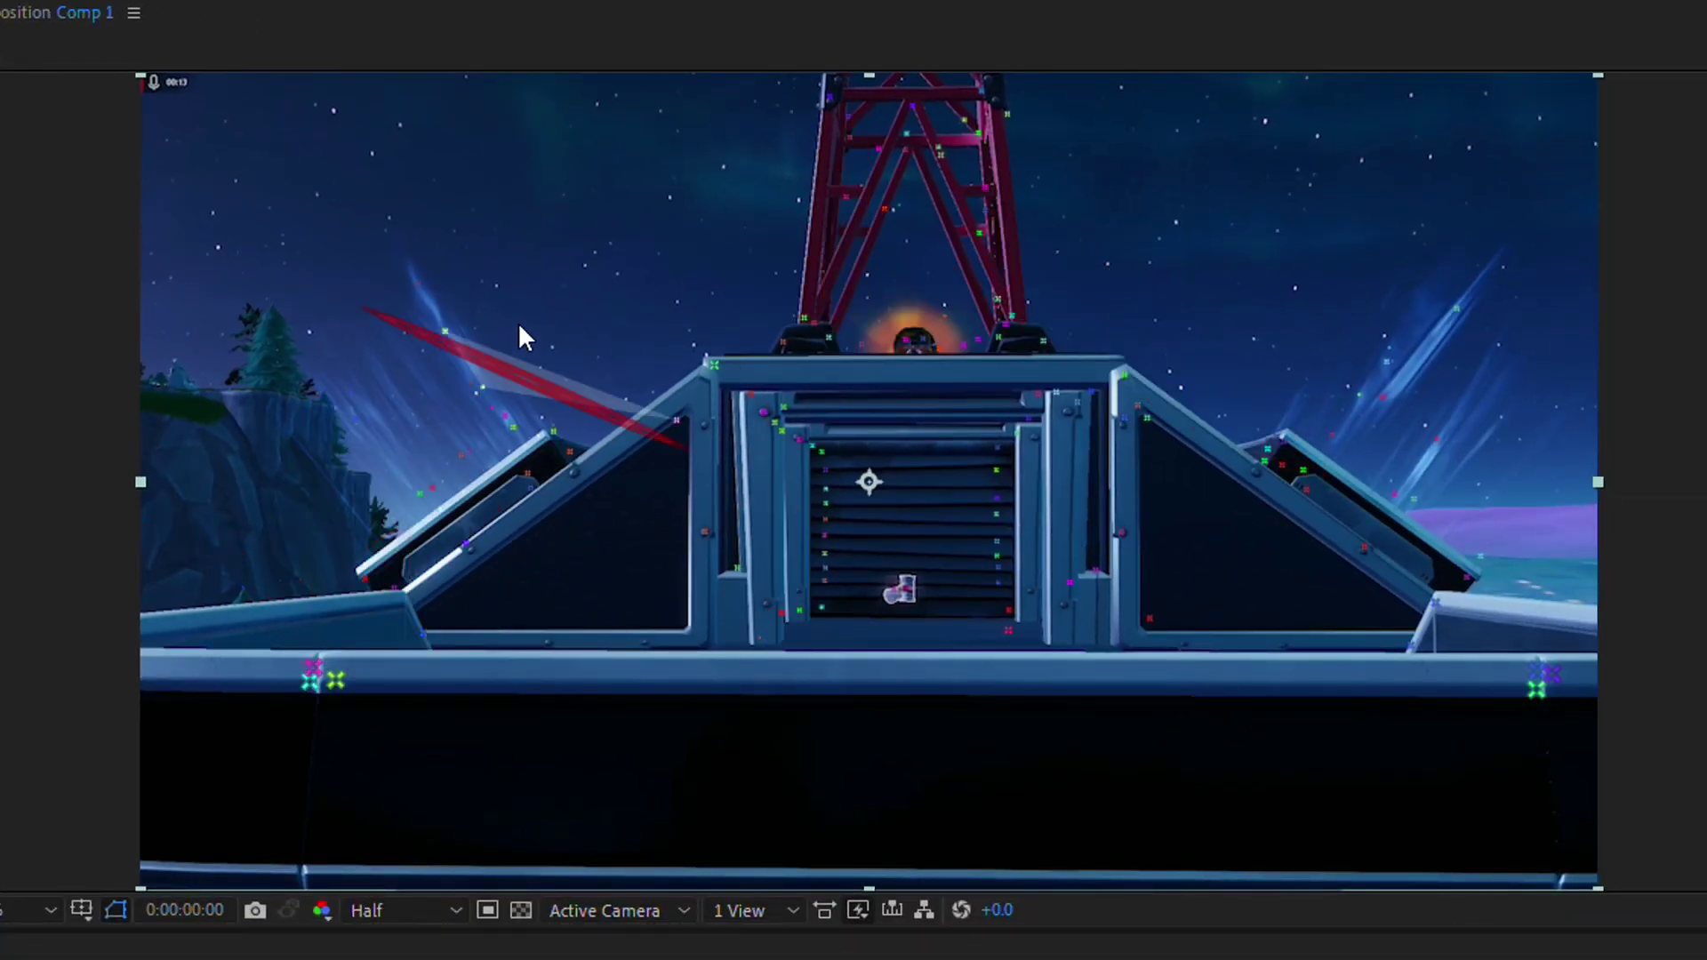
Create Track Null 1 and a 3D Tracker Camera from a chosen track point
right_click(1009, 632)
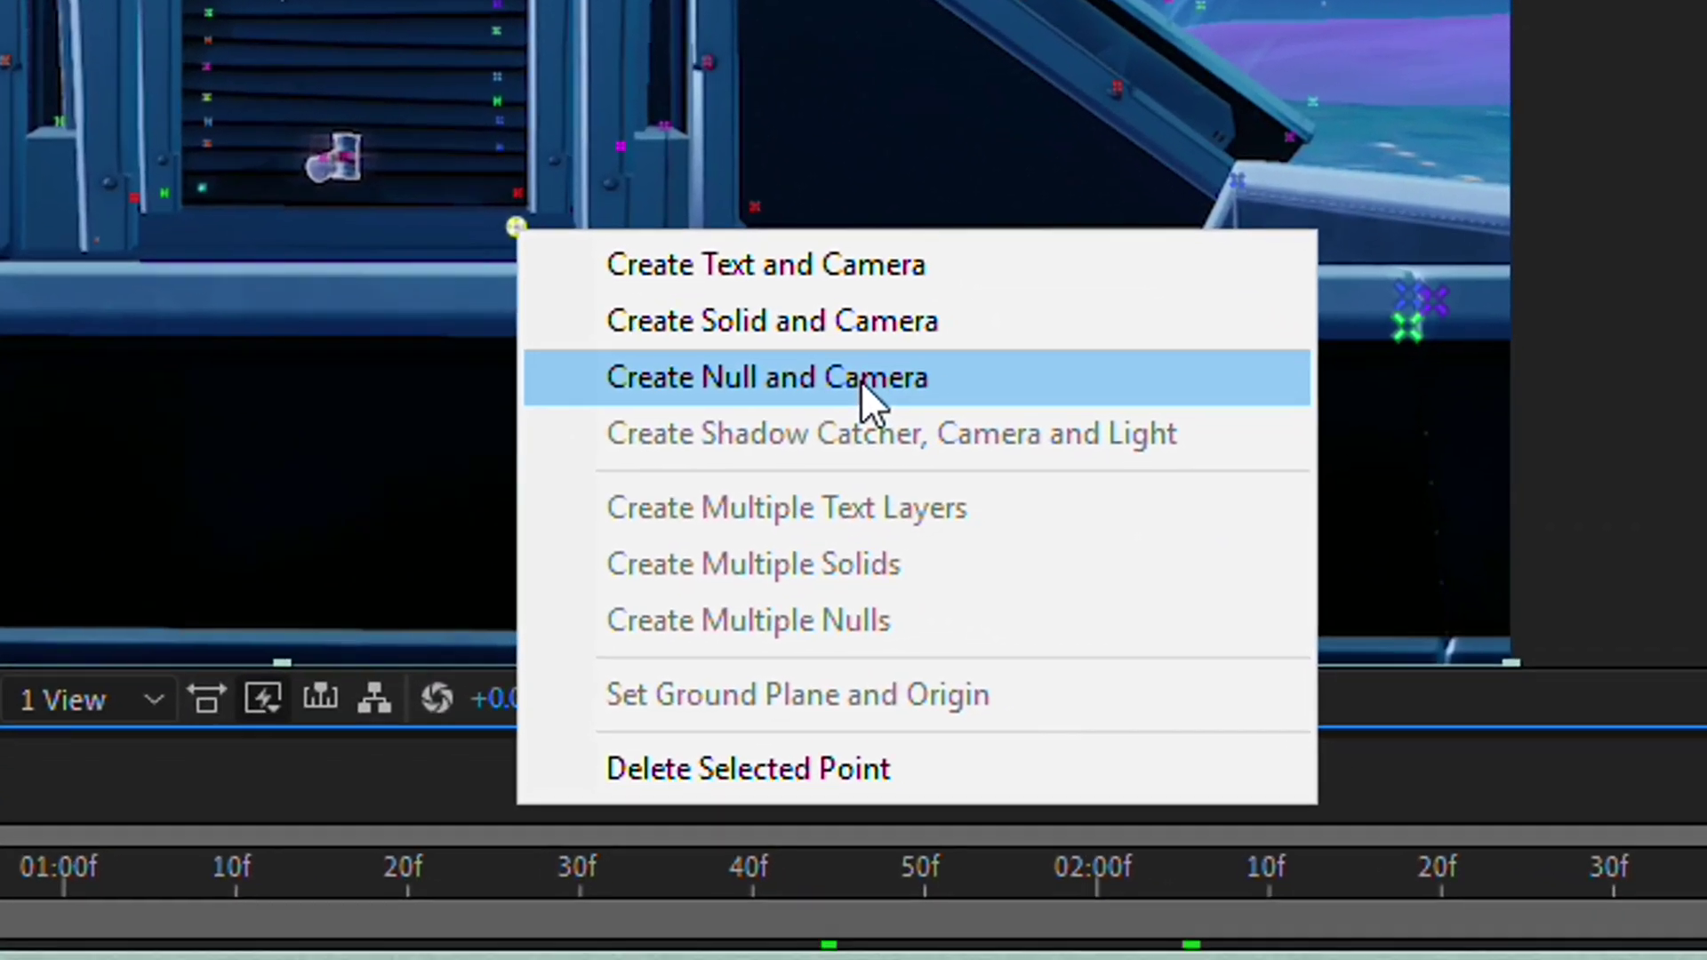
click(1080, 512)
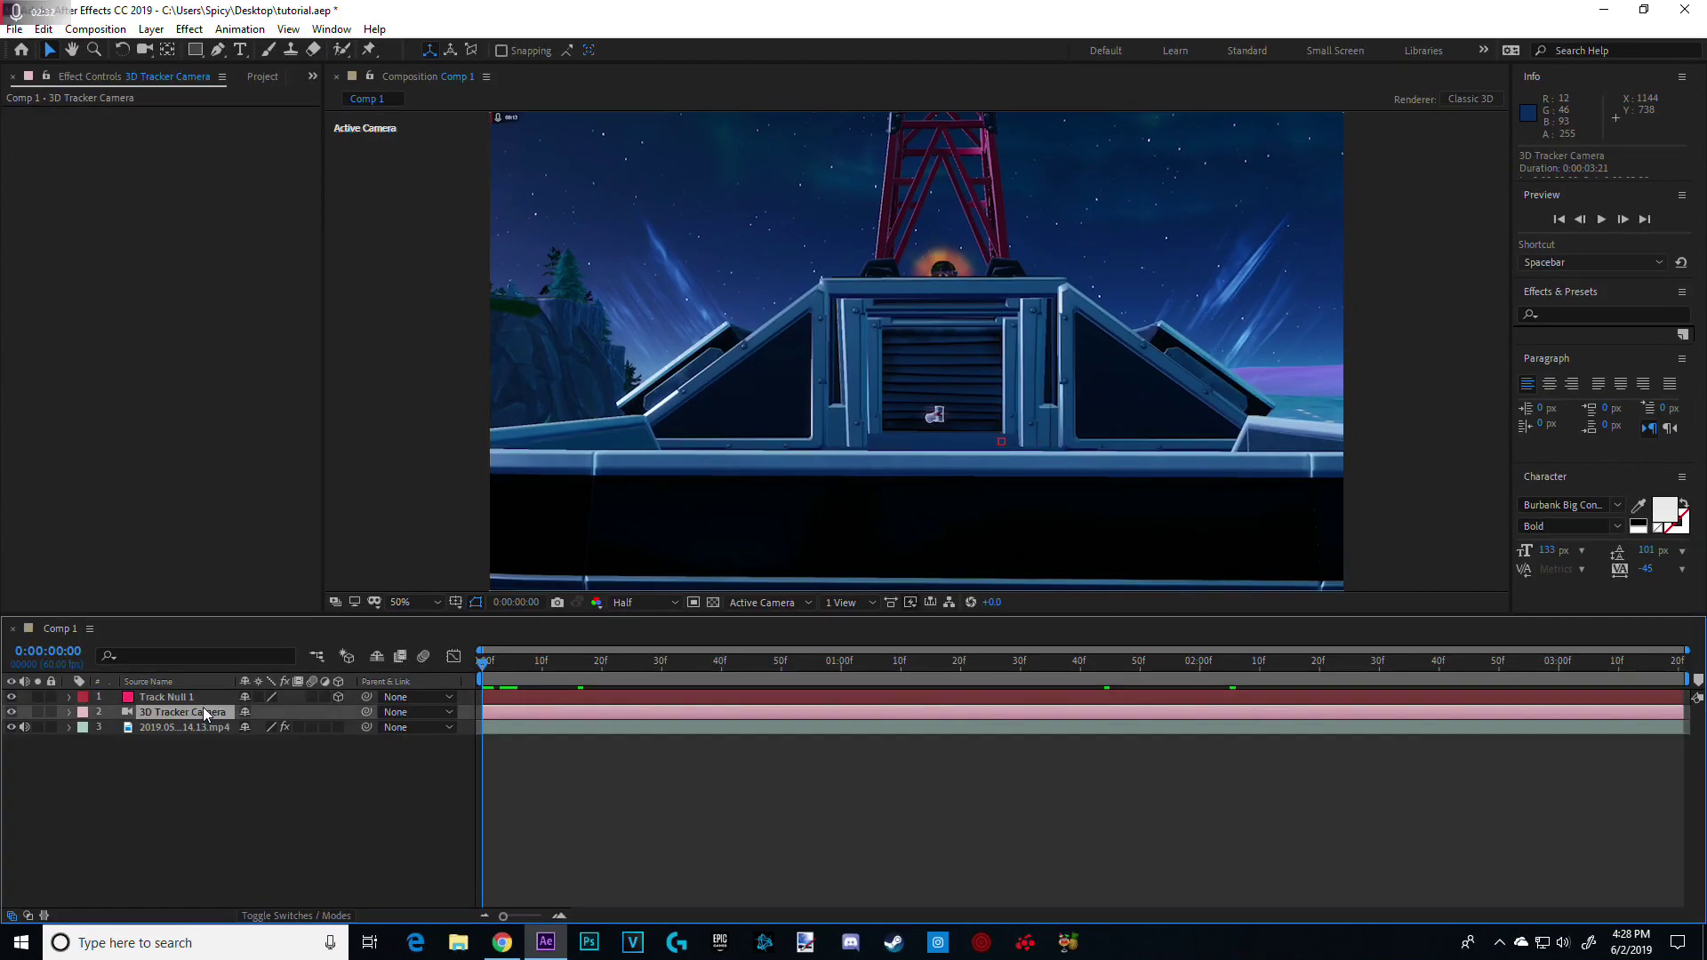
click(0, 744)
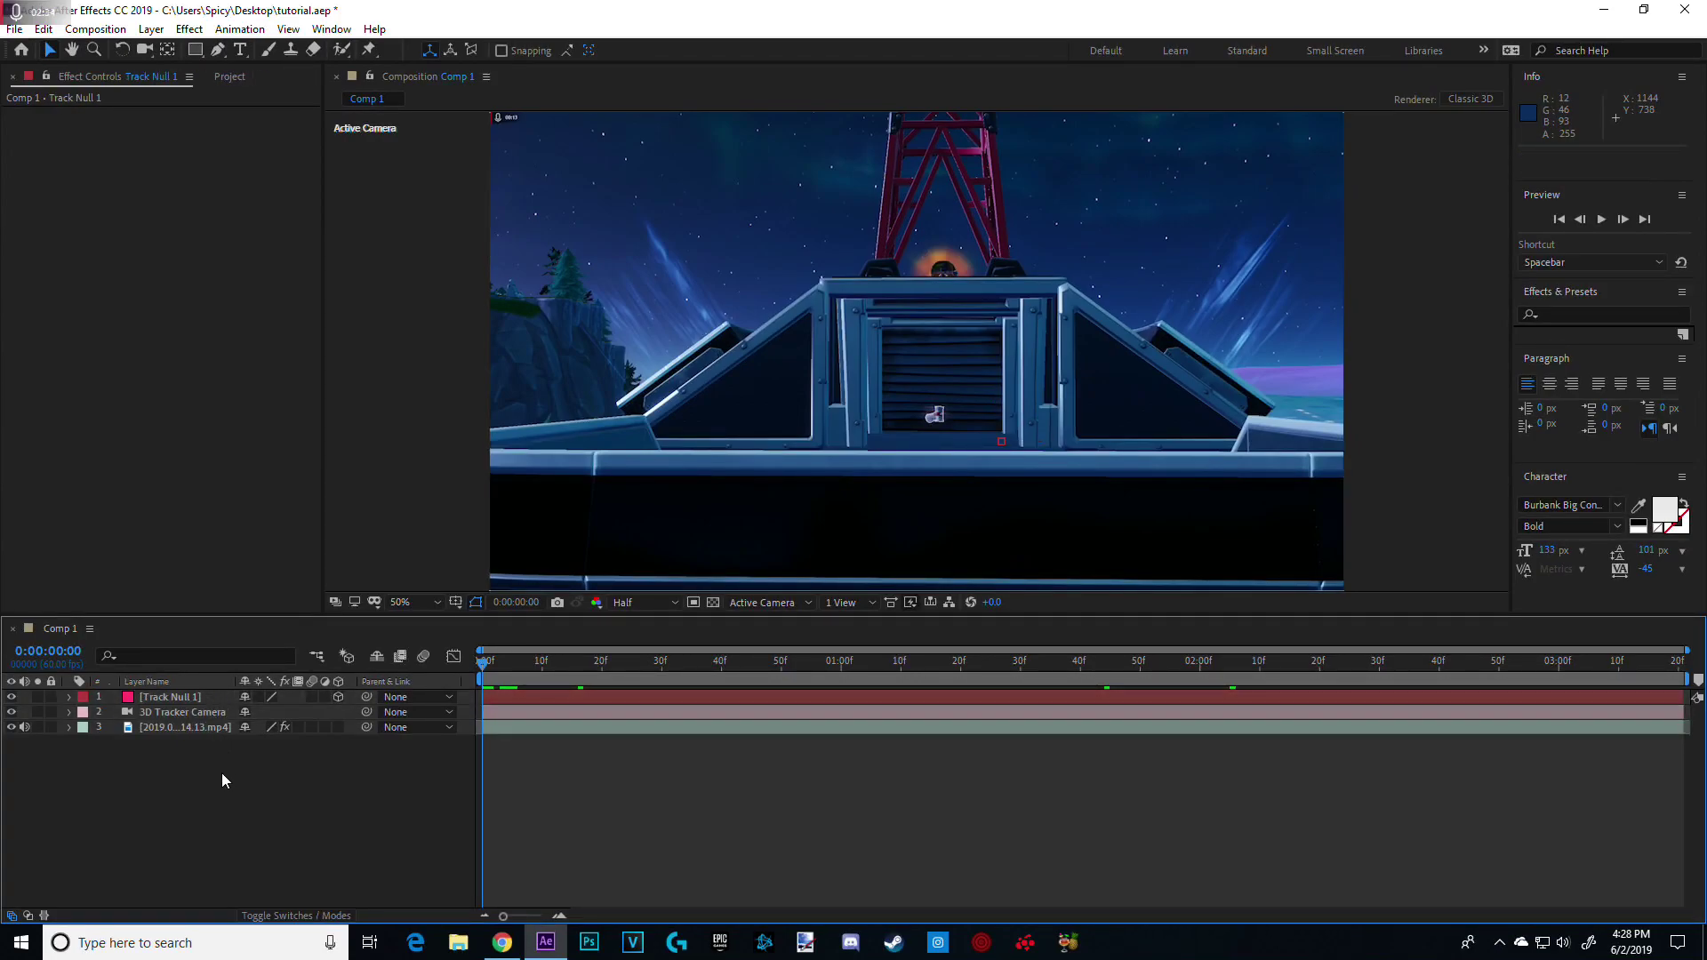
right_click(229, 770)
Add a new solid layer named Element
mouse_move(343, 577)
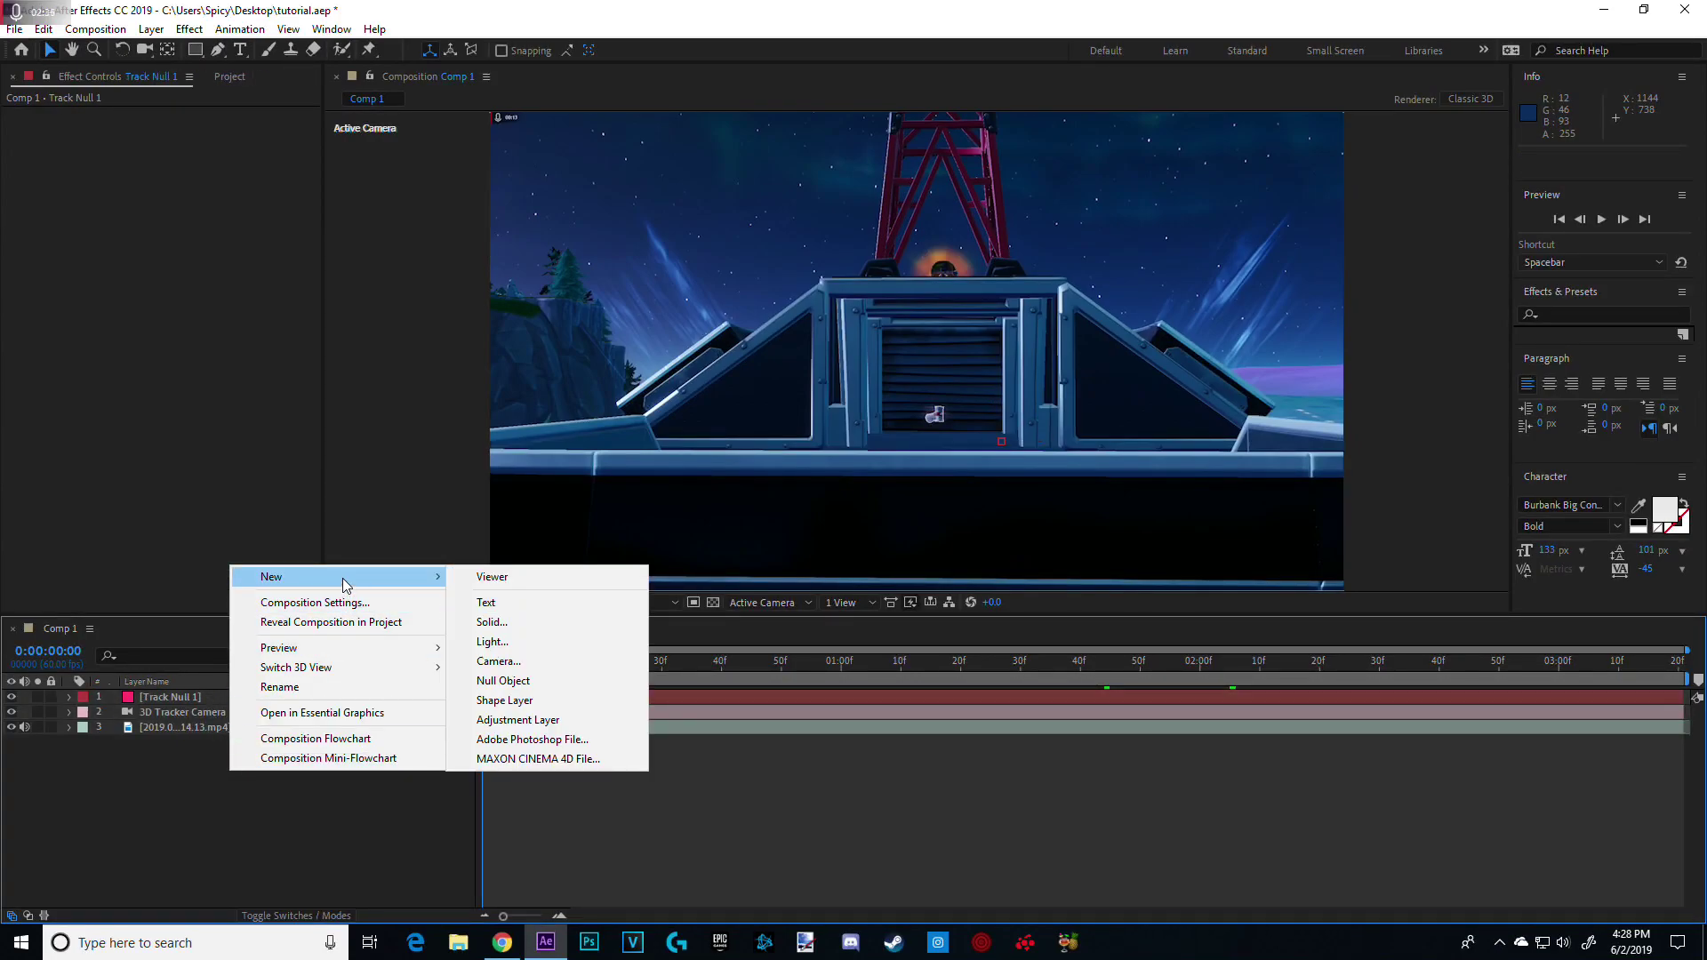
click(502, 621)
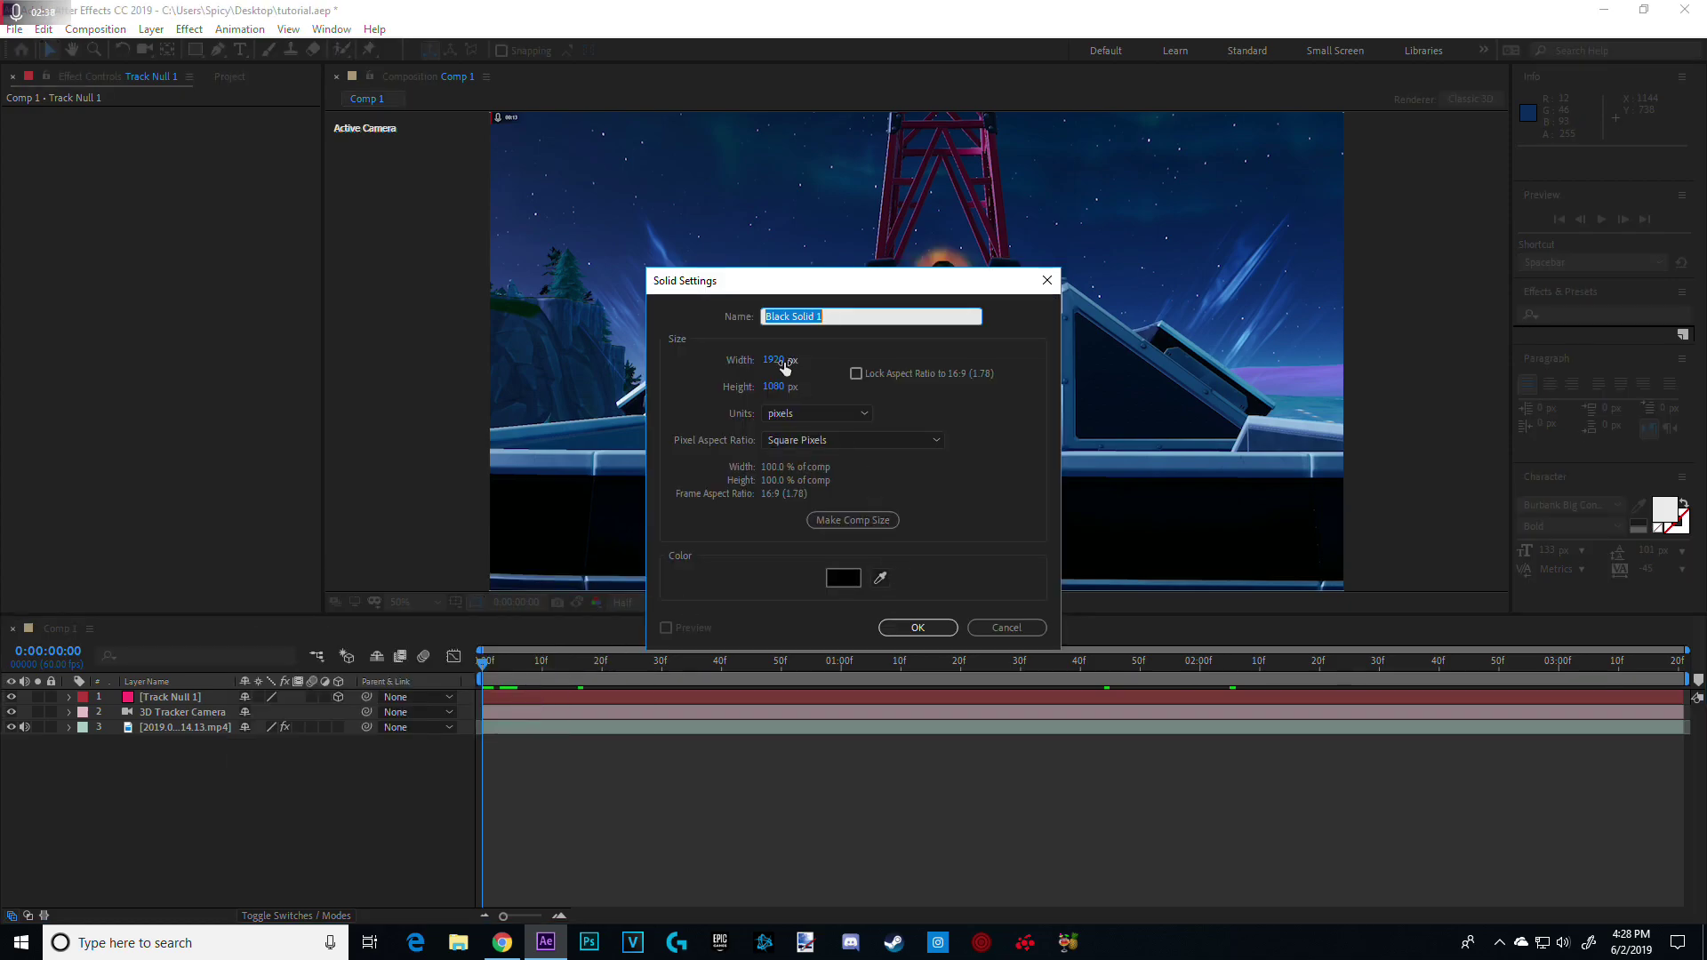
text(Element)
click(925, 628)
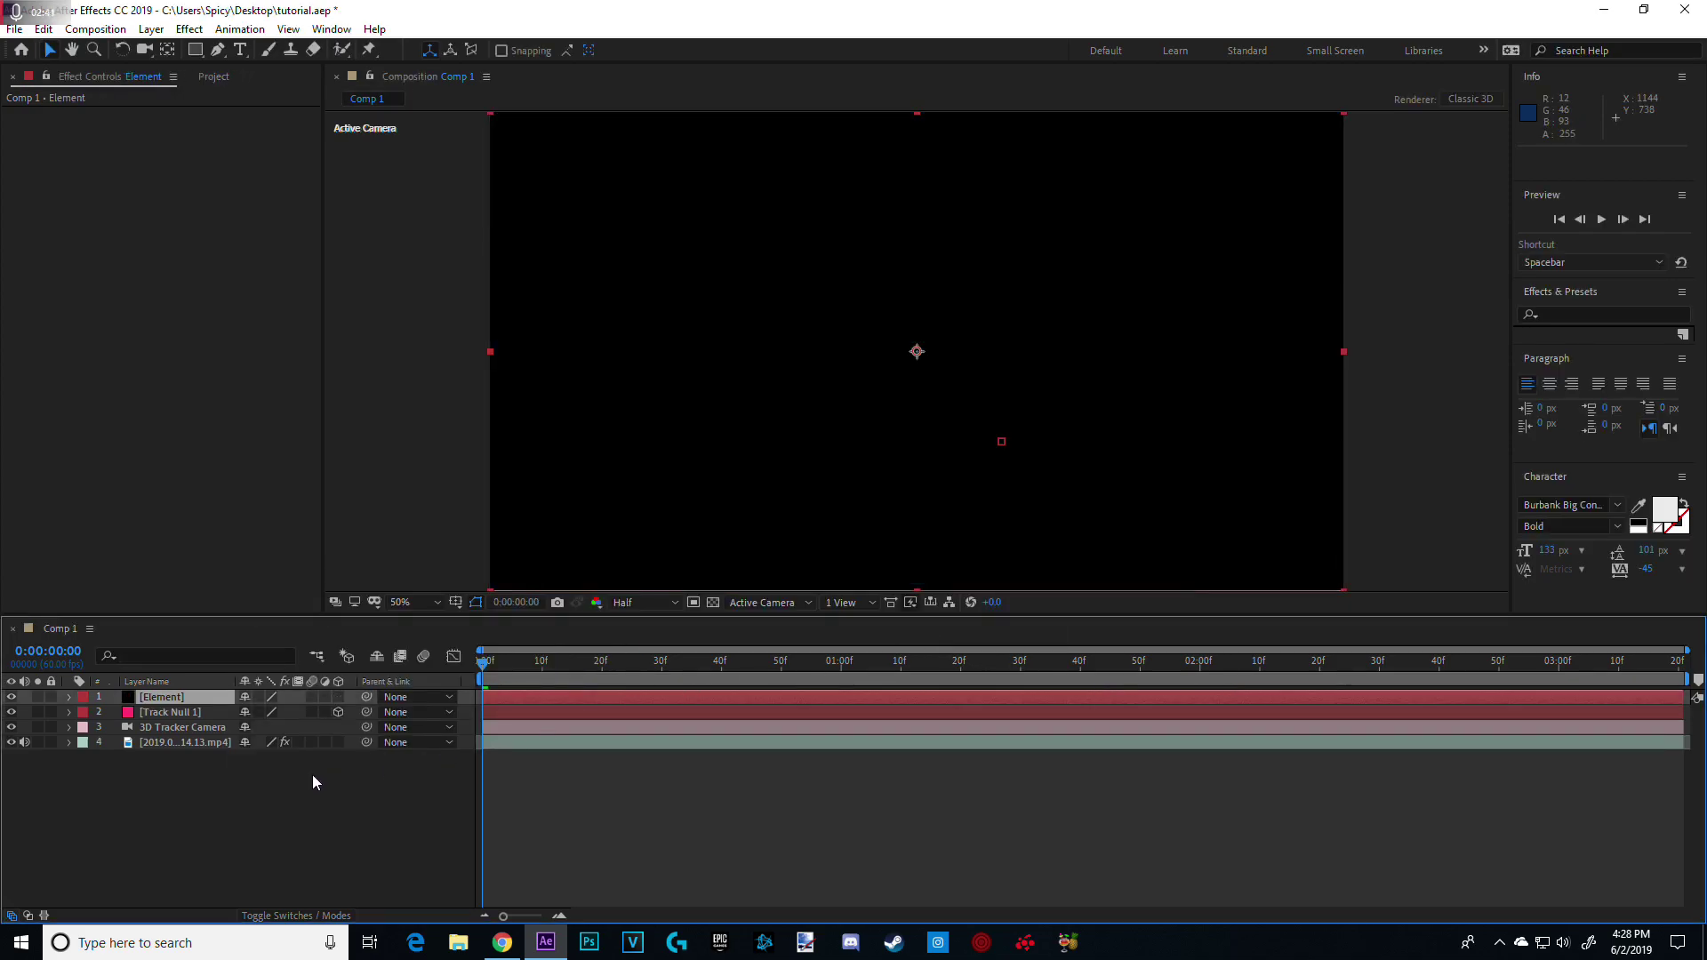
Apply the Video Copilot Element effect to the Element solid
click(189, 29)
mouse_move(293, 685)
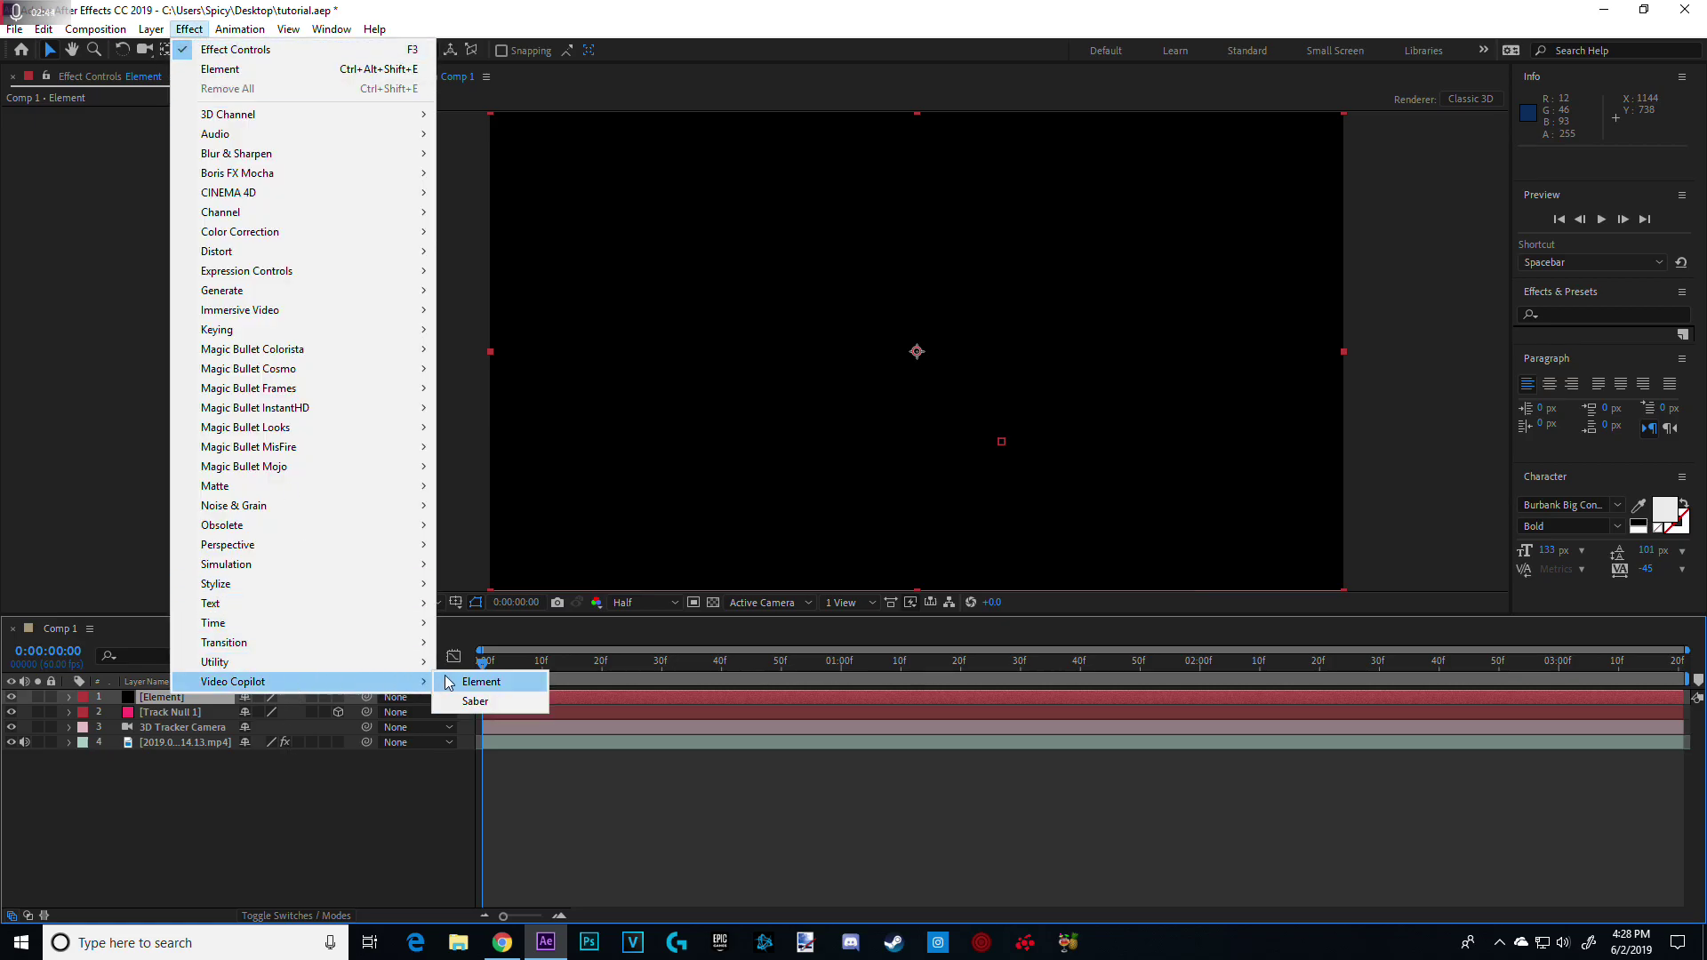
click(480, 682)
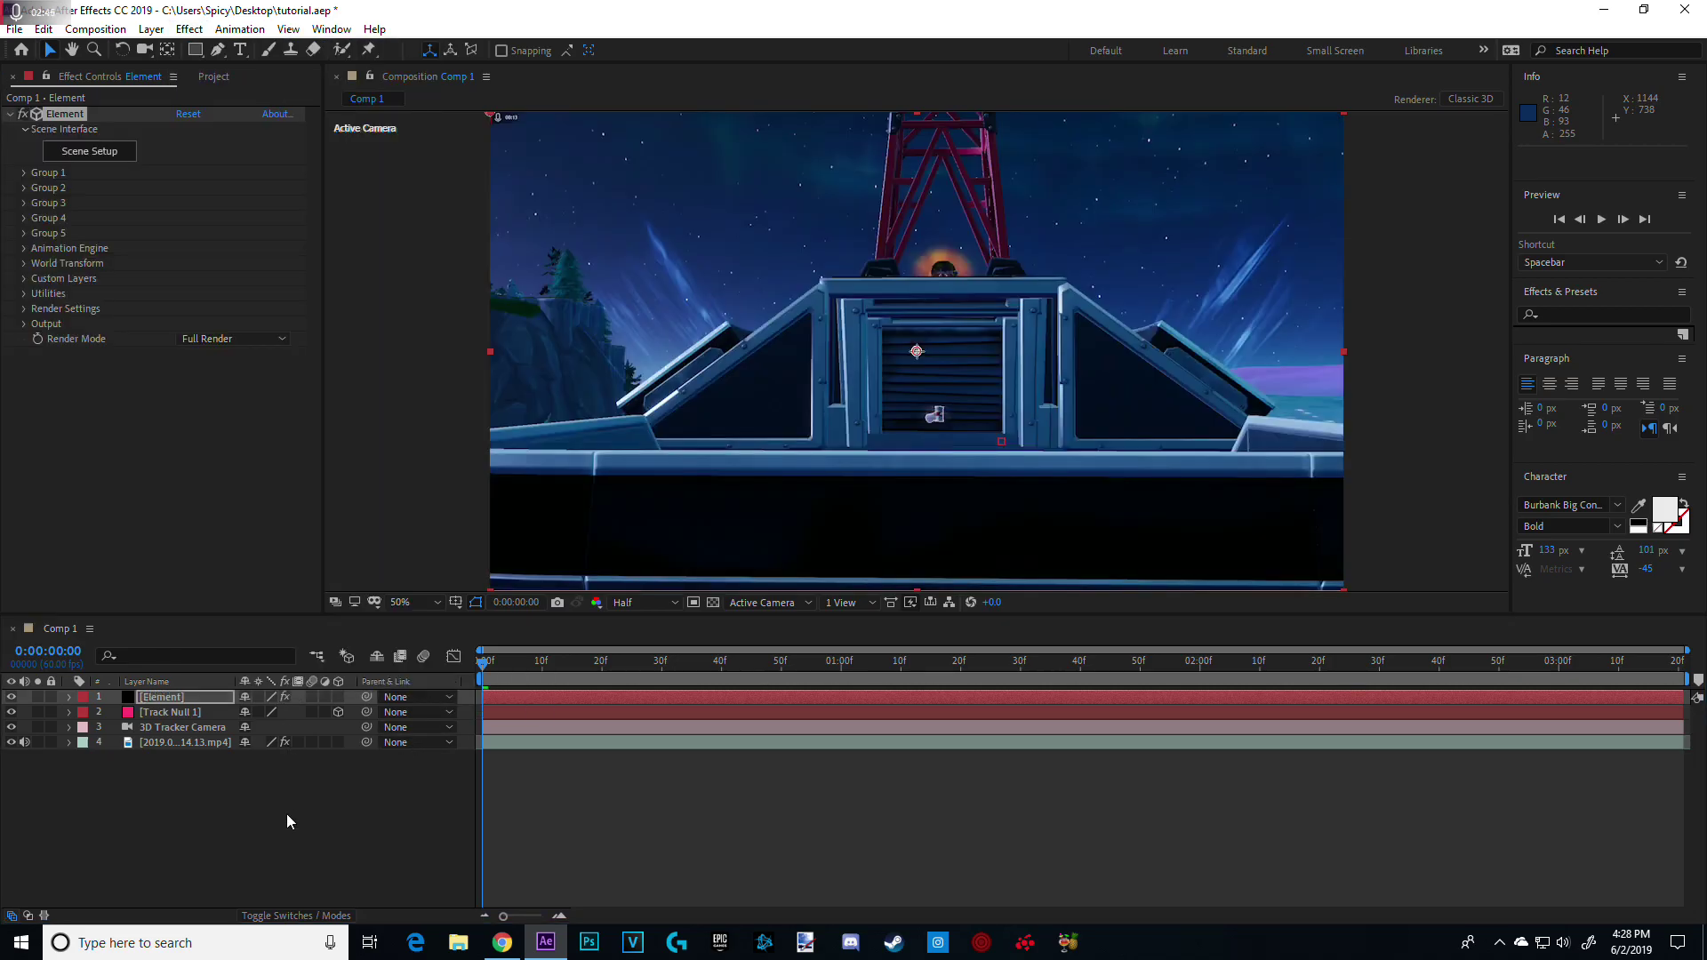
right_click(291, 802)
Add a text layer reading 'RIIKO' and 'PRESENT' on two lines
mouse_move(360, 610)
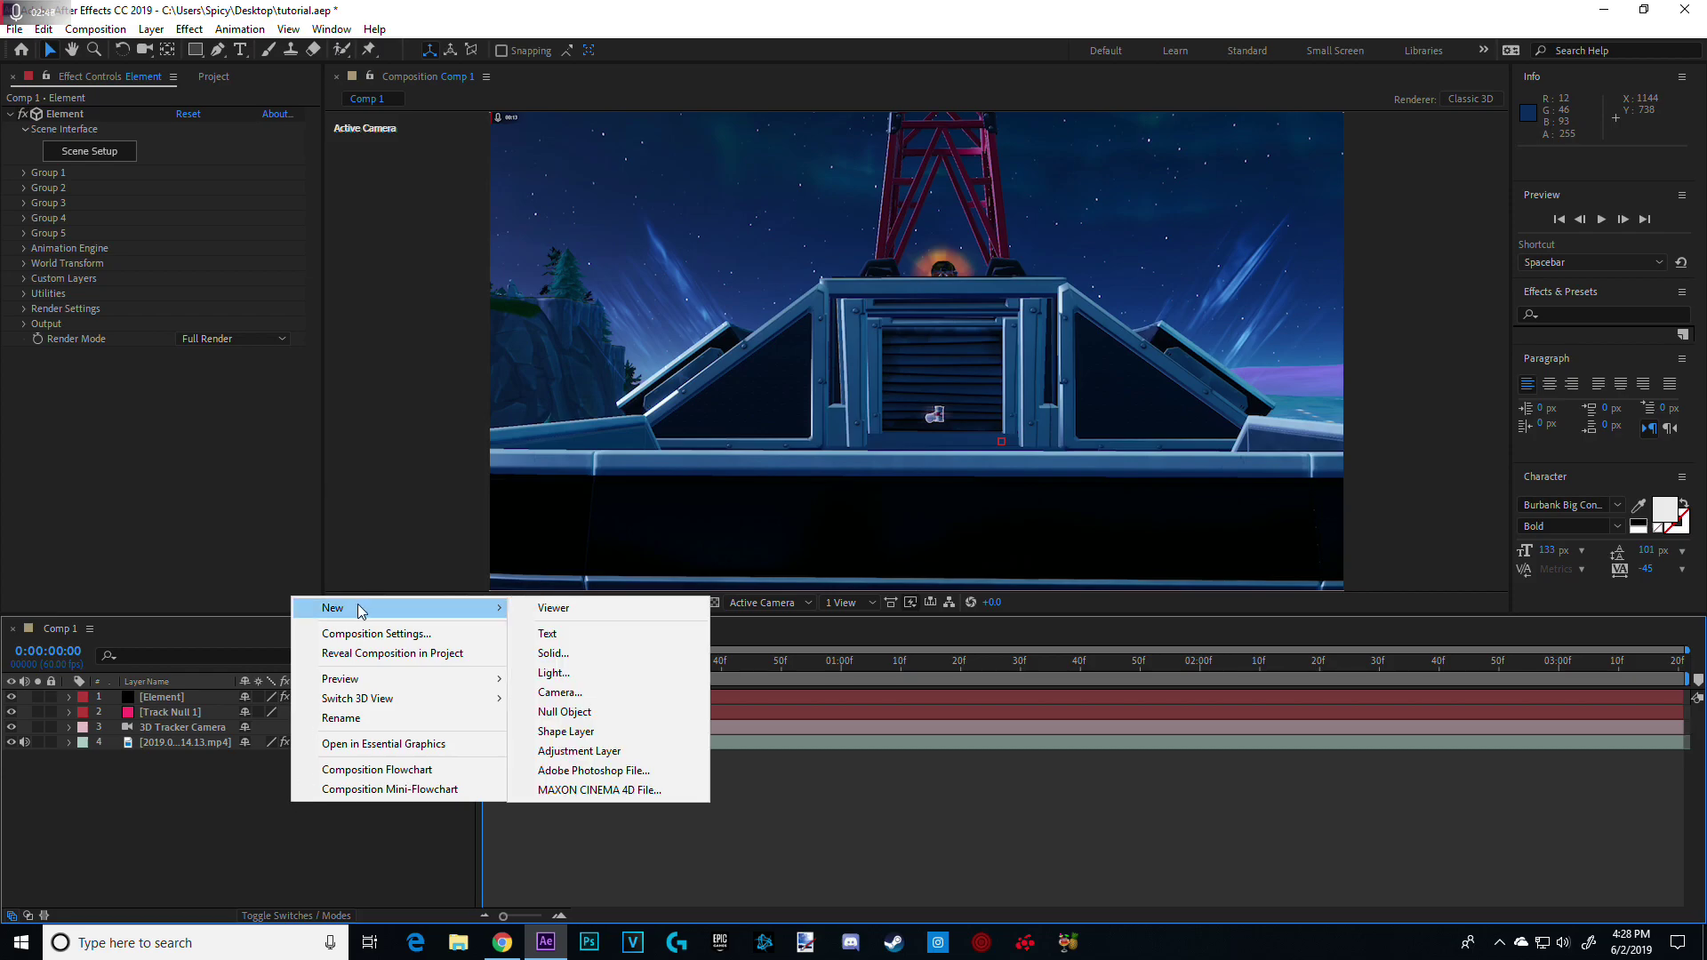
click(580, 634)
text(RIIKO)
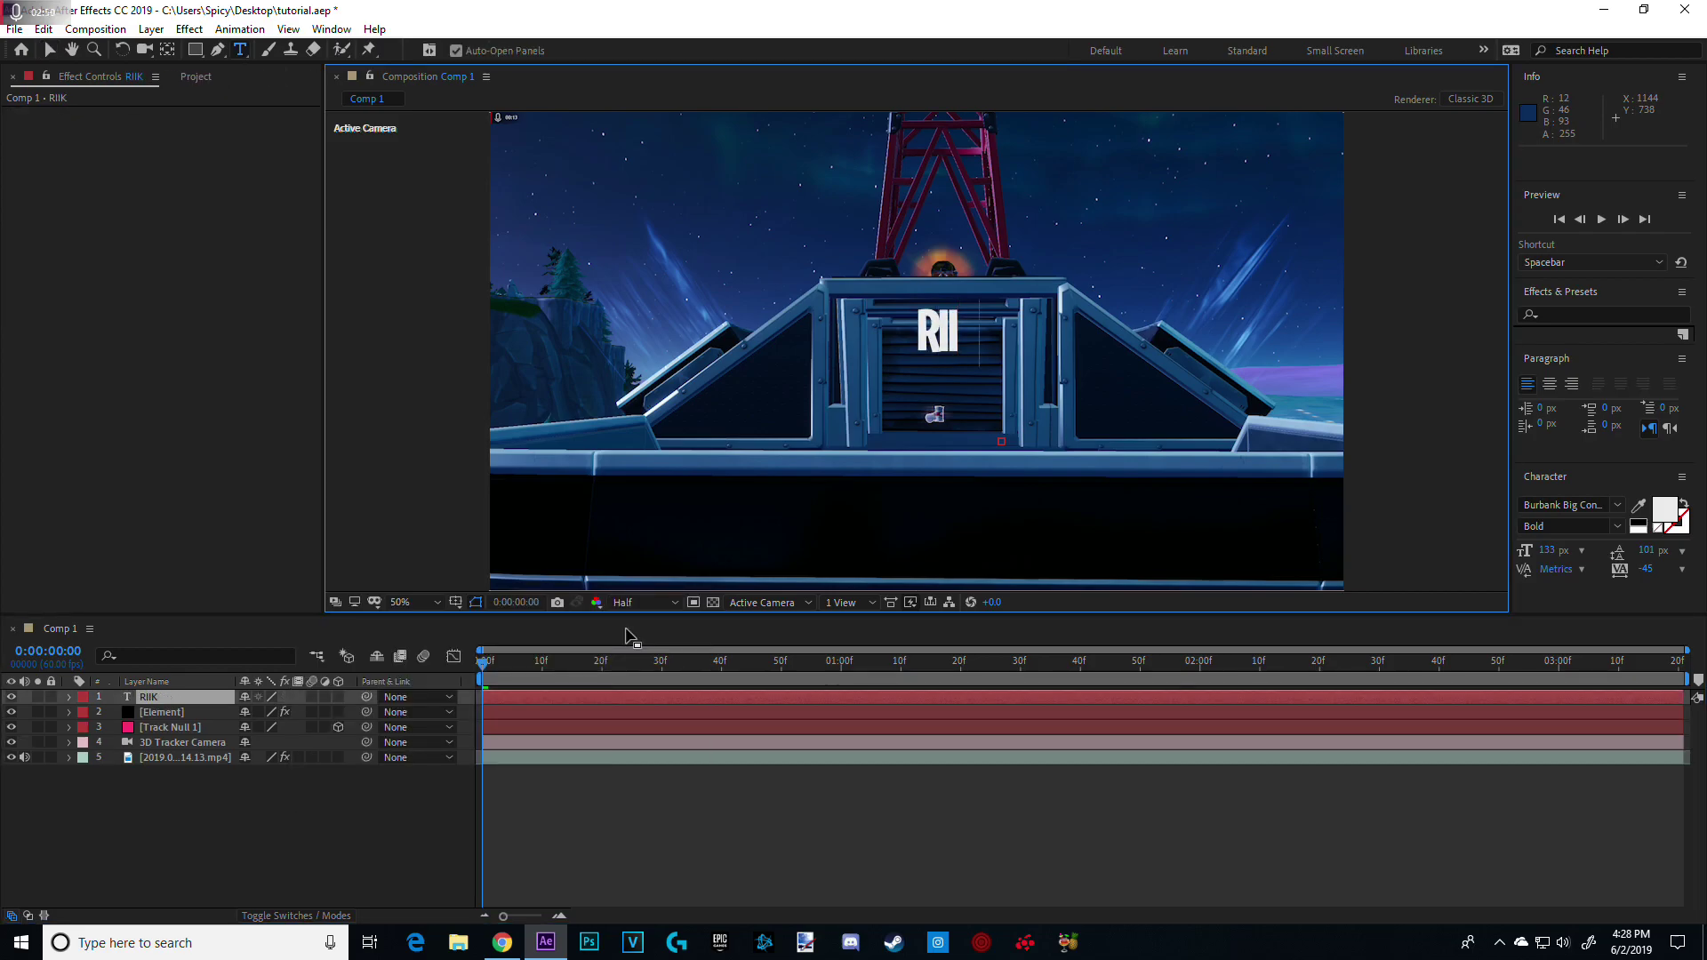
key(Return)
text(pRESN)
key(BackSpace)
key(BackSpace)
key(BackSpace)
key(BackSpace)
key(BackSpace)
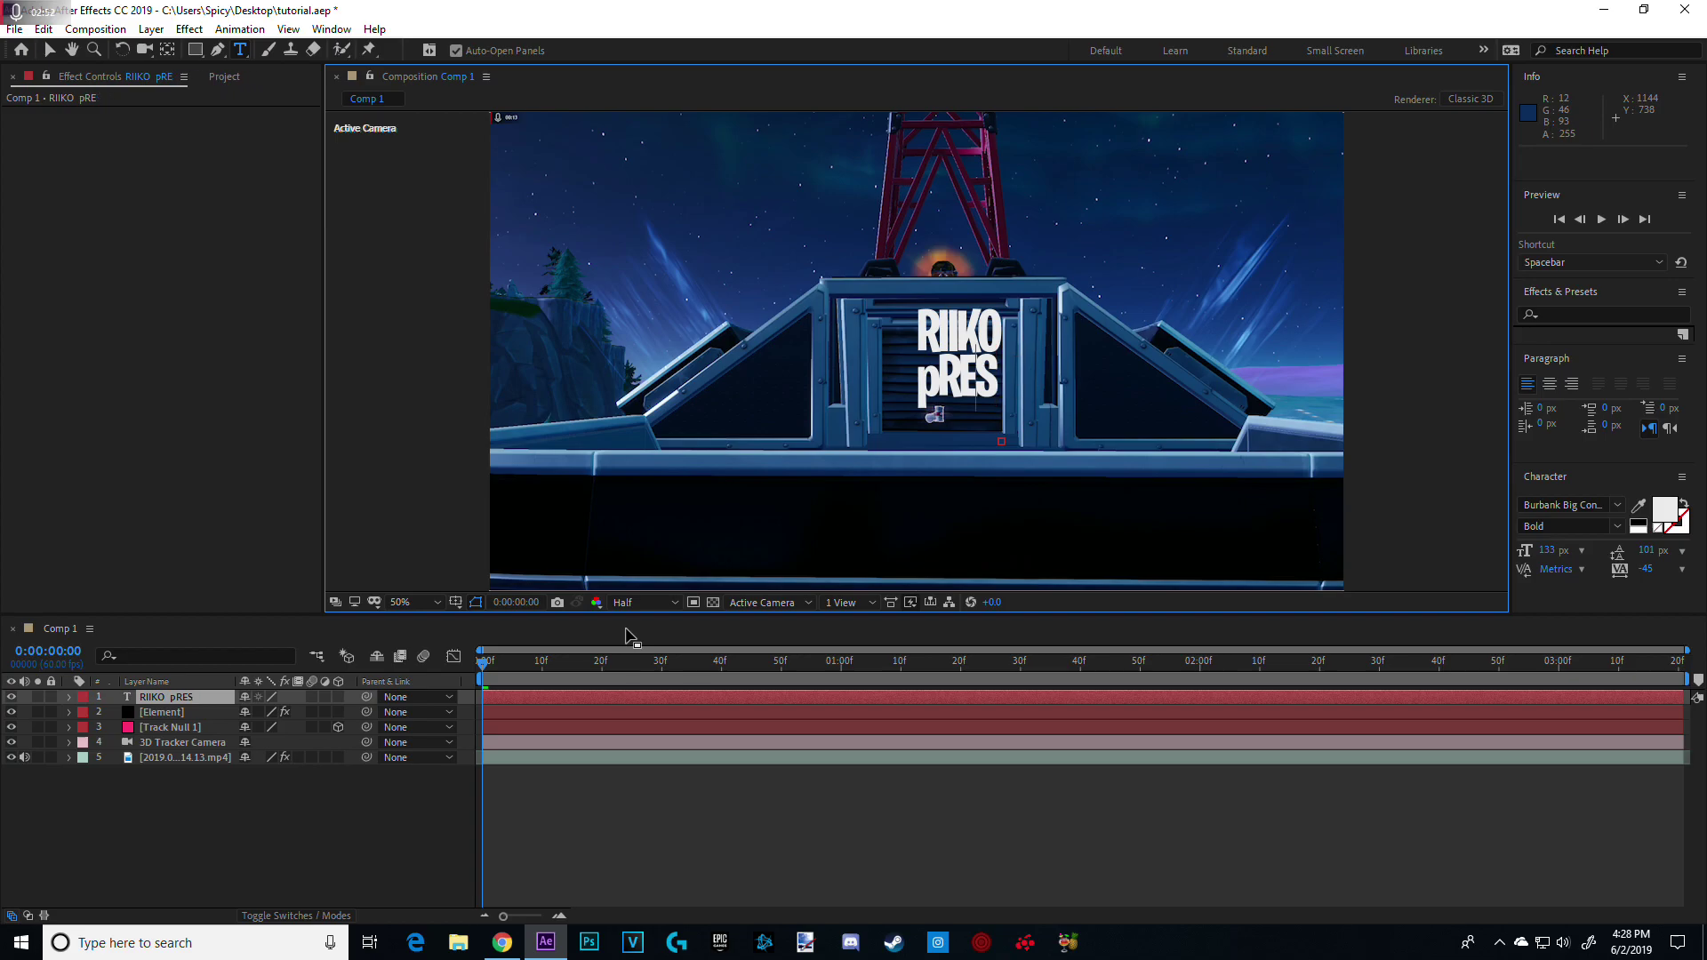
text(PRESENT)
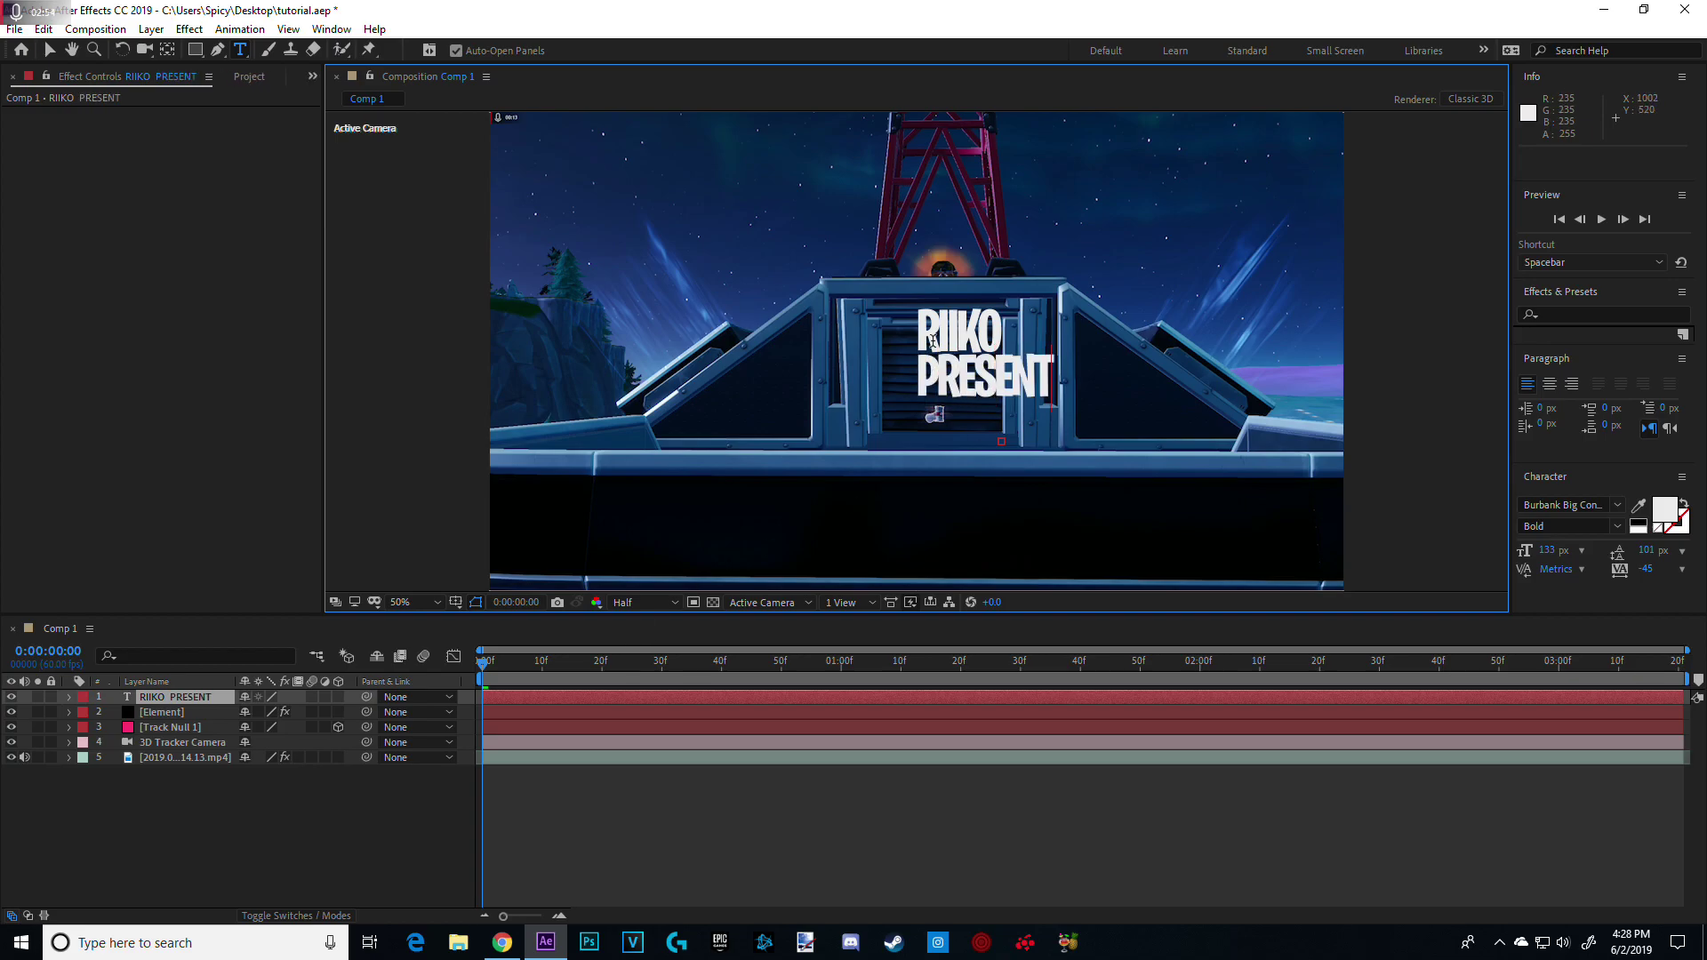
click(917, 329)
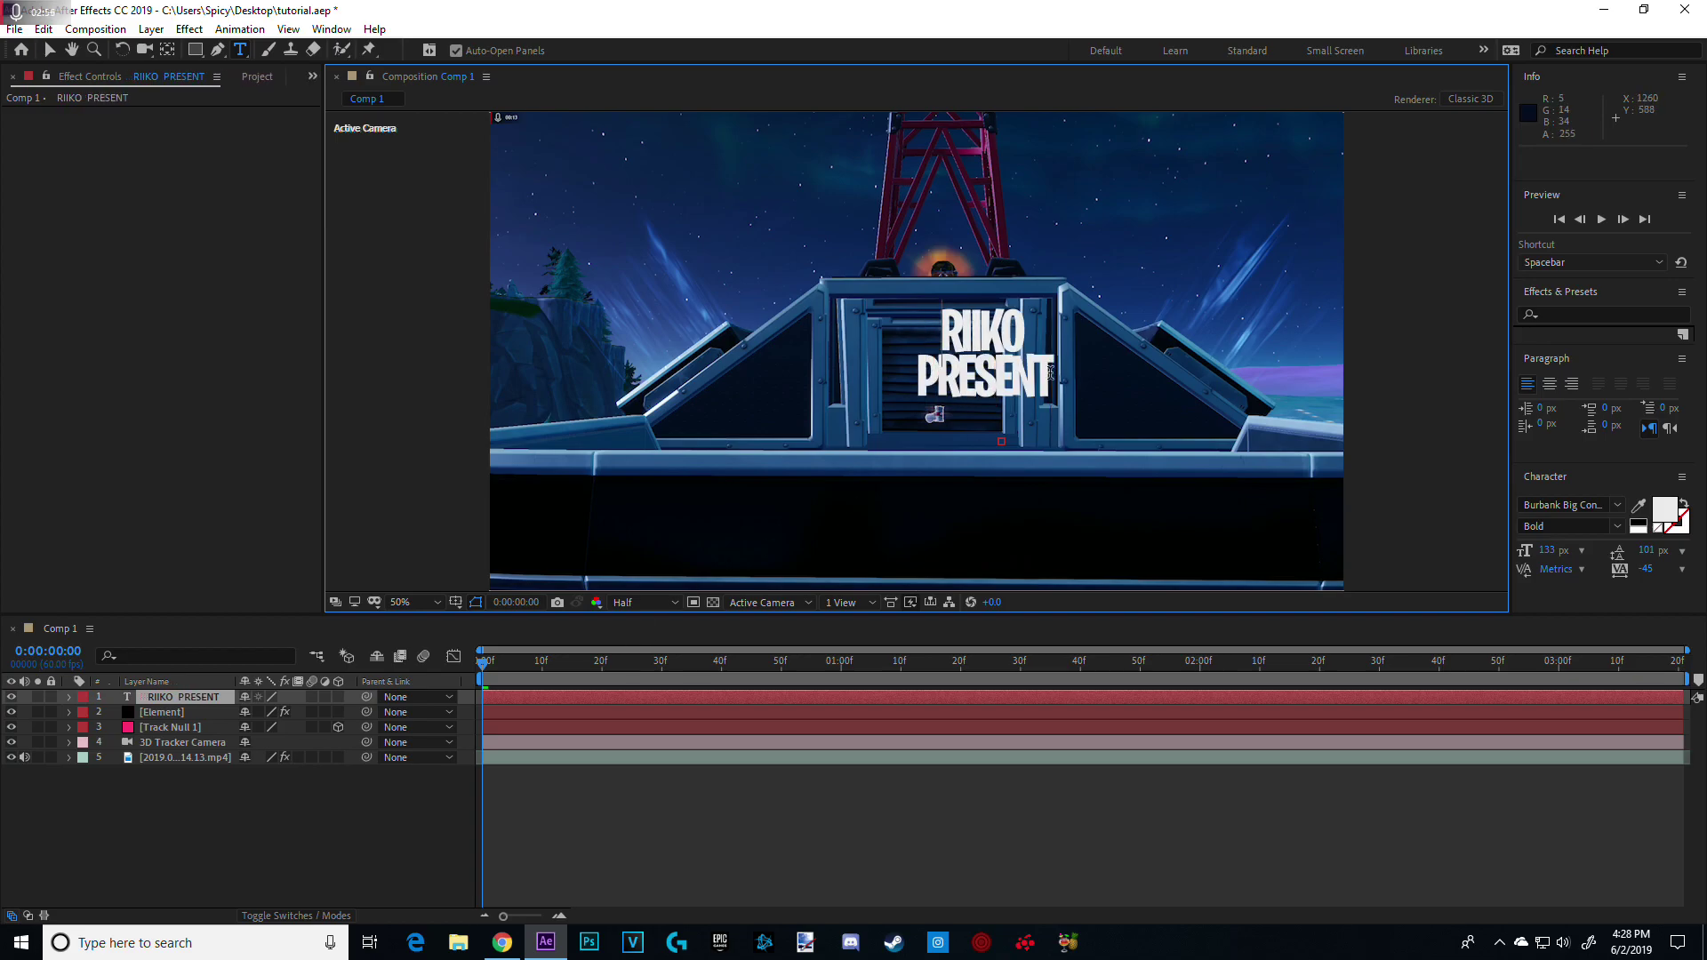
Set the RIIKO PRESENT text to 191 px with 145 px leading
key(ctrl+a)
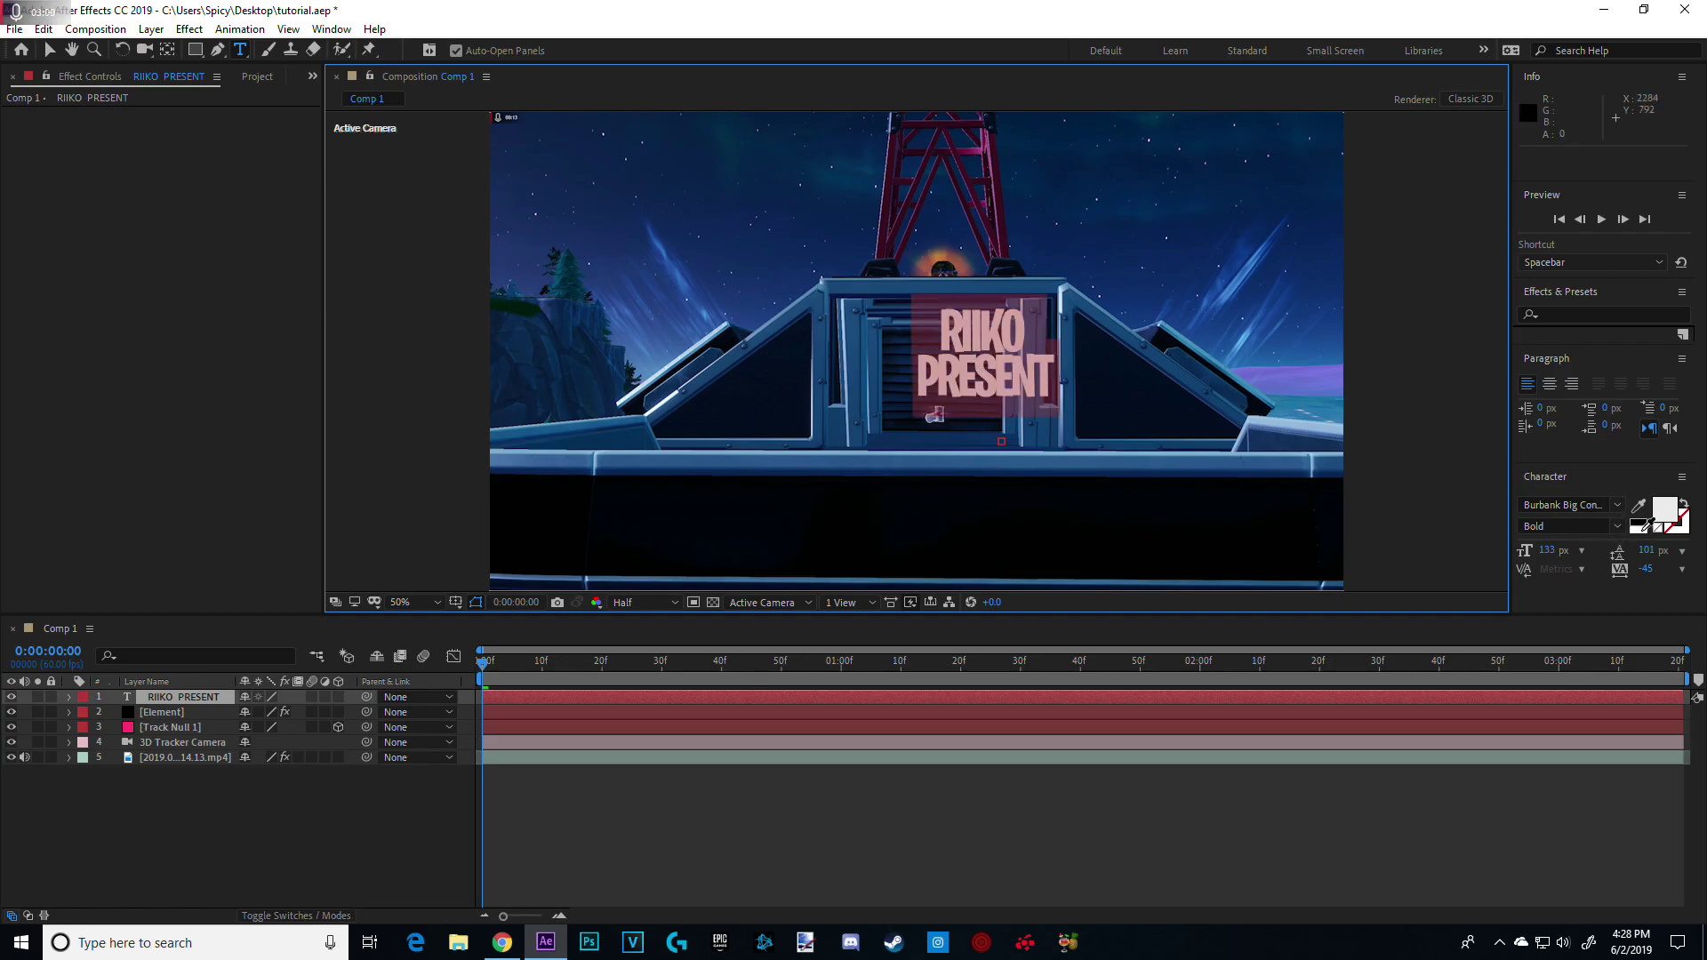
drag(1548, 552, 1618, 551)
click(947, 327)
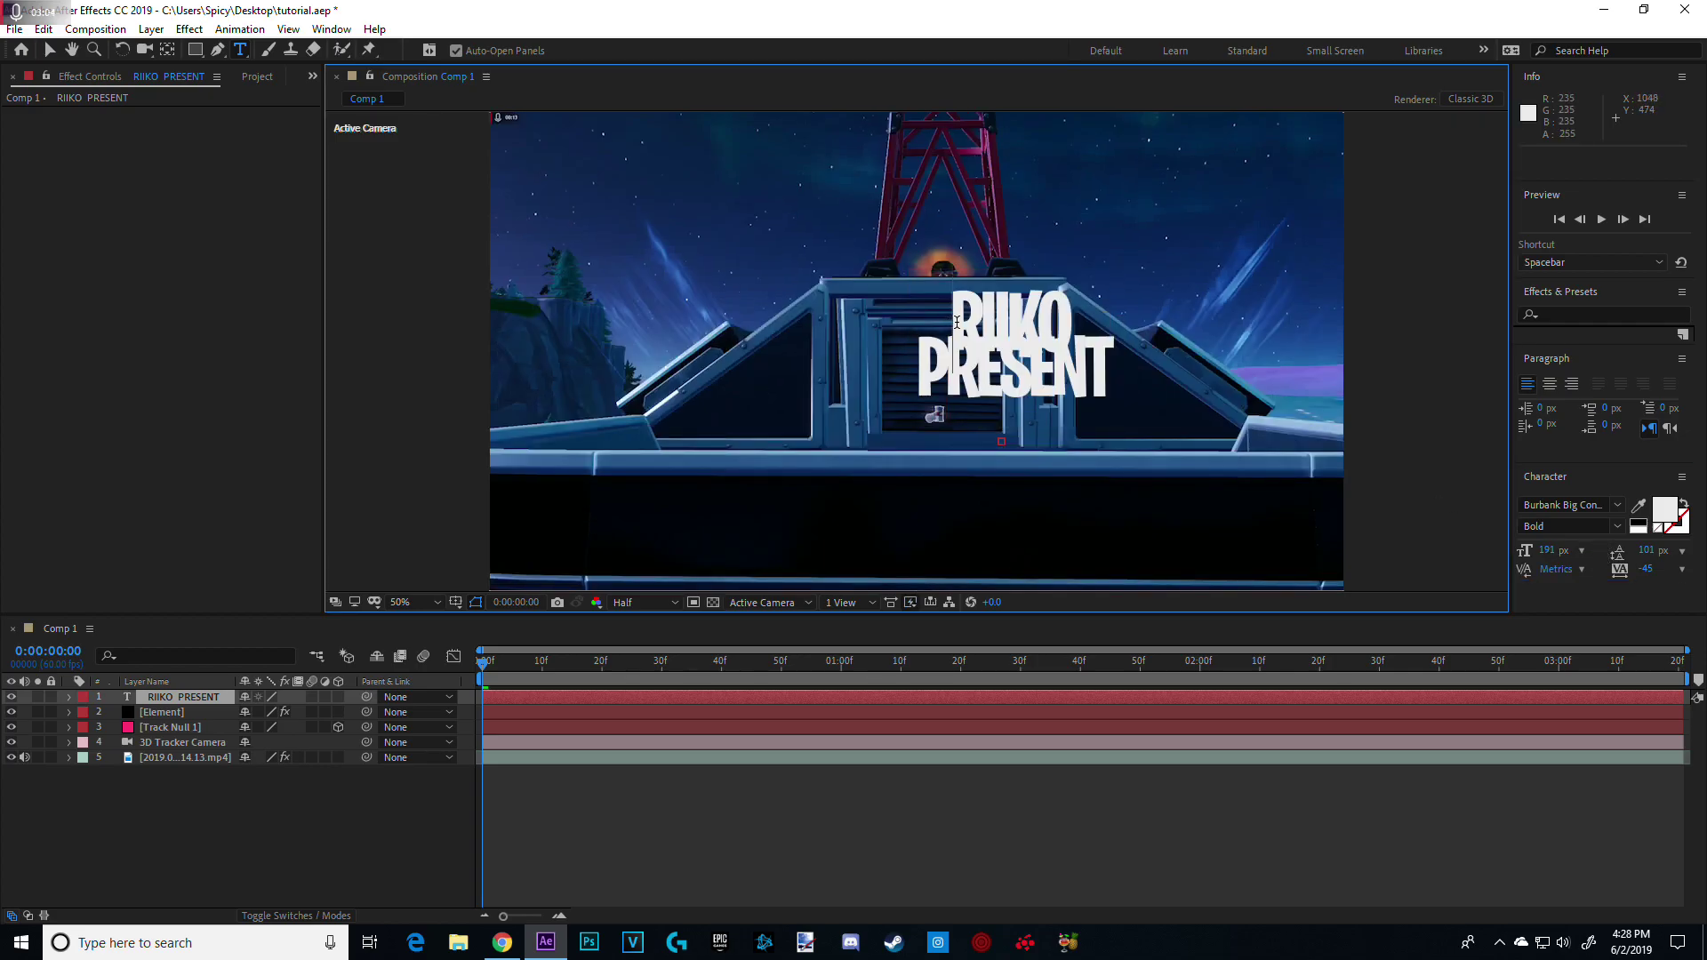
key(ctrl+a)
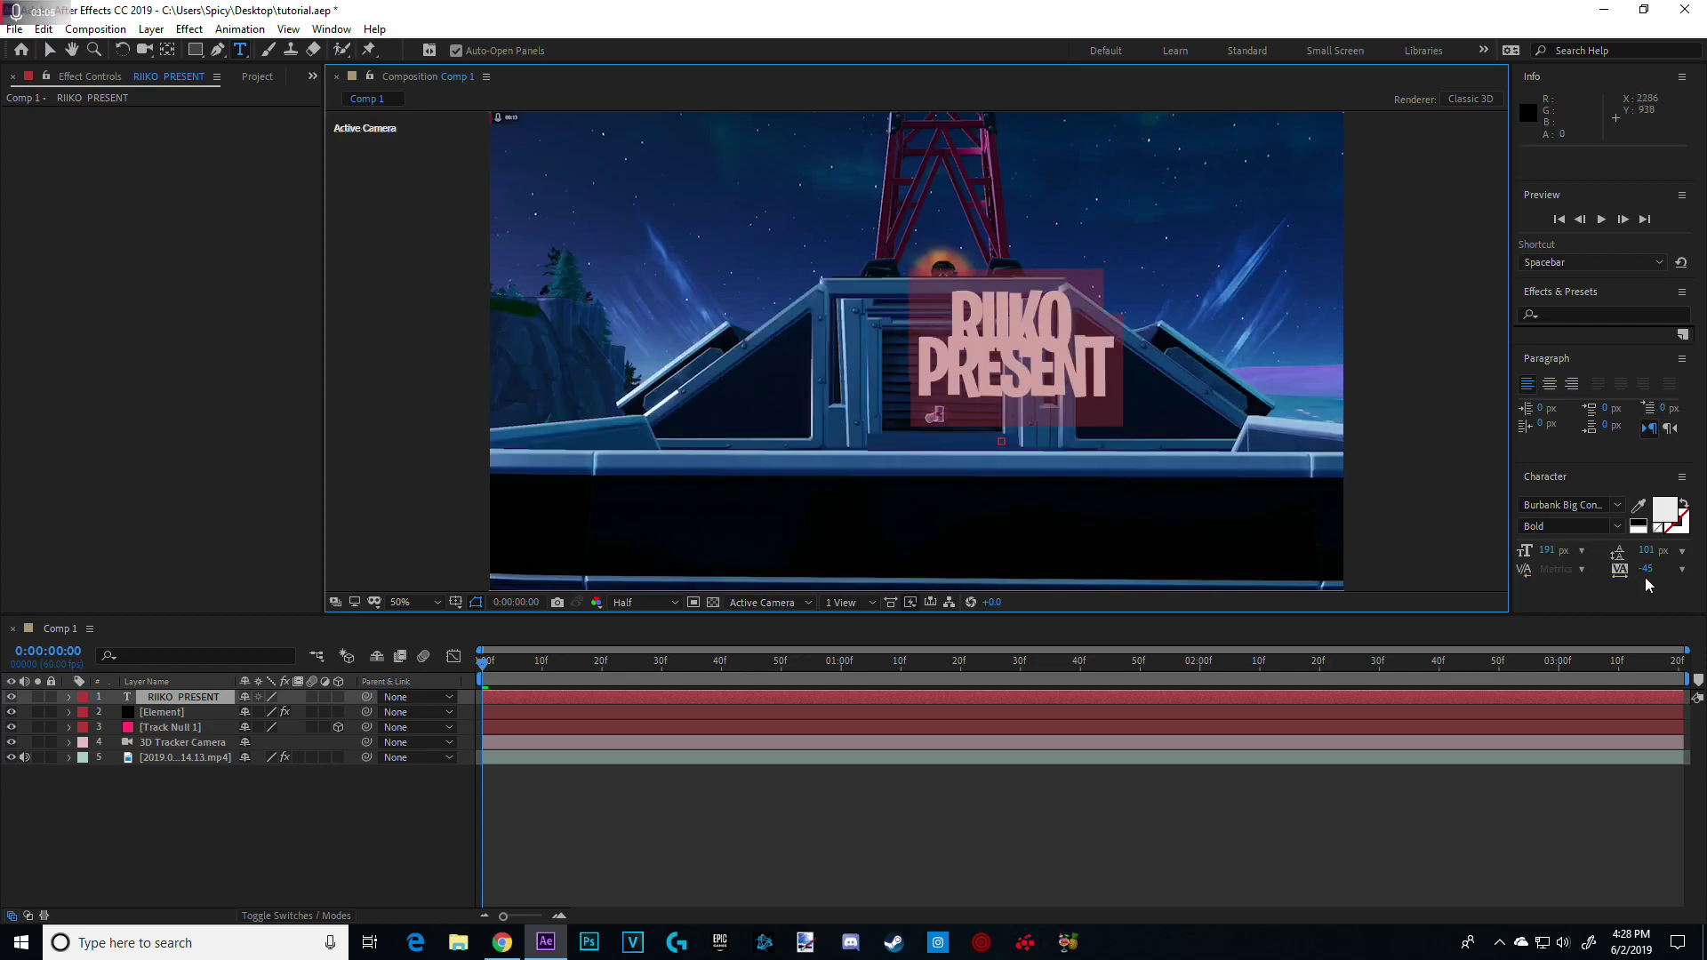
mouse_move(1653, 553)
mouse_down()
mouse_move(1690, 558)
mouse_move(1662, 550)
mouse_up()
click(702, 804)
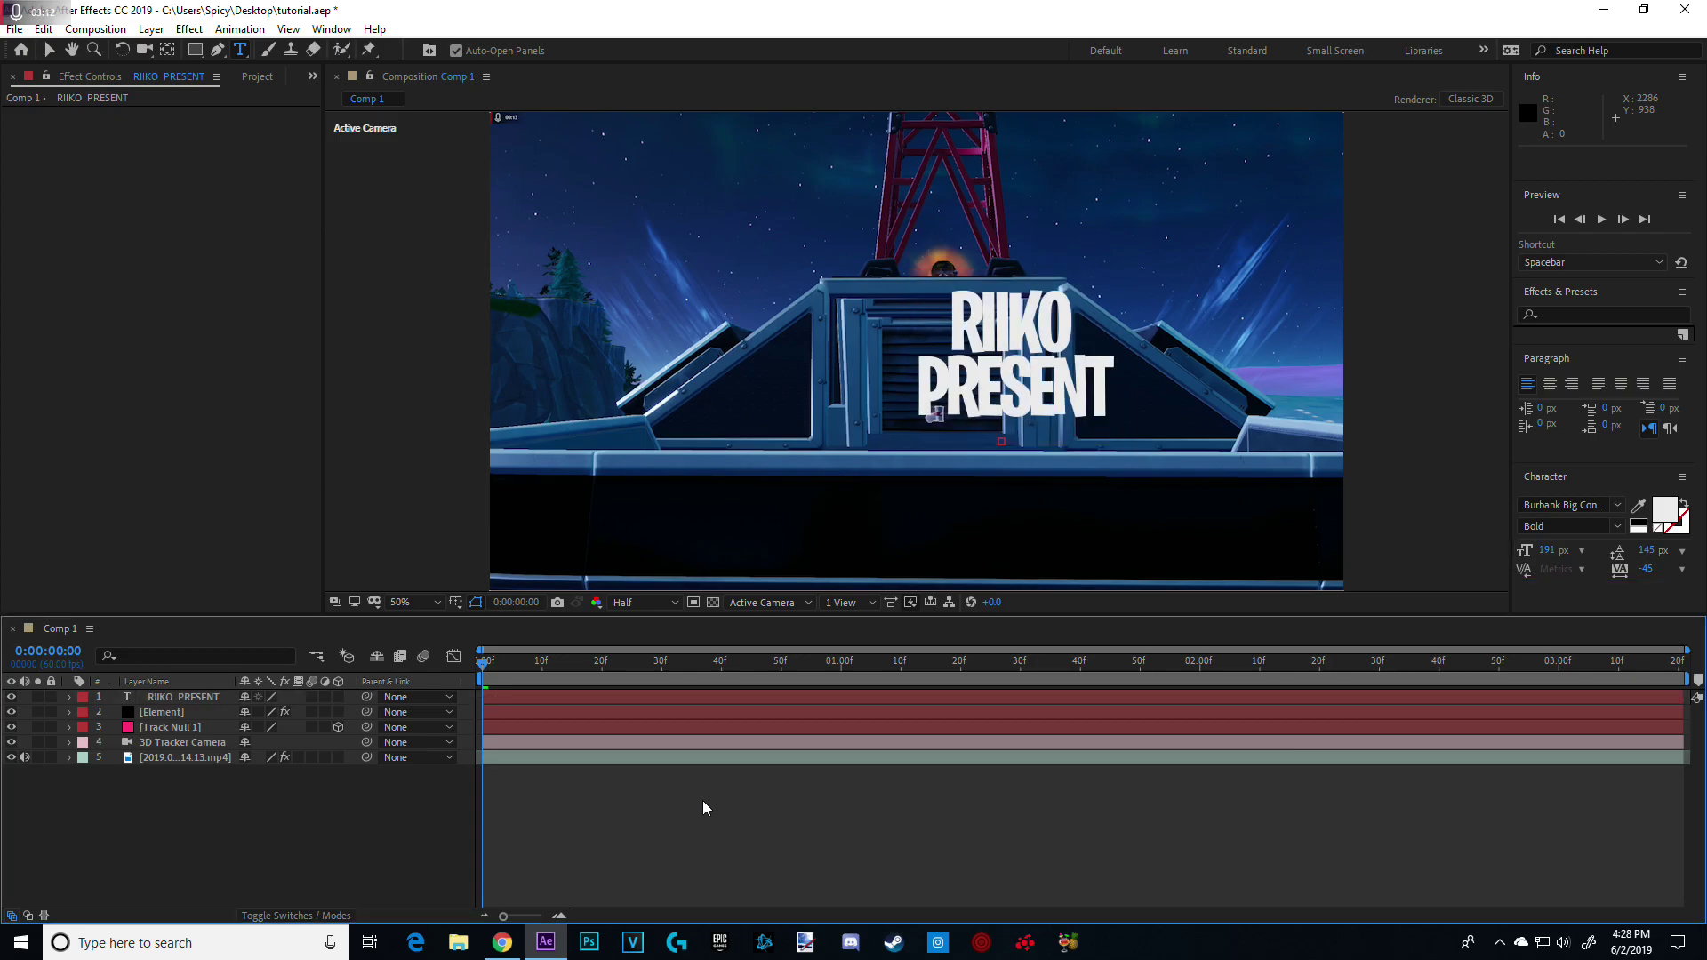
click(197, 712)
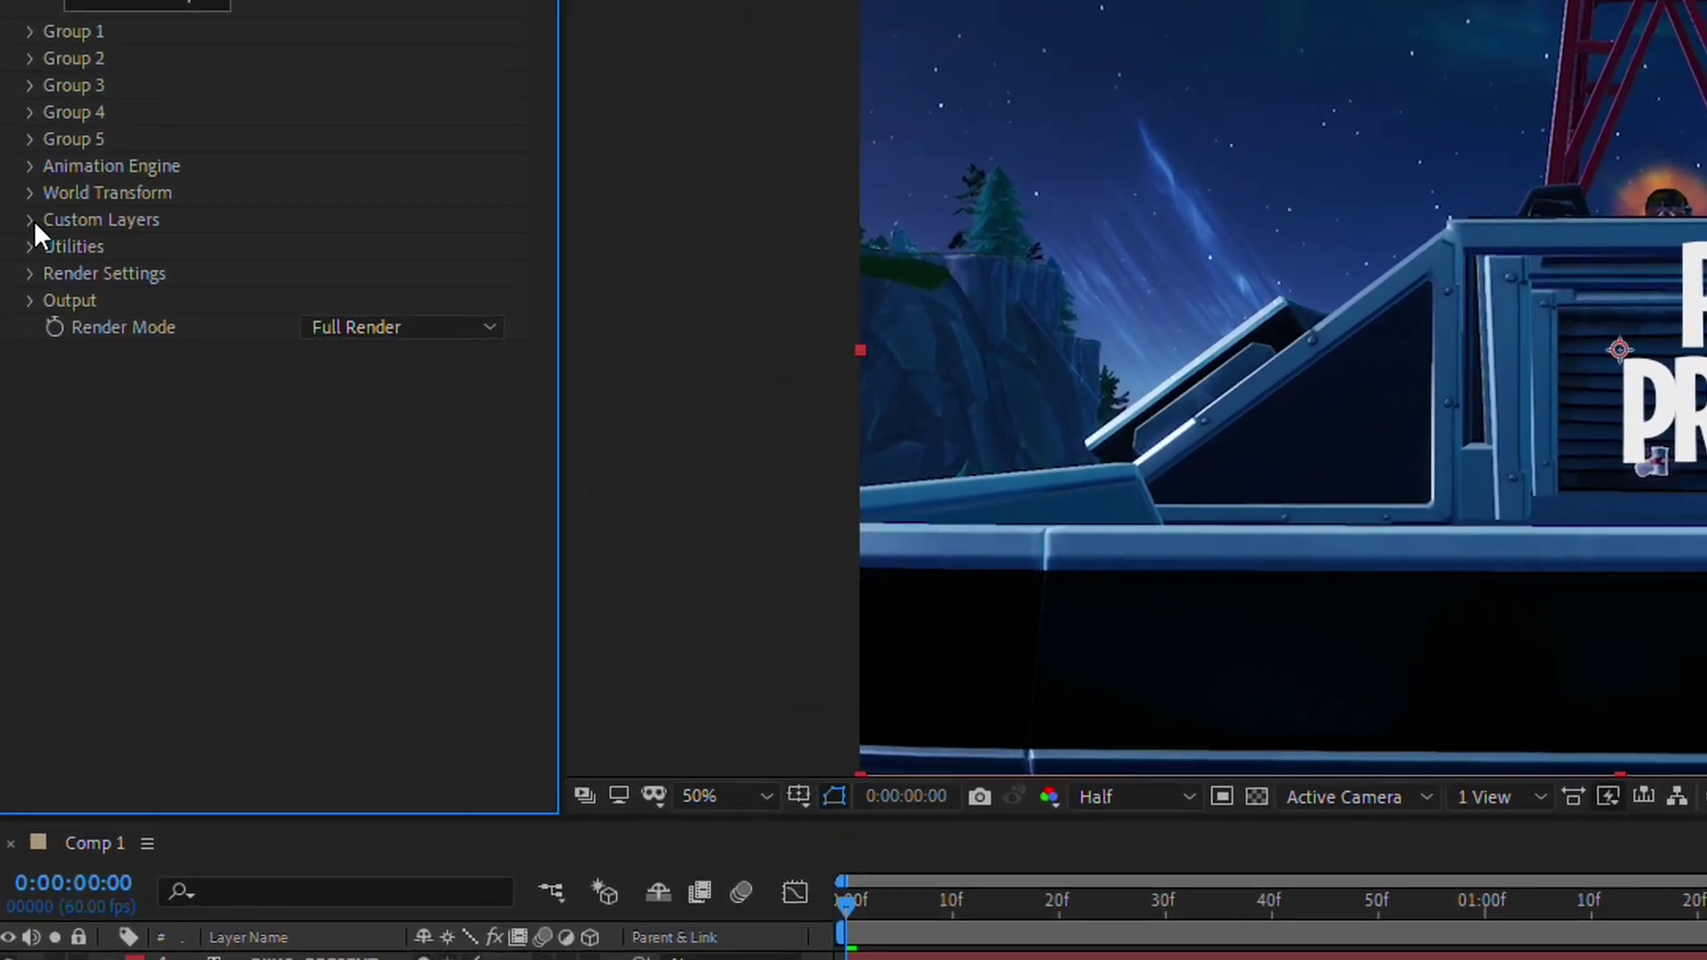
Set Element's Custom Path Layer 1 to the RIIKO PRESENT text layer
click(24, 278)
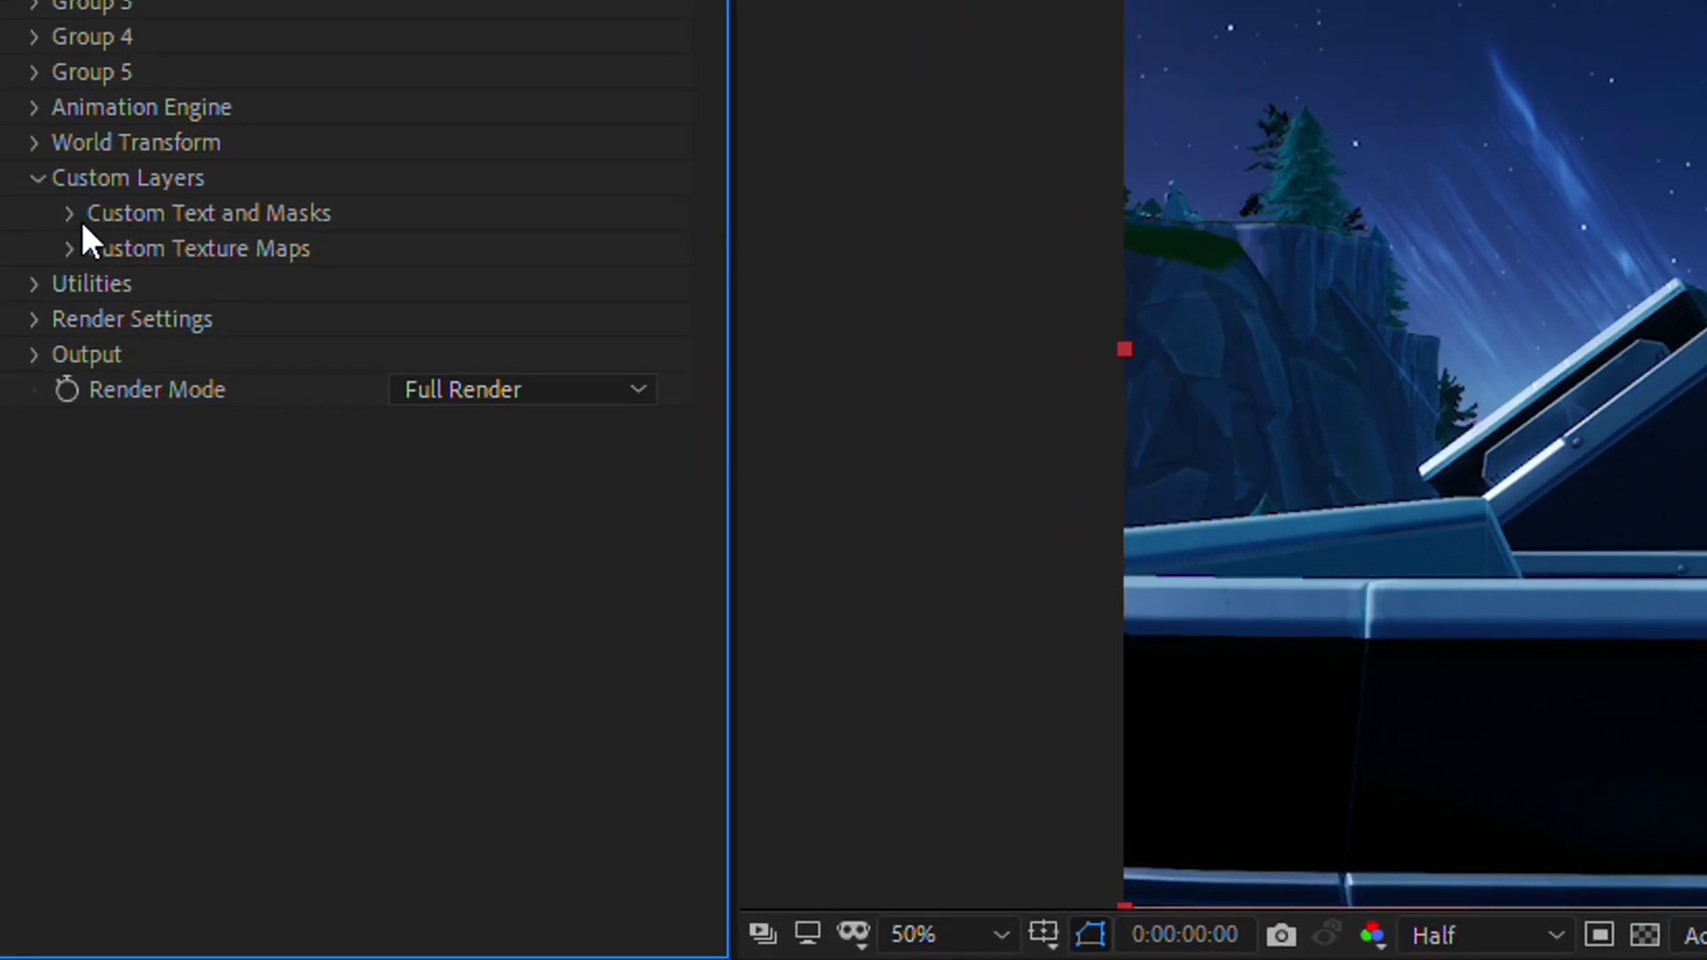
click(71, 215)
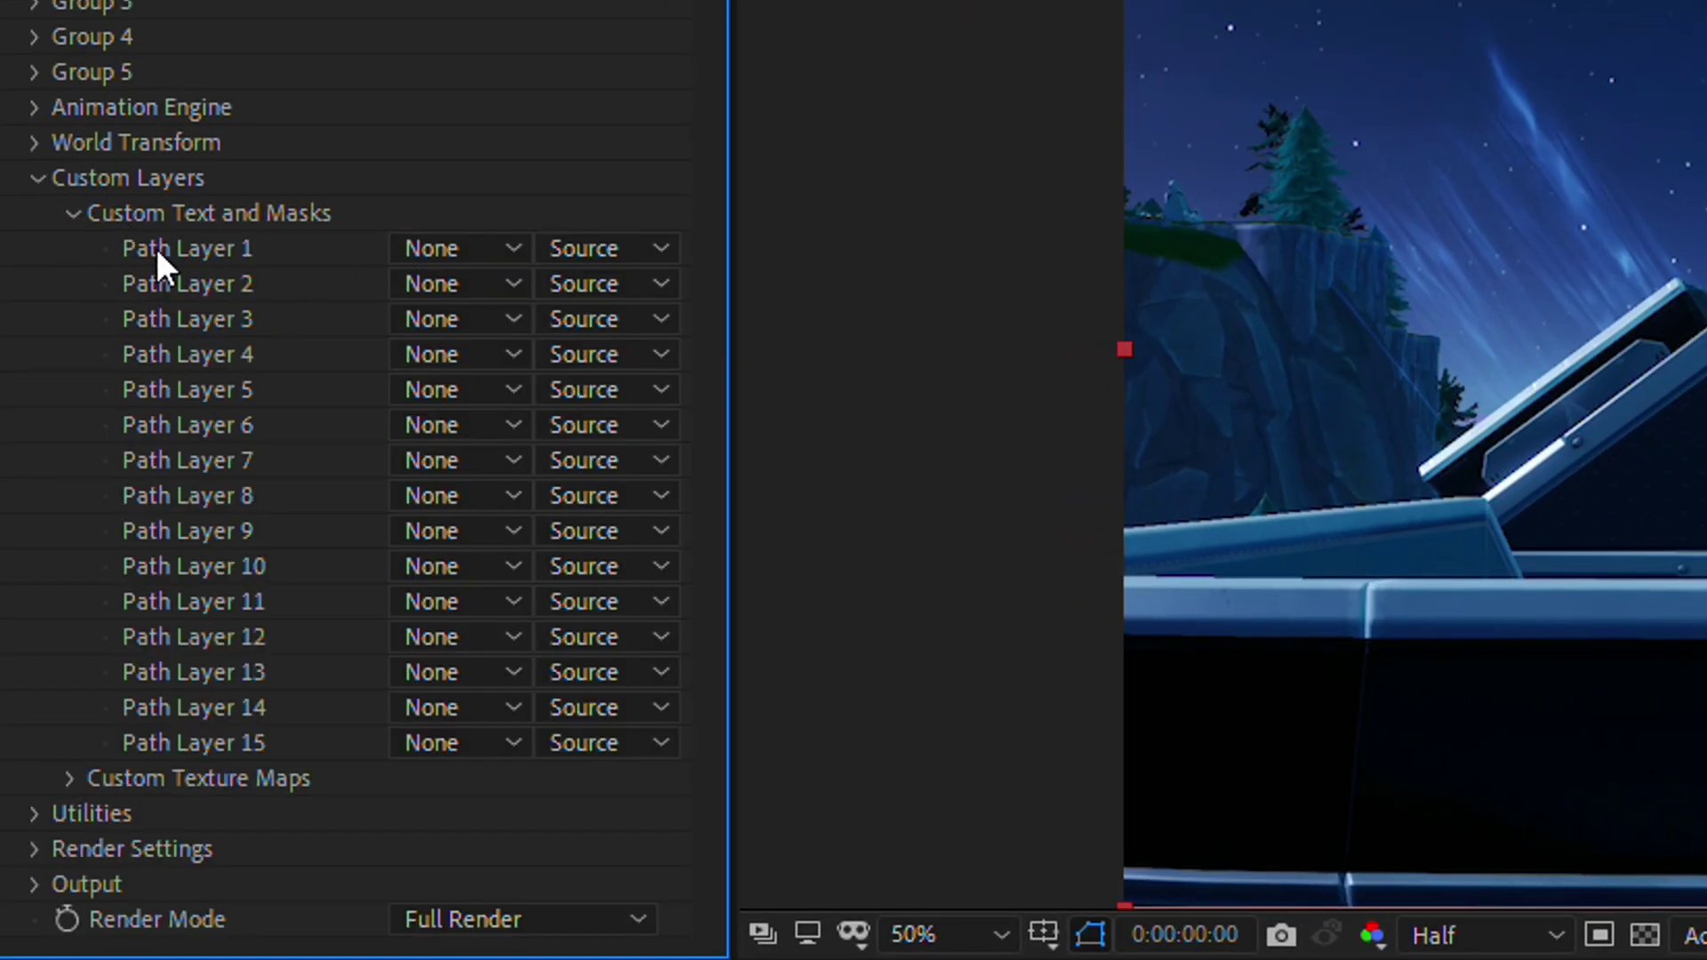
click(453, 251)
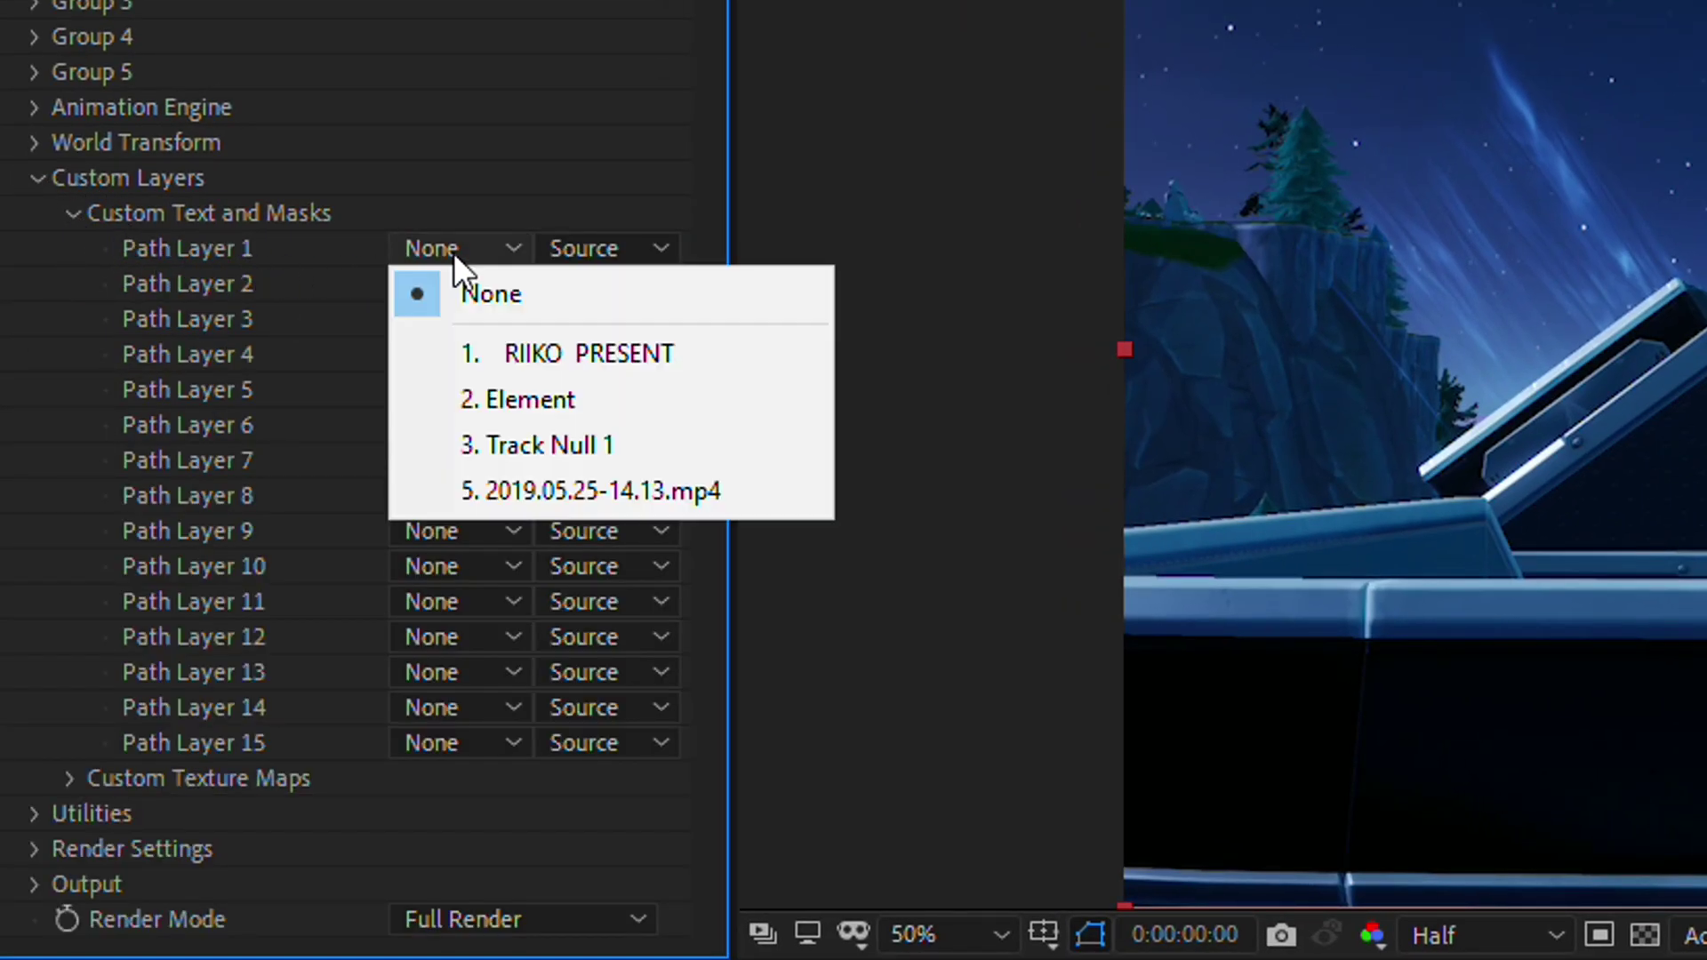
click(629, 354)
click(75, 214)
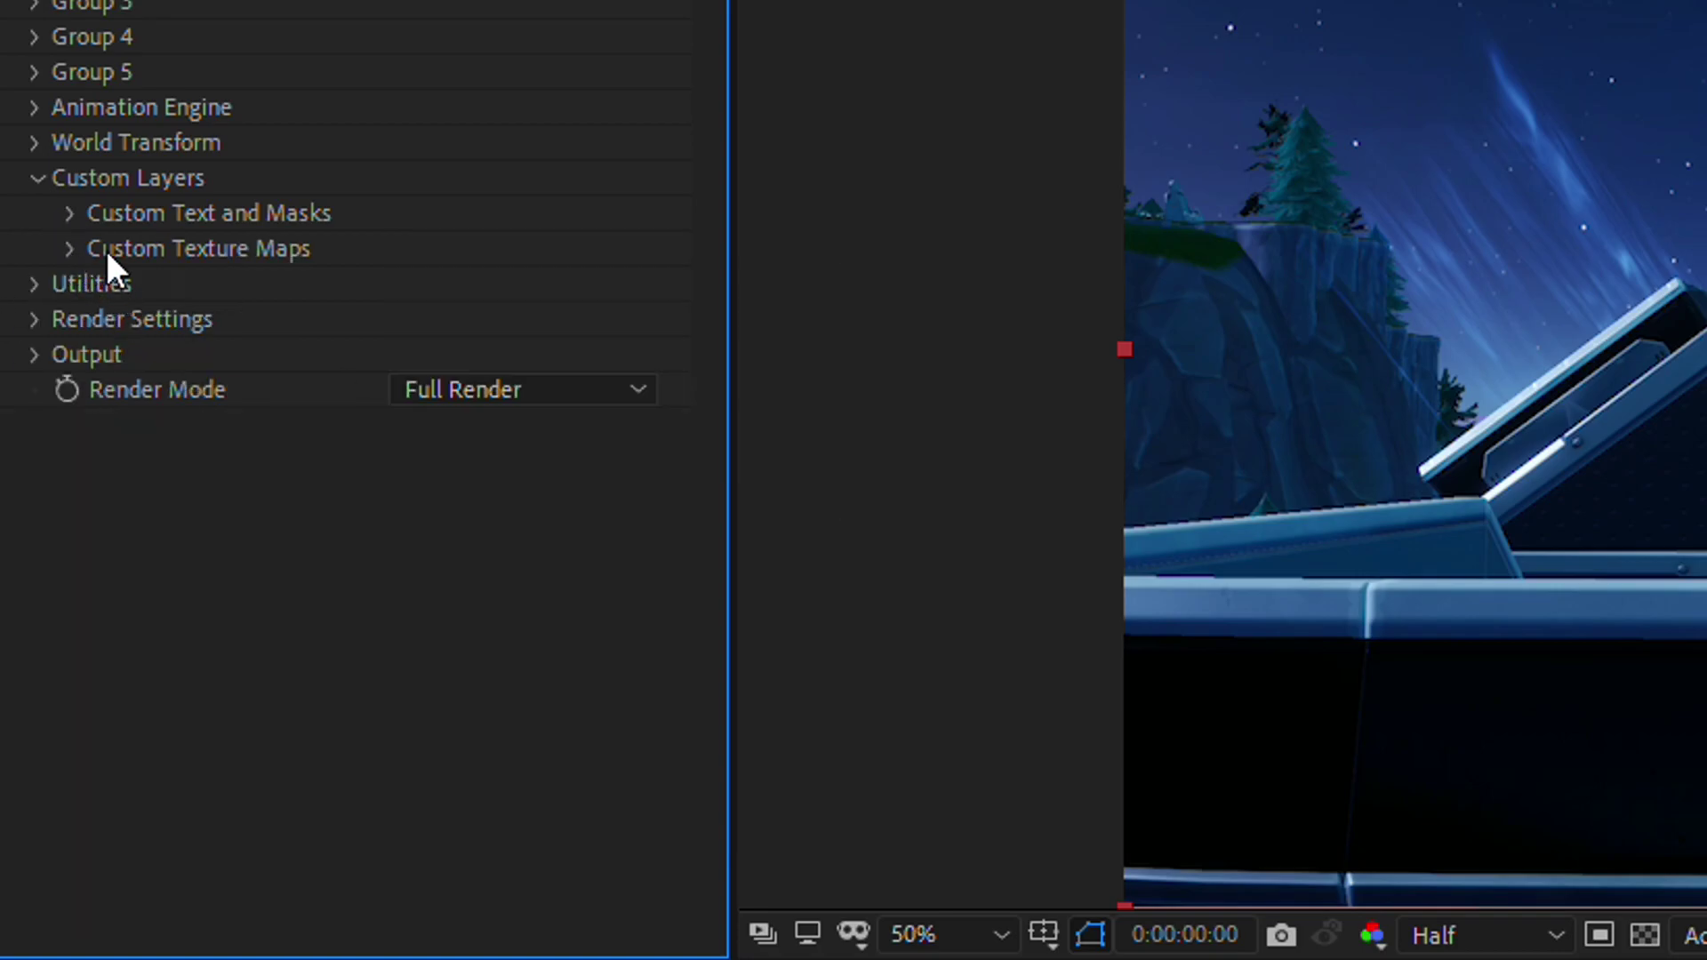
Set Custom Texture Maps Layer 1 to the gameplay clip 2019.05.25-14.13.mp4
click(64, 251)
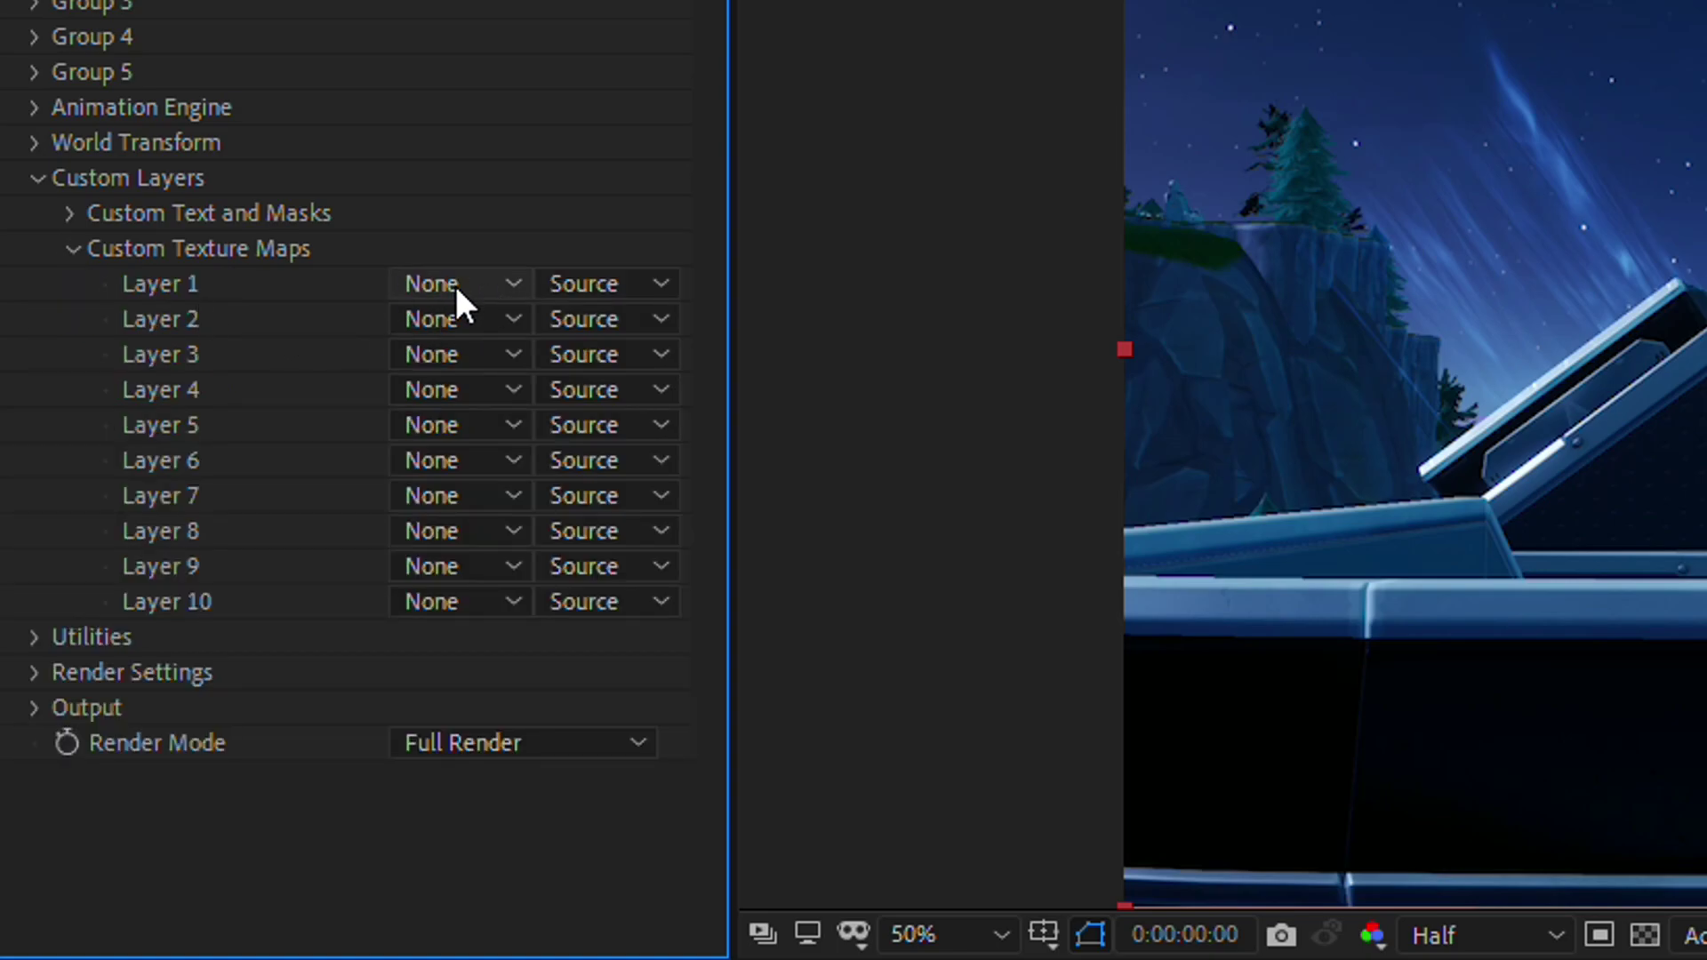
click(455, 285)
click(551, 526)
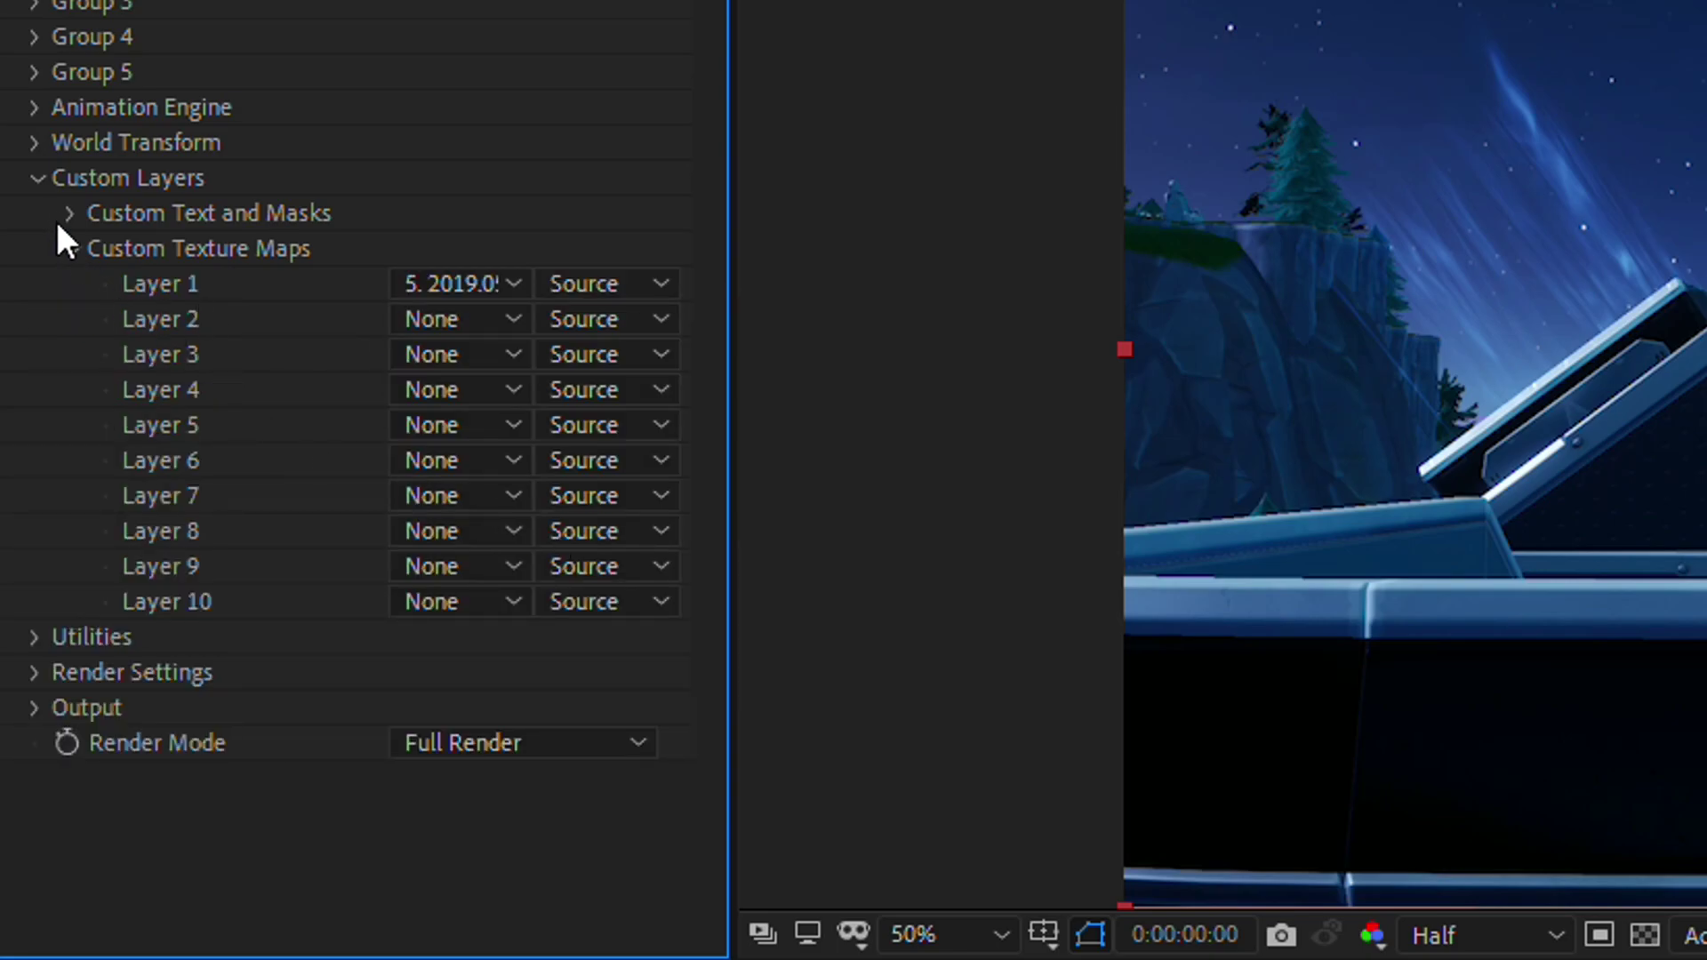
click(37, 177)
Check the Physical Environment override layer in Render Settings, leaving it at None
click(35, 249)
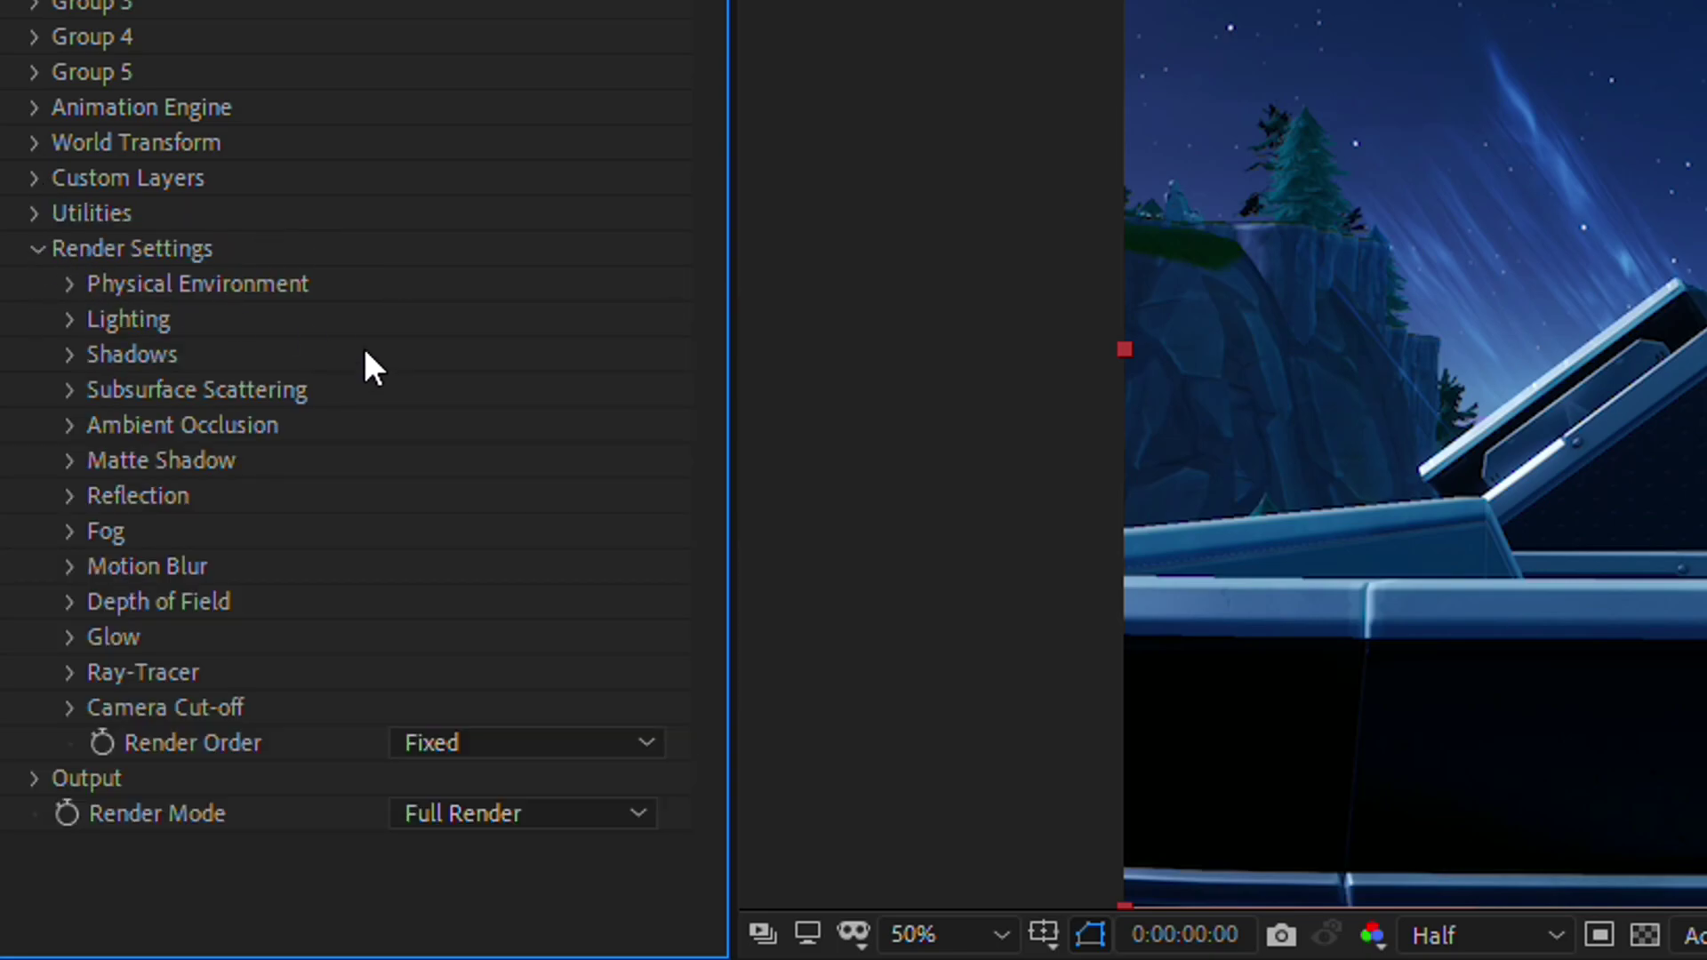
click(64, 282)
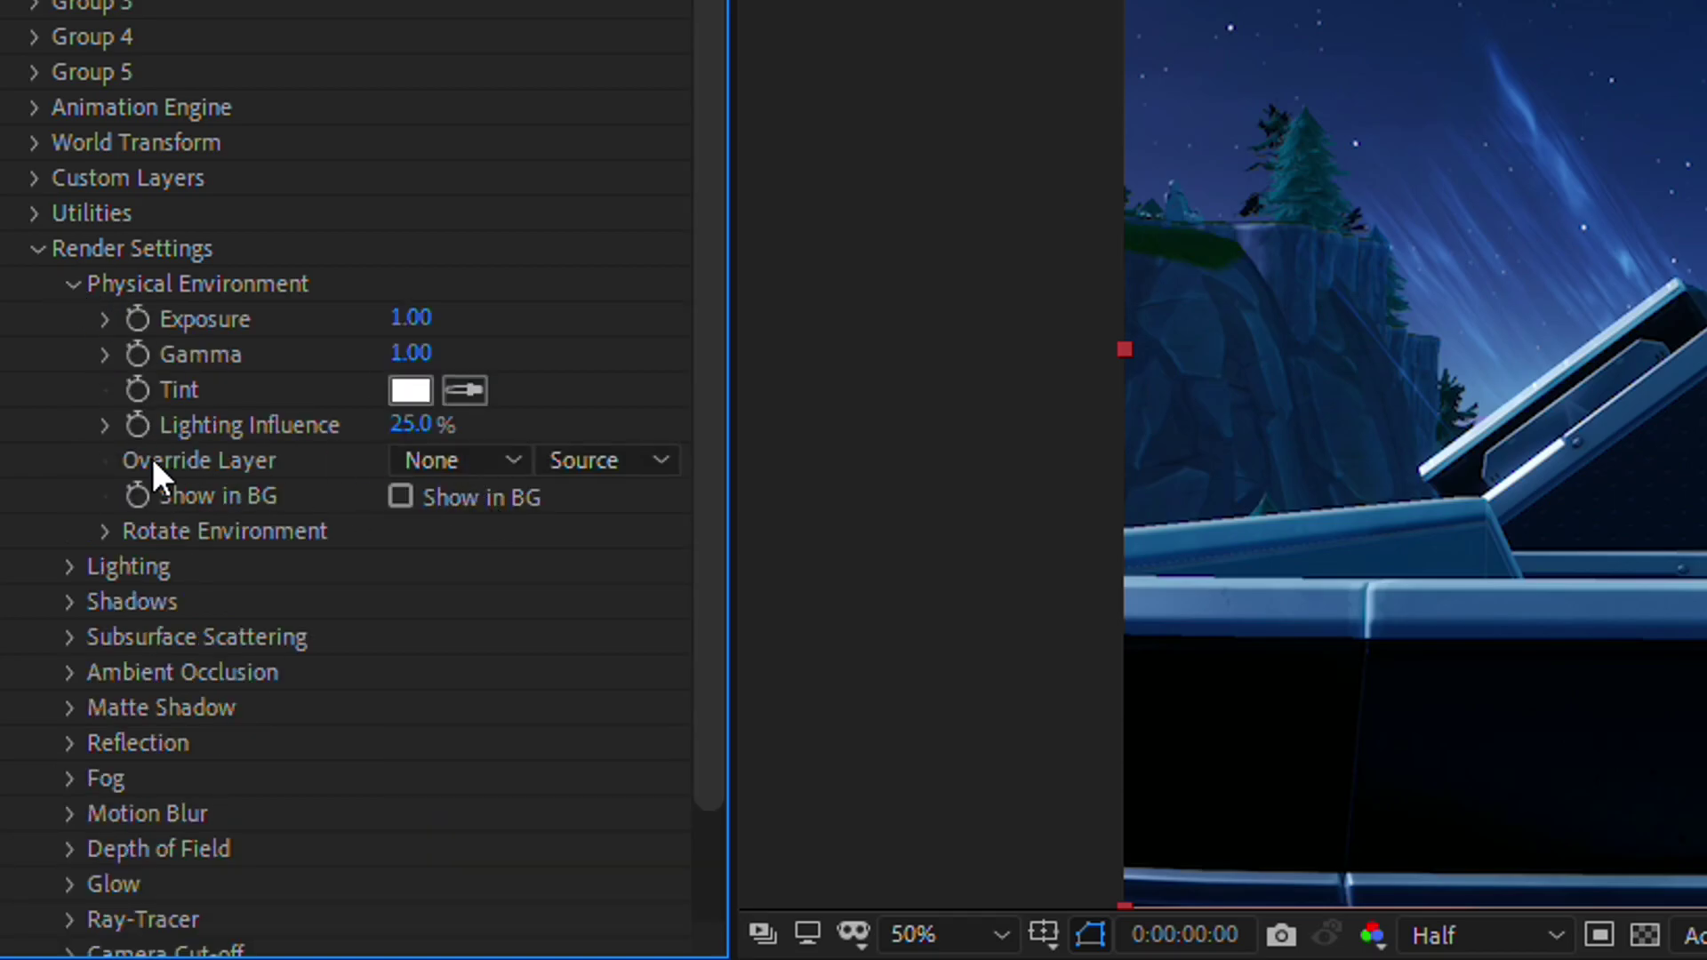
click(437, 467)
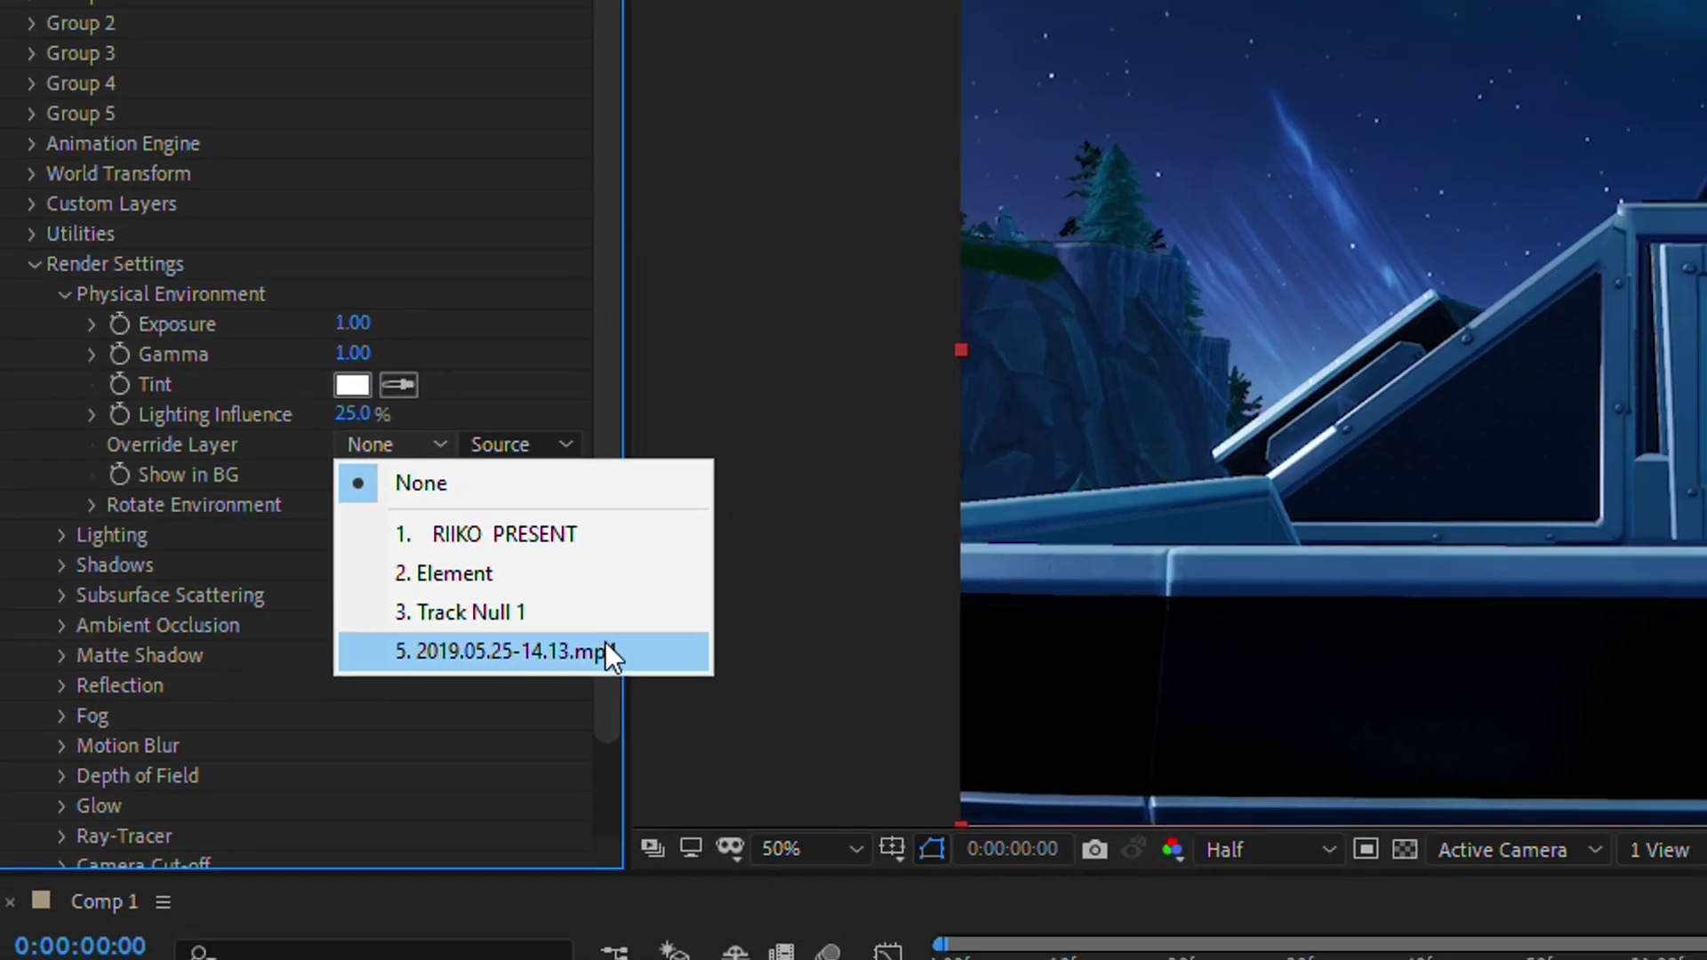
click(751, 718)
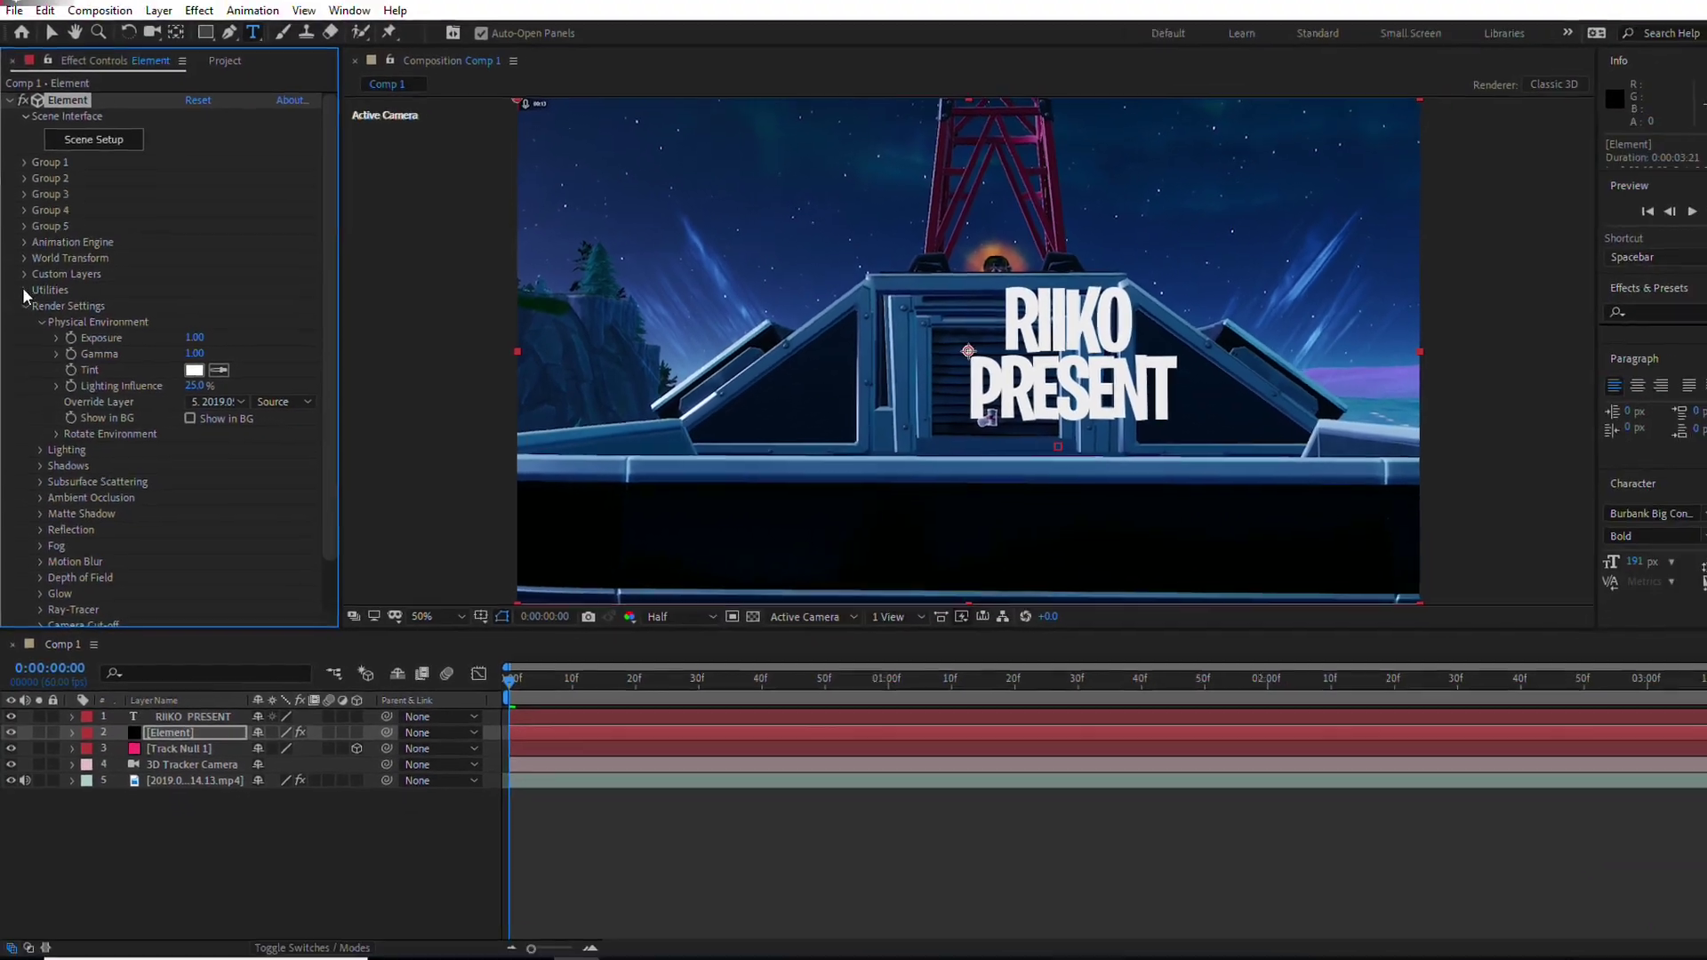
click(92, 283)
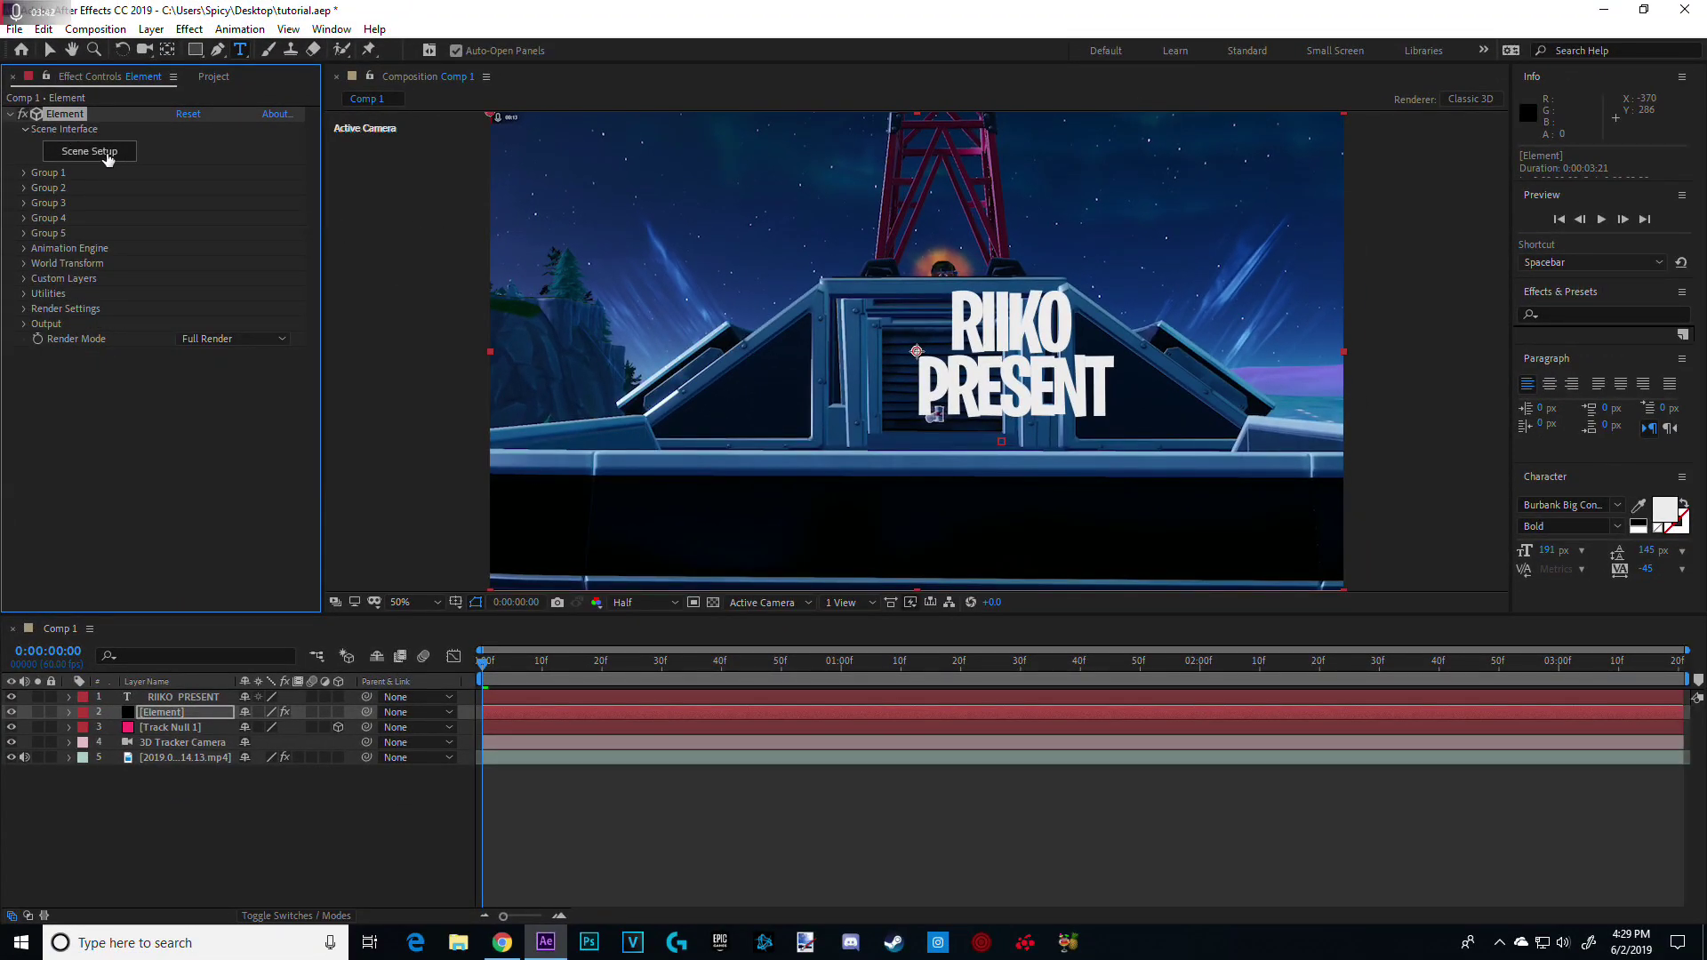
In Element's Scene Setup, extrude the RIIKO PRESENT text into a 3D model
click(94, 156)
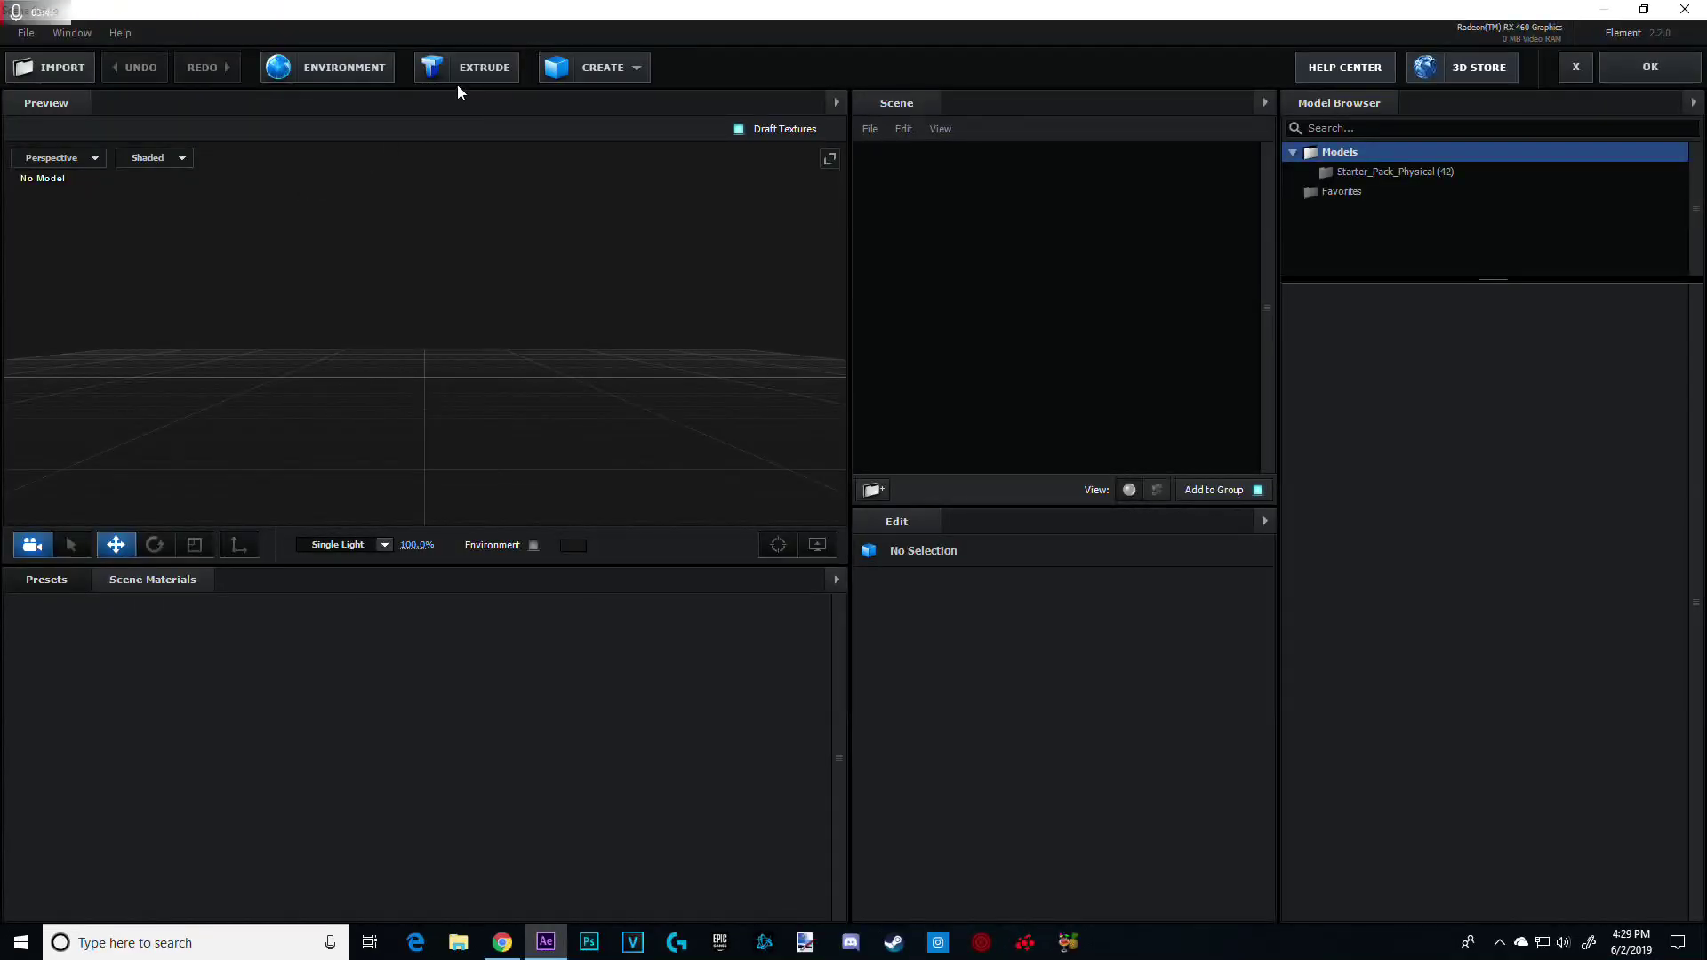
click(487, 71)
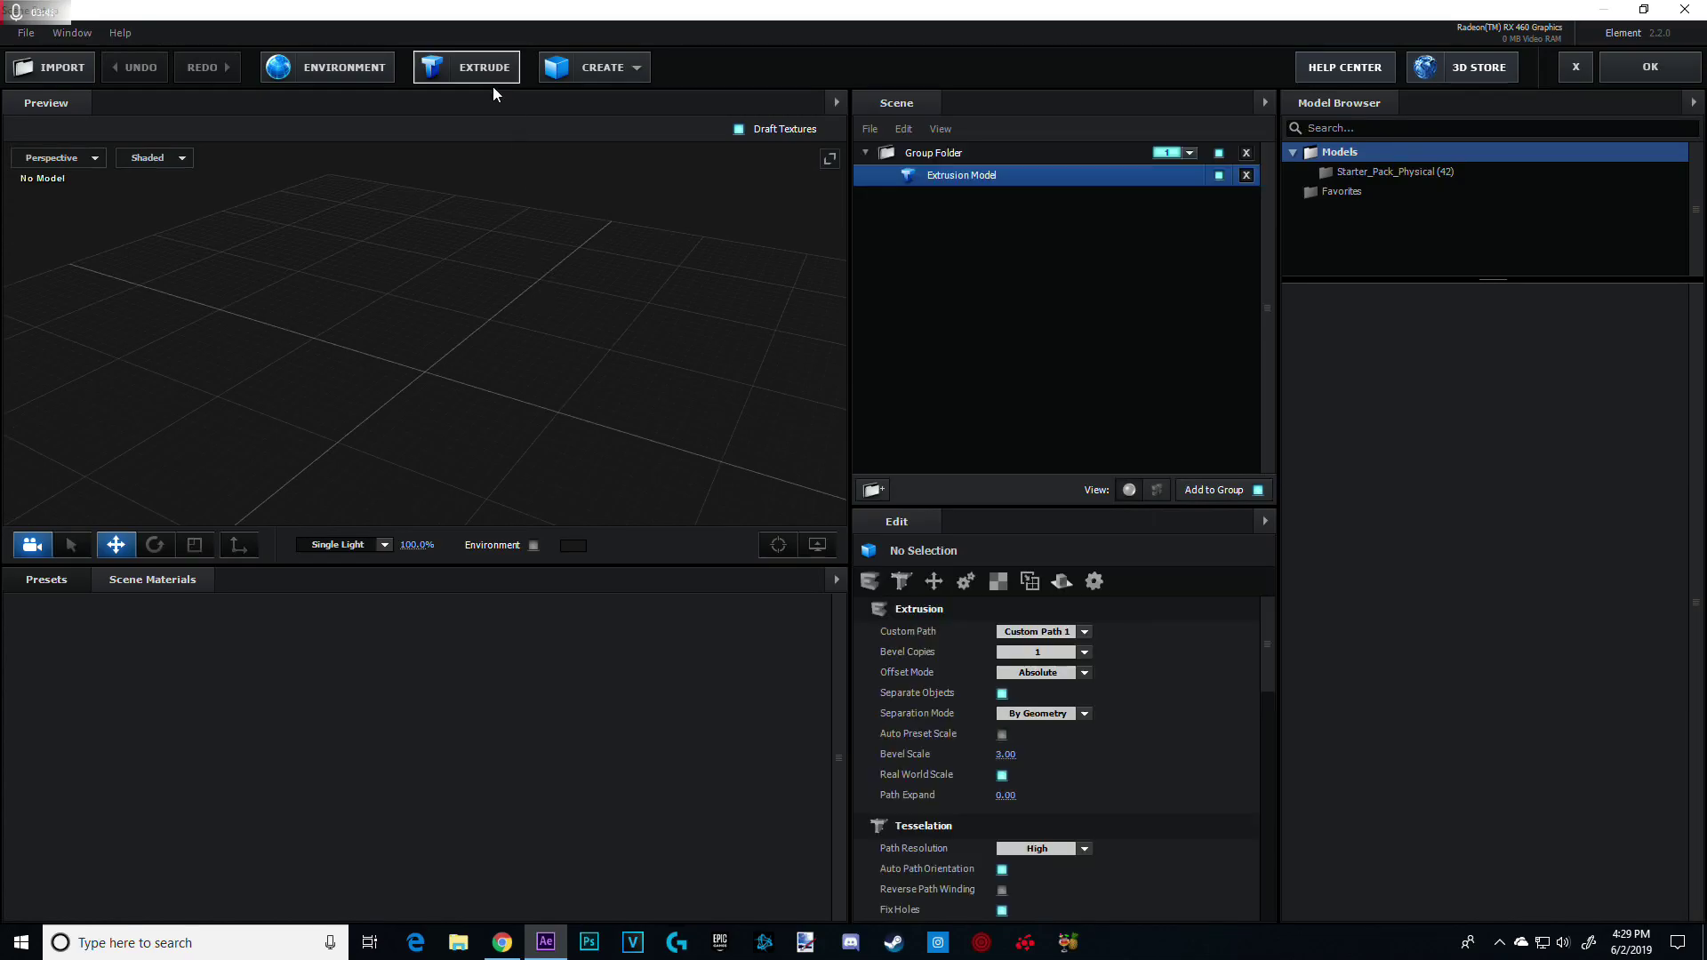
drag(626, 220, 569, 178)
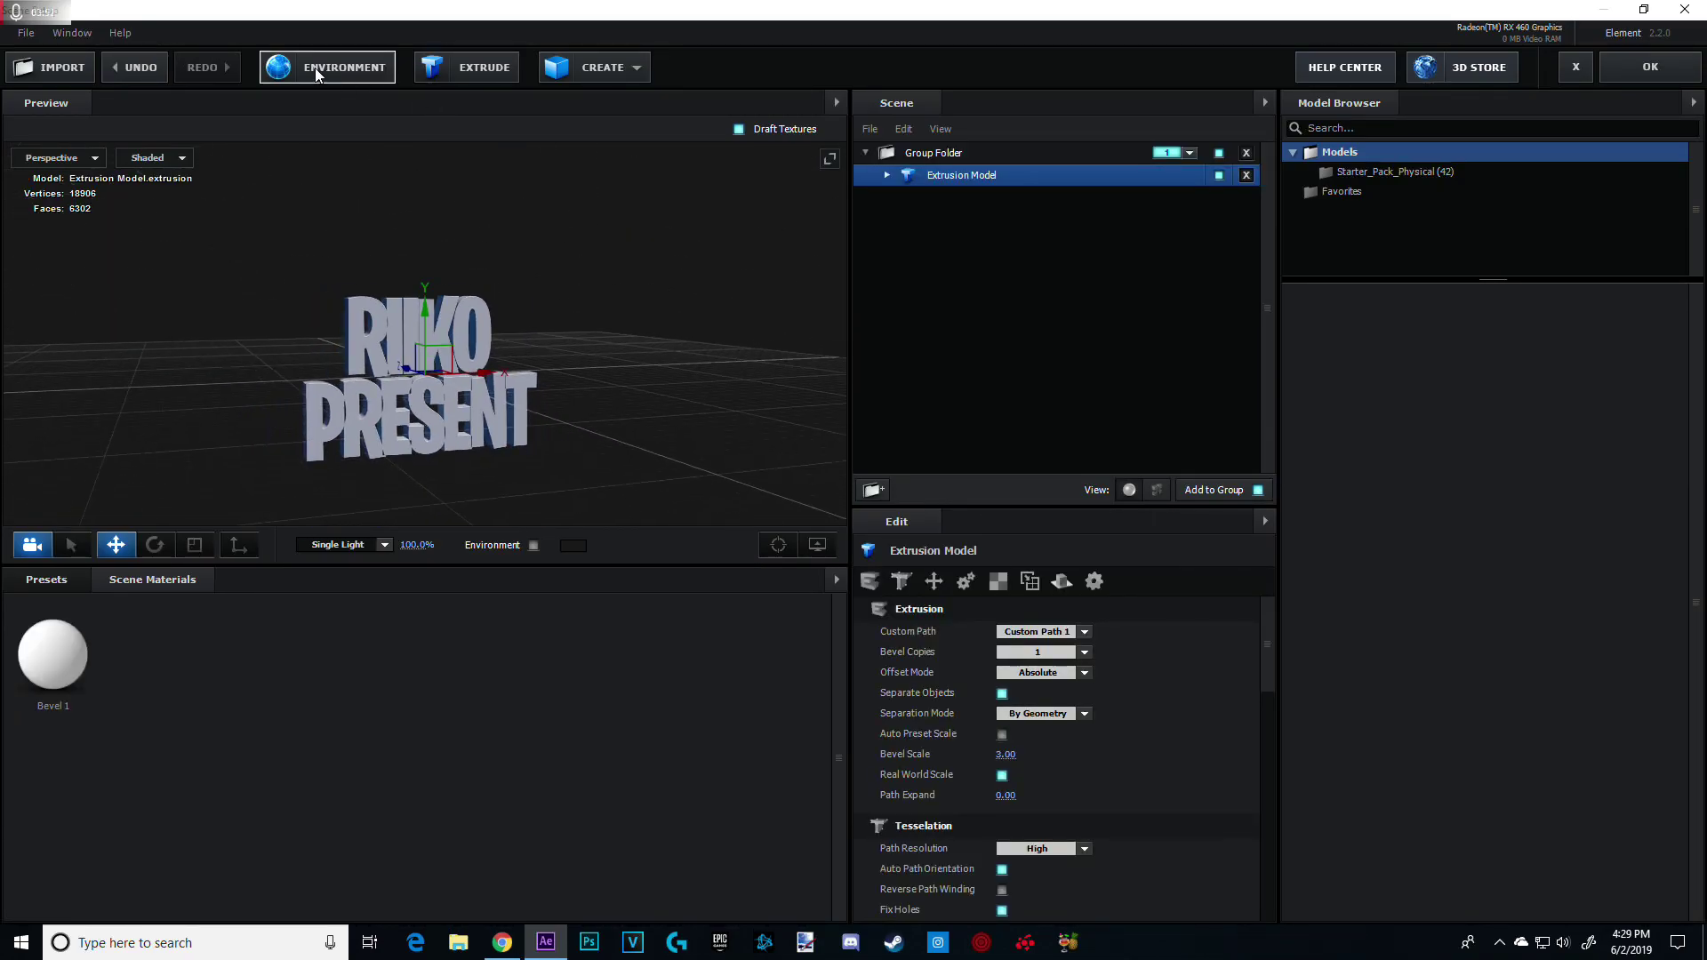
Set the environment texture to Custom Layer 1
click(318, 71)
click(853, 355)
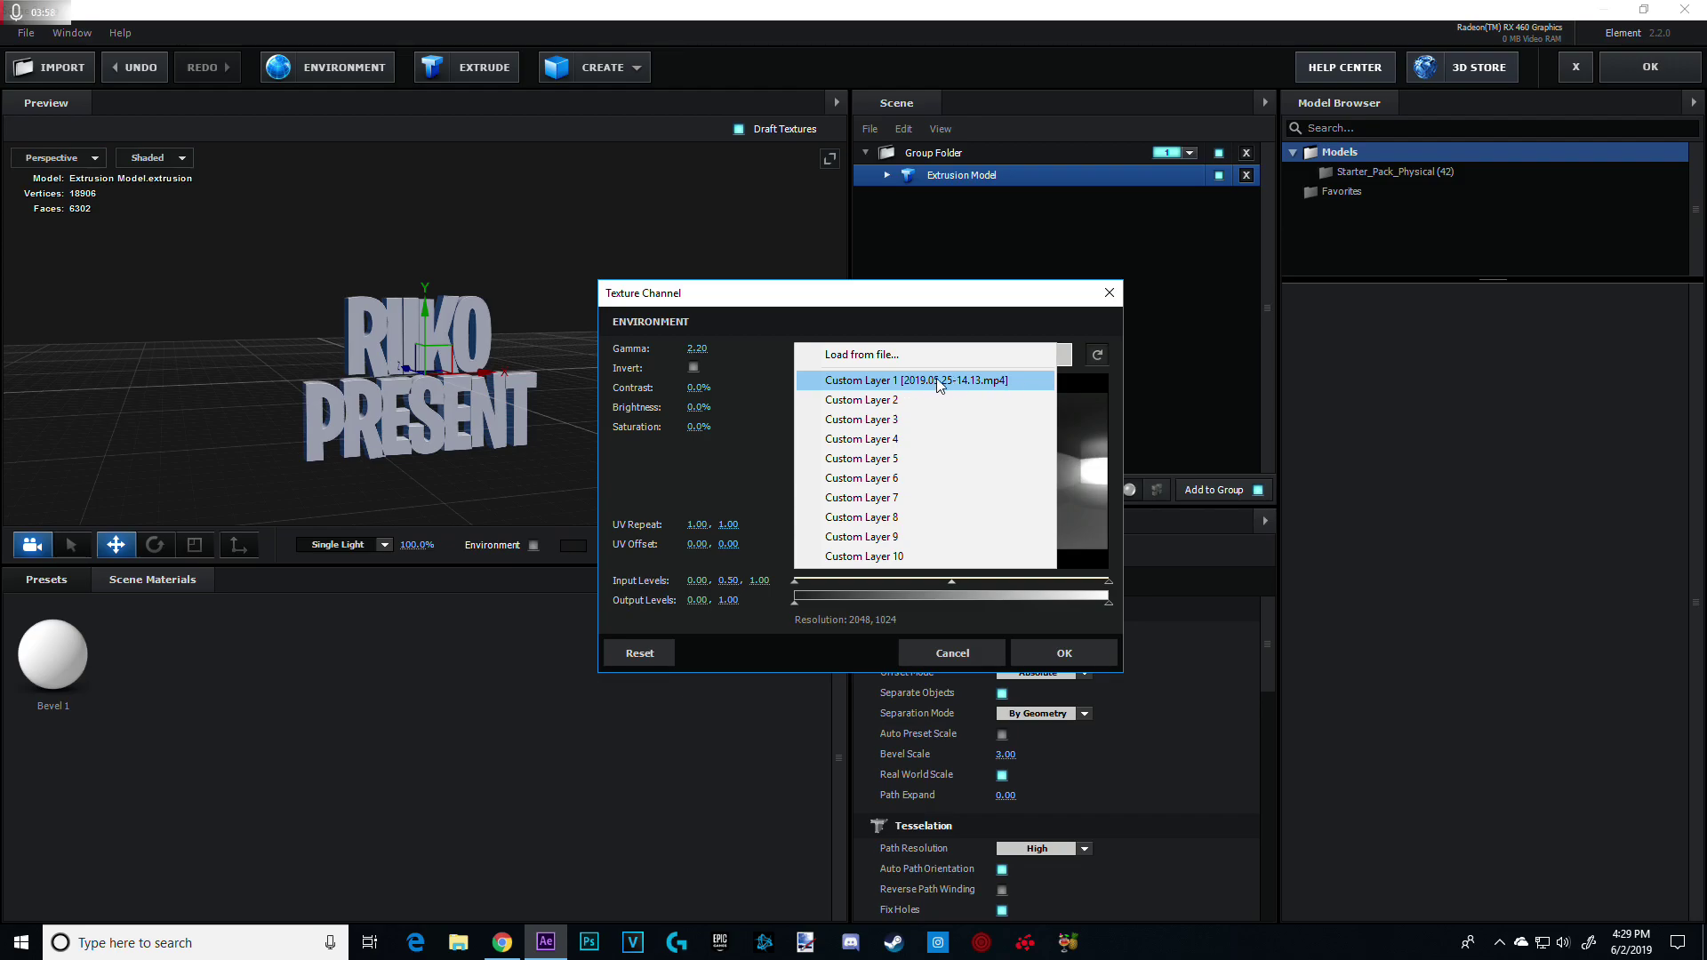
click(952, 381)
click(1066, 655)
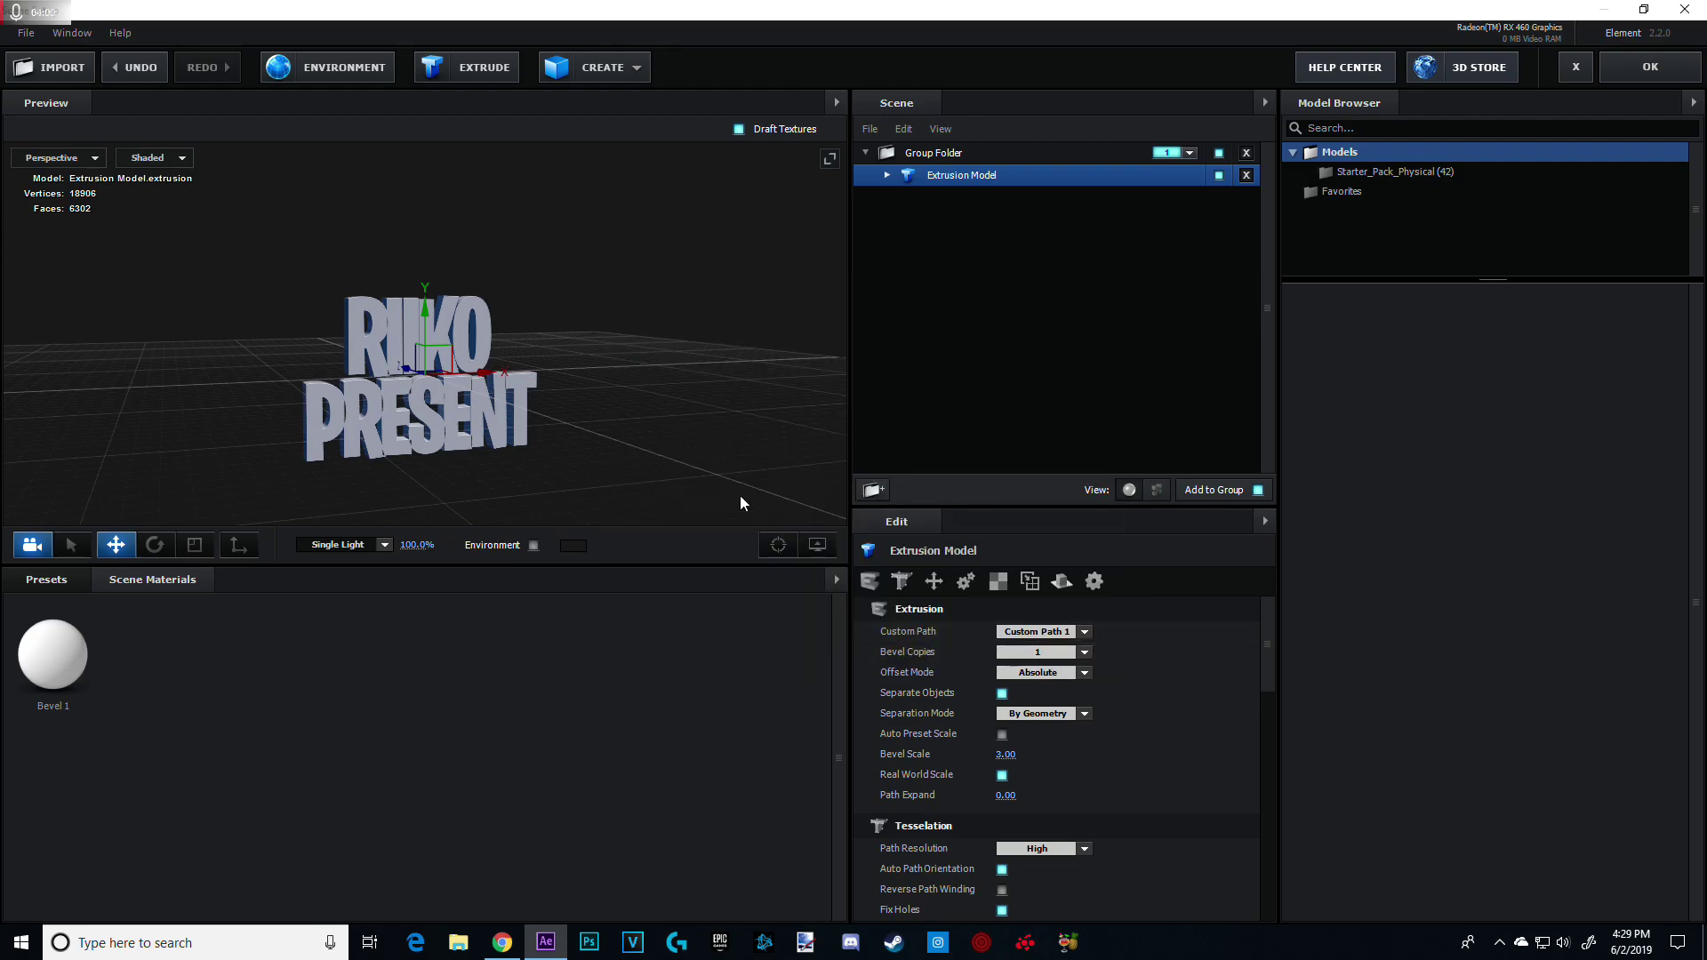
Set the extruded text's Bevel Scale to 4.07
drag(640, 451, 468, 415)
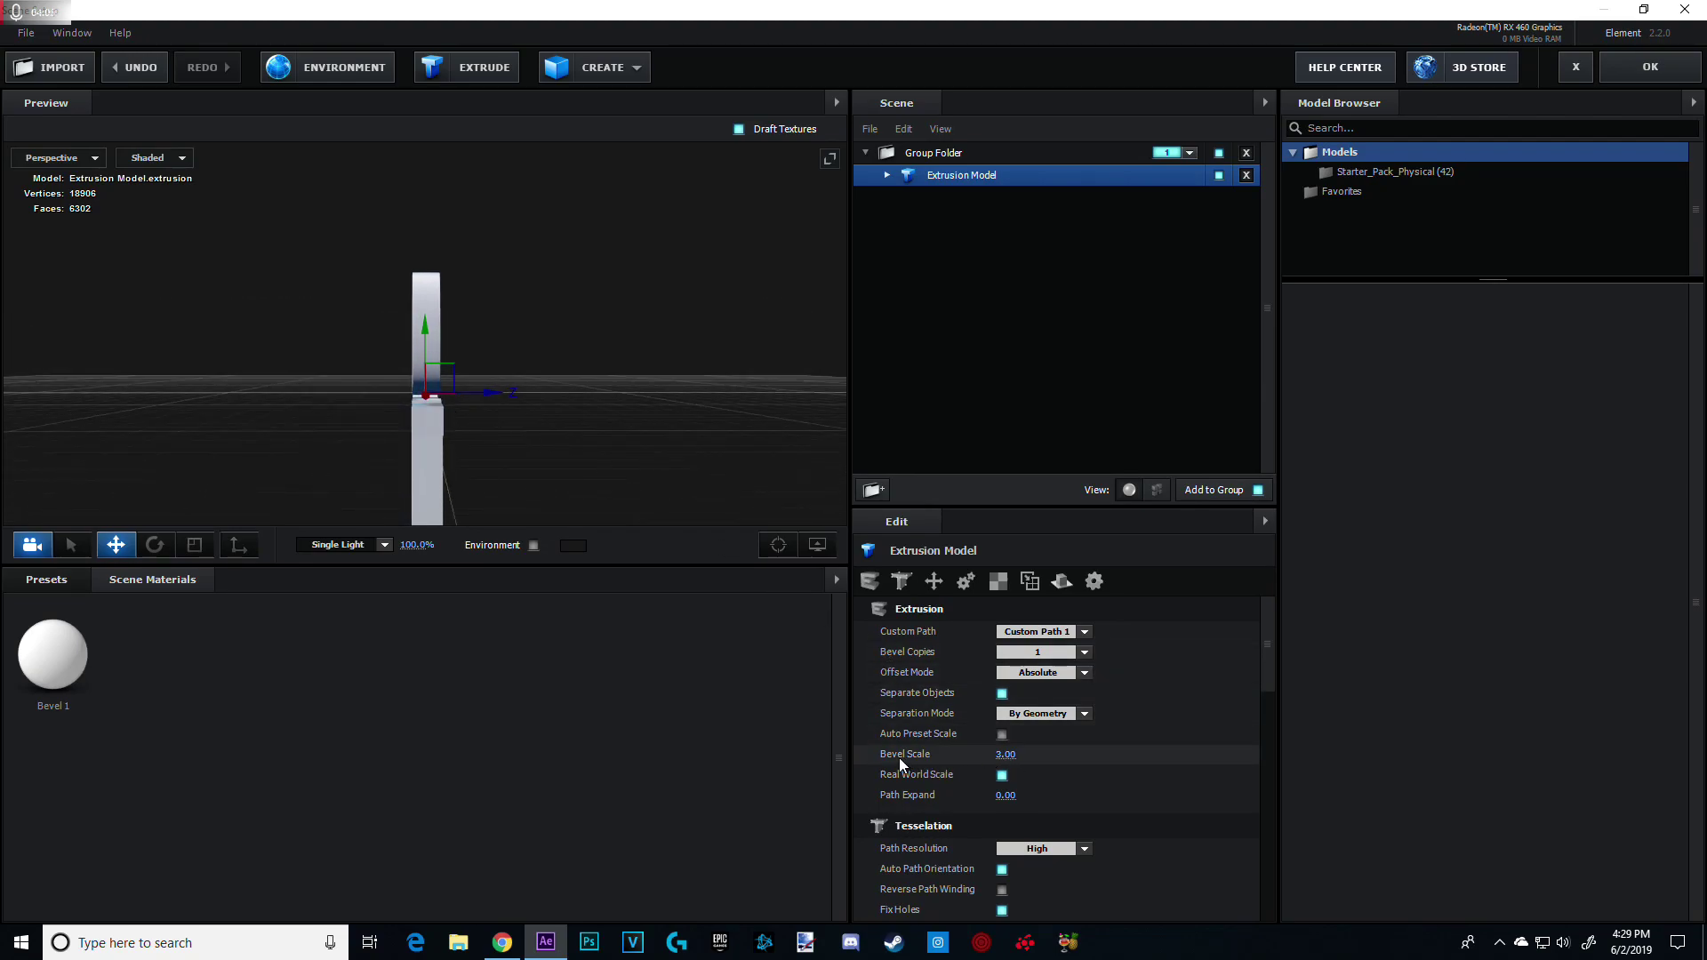
drag(917, 761, 858, 759)
drag(551, 493, 921, 283)
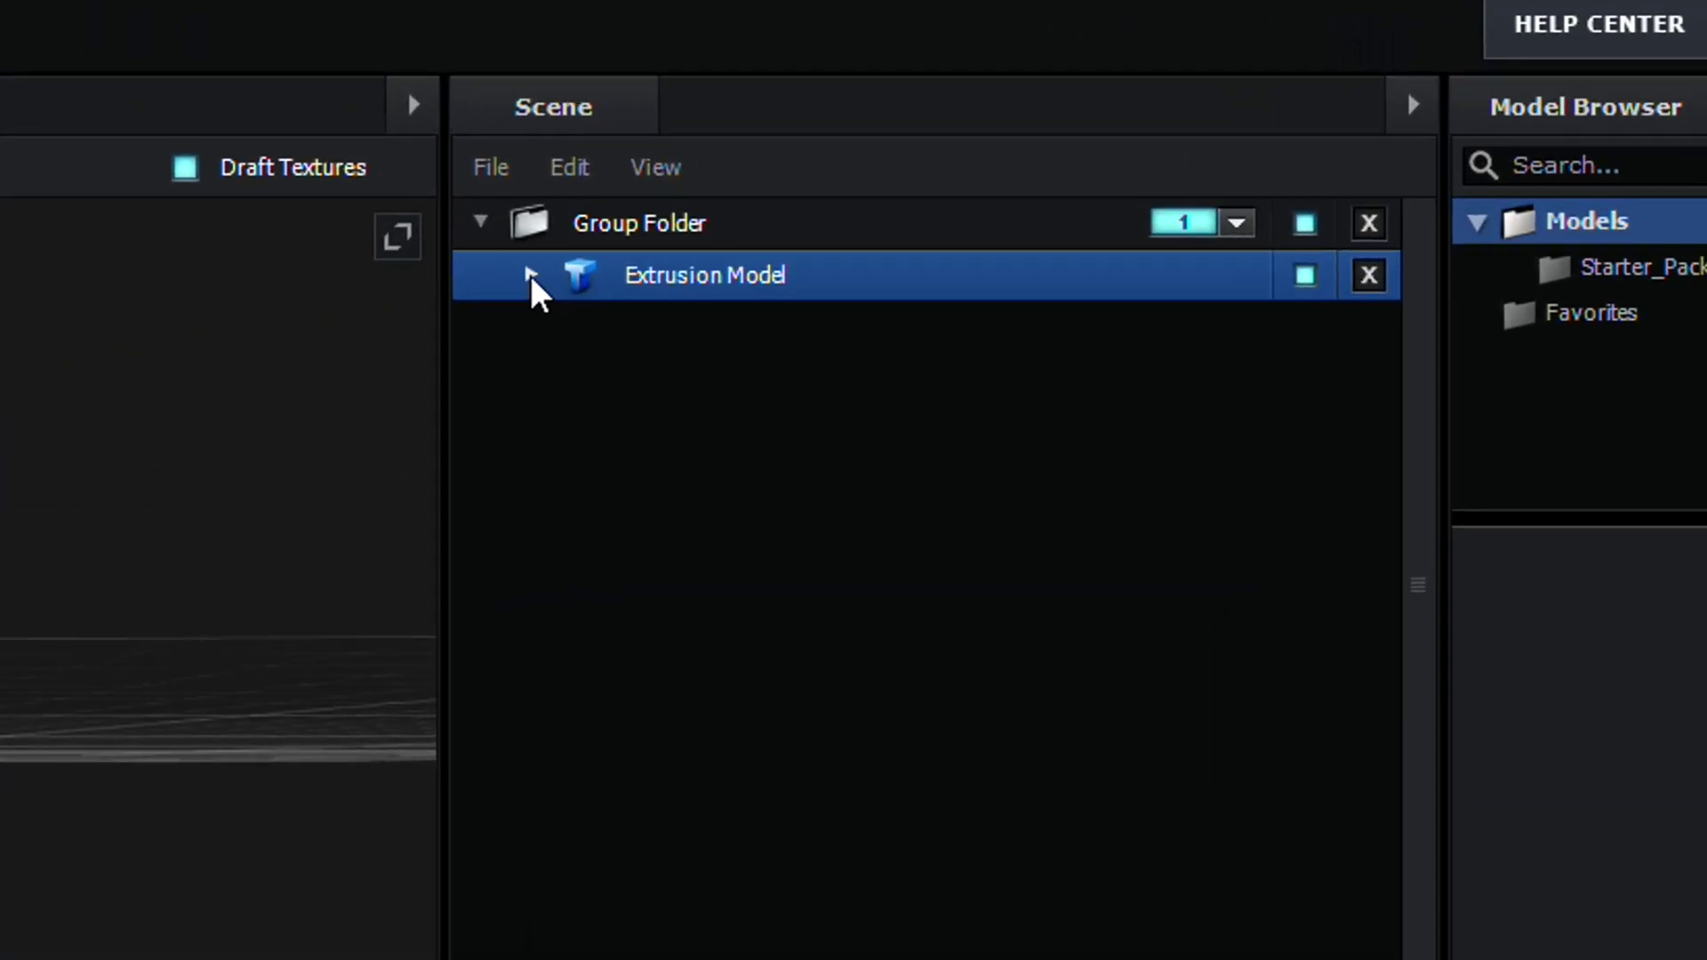
Select the Extrusion Model's Bevel 1 material and scroll to its basic settings
click(531, 276)
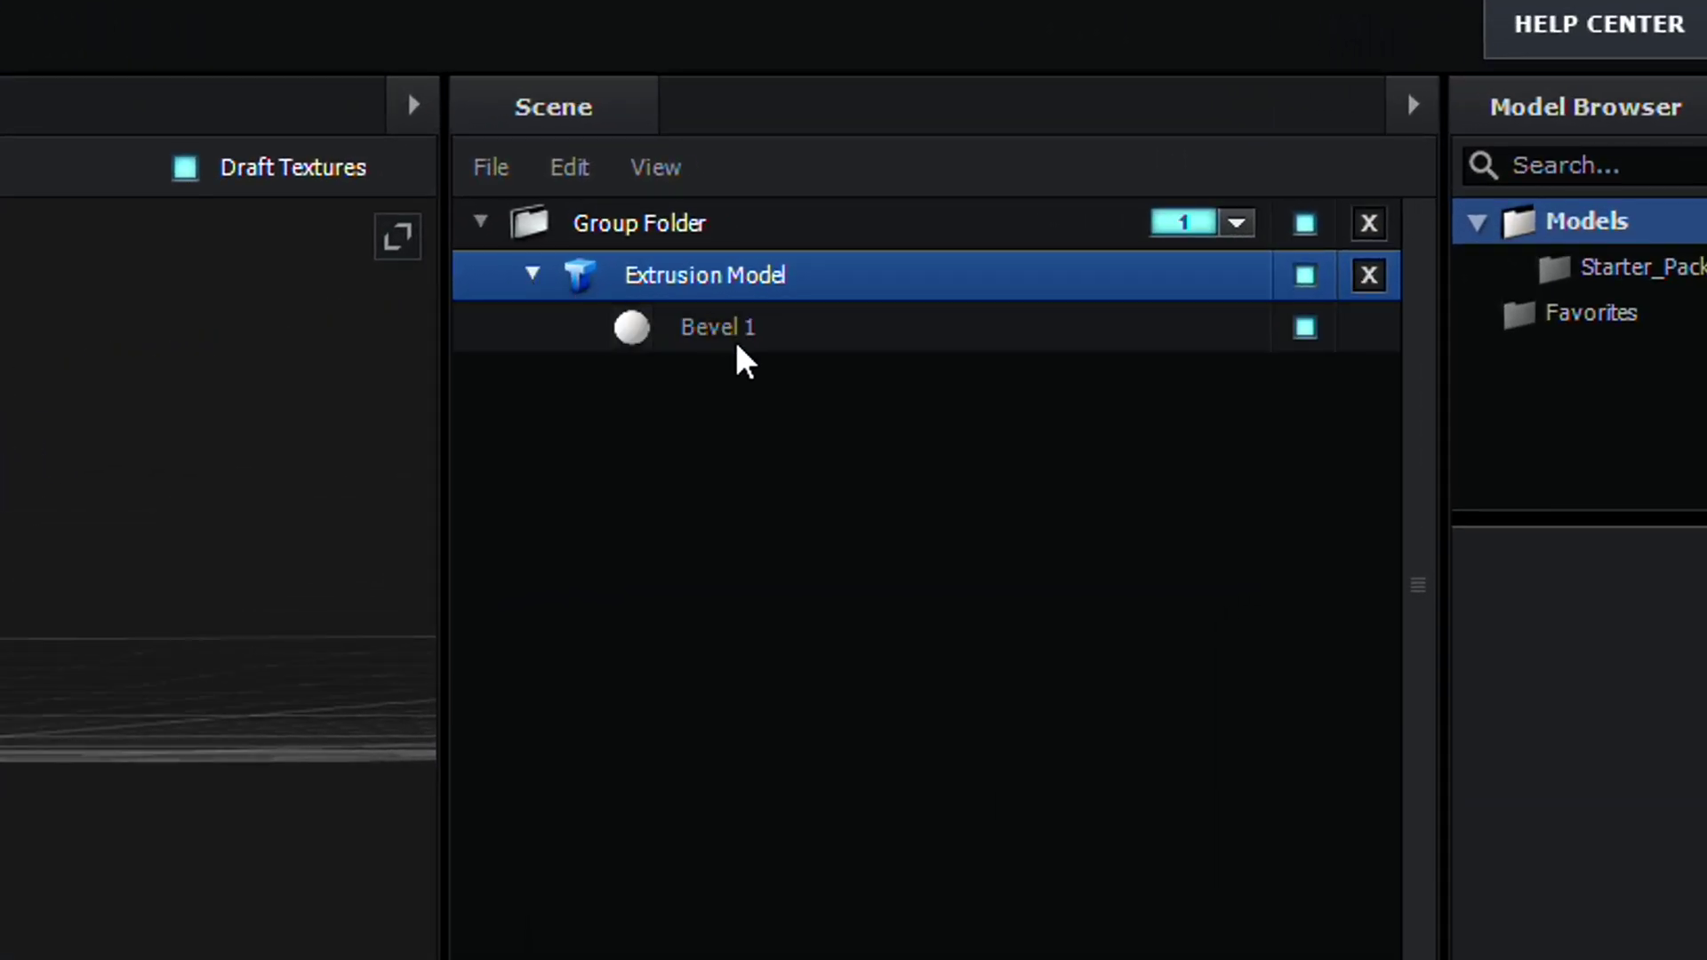
click(743, 329)
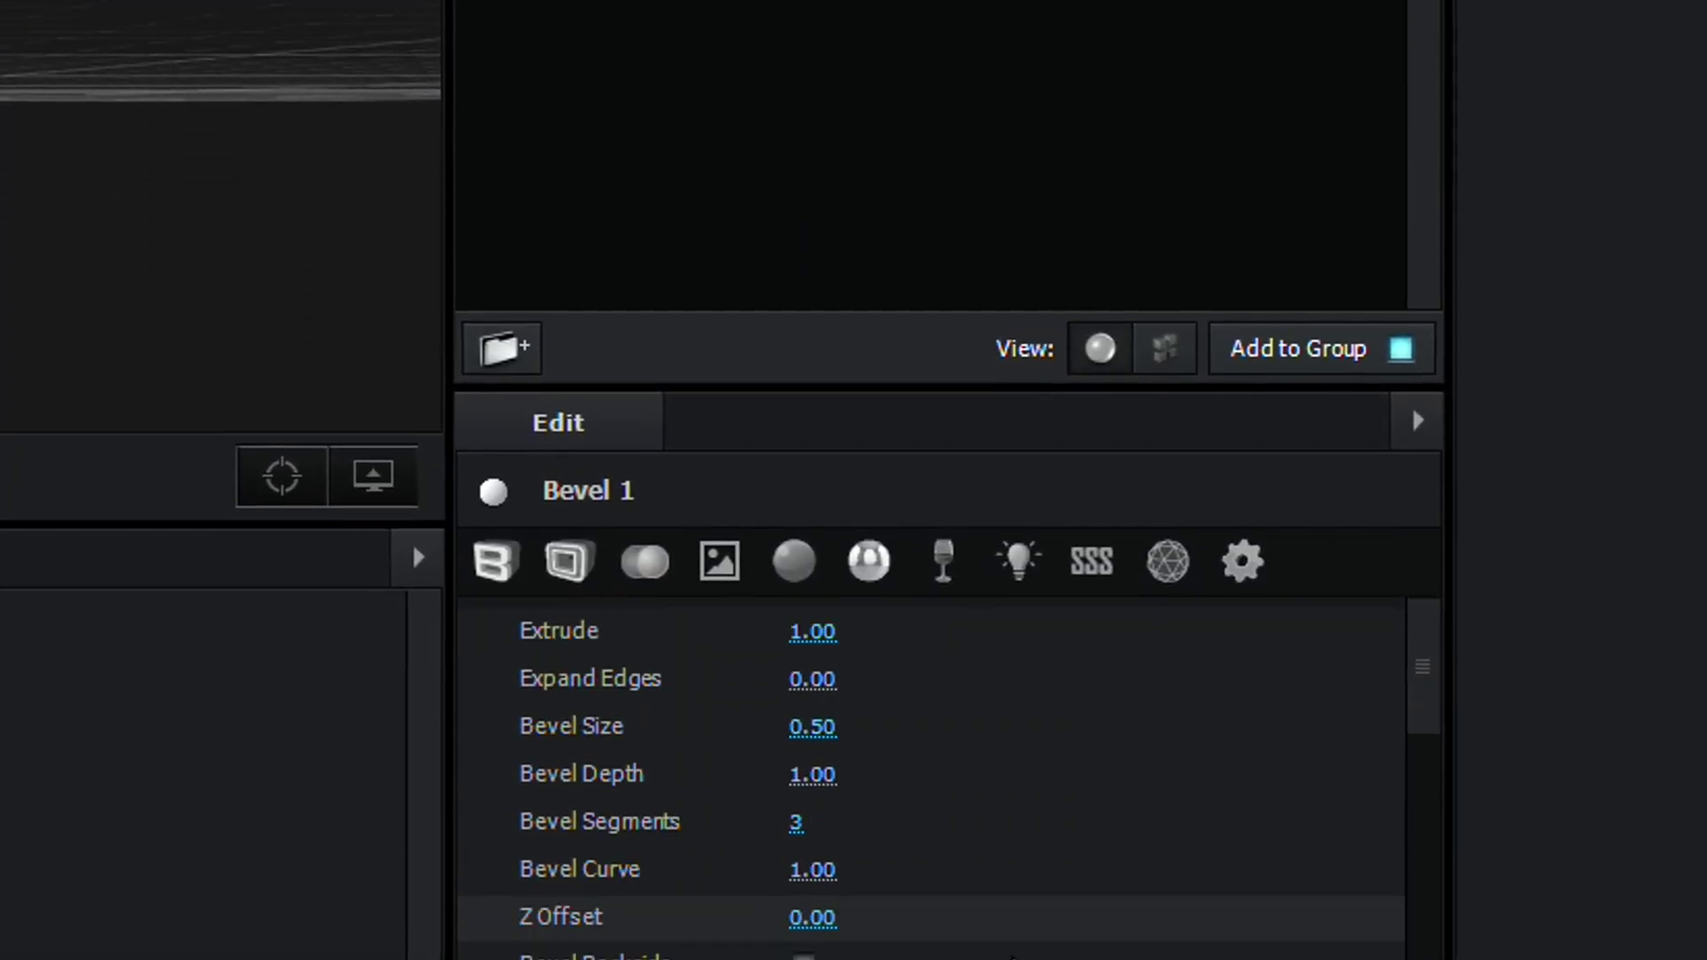
scroll(1012, 957, down, 8)
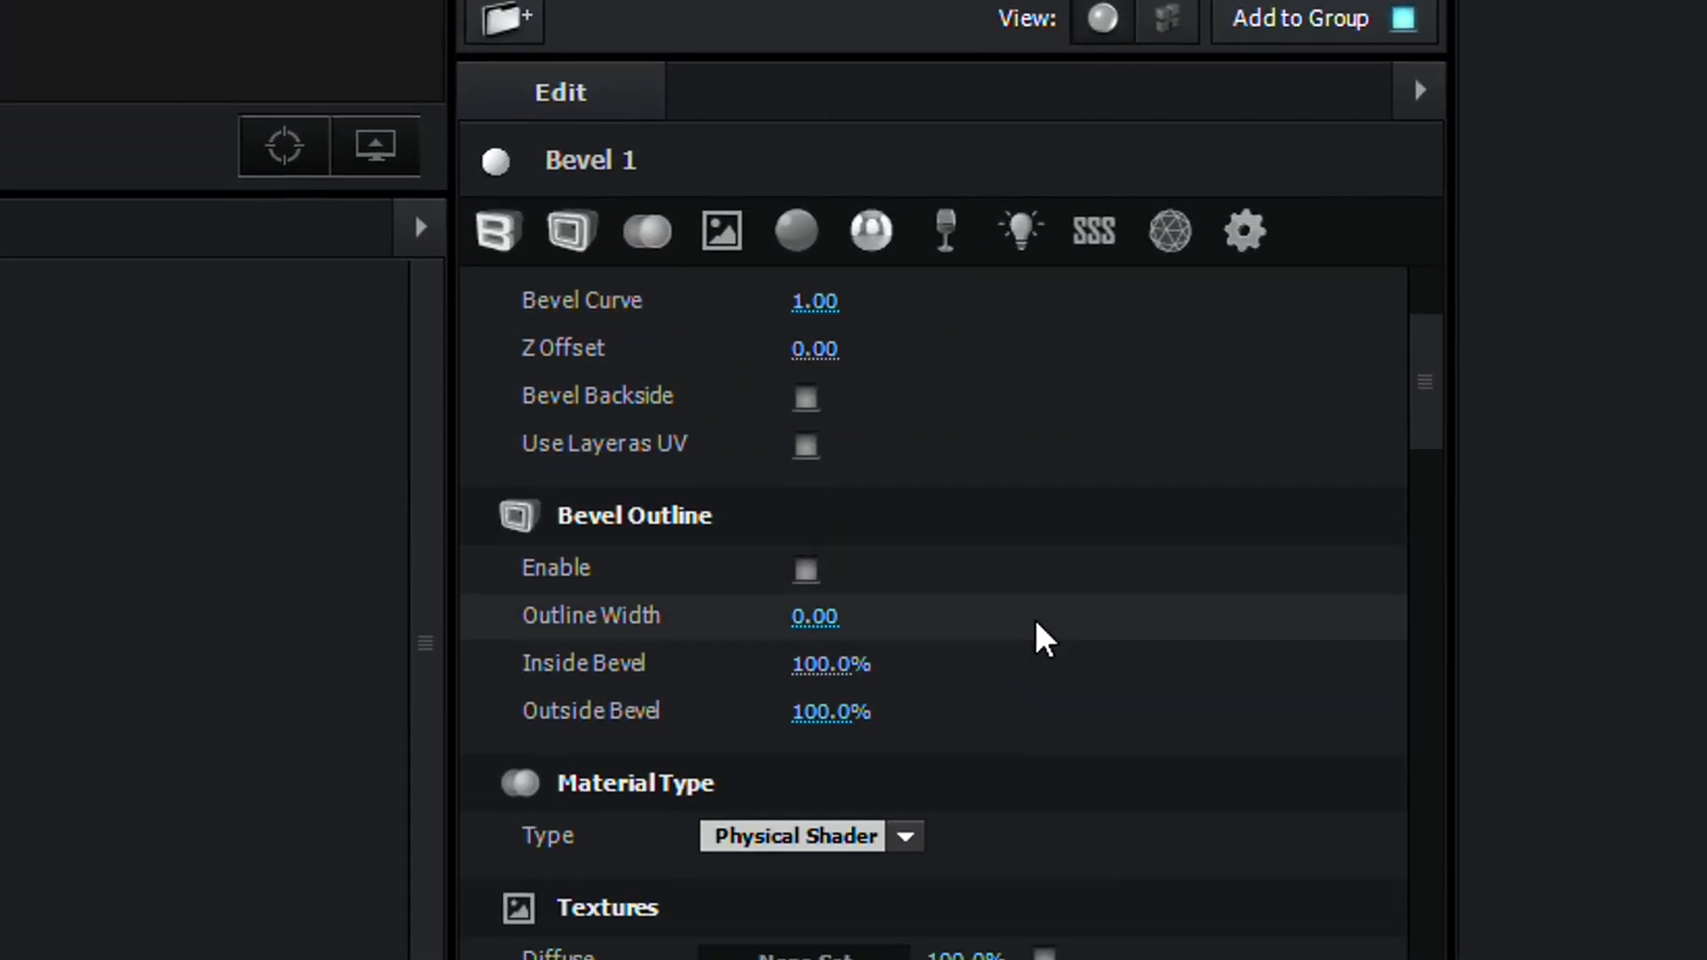
drag(1430, 802, 1437, 944)
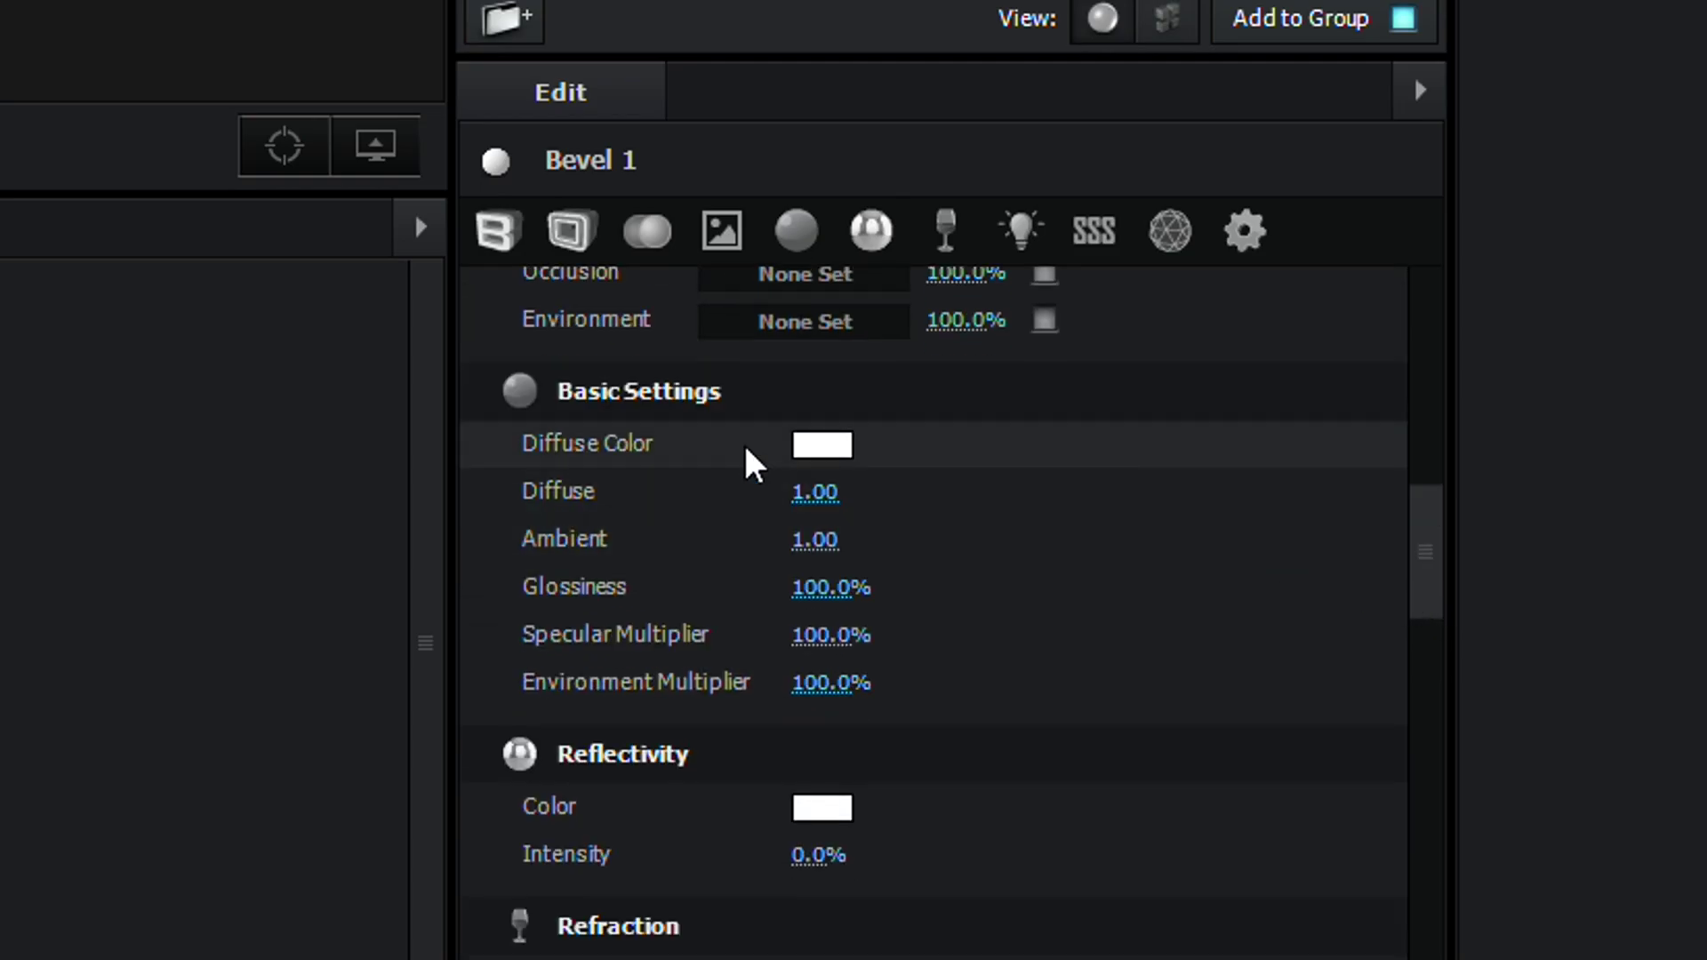
Set Bevel 1's Diffuse Color to cyan 00CCFF
click(843, 451)
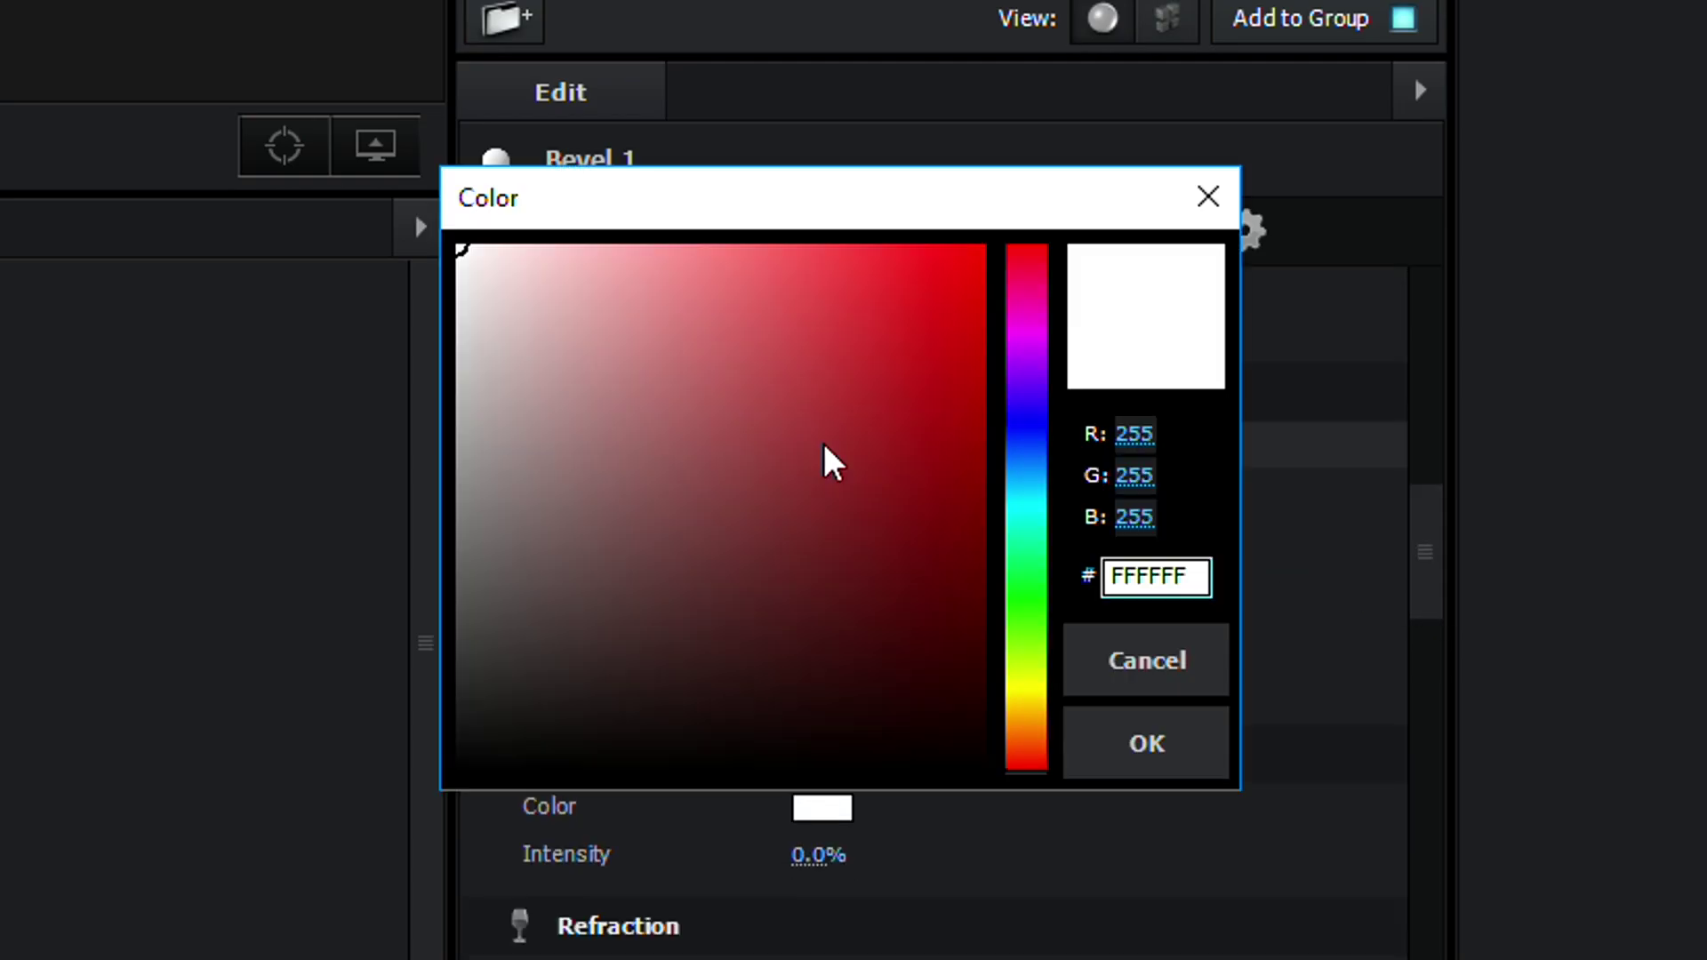
drag(889, 515, 1031, 669)
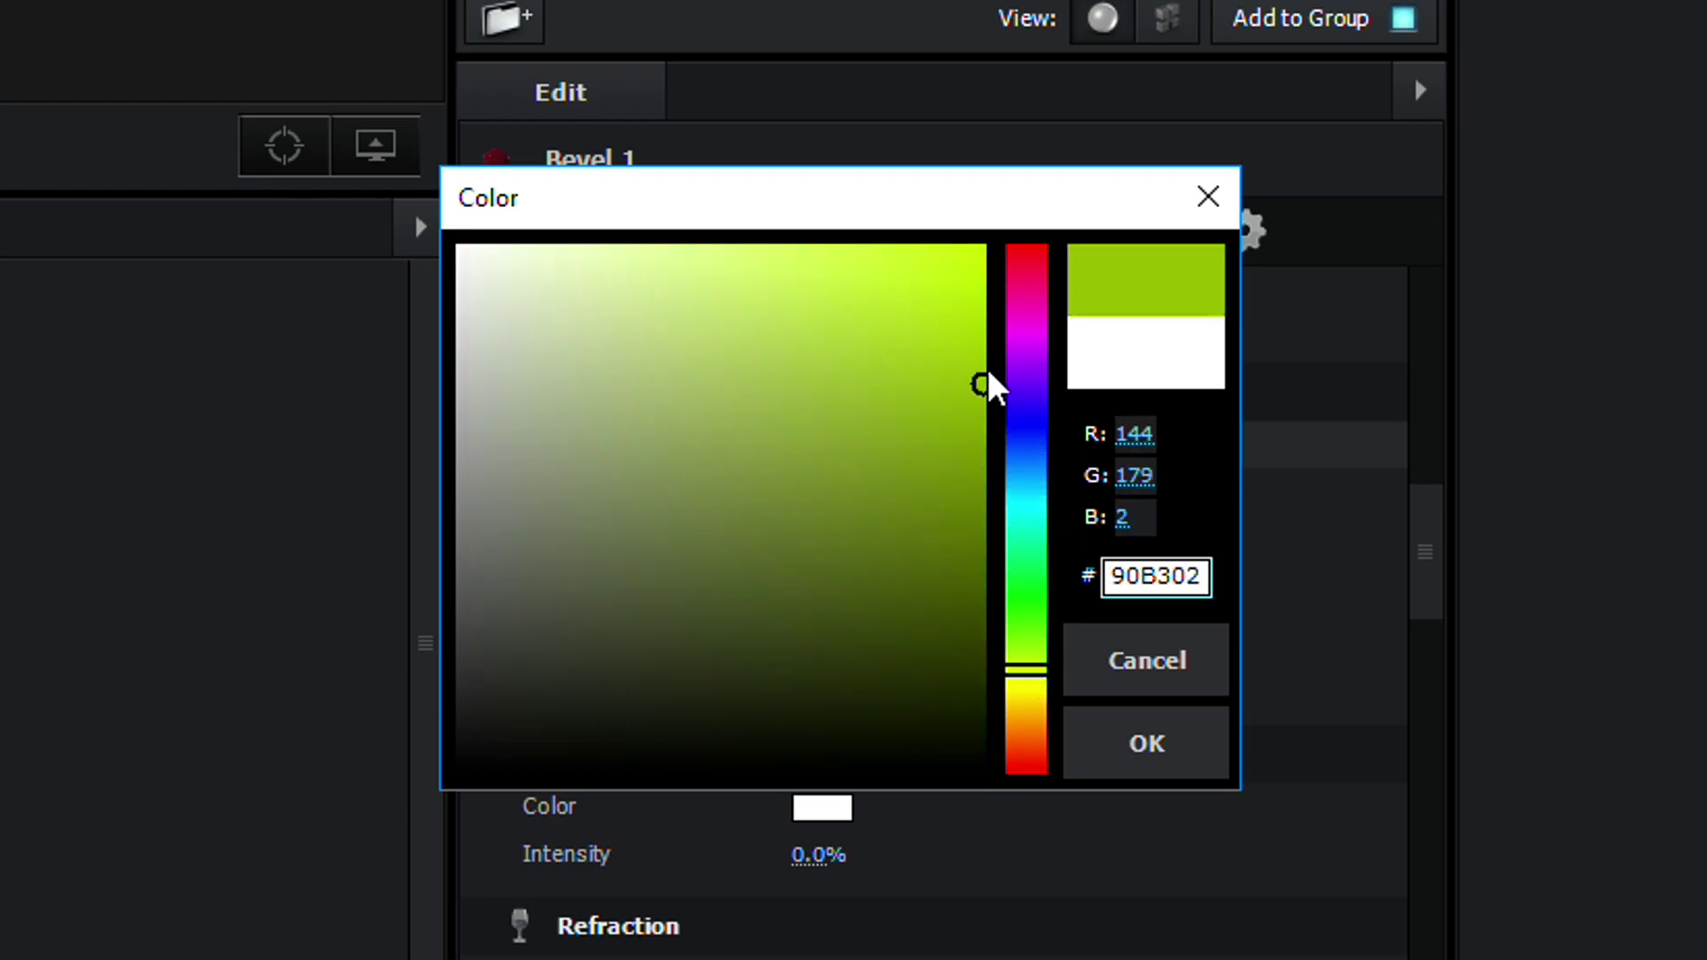
drag(989, 386, 985, 245)
drag(1027, 669, 1006, 503)
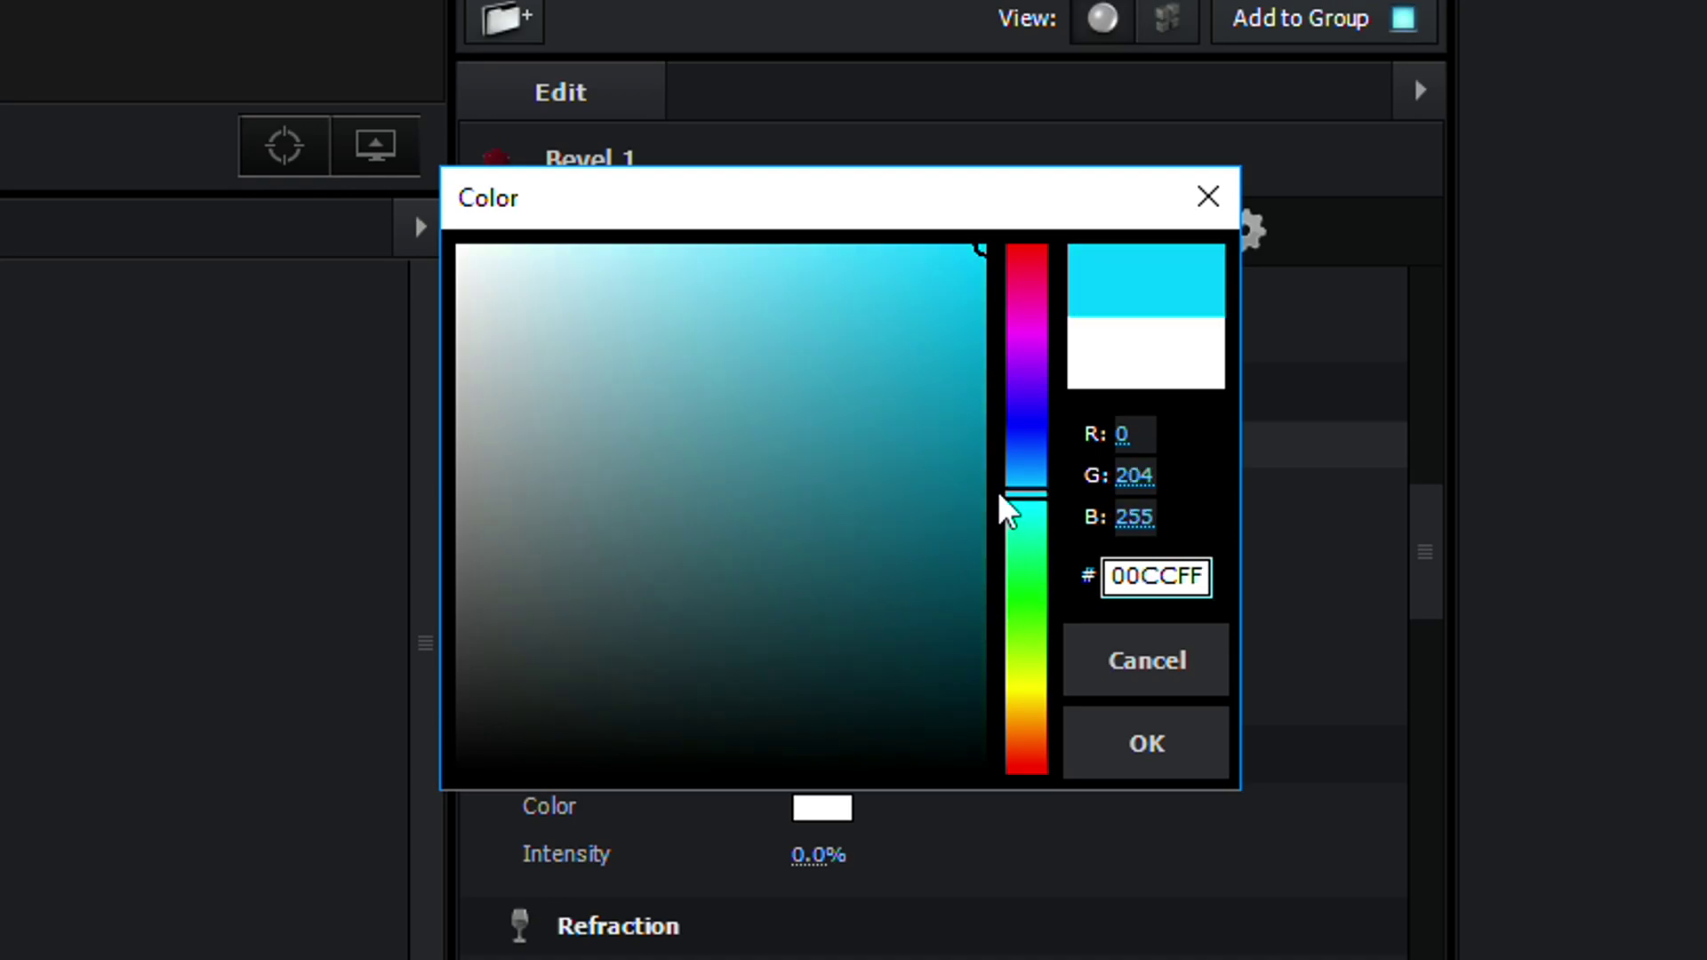
click(1220, 740)
drag(1436, 598, 1431, 638)
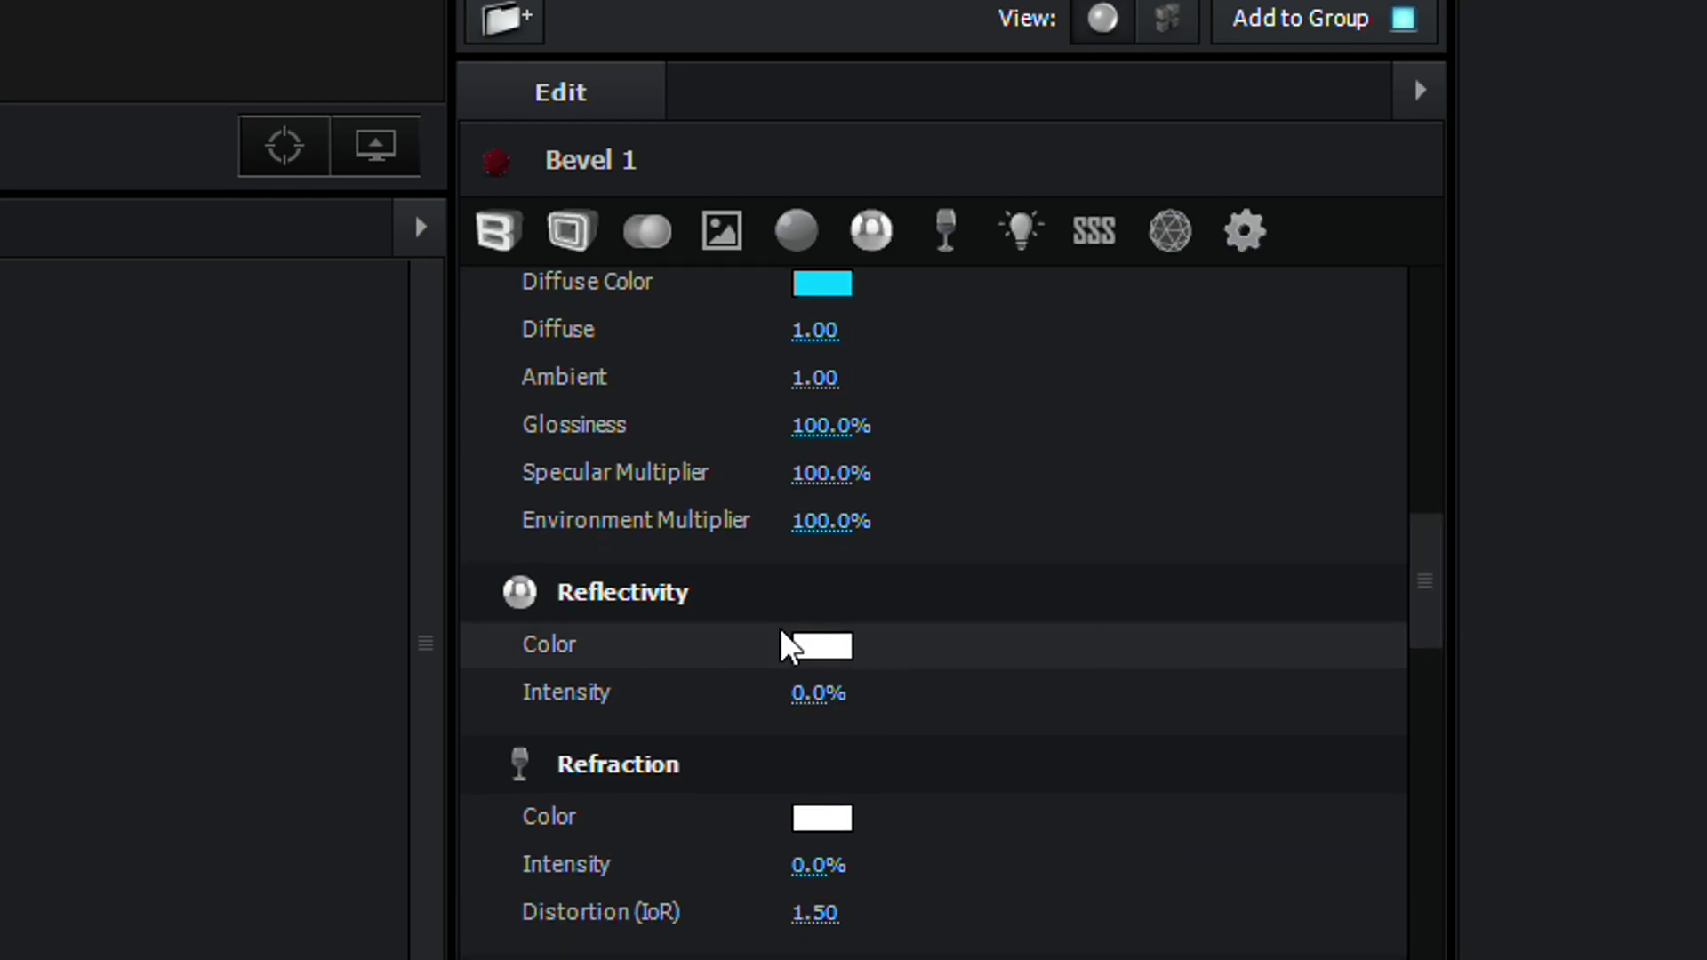
Copy the cyan diffuse colour into the Reflectivity Color
click(826, 653)
click(1153, 941)
right_click(820, 284)
click(899, 372)
right_click(818, 640)
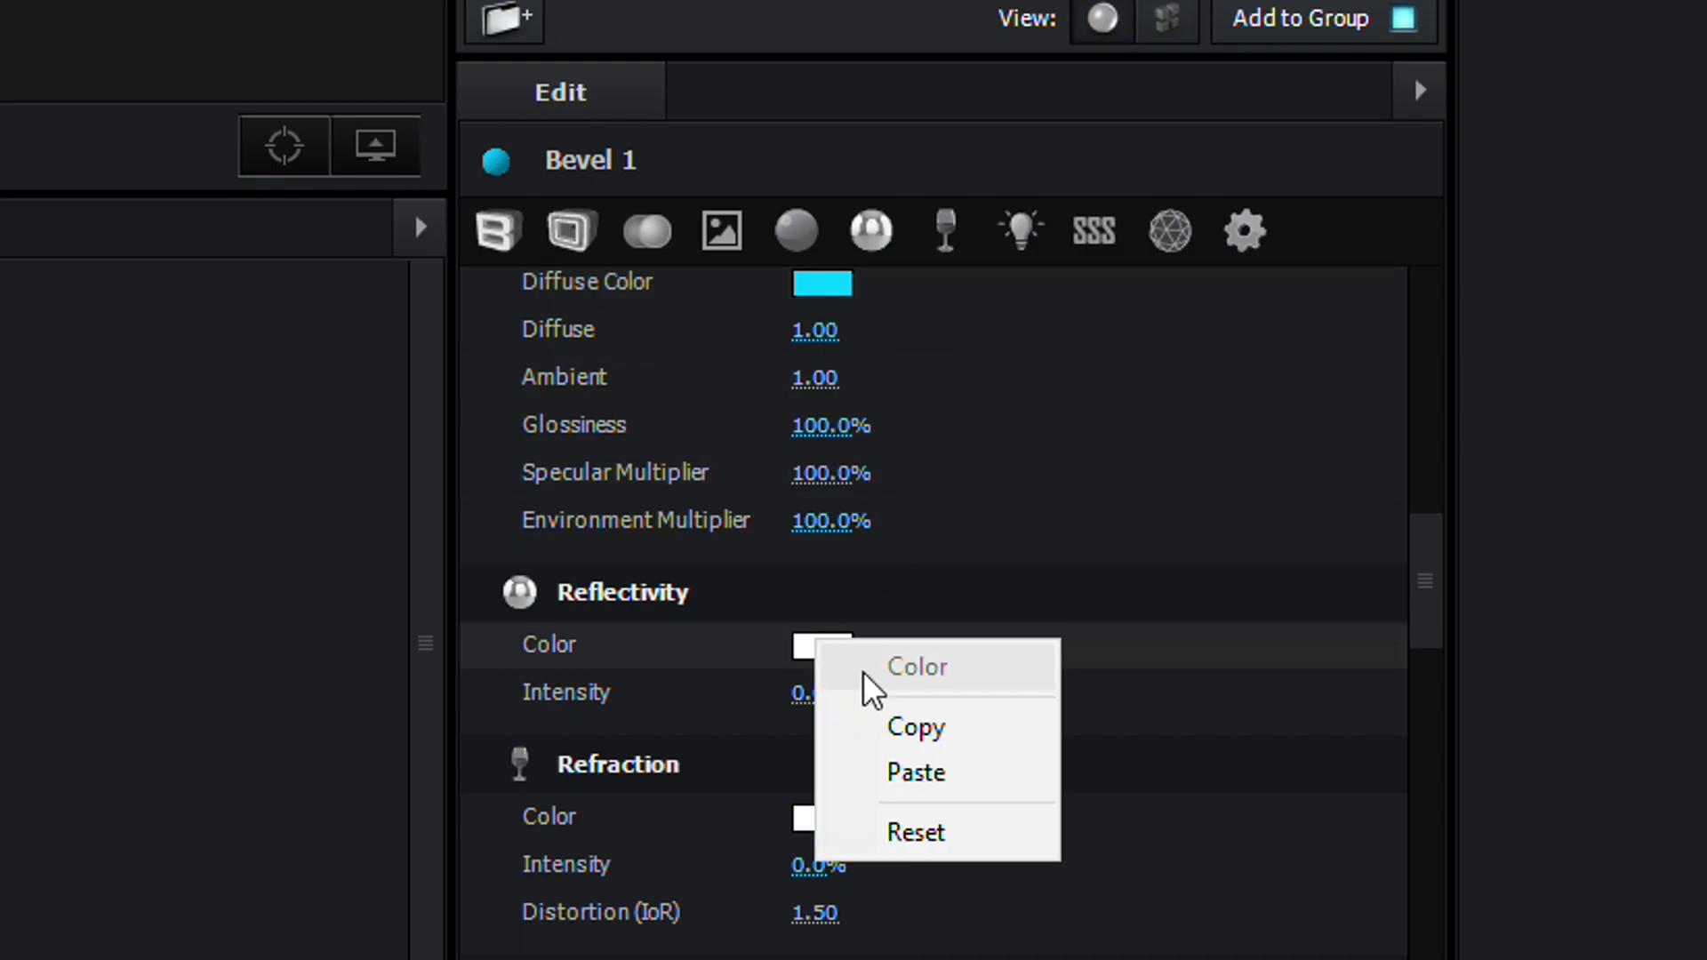
click(916, 772)
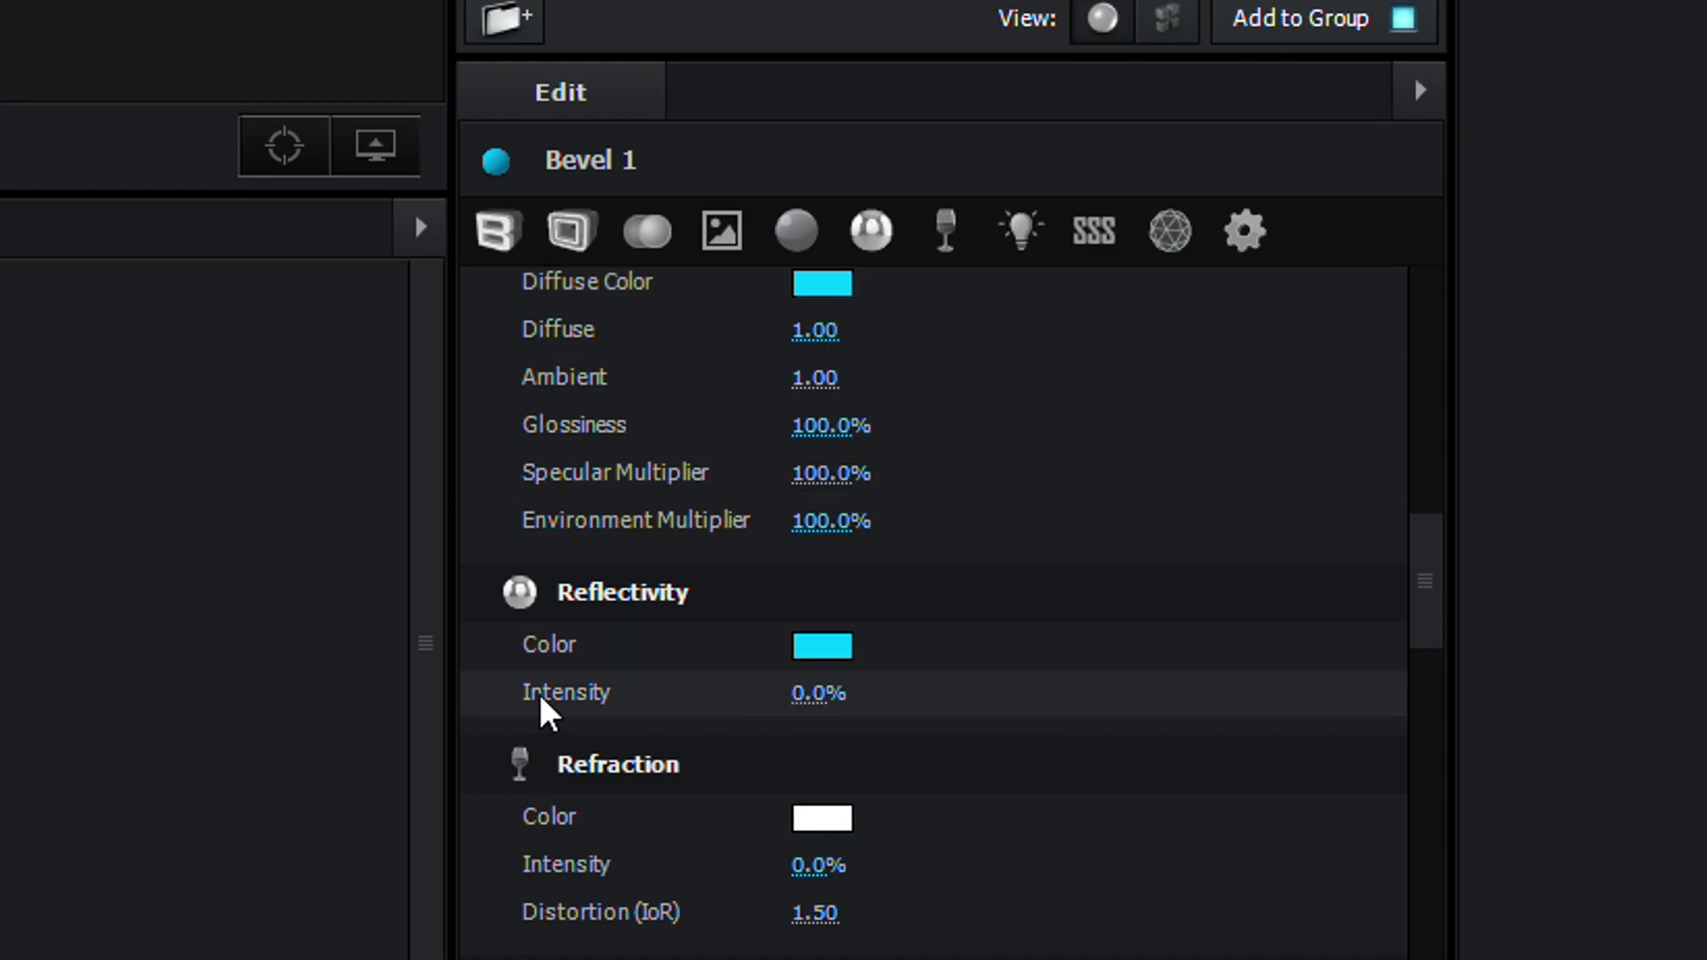
Raise Reflectivity Intensity to 100%, check the 3D text preview, and apply the scene
drag(816, 693, 1070, 700)
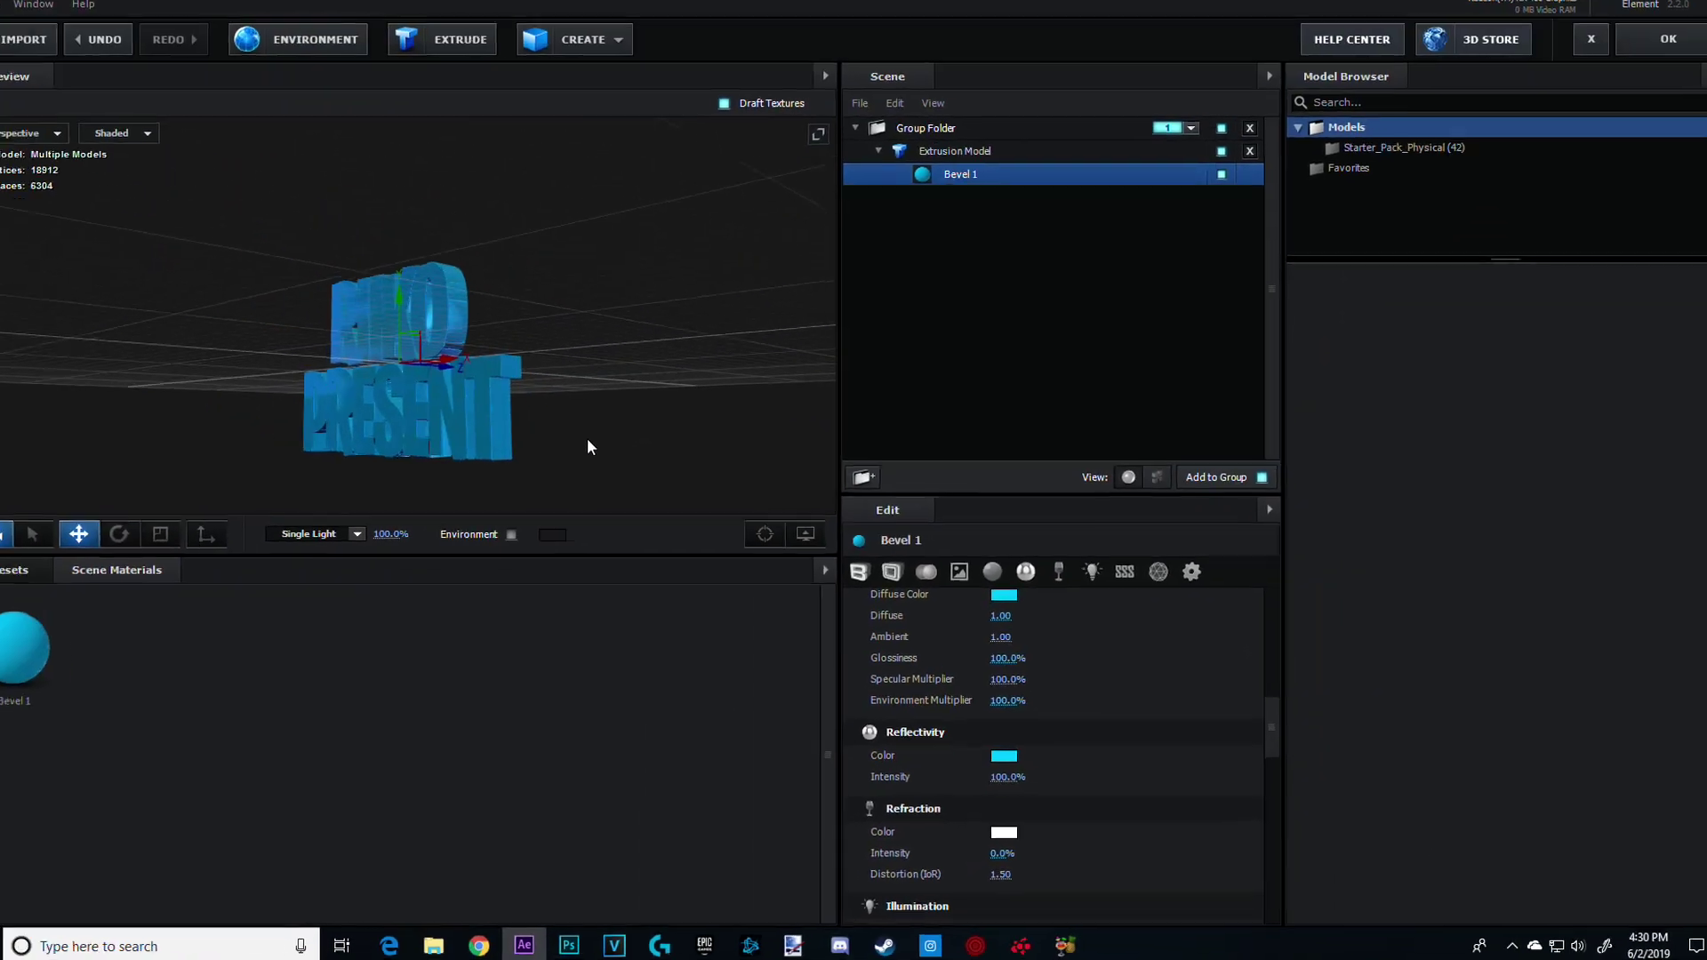
drag(353, 280, 301, 302)
drag(549, 453, 573, 345)
click(1650, 67)
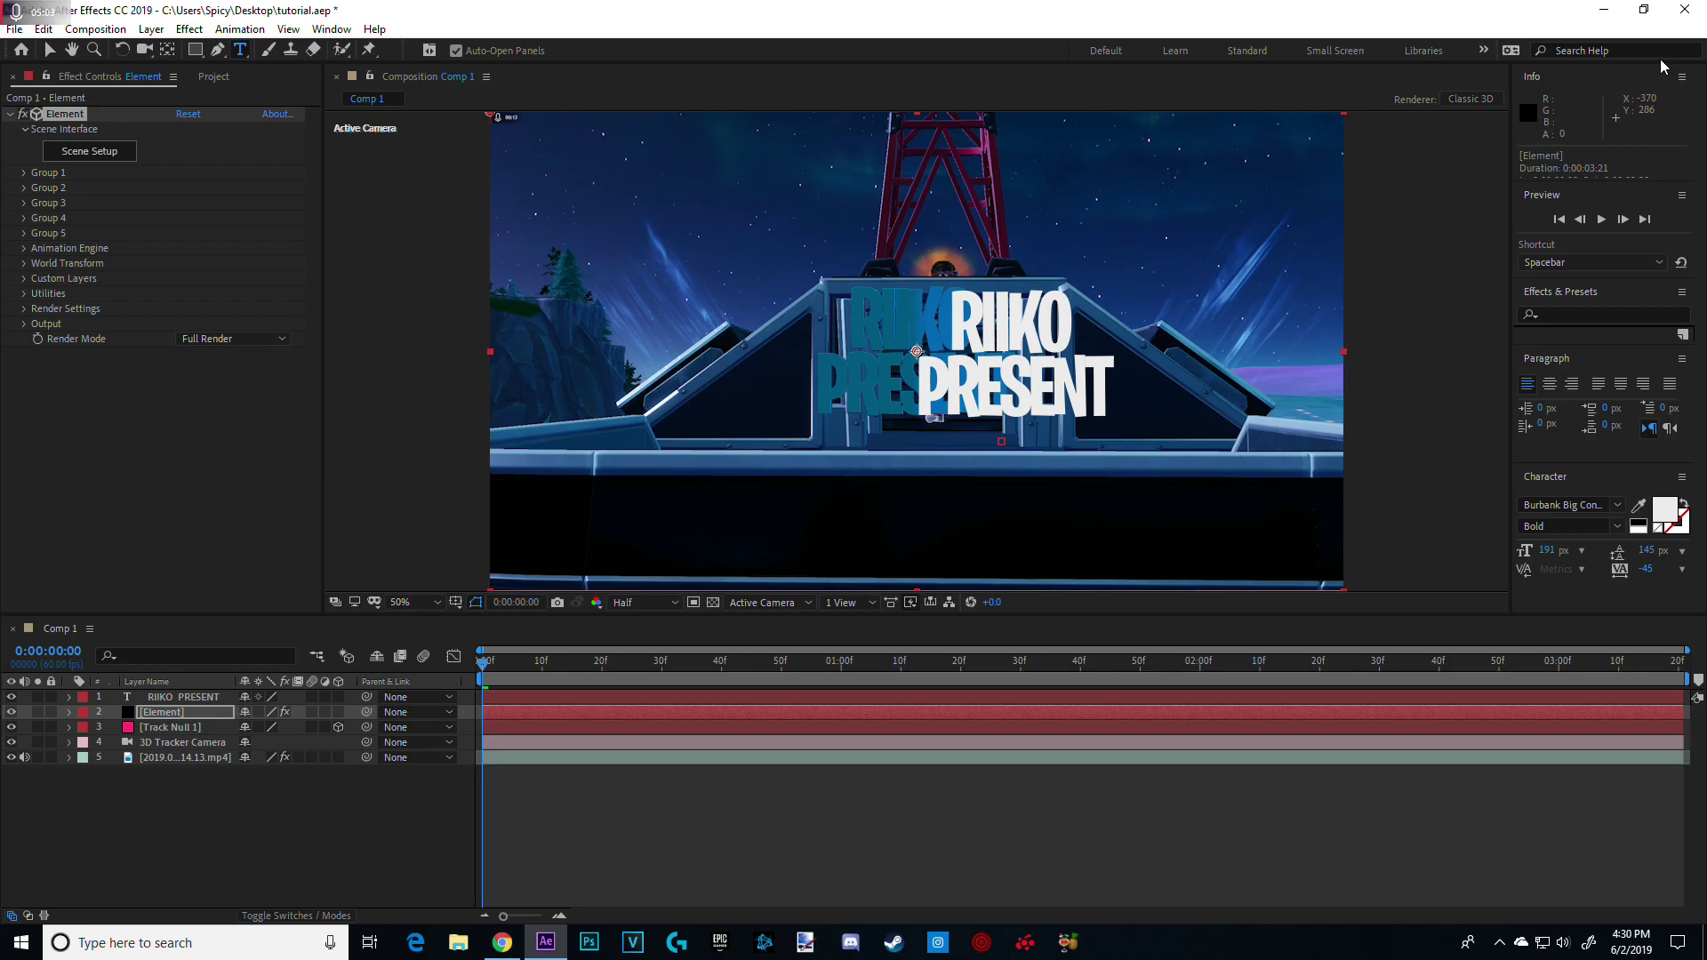
Hide the flat RIIKO PRESENT text and shift Element's Particle Replicator Position XY to 1046.0, 540.0
click(345, 852)
click(12, 698)
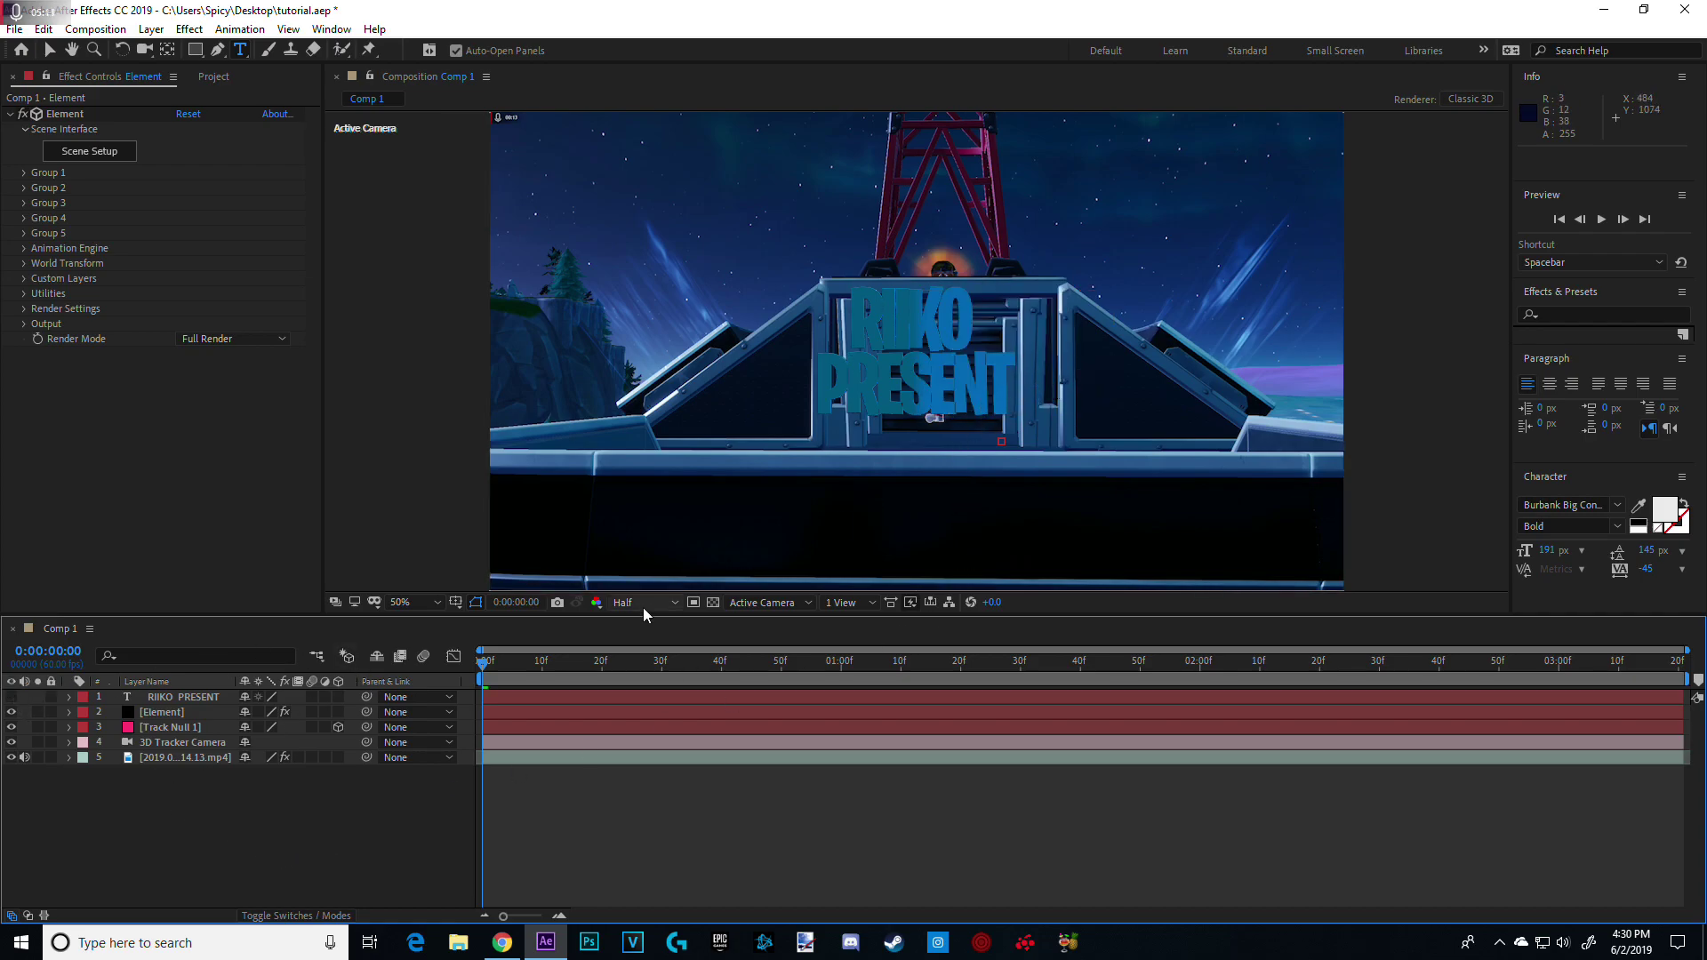
click(165, 712)
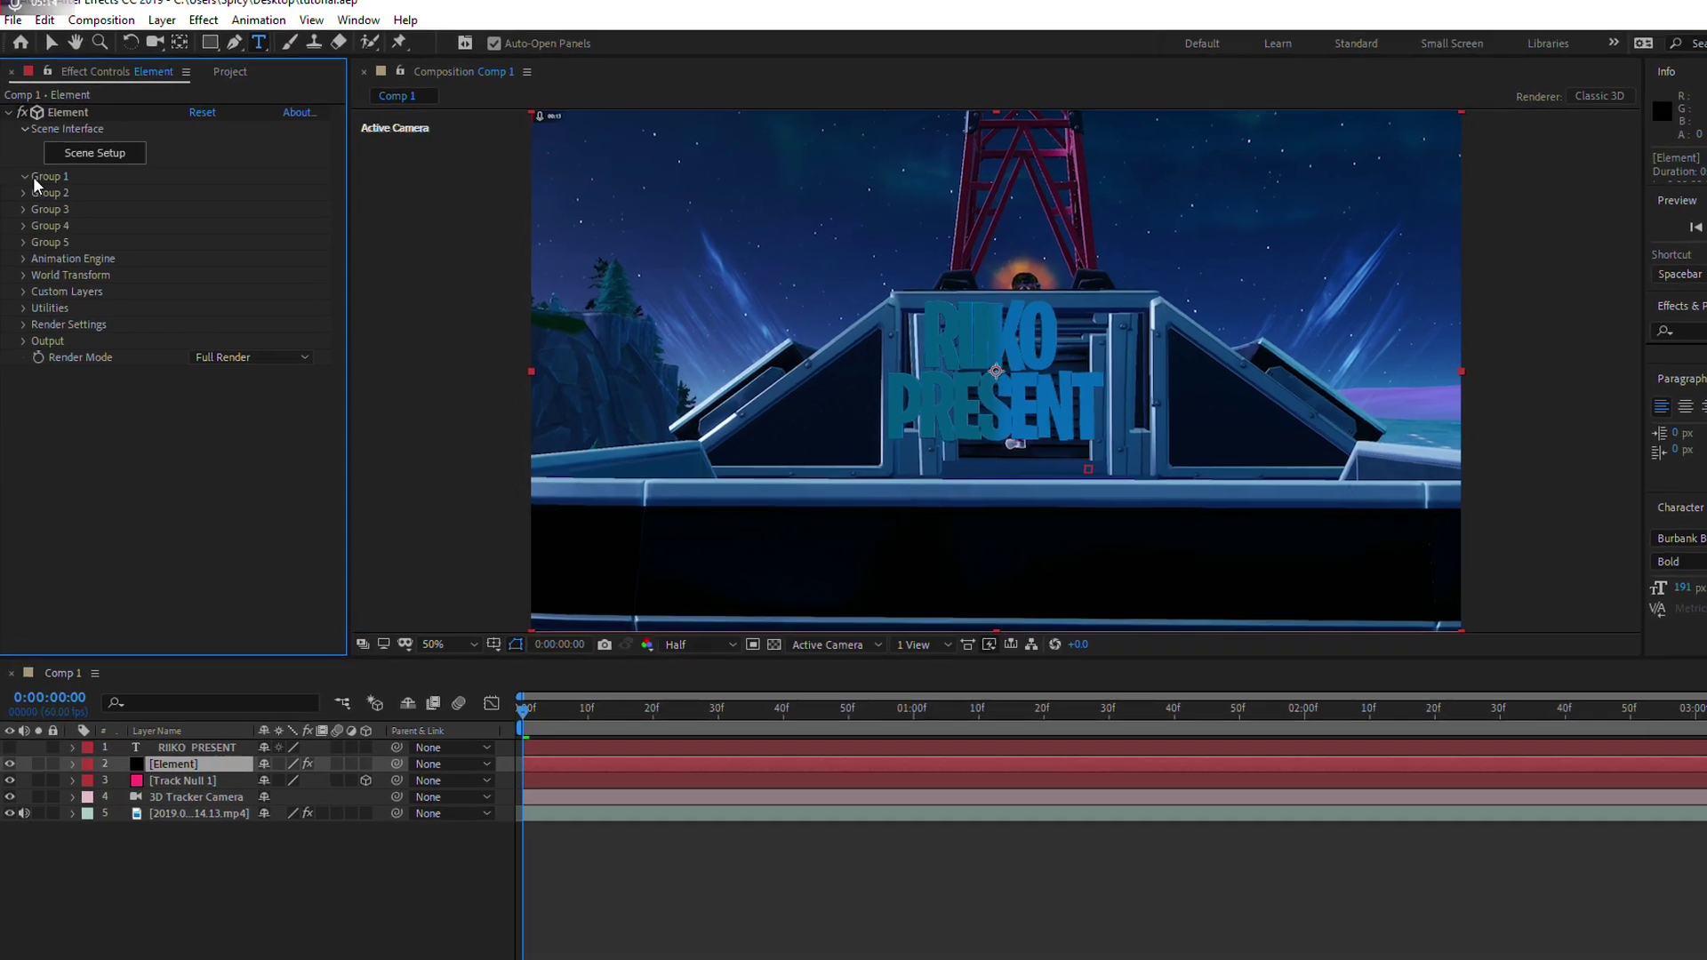
click(33, 176)
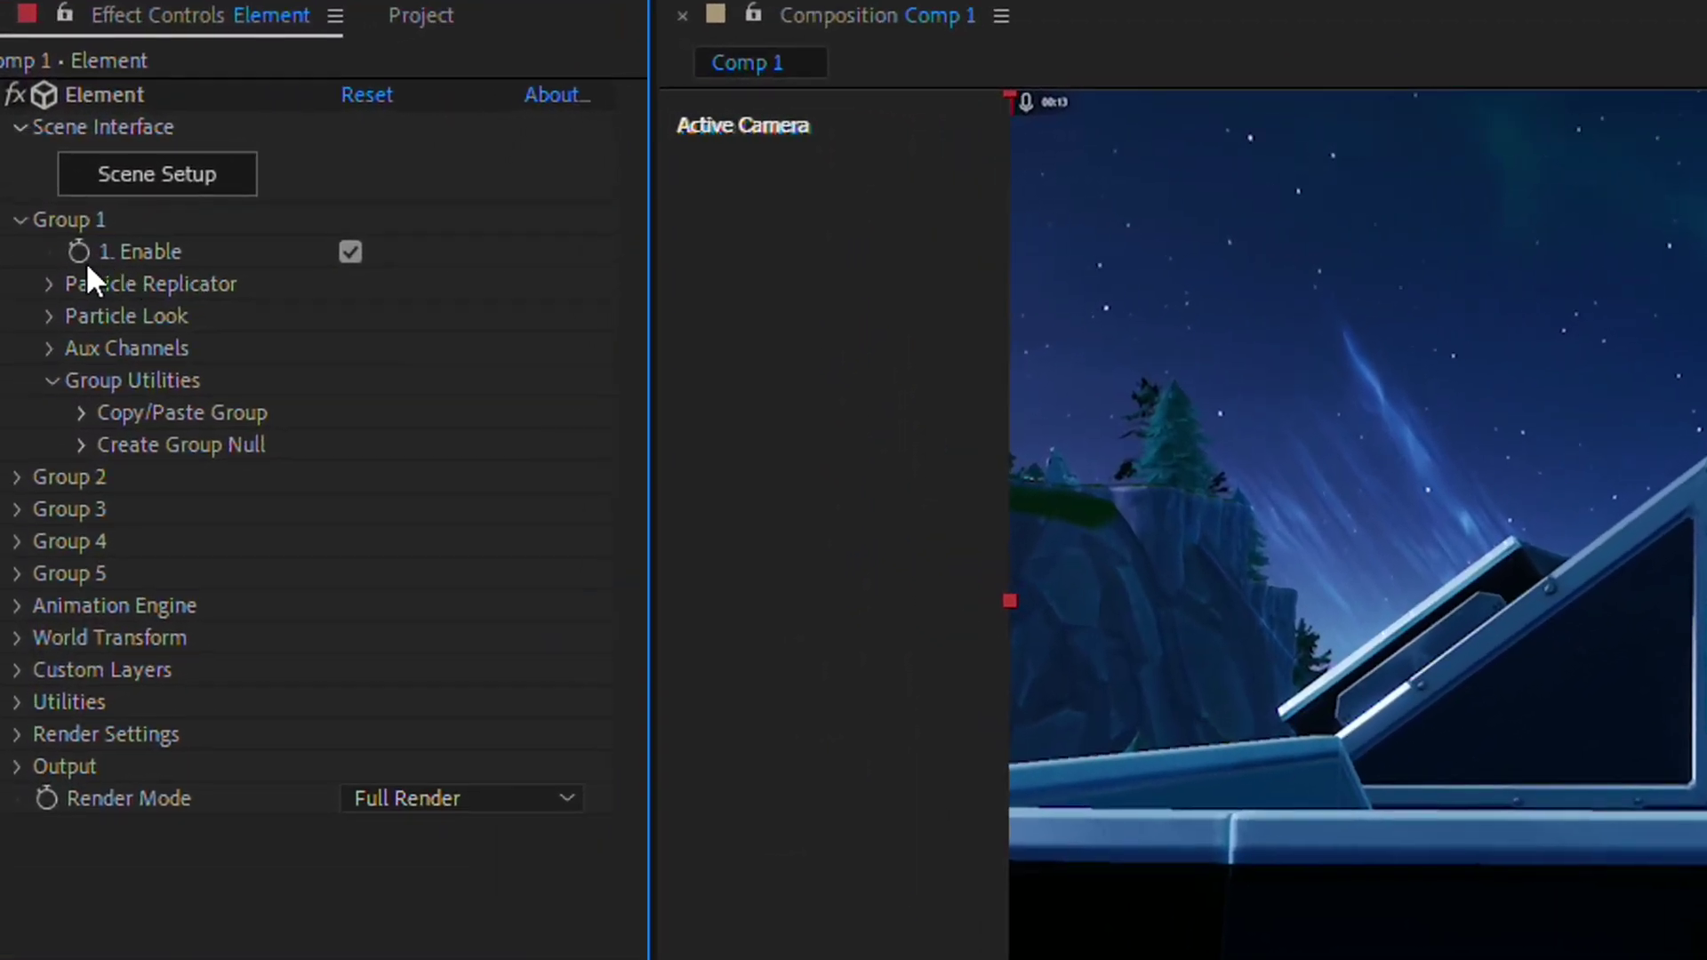
click(39, 208)
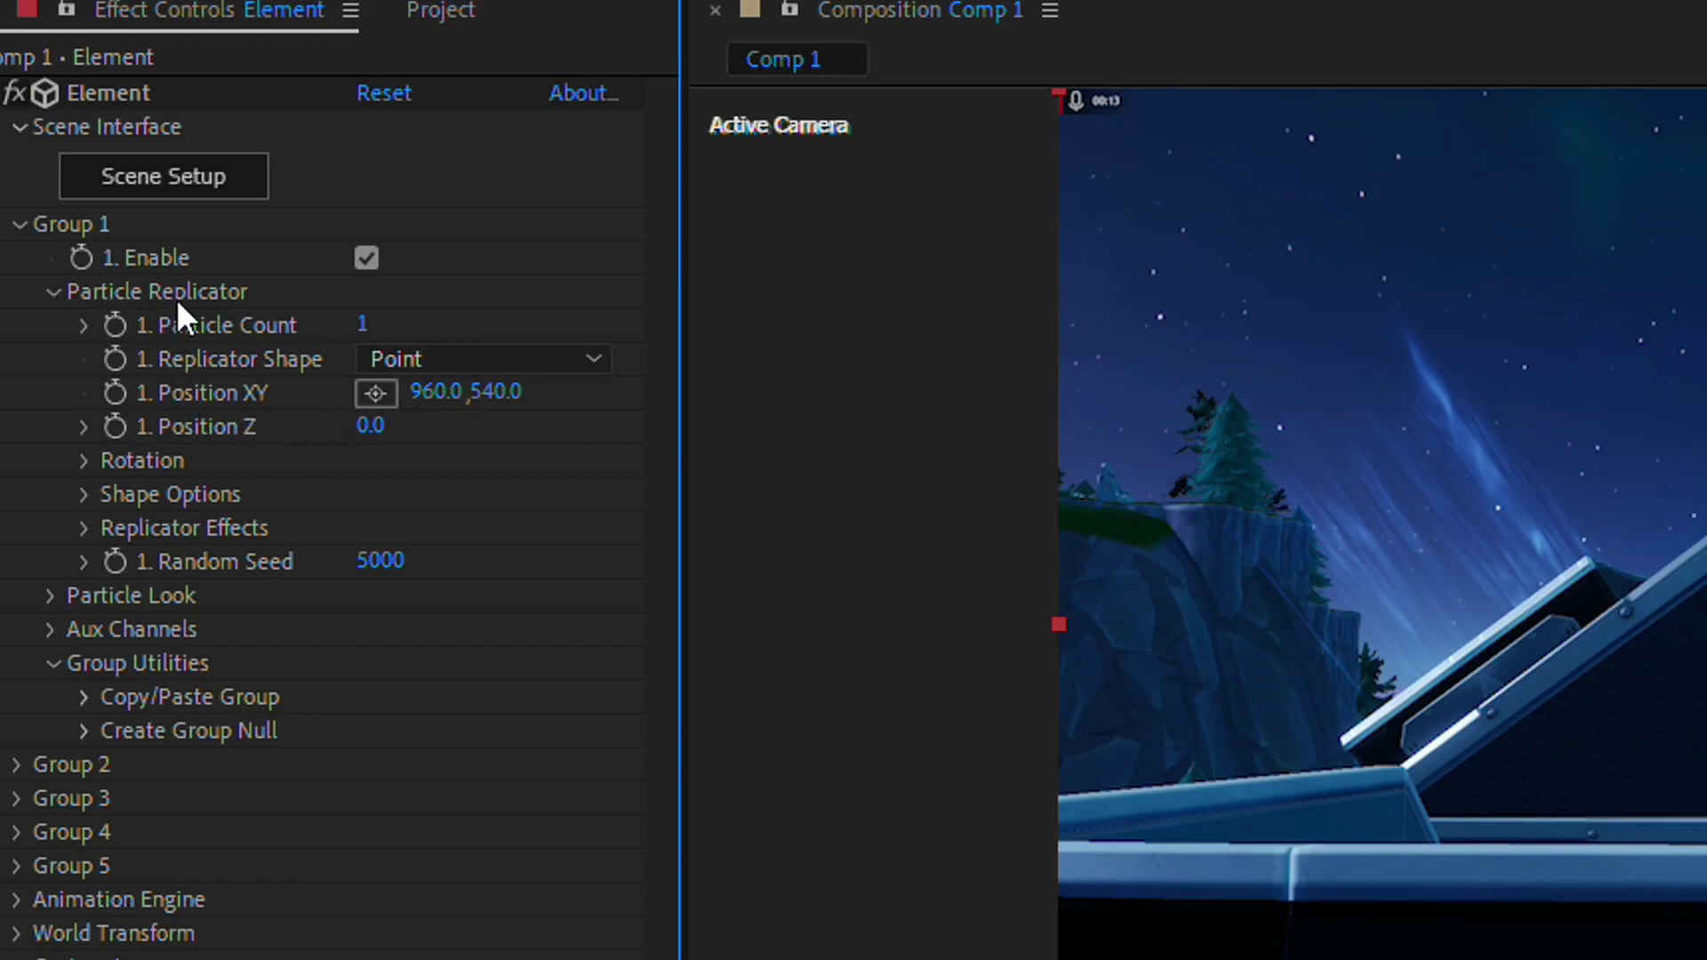
drag(449, 395, 704, 395)
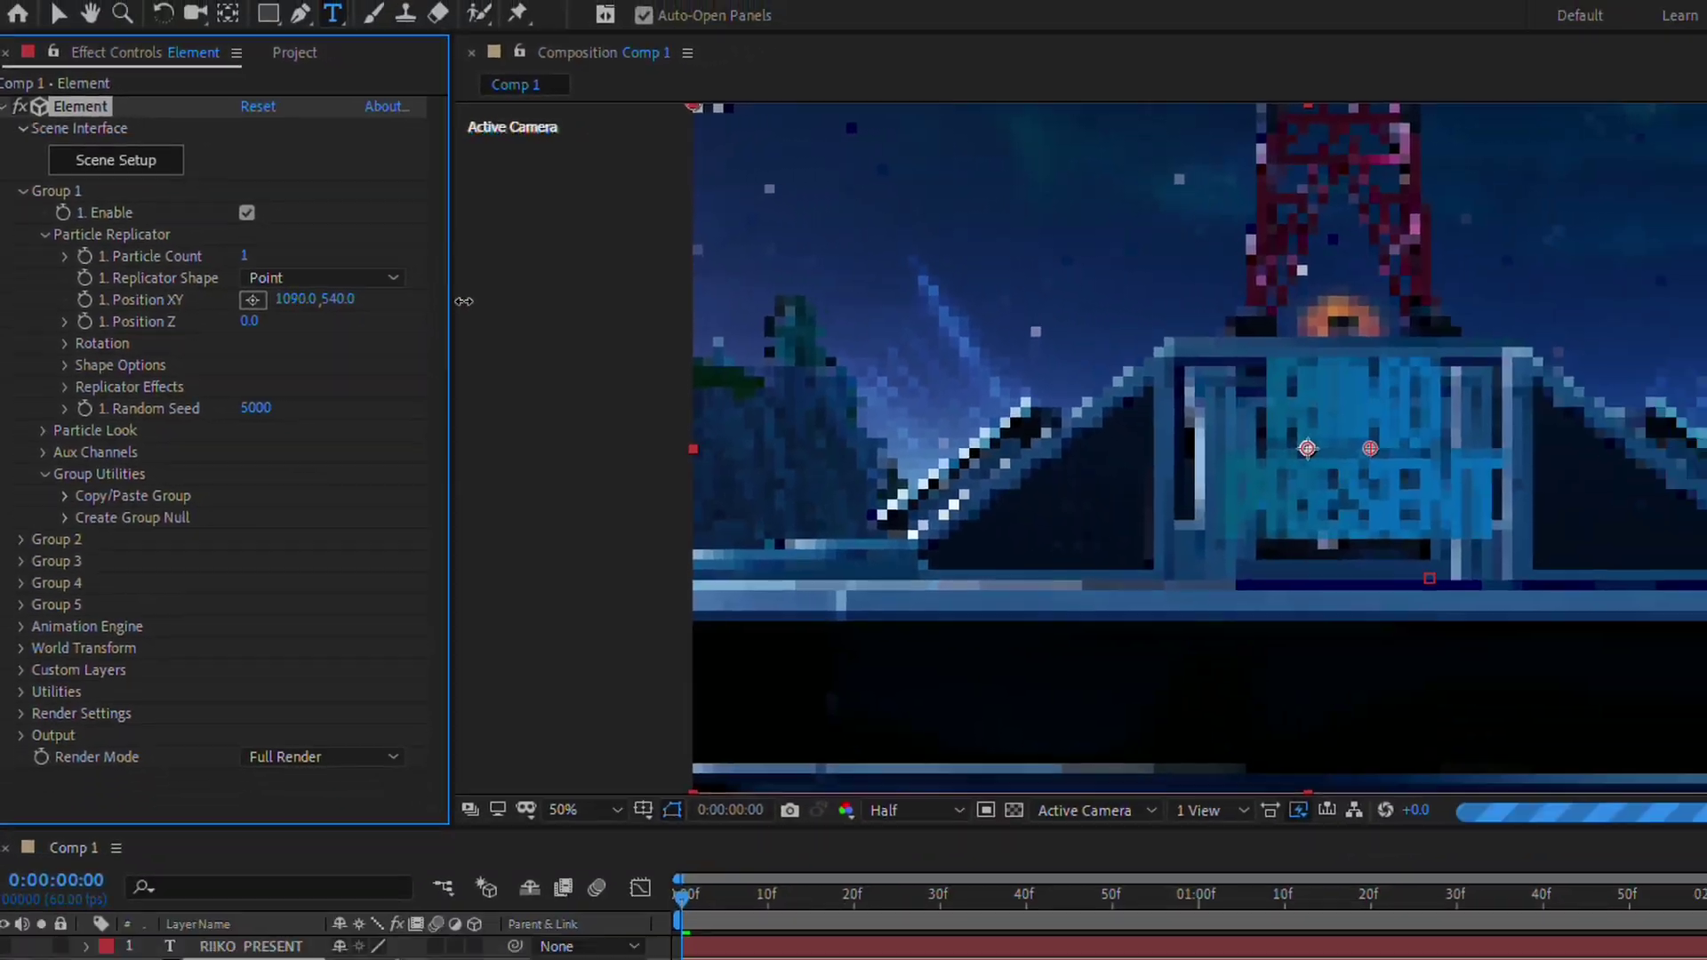
drag(463, 300, 408, 301)
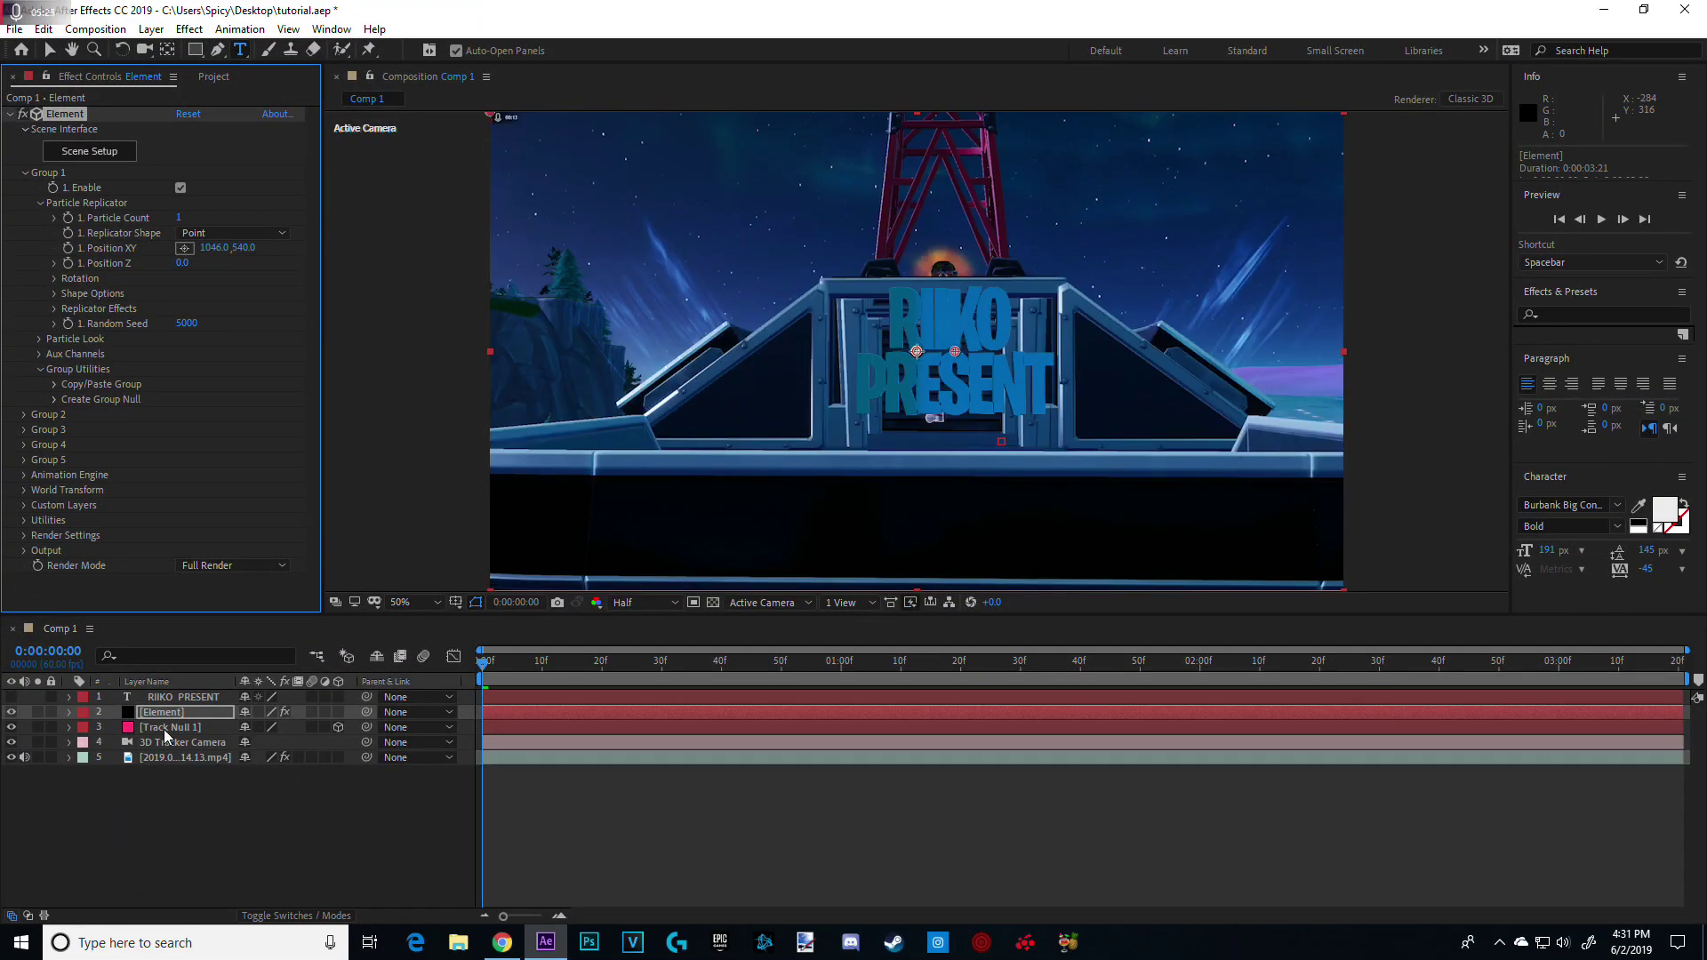
click(201, 728)
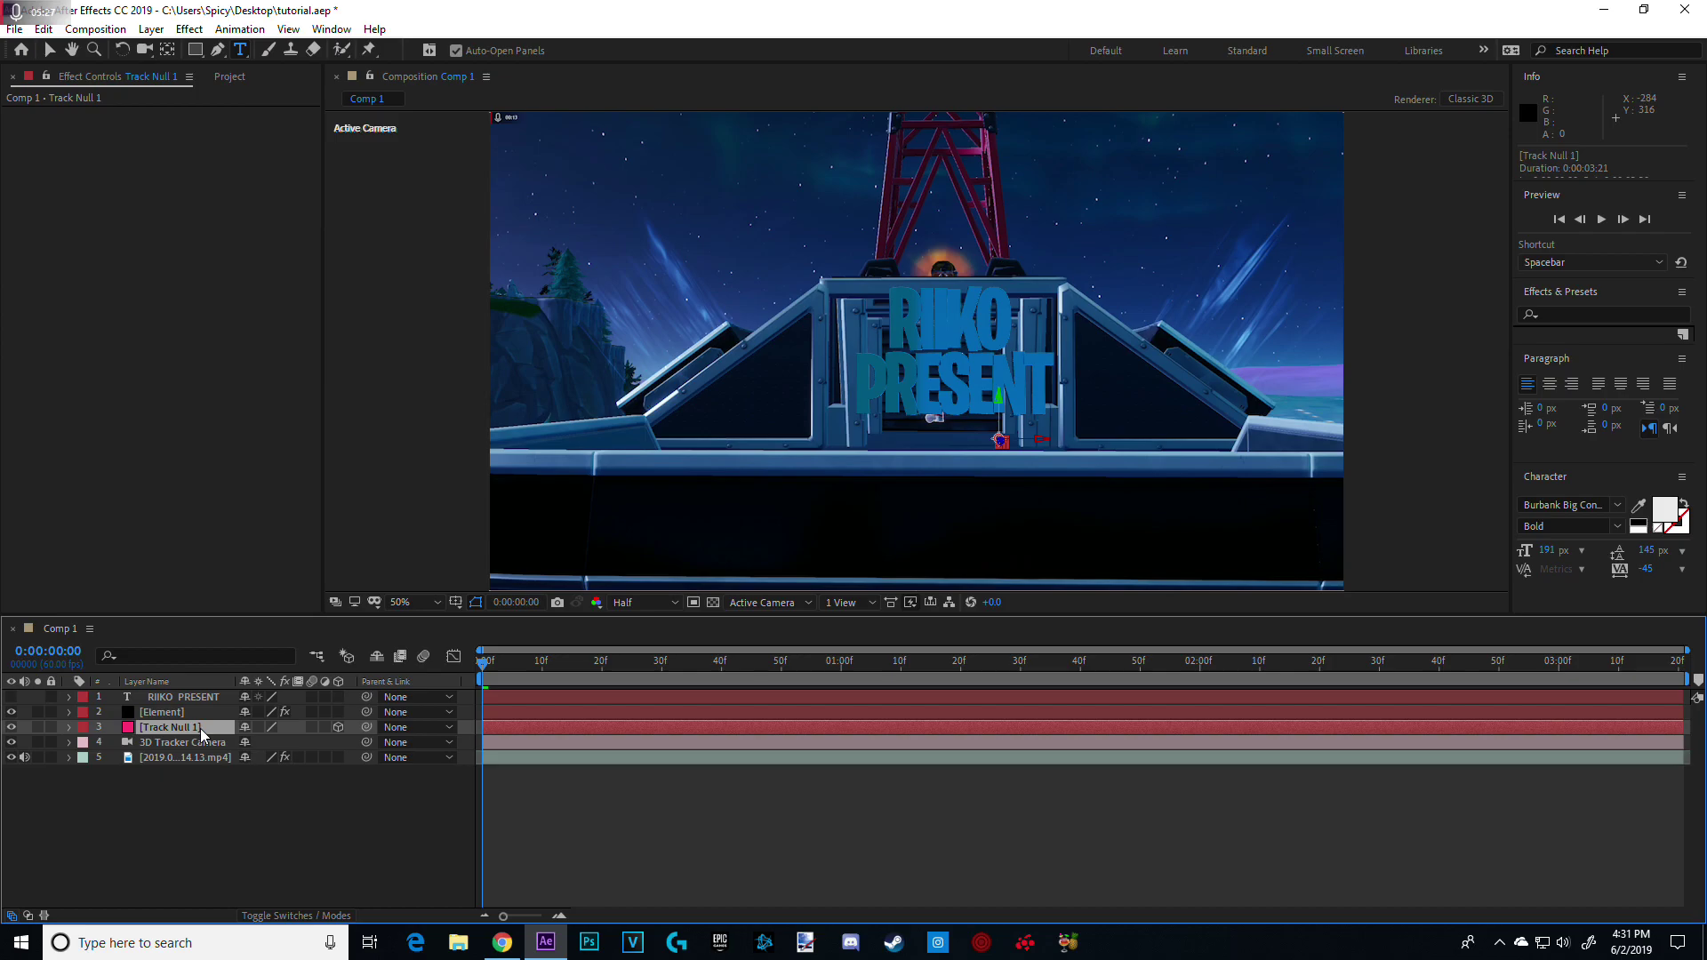
Reveal Track Null 1's position and copy its X value 1213.5 into Element's Position X
key(p)
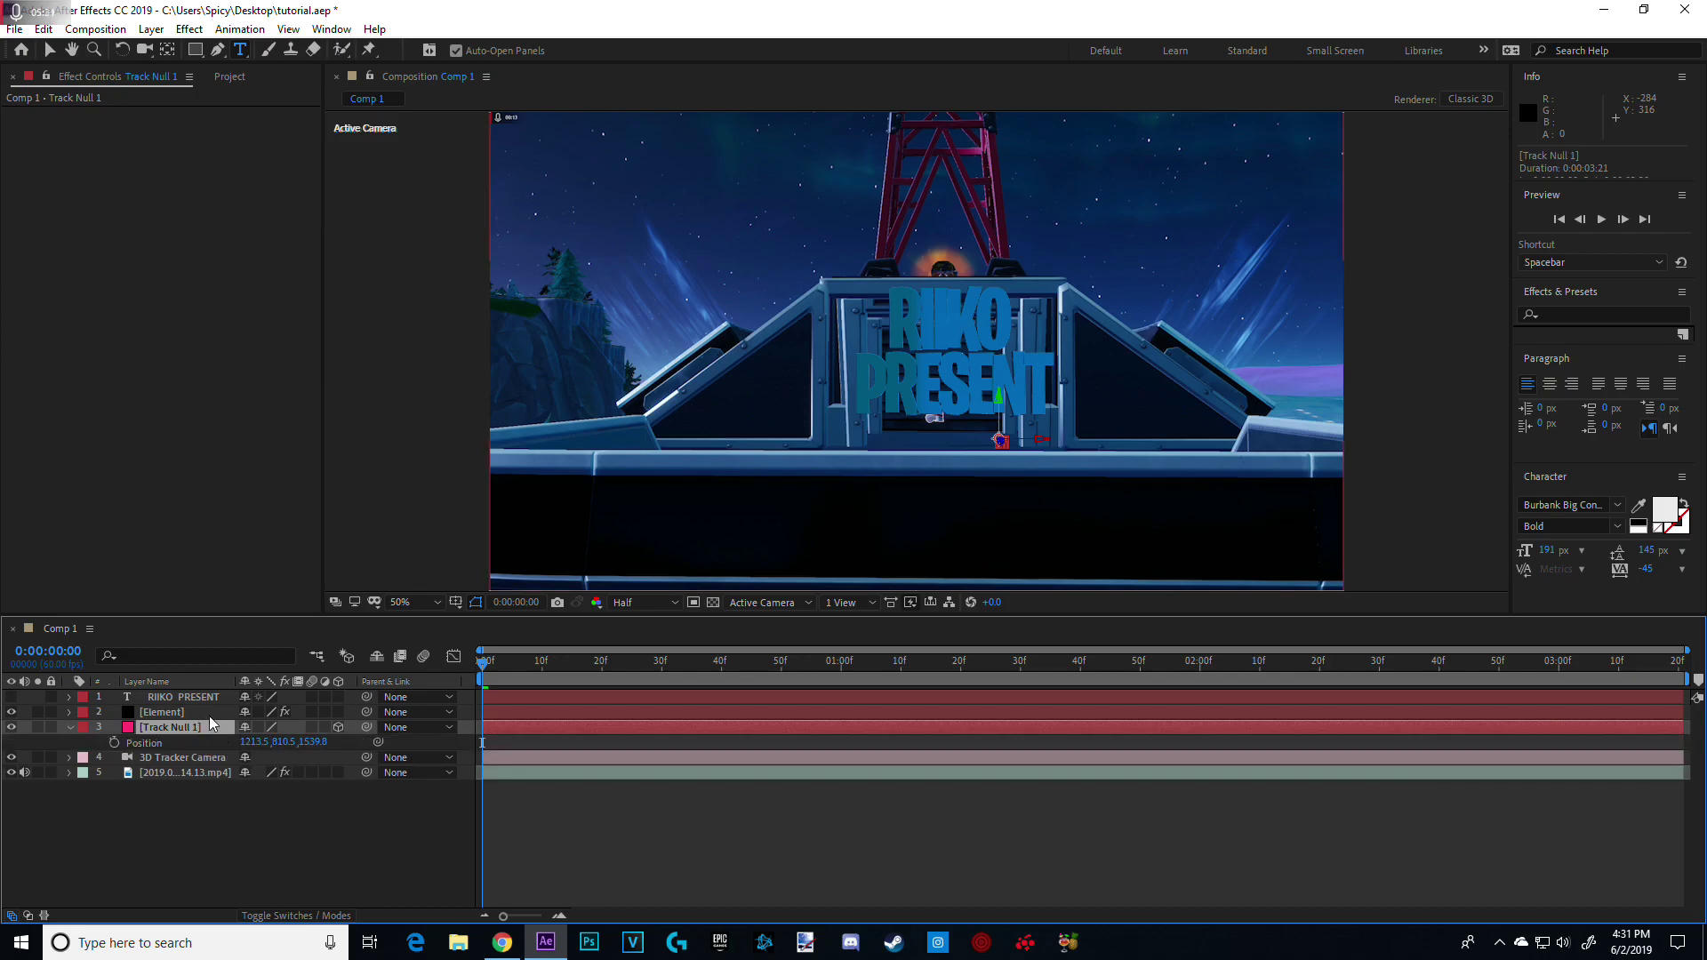
click(164, 713)
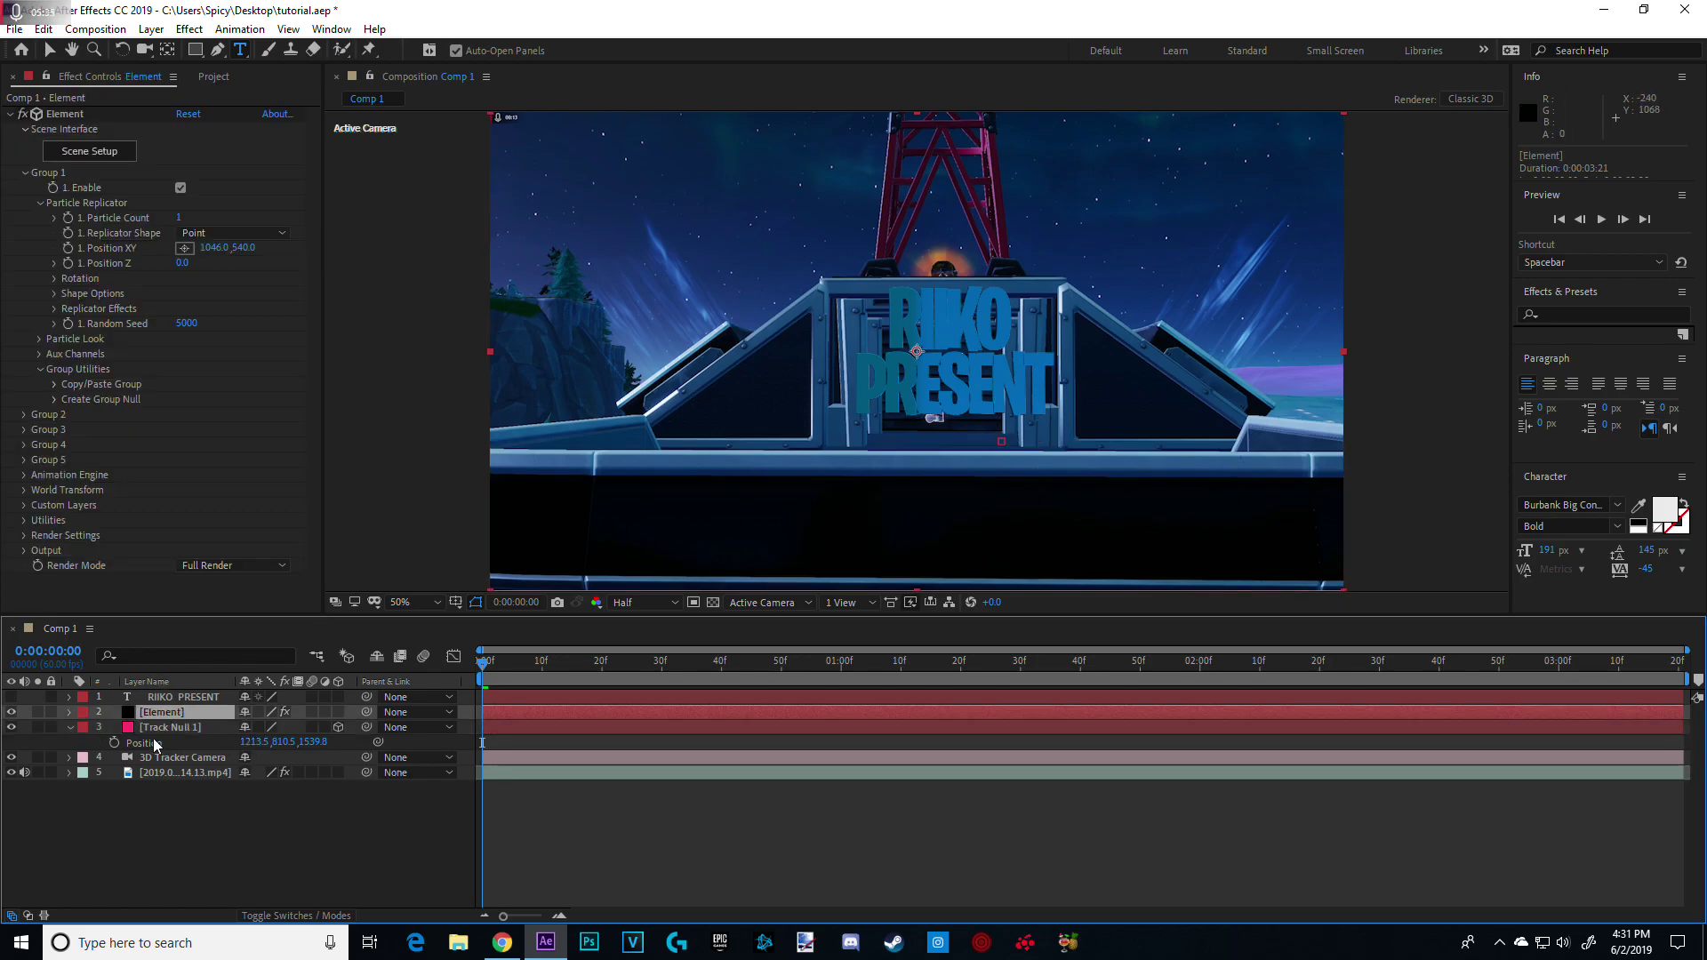
click(252, 742)
key(ctrl+c)
click(225, 248)
key(ctrl+v)
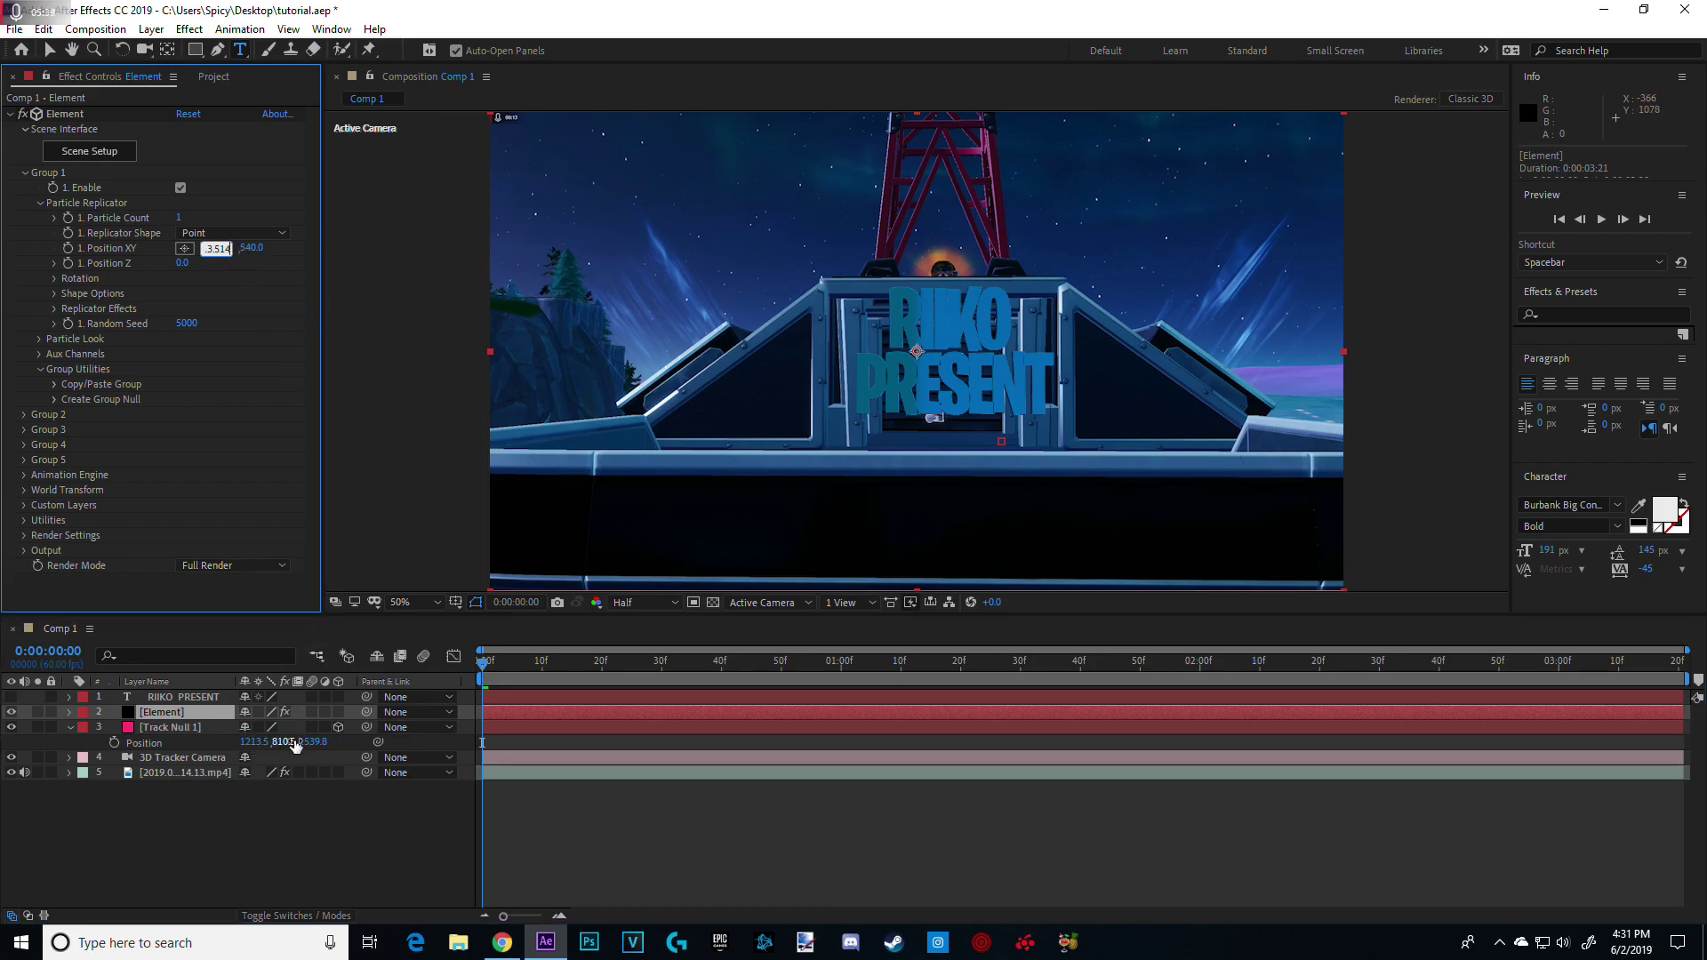
key(Return)
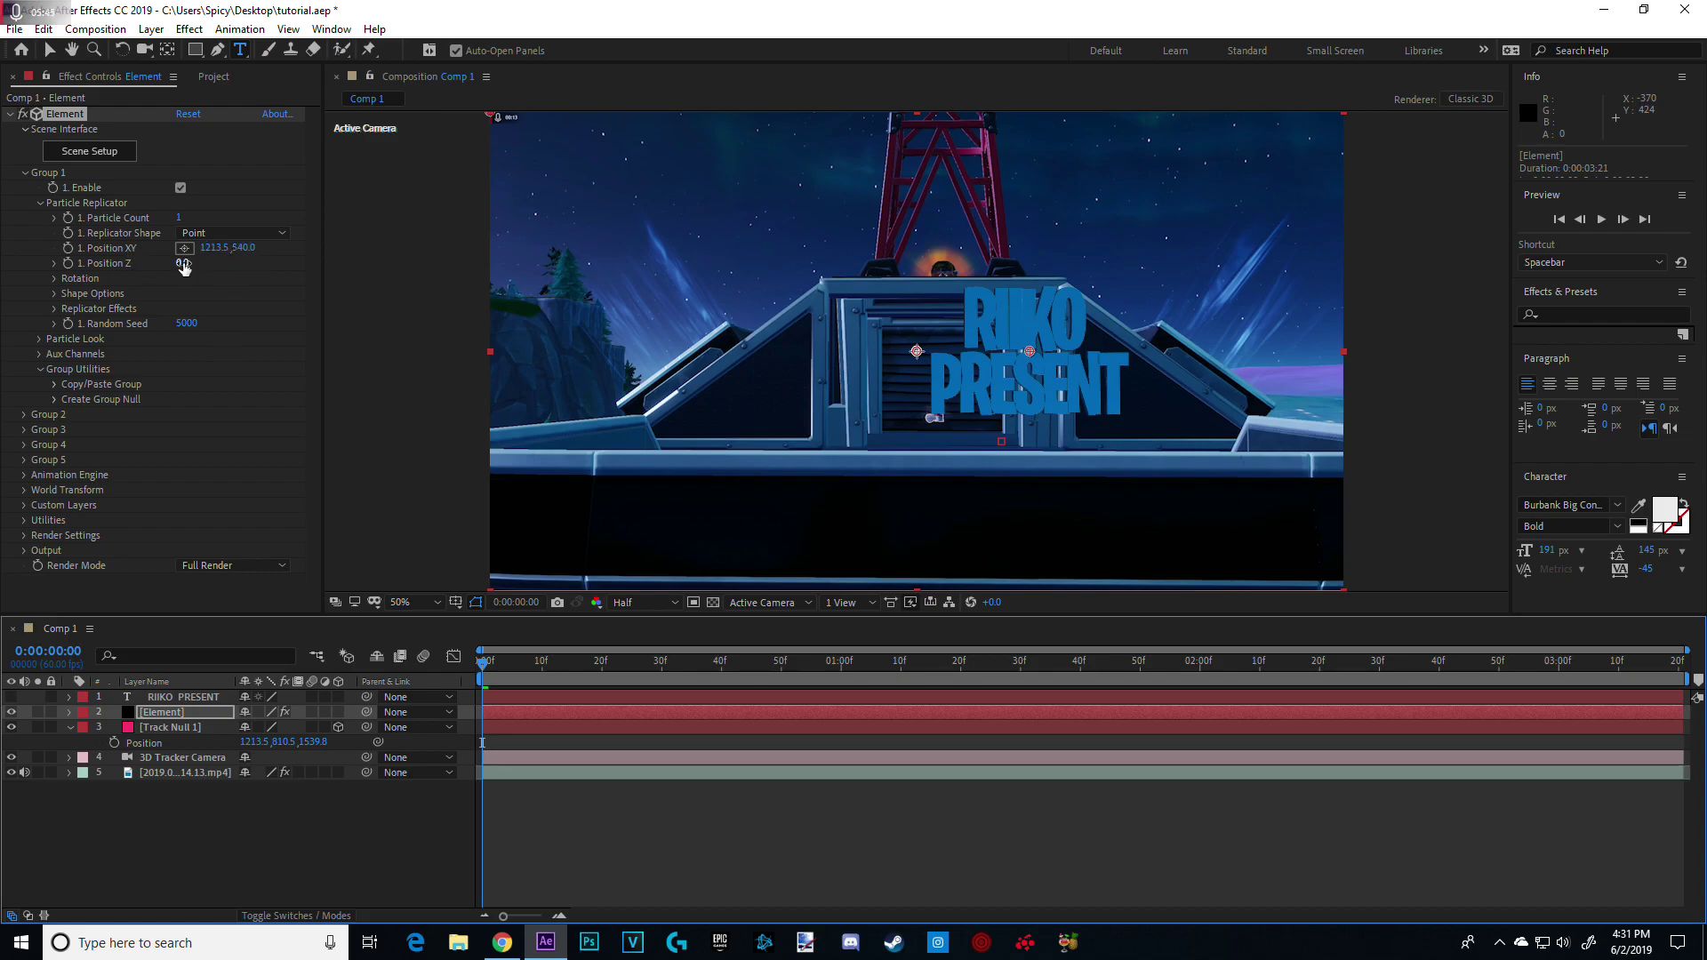
Set Element's Position Y to 810.5 and Position Z to 1539.8
click(281, 749)
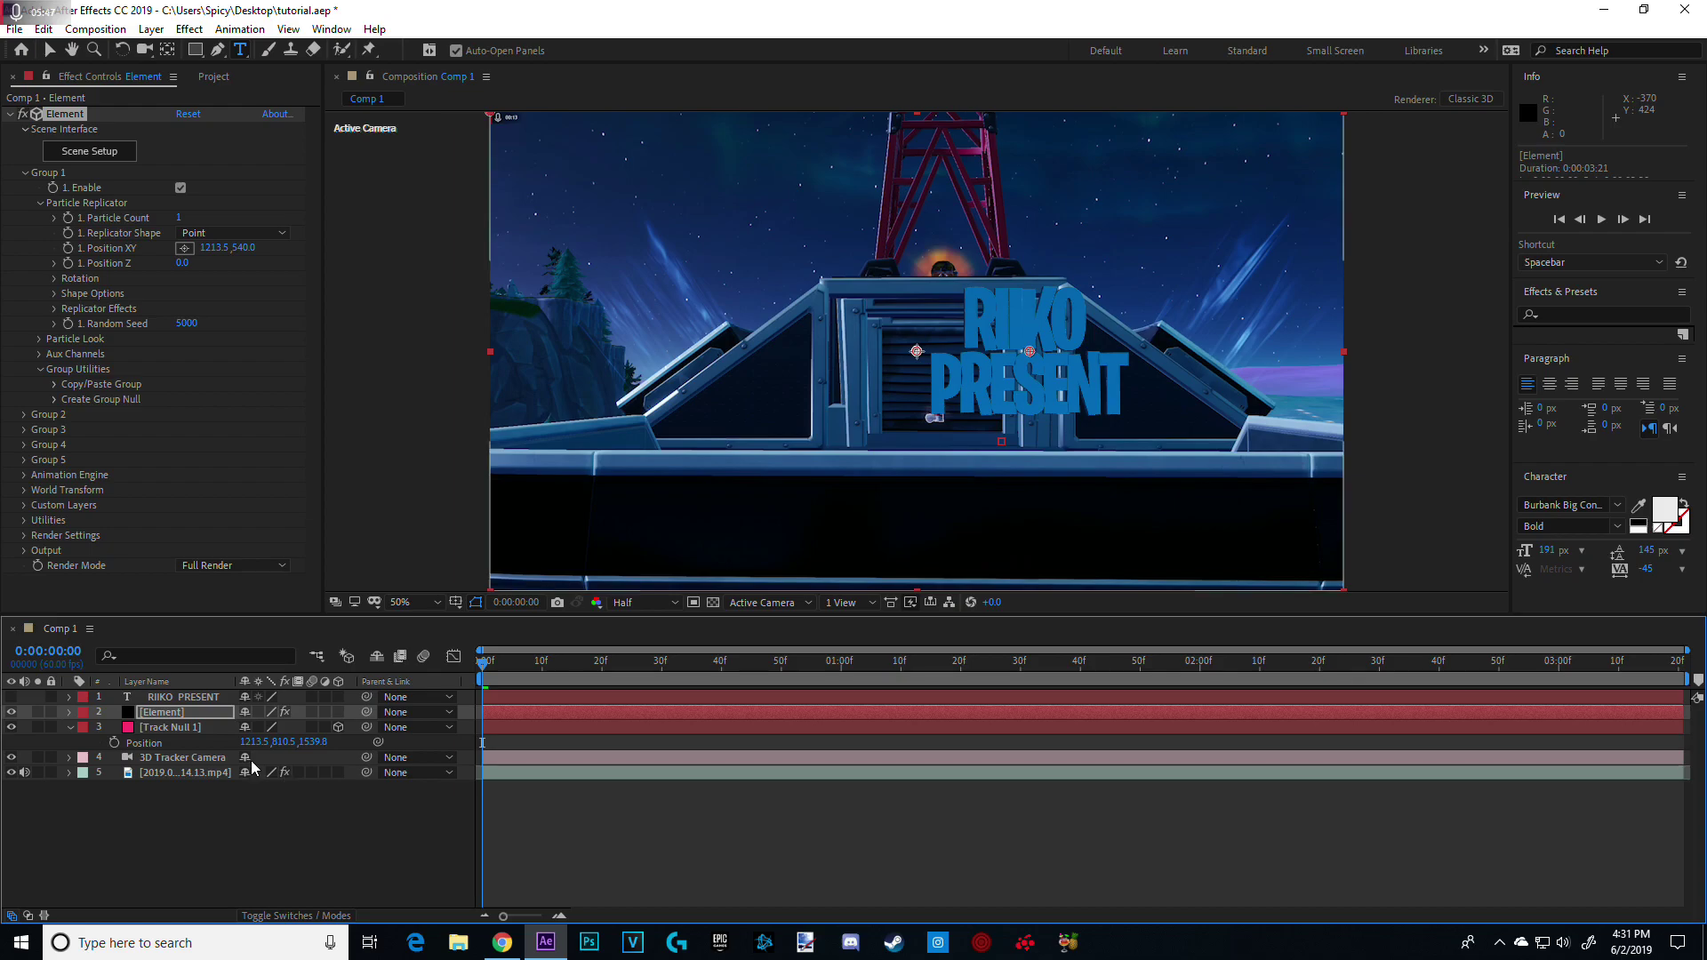
key(shift+Tab)
key(Tab)
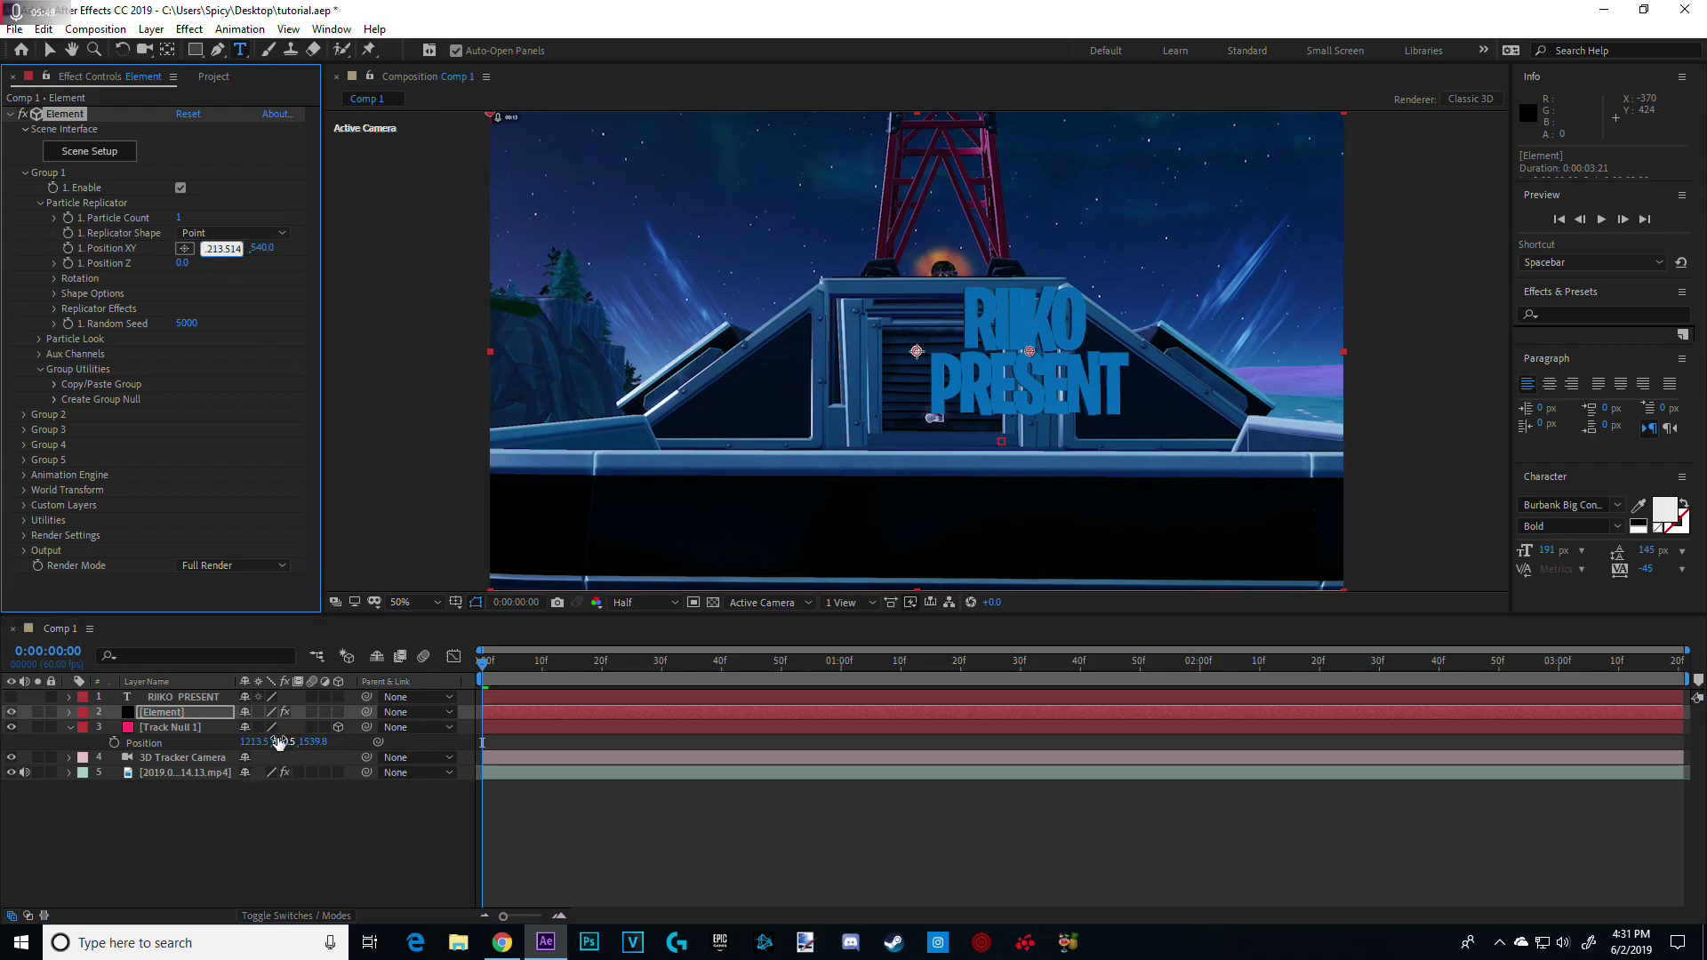
click(248, 256)
text(810.5)
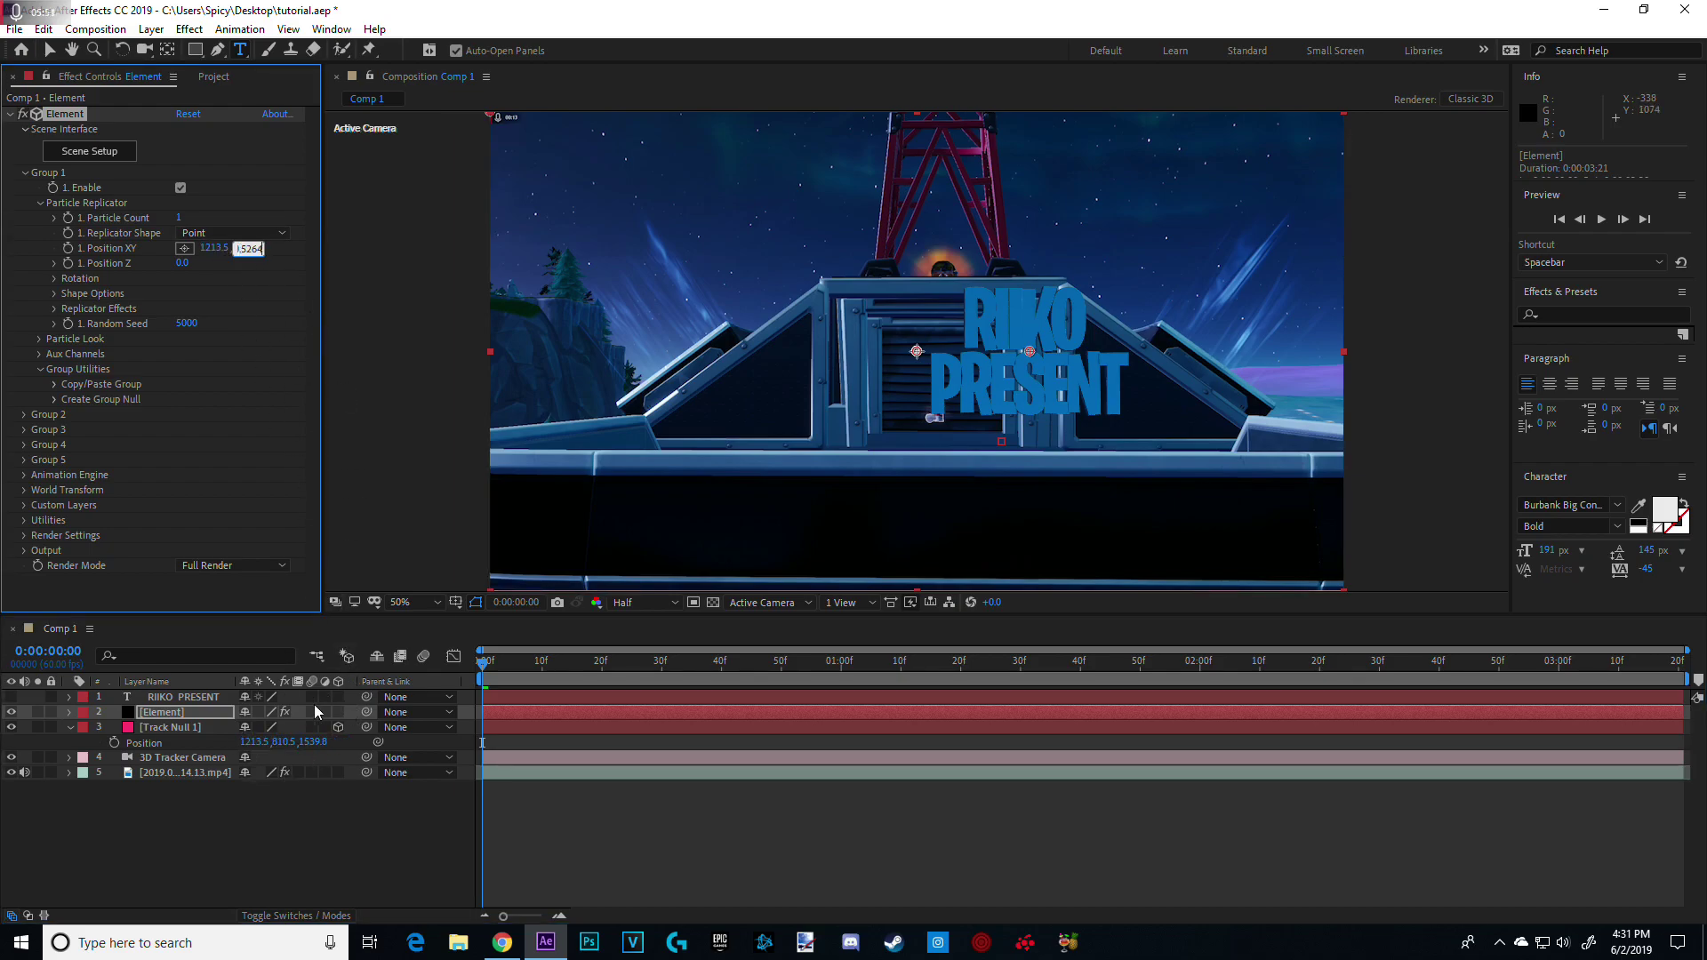
key(Tab)
click(183, 263)
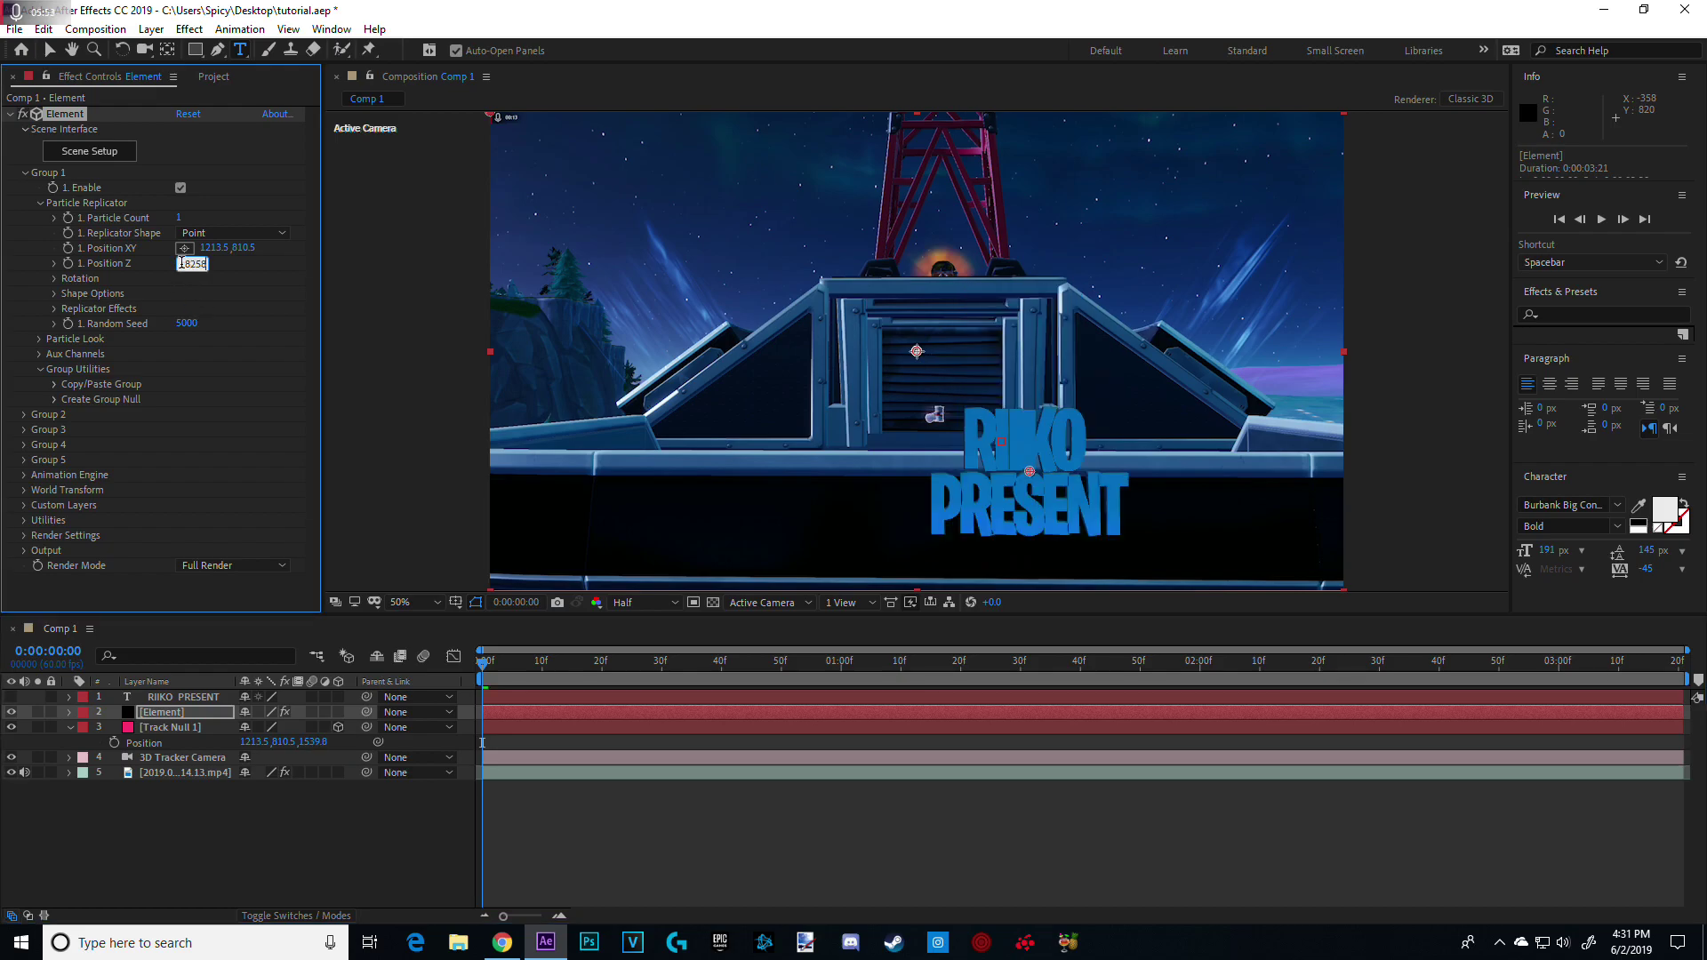
text(1539.8)
key(Return)
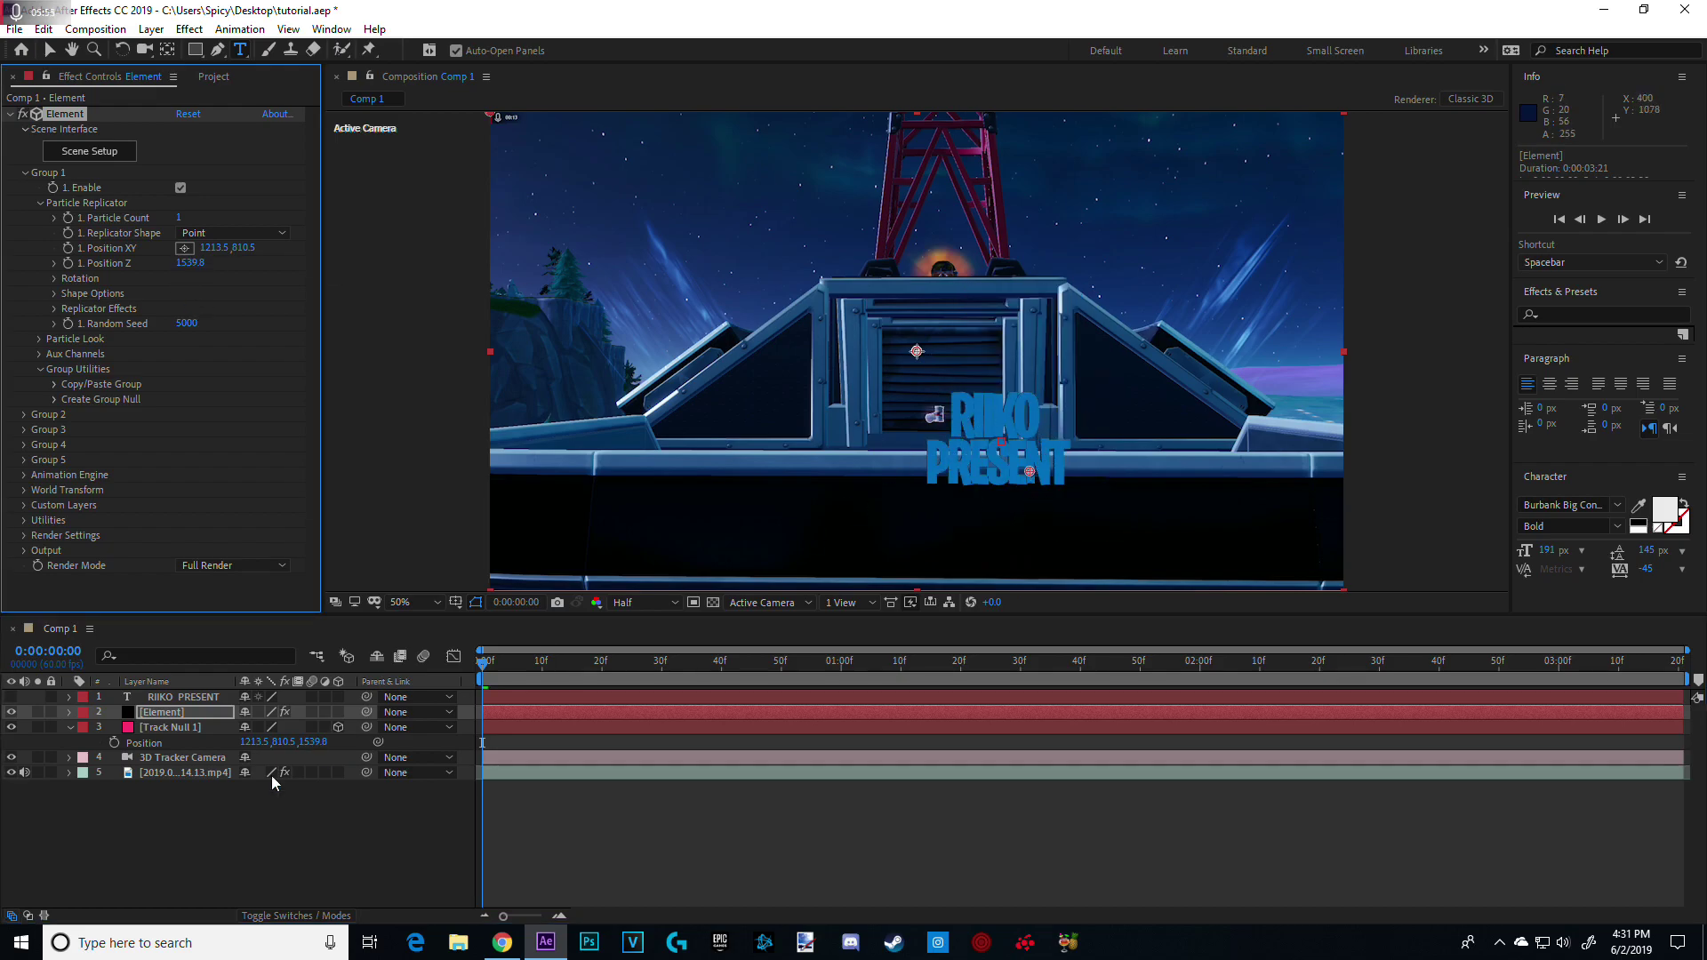
Delete the Track Null 1 layer
click(185, 727)
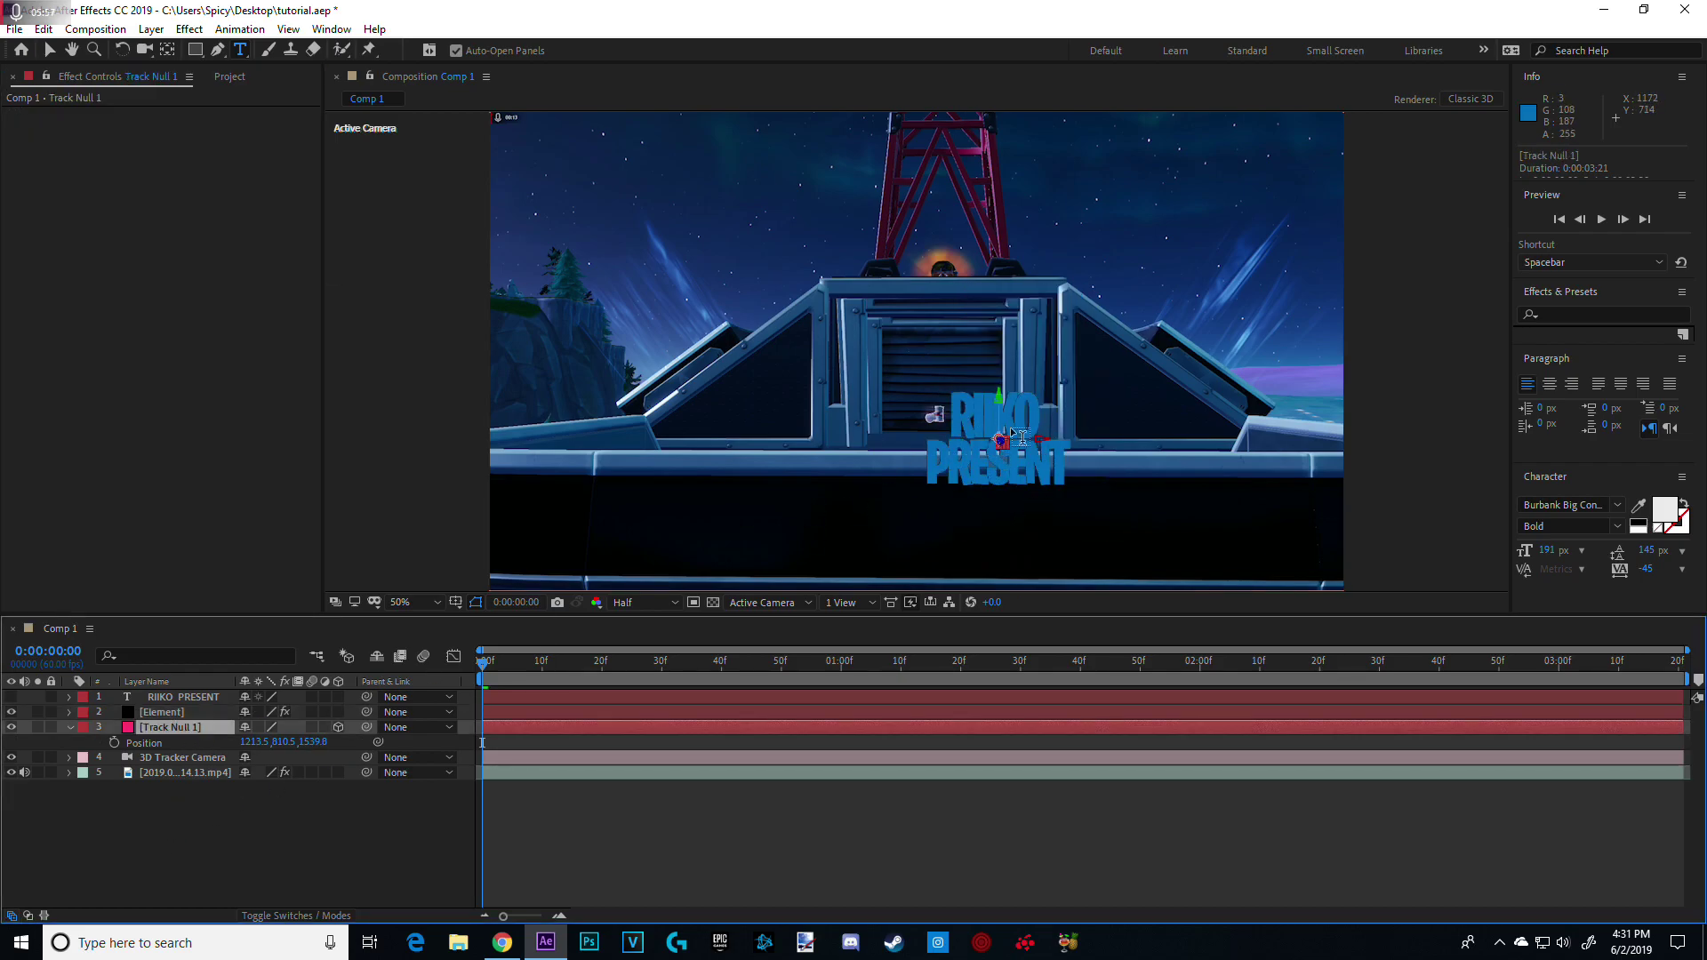
click(190, 812)
click(191, 729)
key(Delete)
click(217, 711)
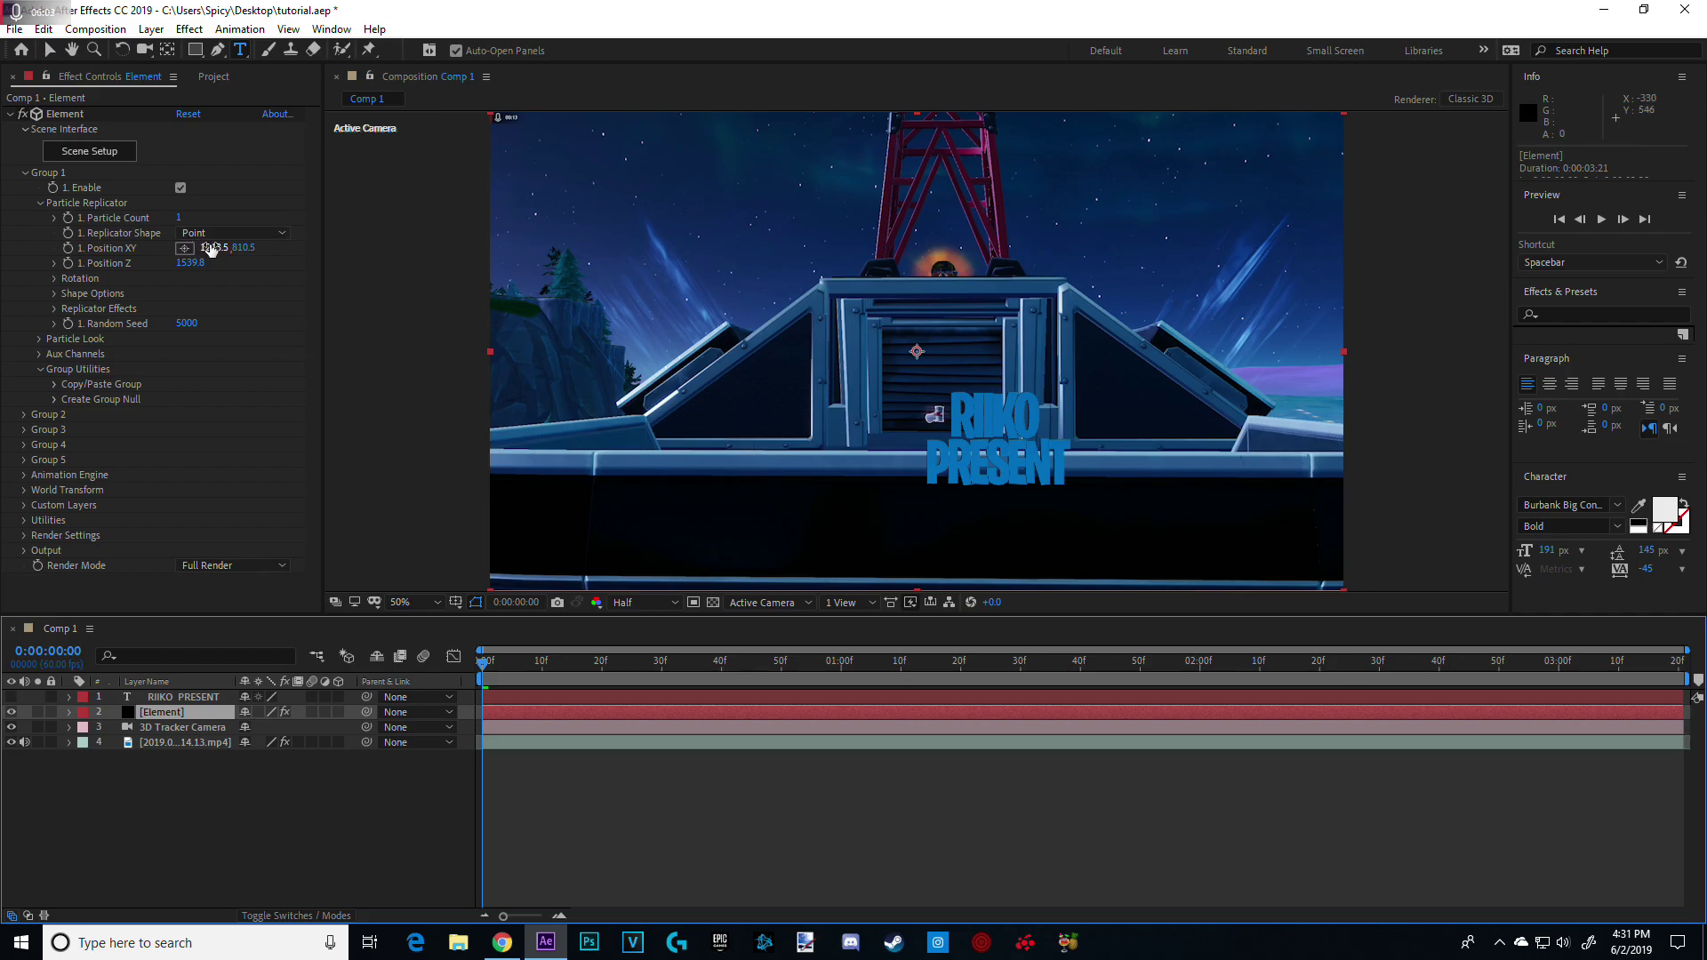
Scrub Element's Position XY to 1044.5, 613.5, undoing a bad scrub, and lower Position Z to 719.8
click(213, 248)
key(Return)
drag(313, 253, 82, 275)
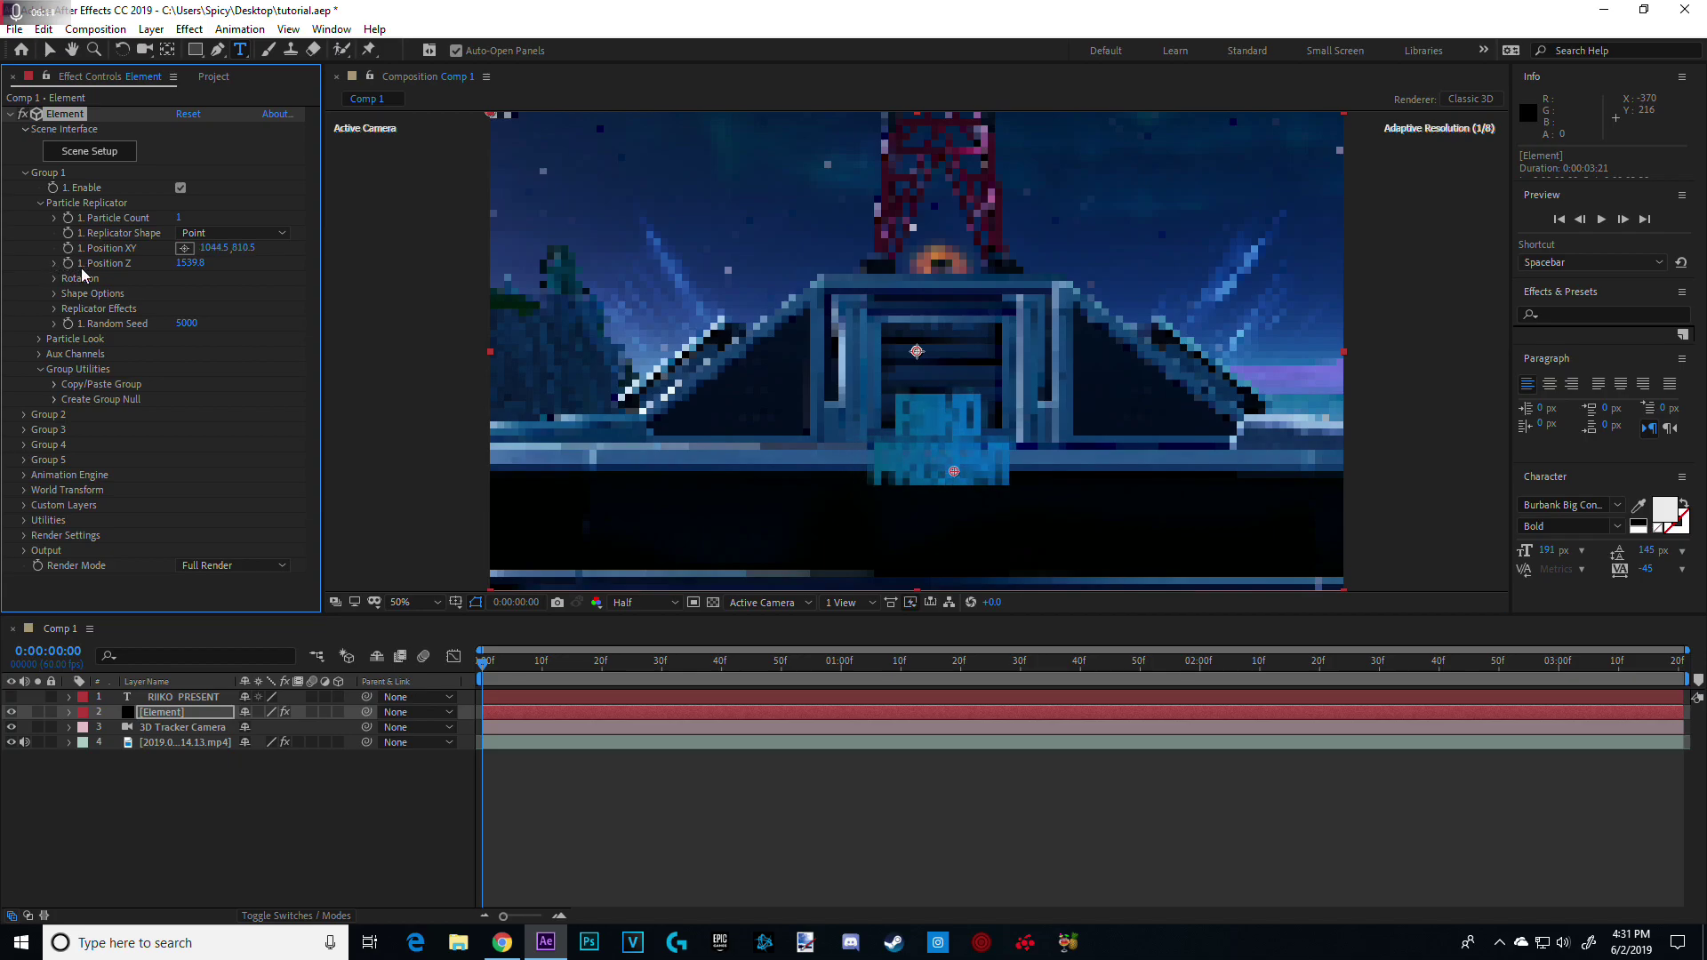
drag(287, 241, 291, 249)
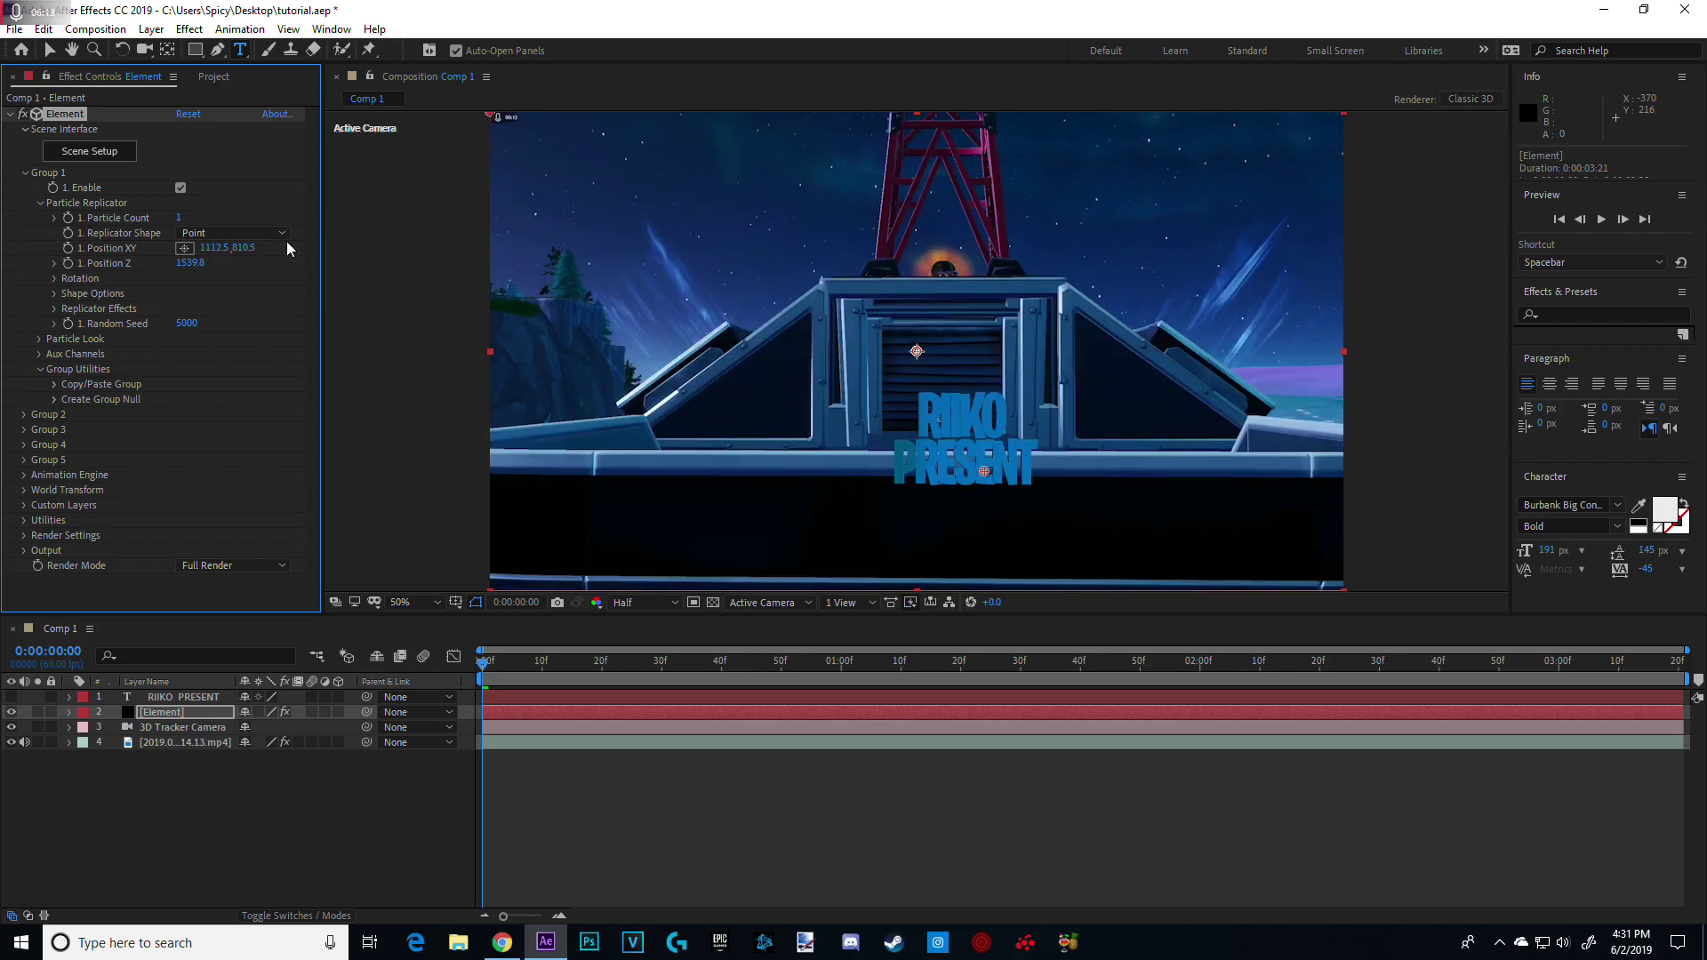
key(ctrl+z)
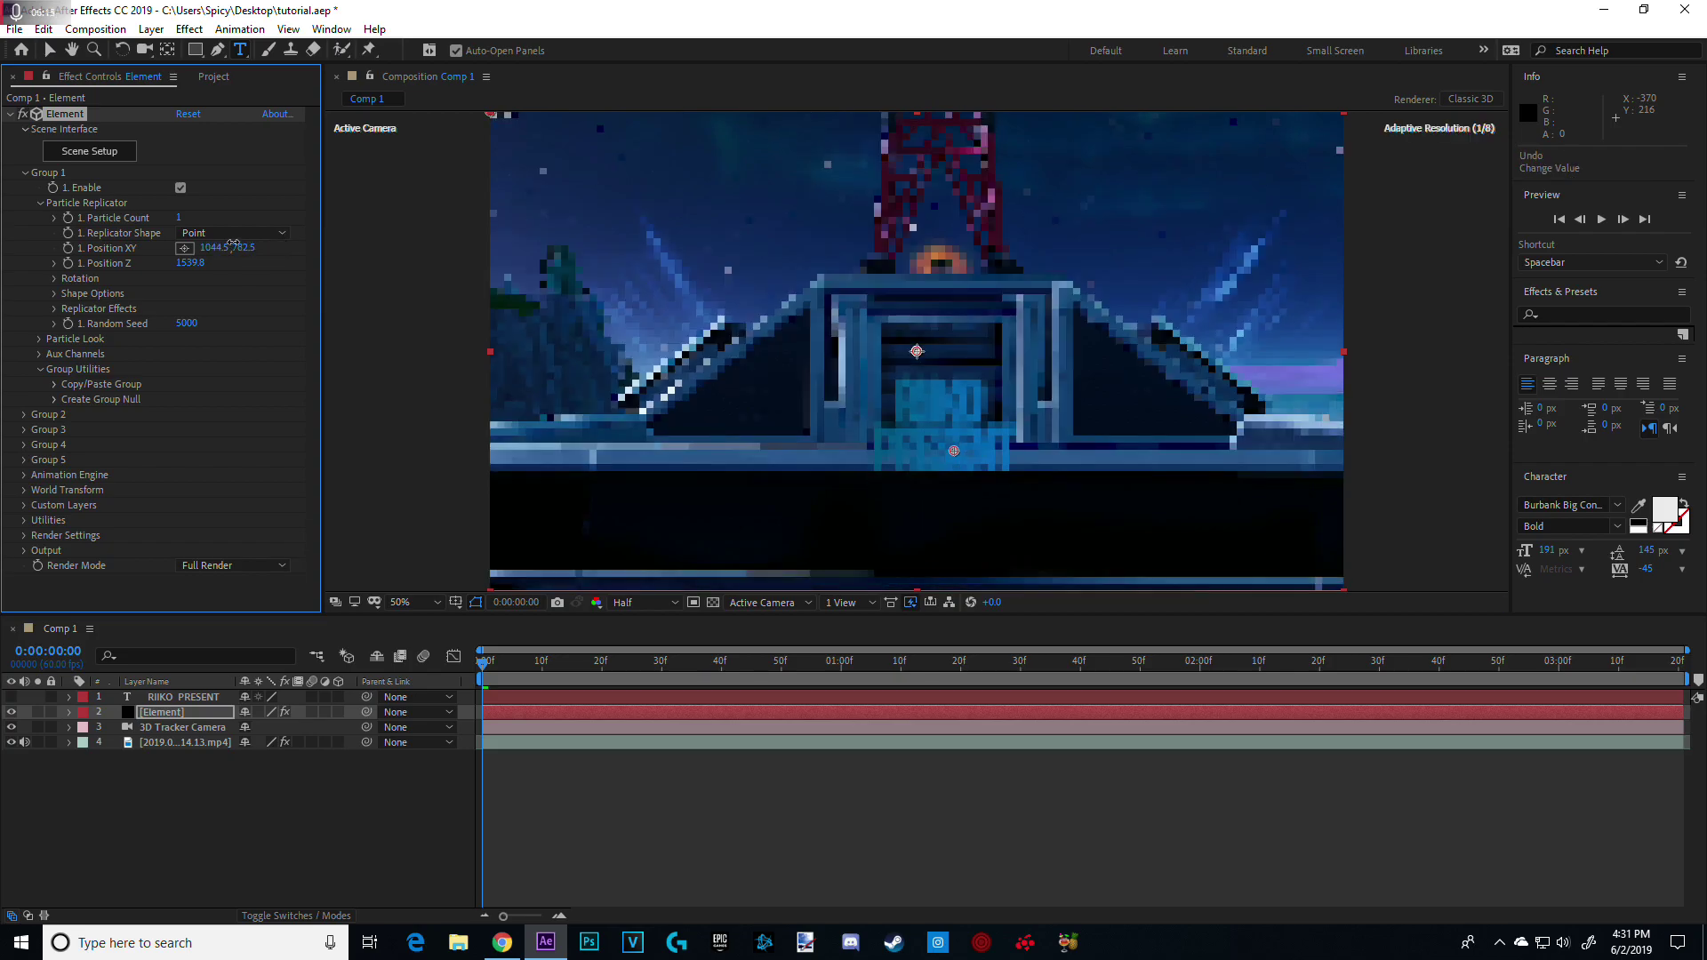
key(ctrl+z)
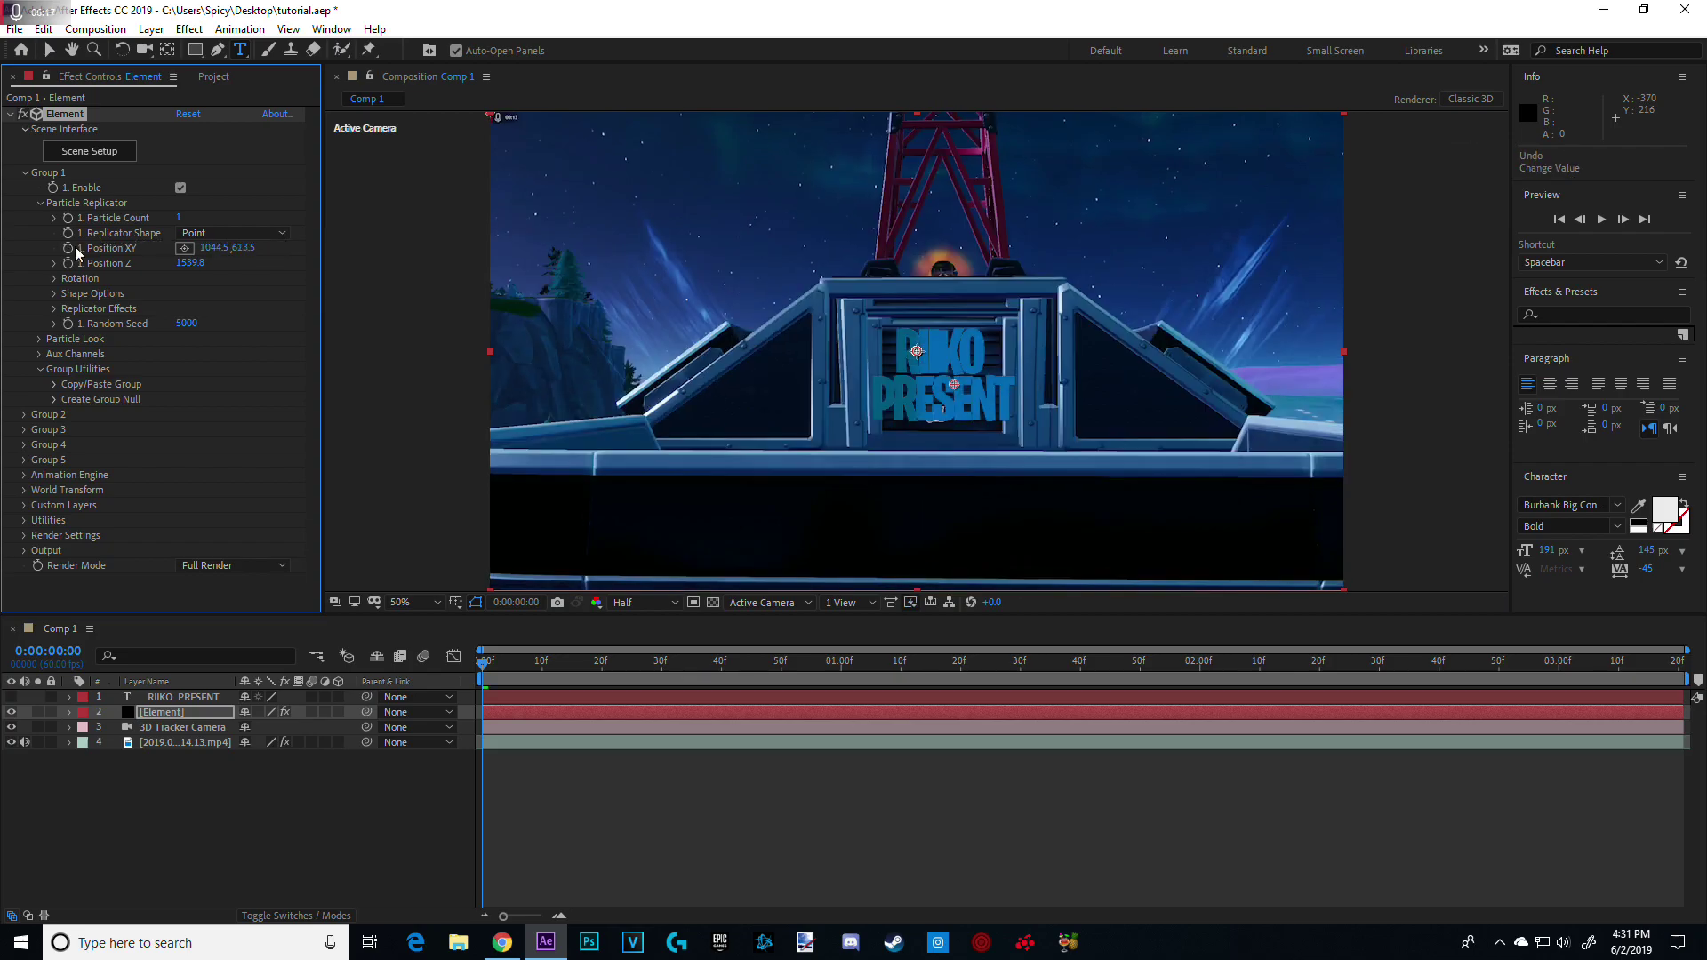
click(622, 831)
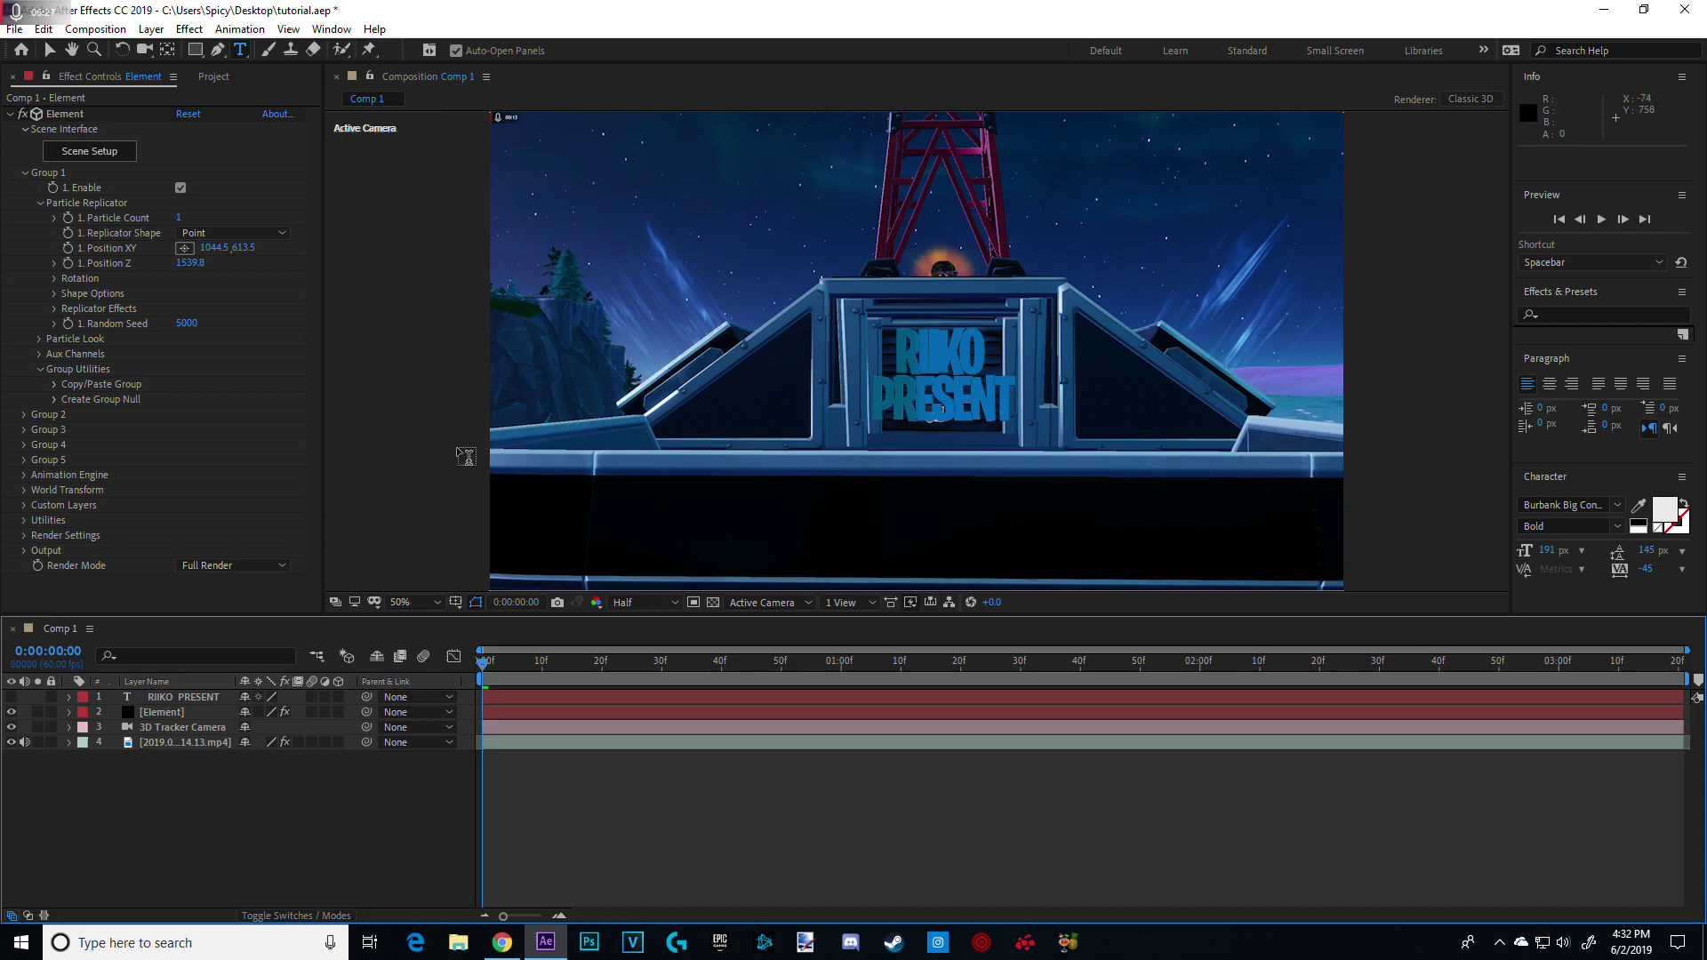
drag(192, 263, 116, 264)
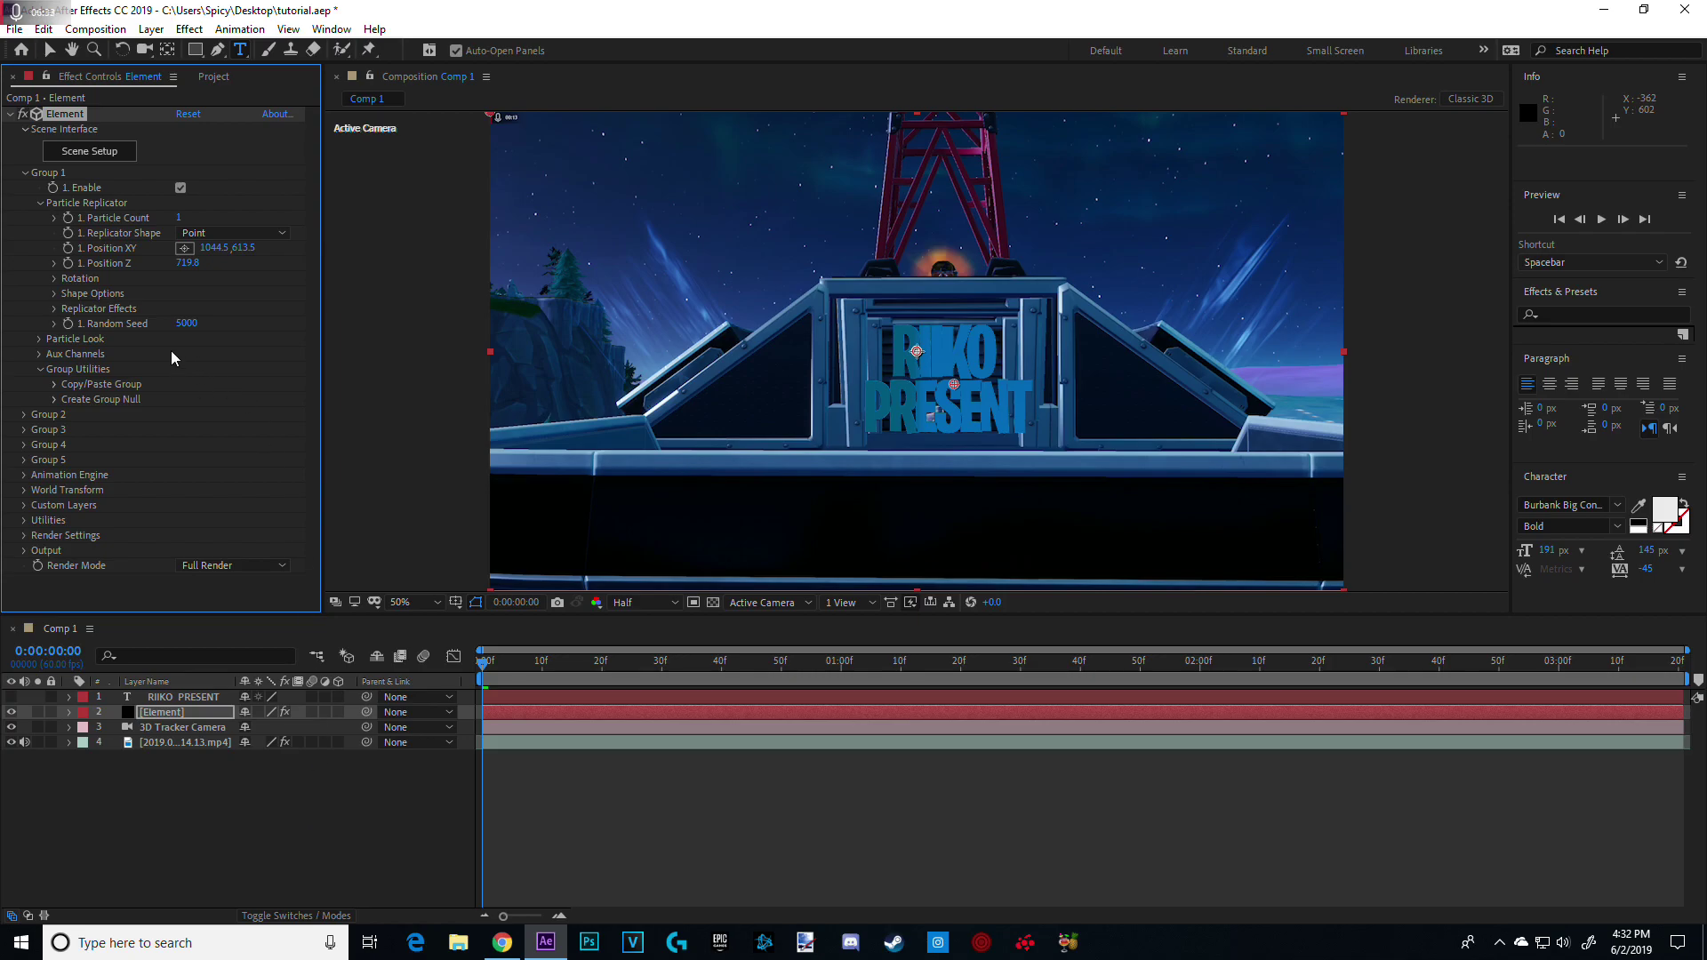
Adjust the Particle Look size so the RIIKO PRESENT text fits the central panel
click(55, 294)
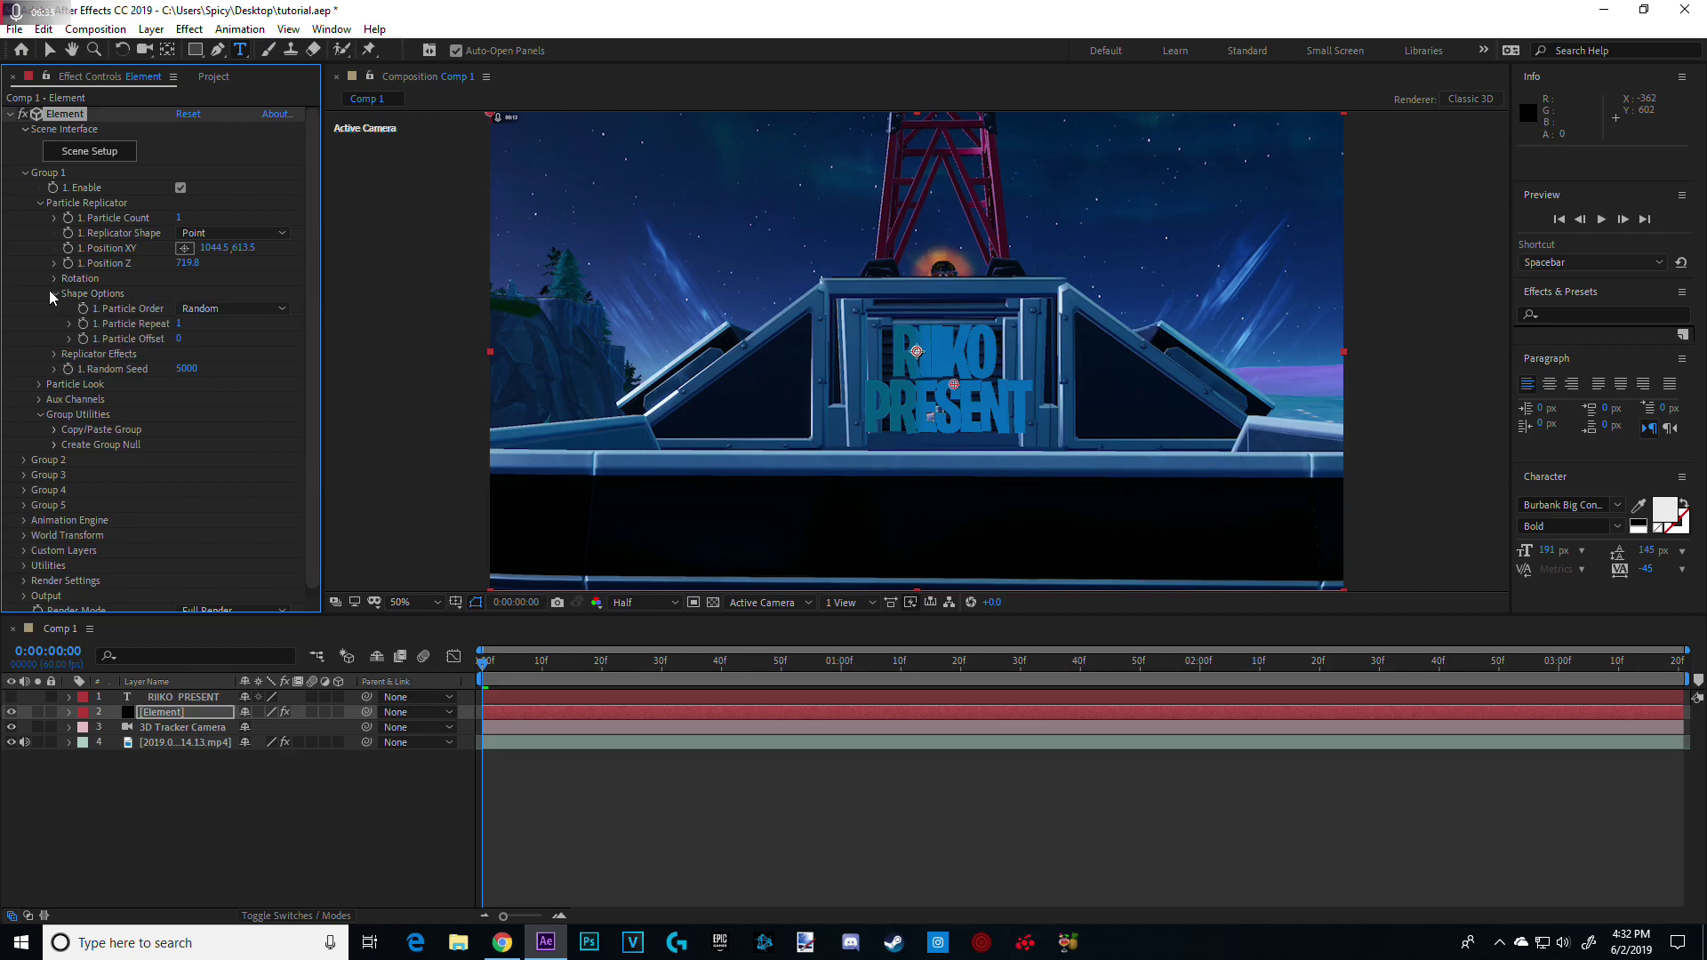
click(53, 293)
click(56, 323)
click(53, 325)
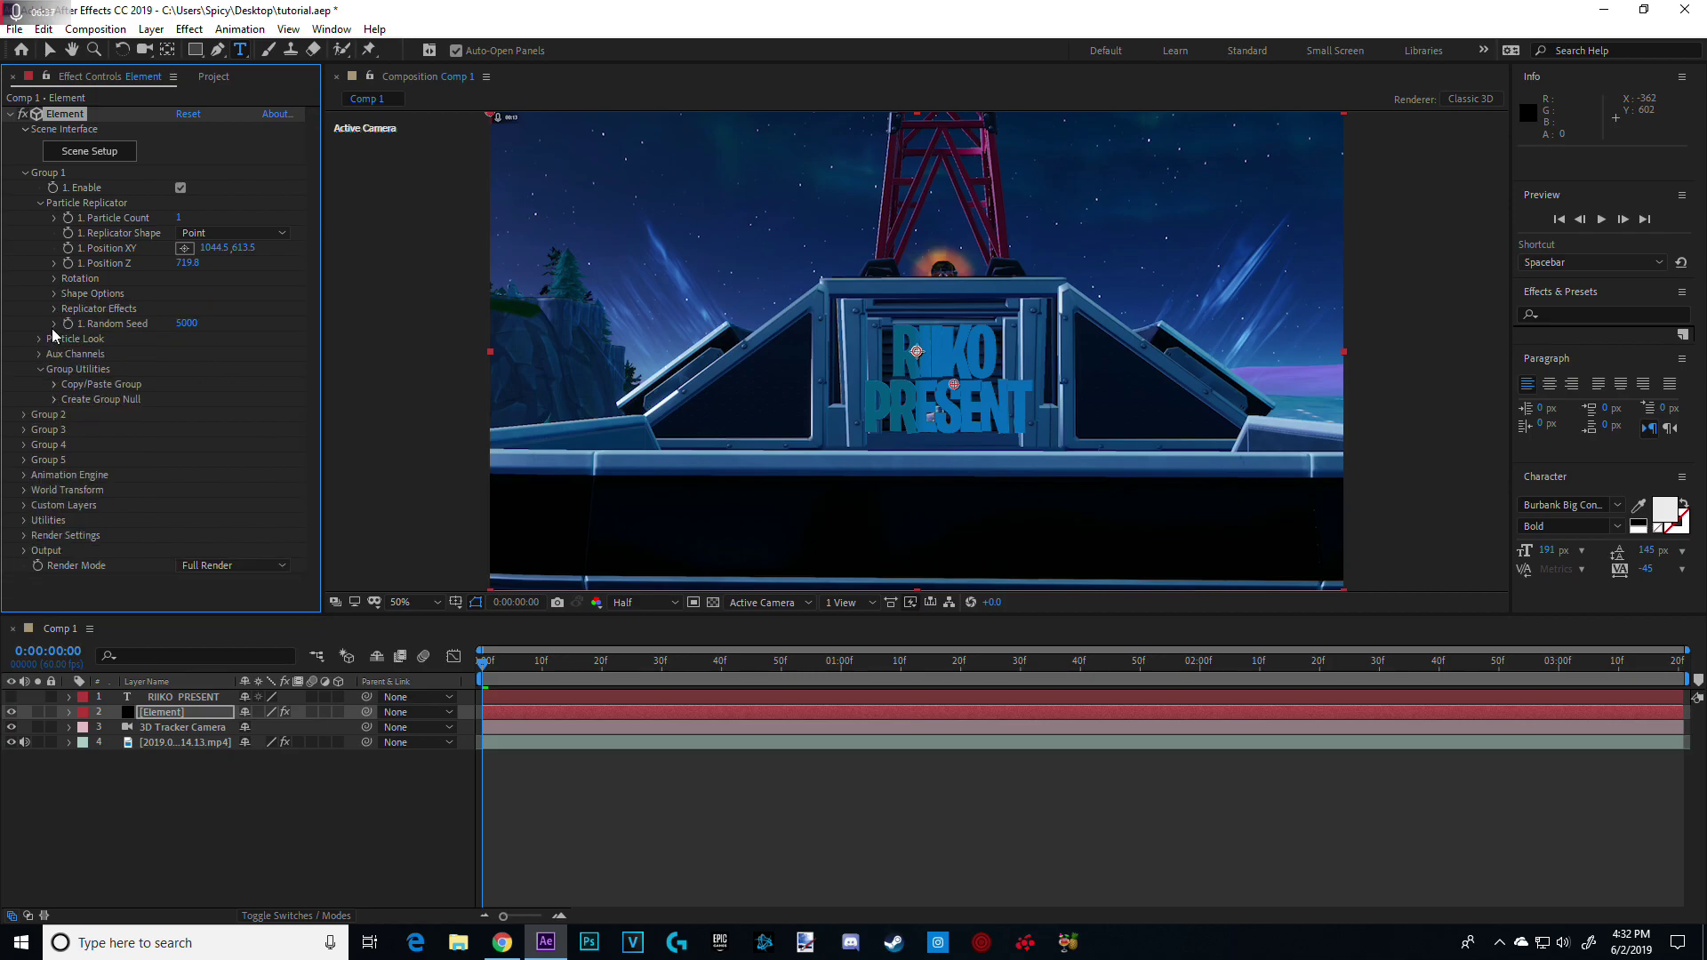
click(40, 338)
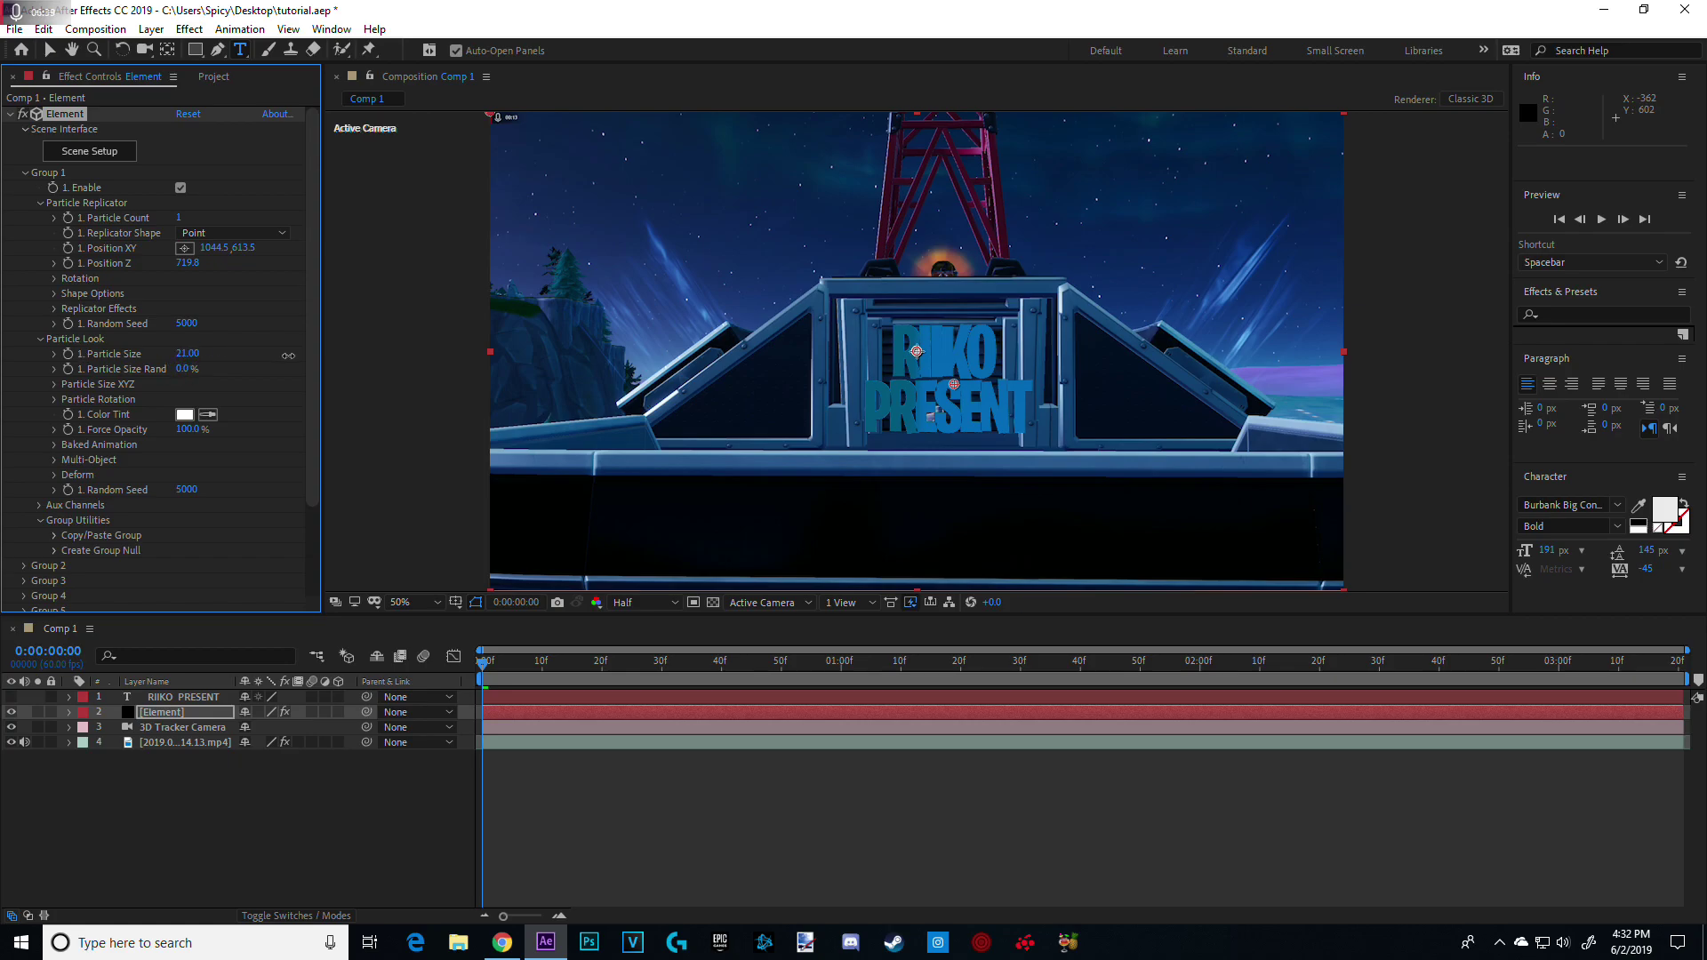
drag(288, 356, 291, 355)
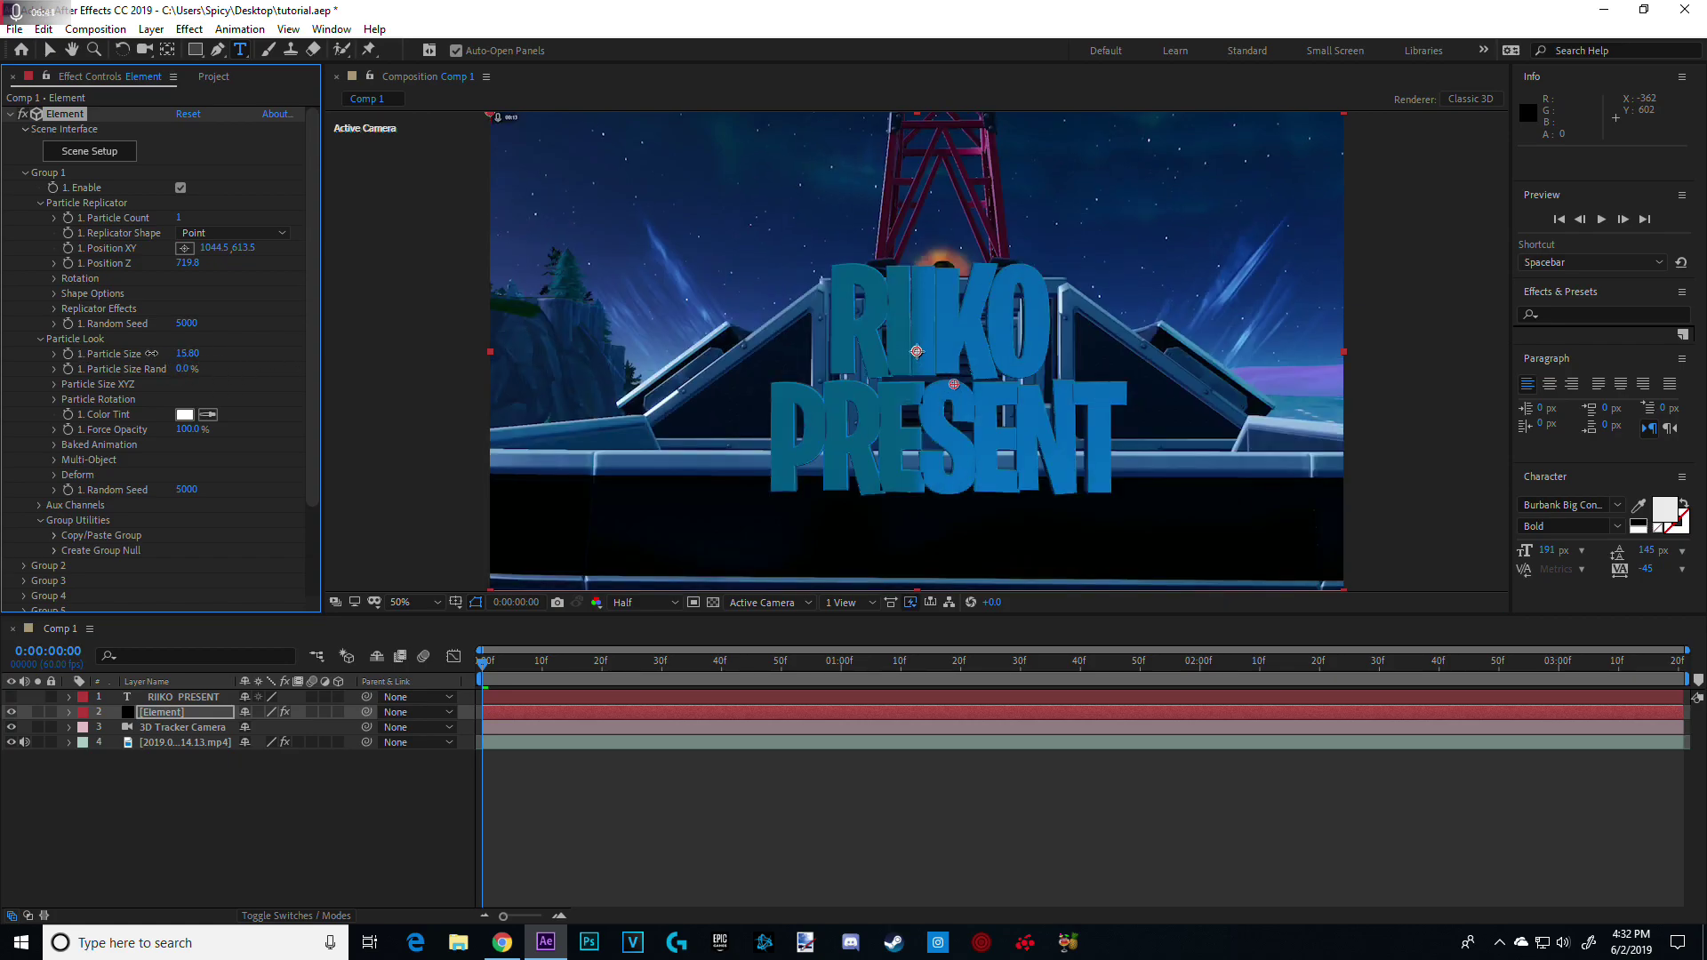
drag(151, 353, 102, 365)
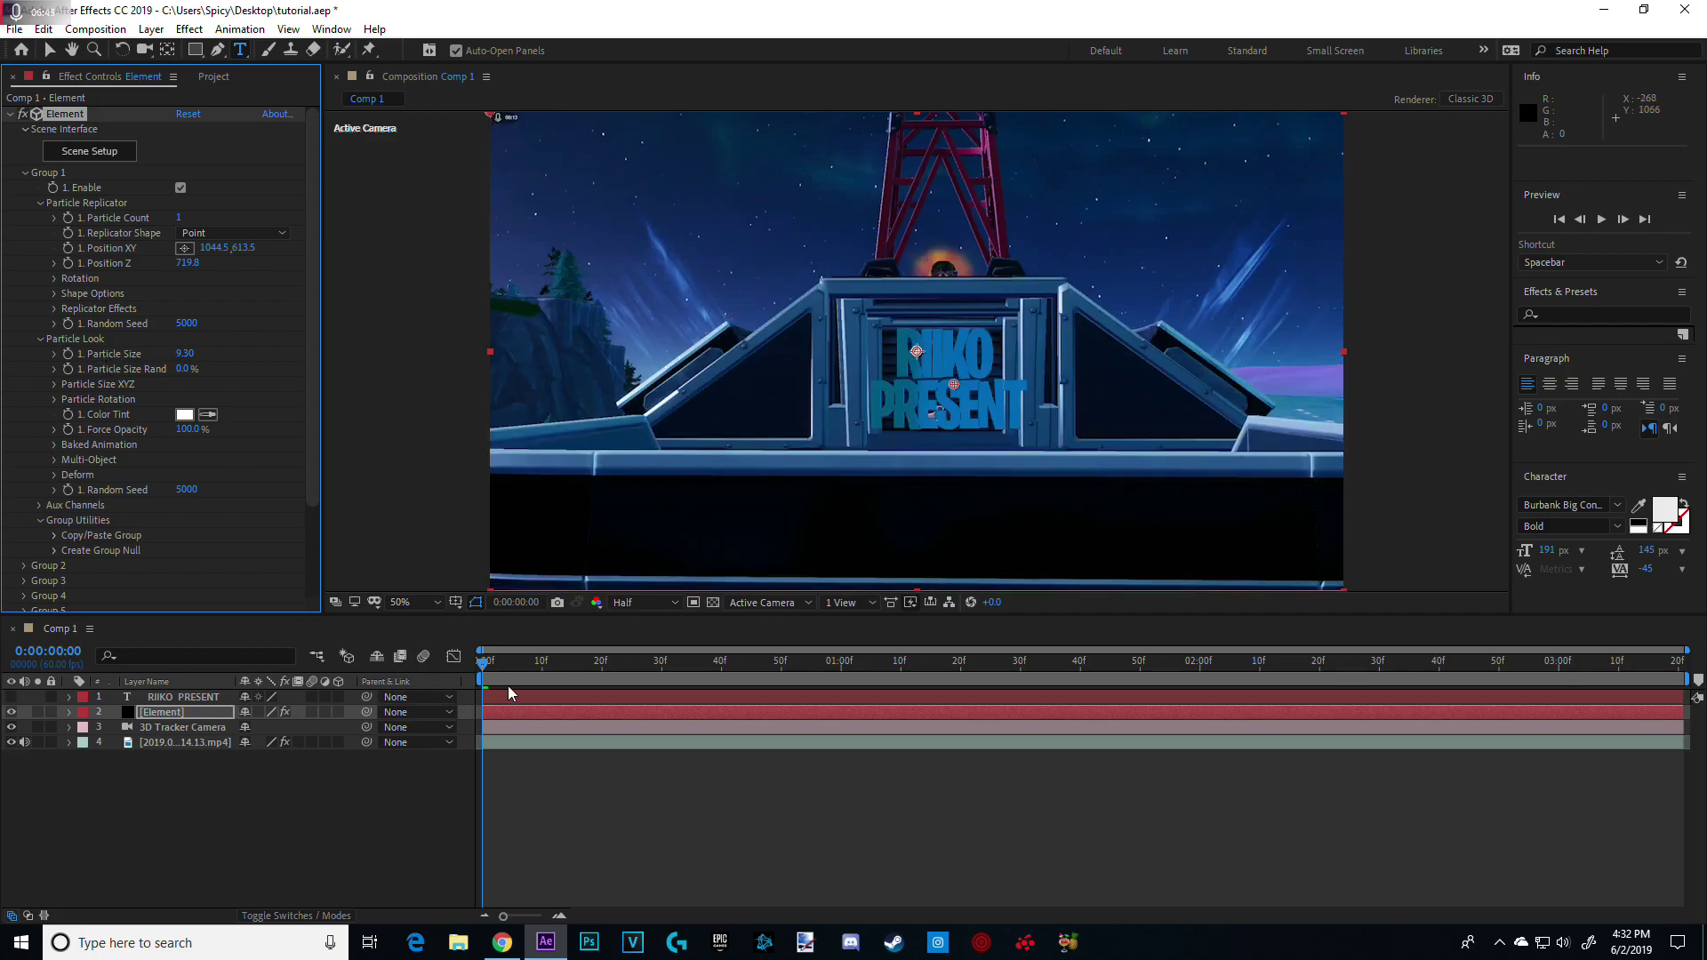
Check the tracking at later frames, set Position Z to -0.2, and return to the first frame
click(871, 669)
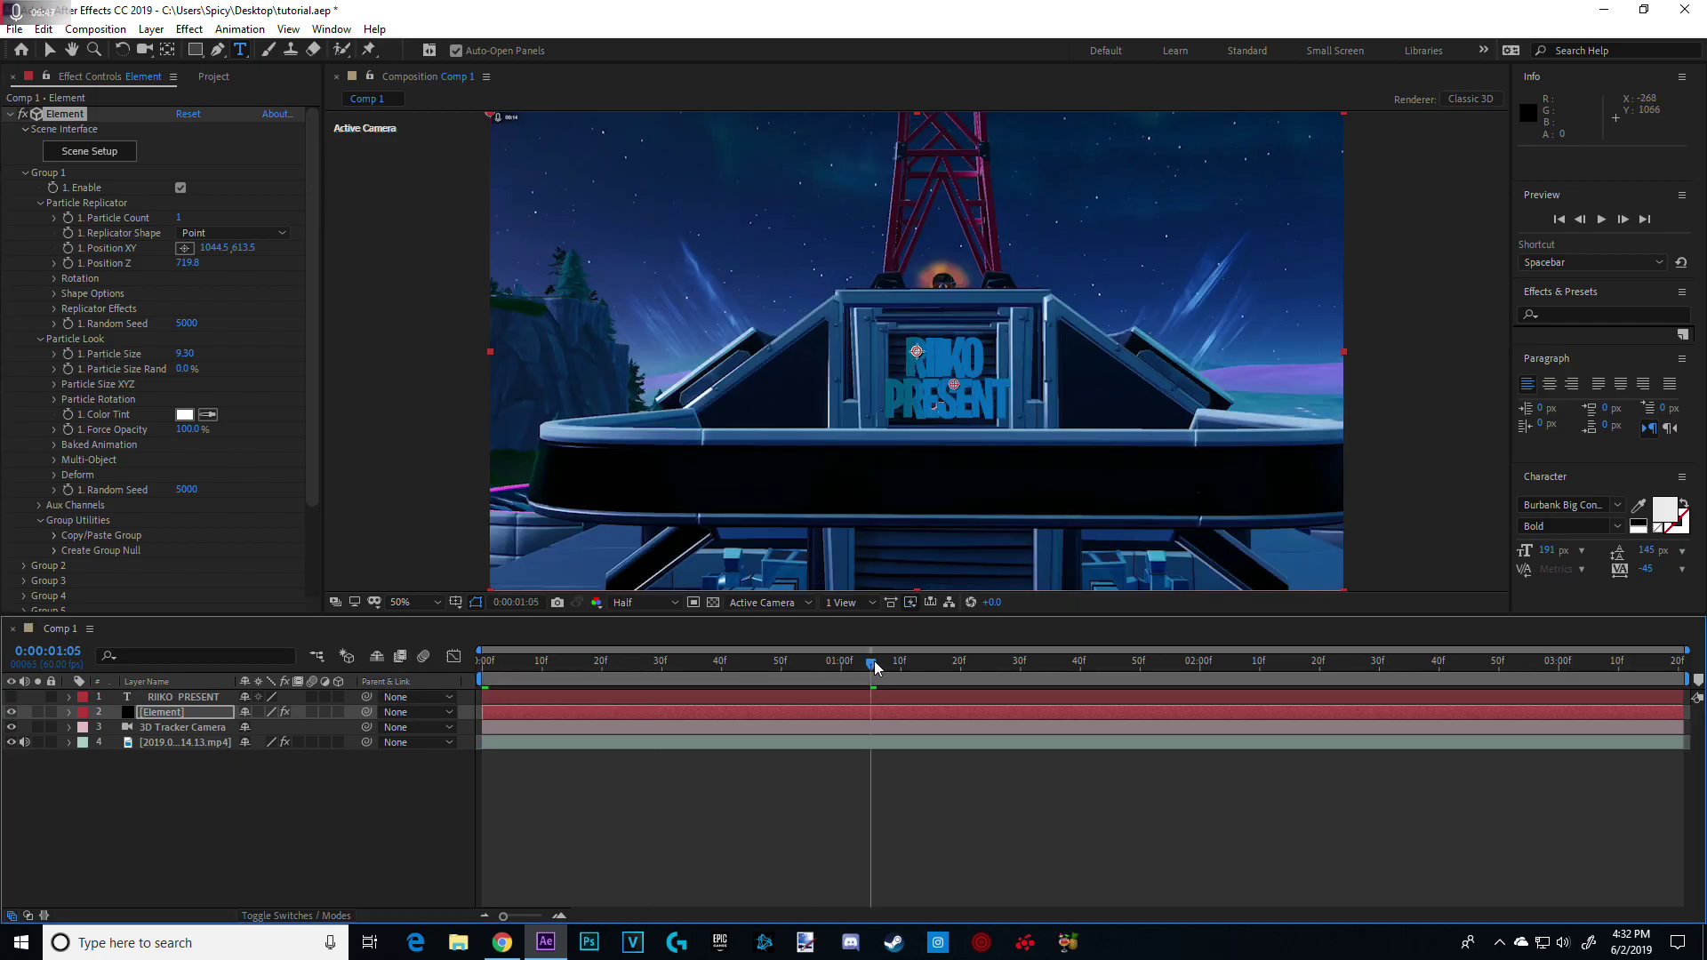
drag(875, 668, 1132, 685)
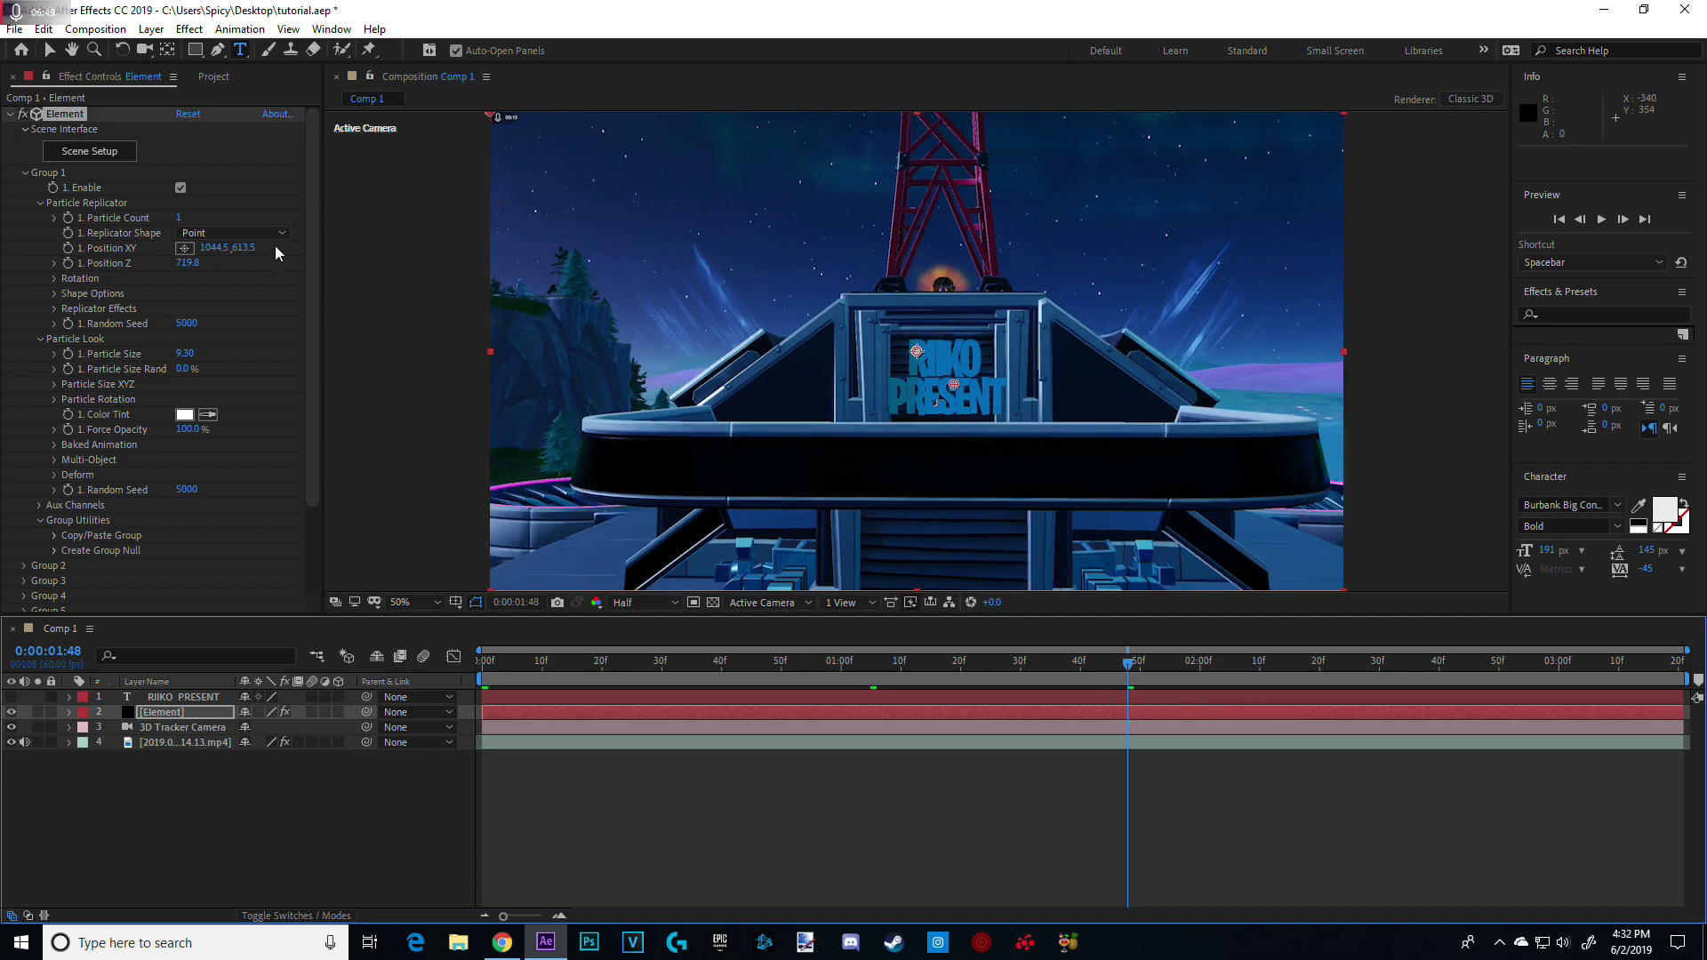
mouse_move(187, 263)
mouse_down()
mouse_move(231, 263)
mouse_move(167, 271)
mouse_move(182, 267)
mouse_up()
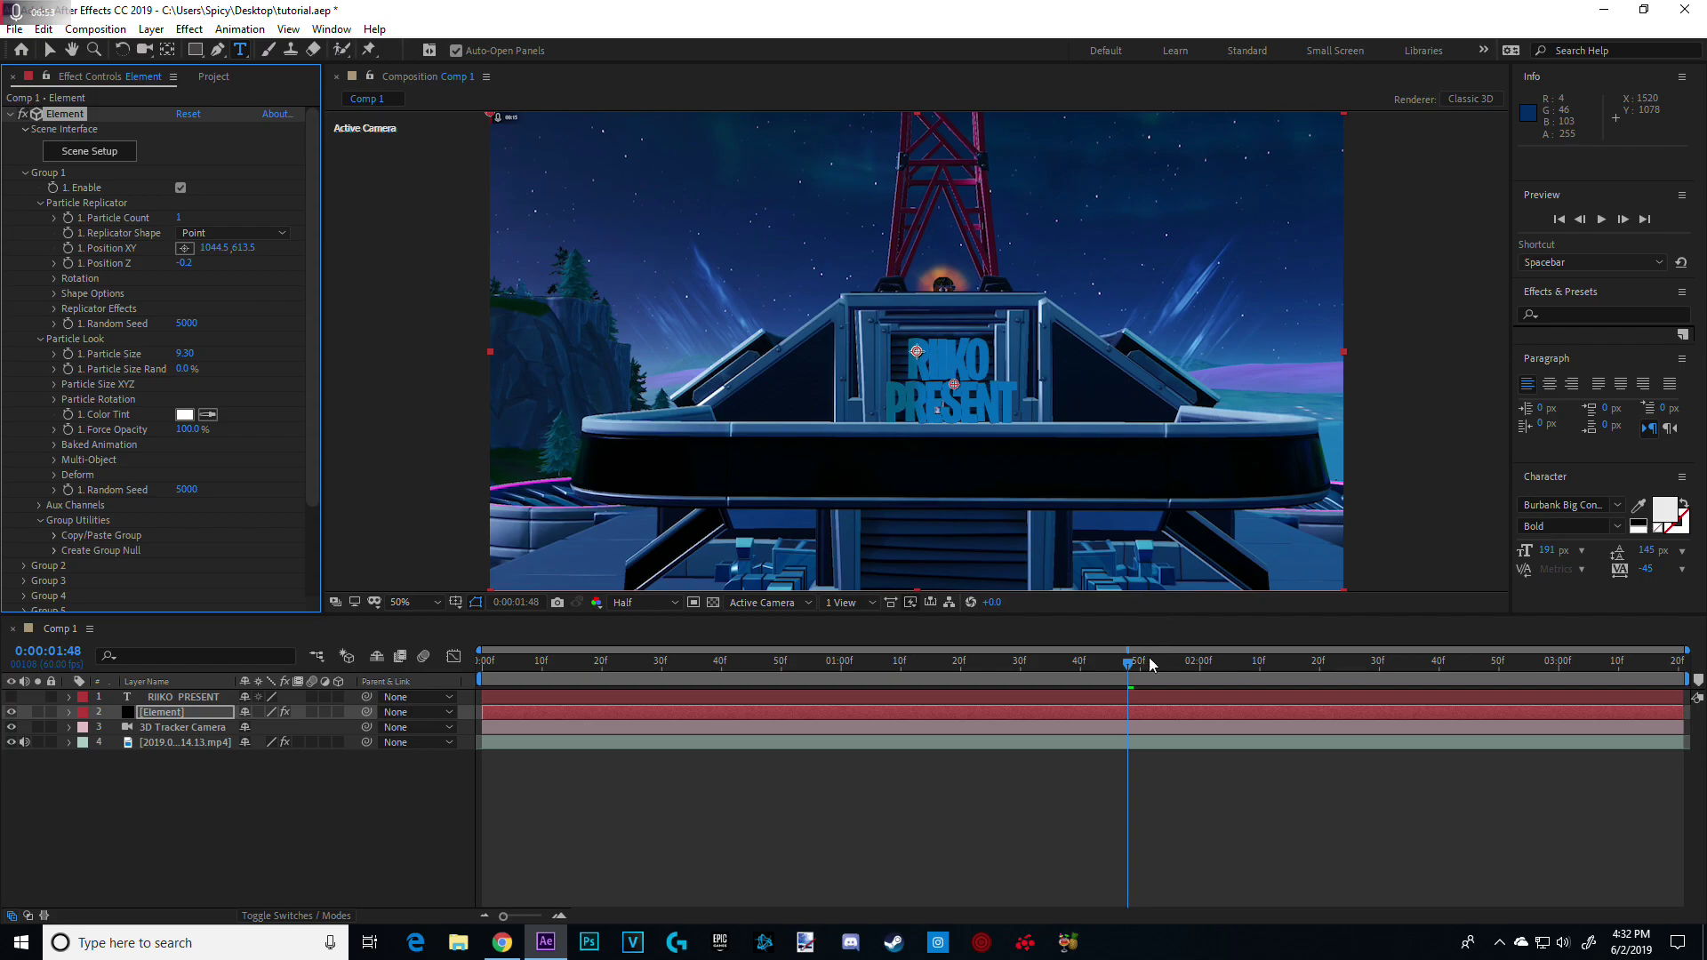
click(213, 631)
key(Home)
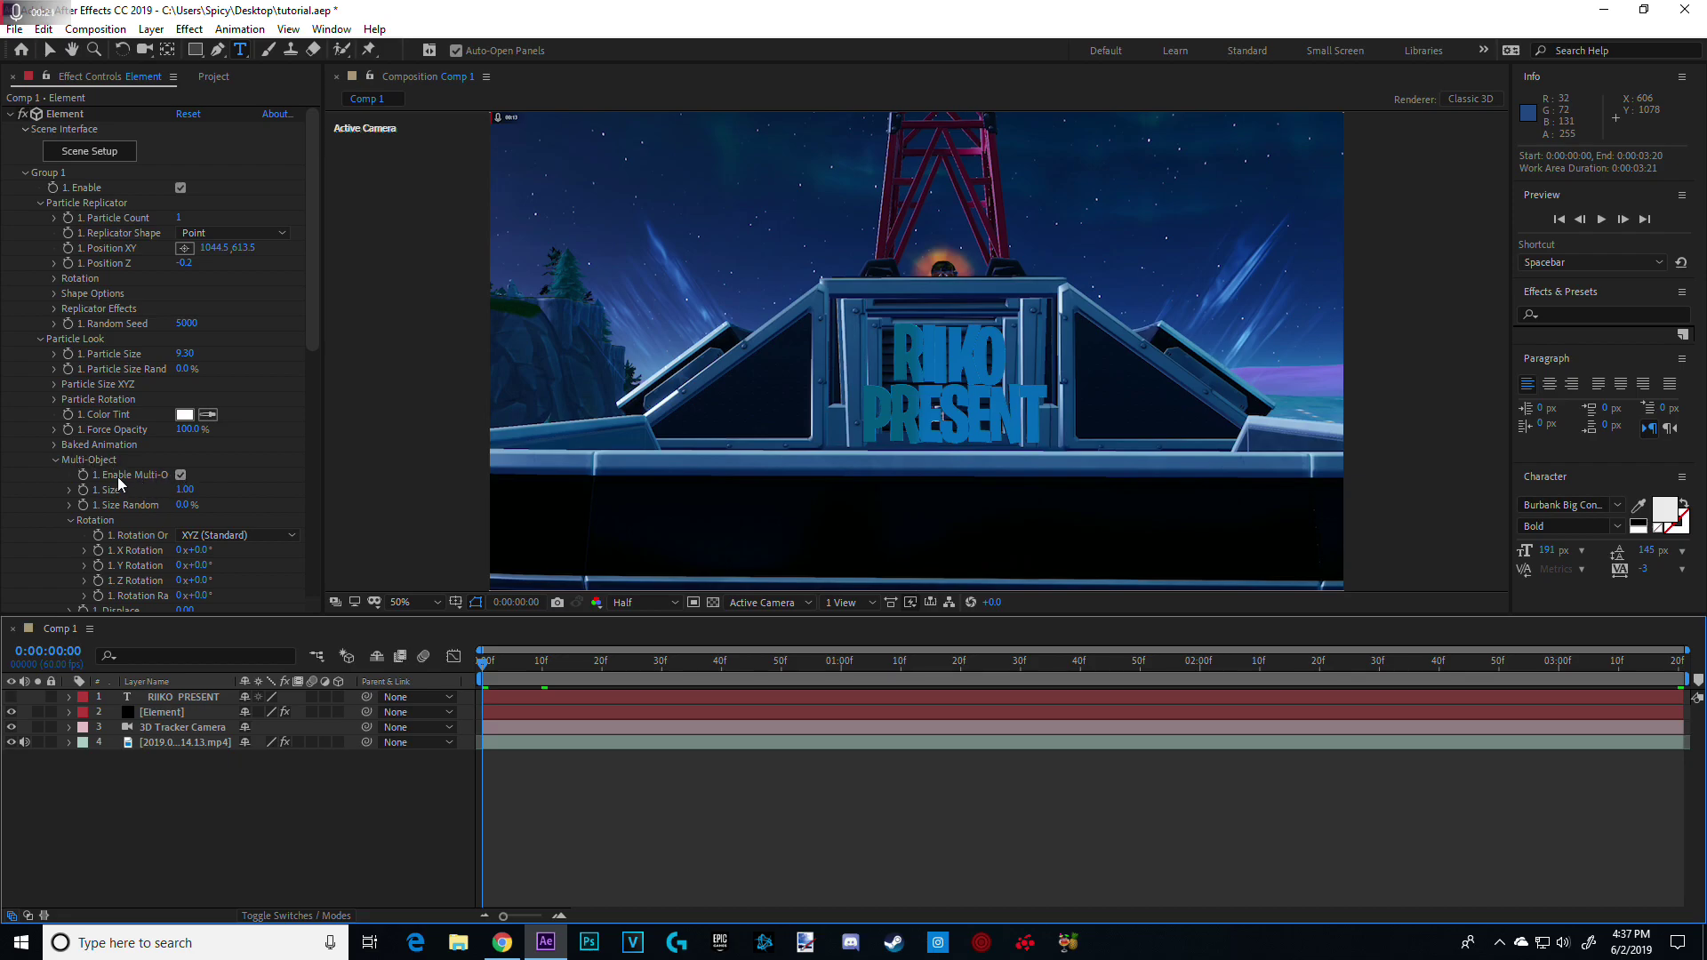
Set the Element layer's Multi-Object Rotation Random to 0x+58°
scroll(166, 489, down, 3)
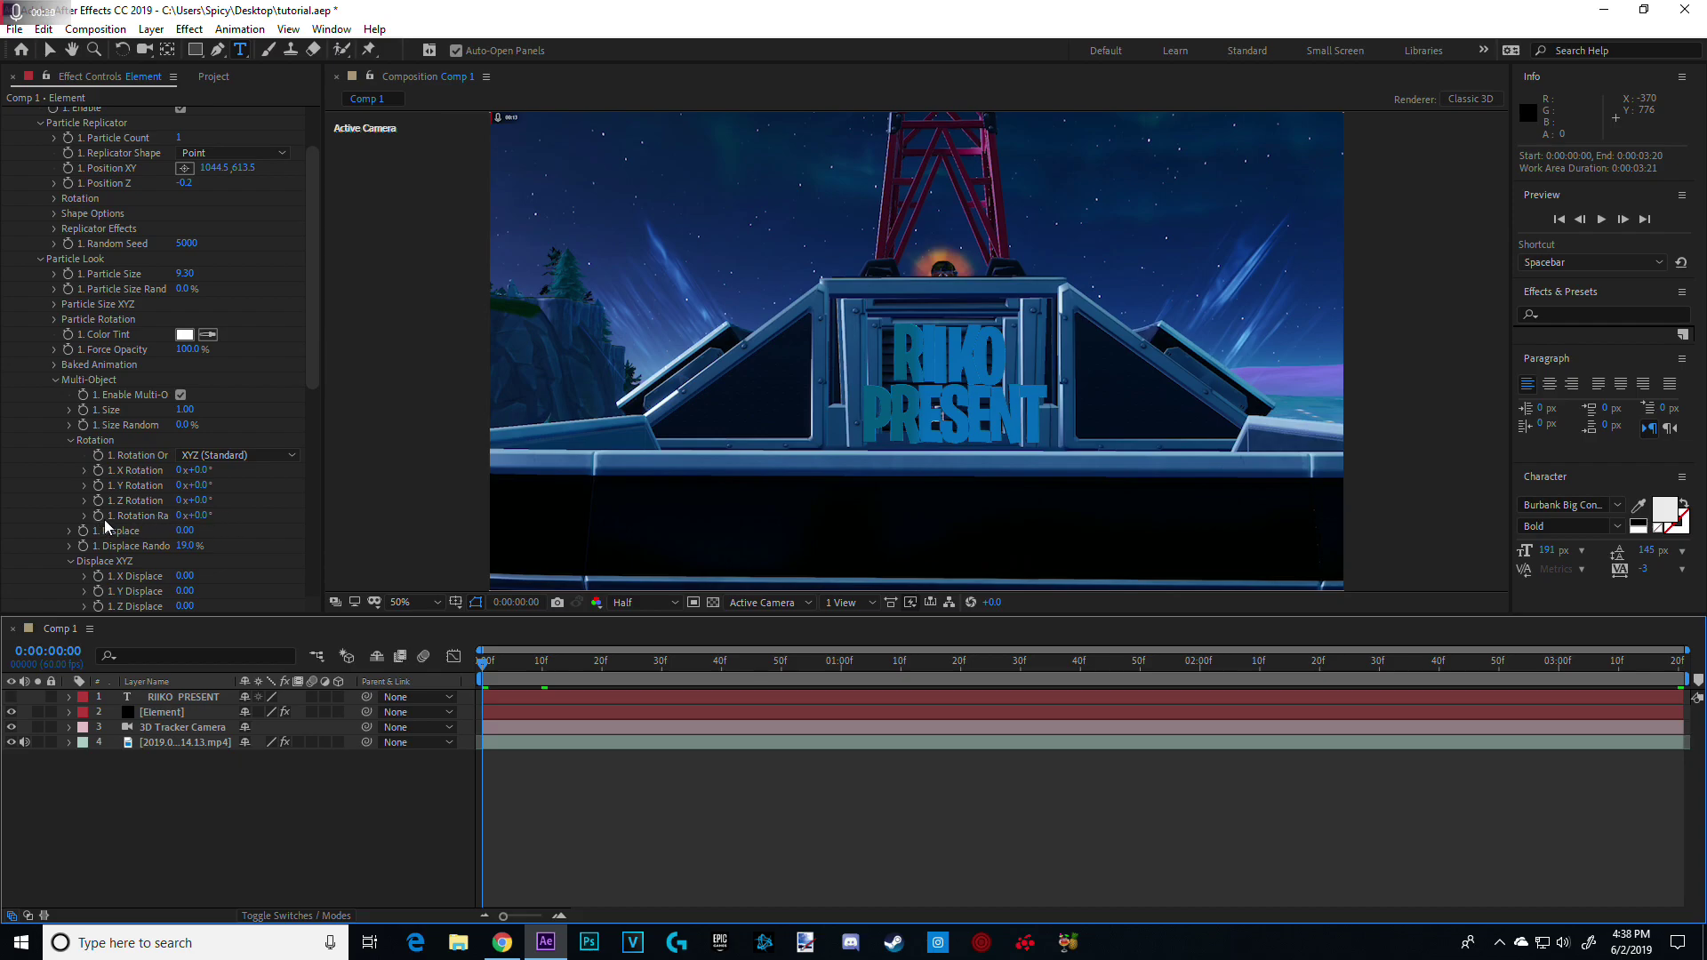
click(103, 520)
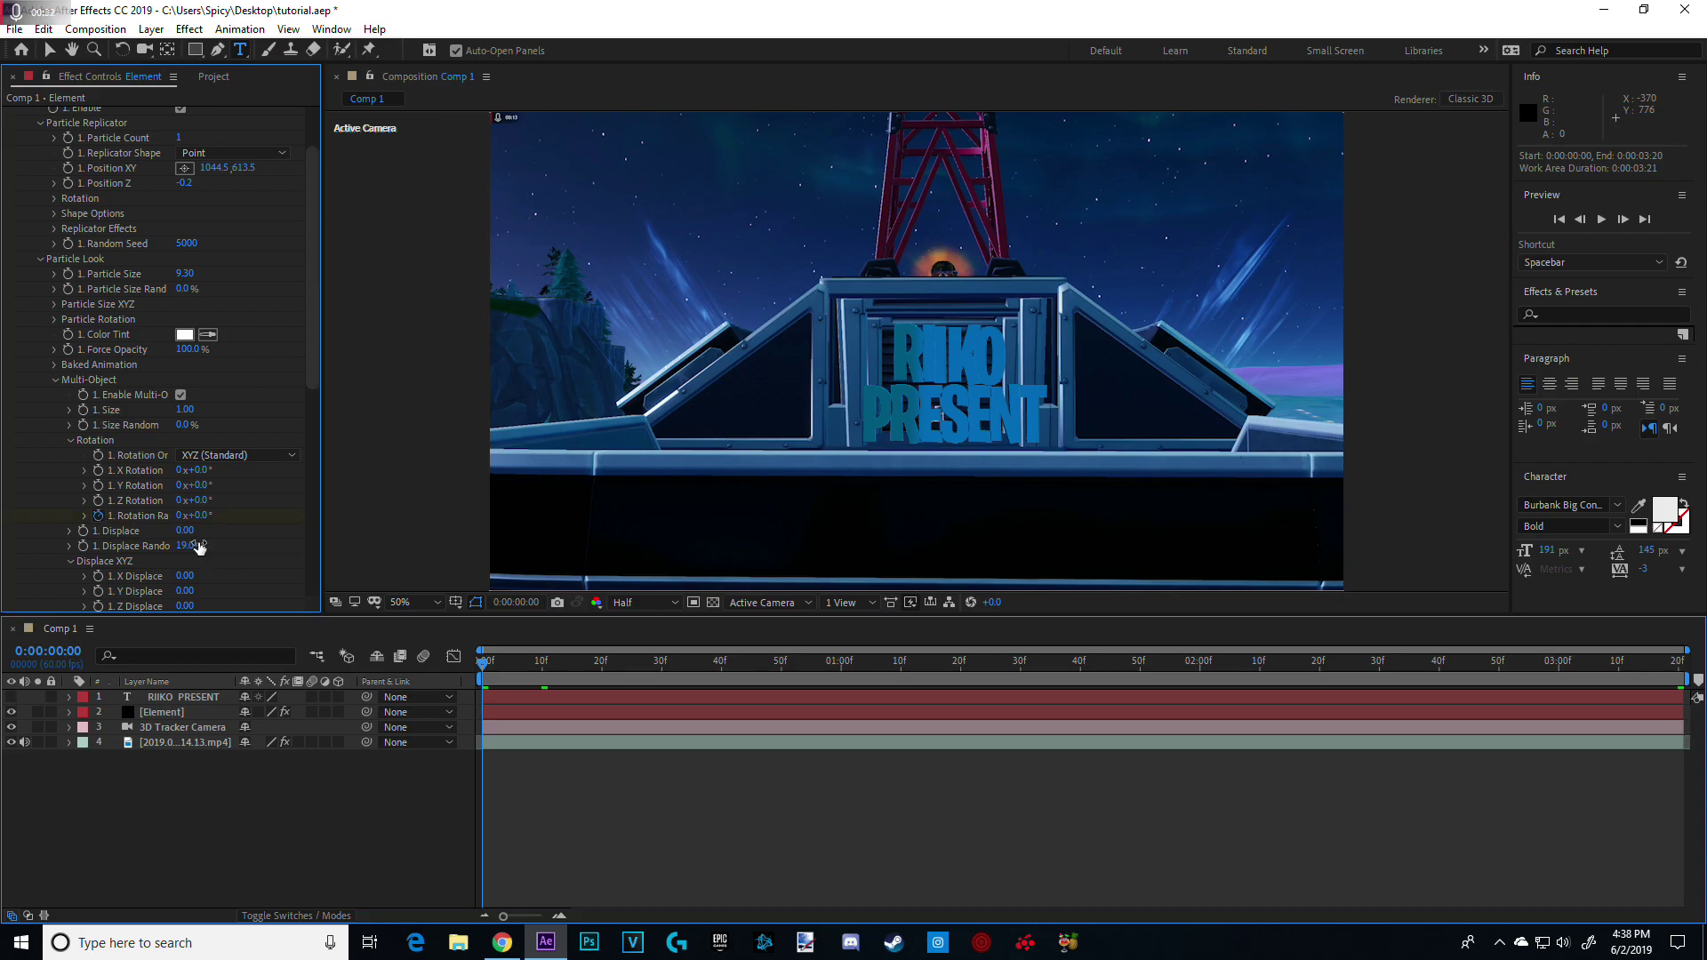
click(189, 716)
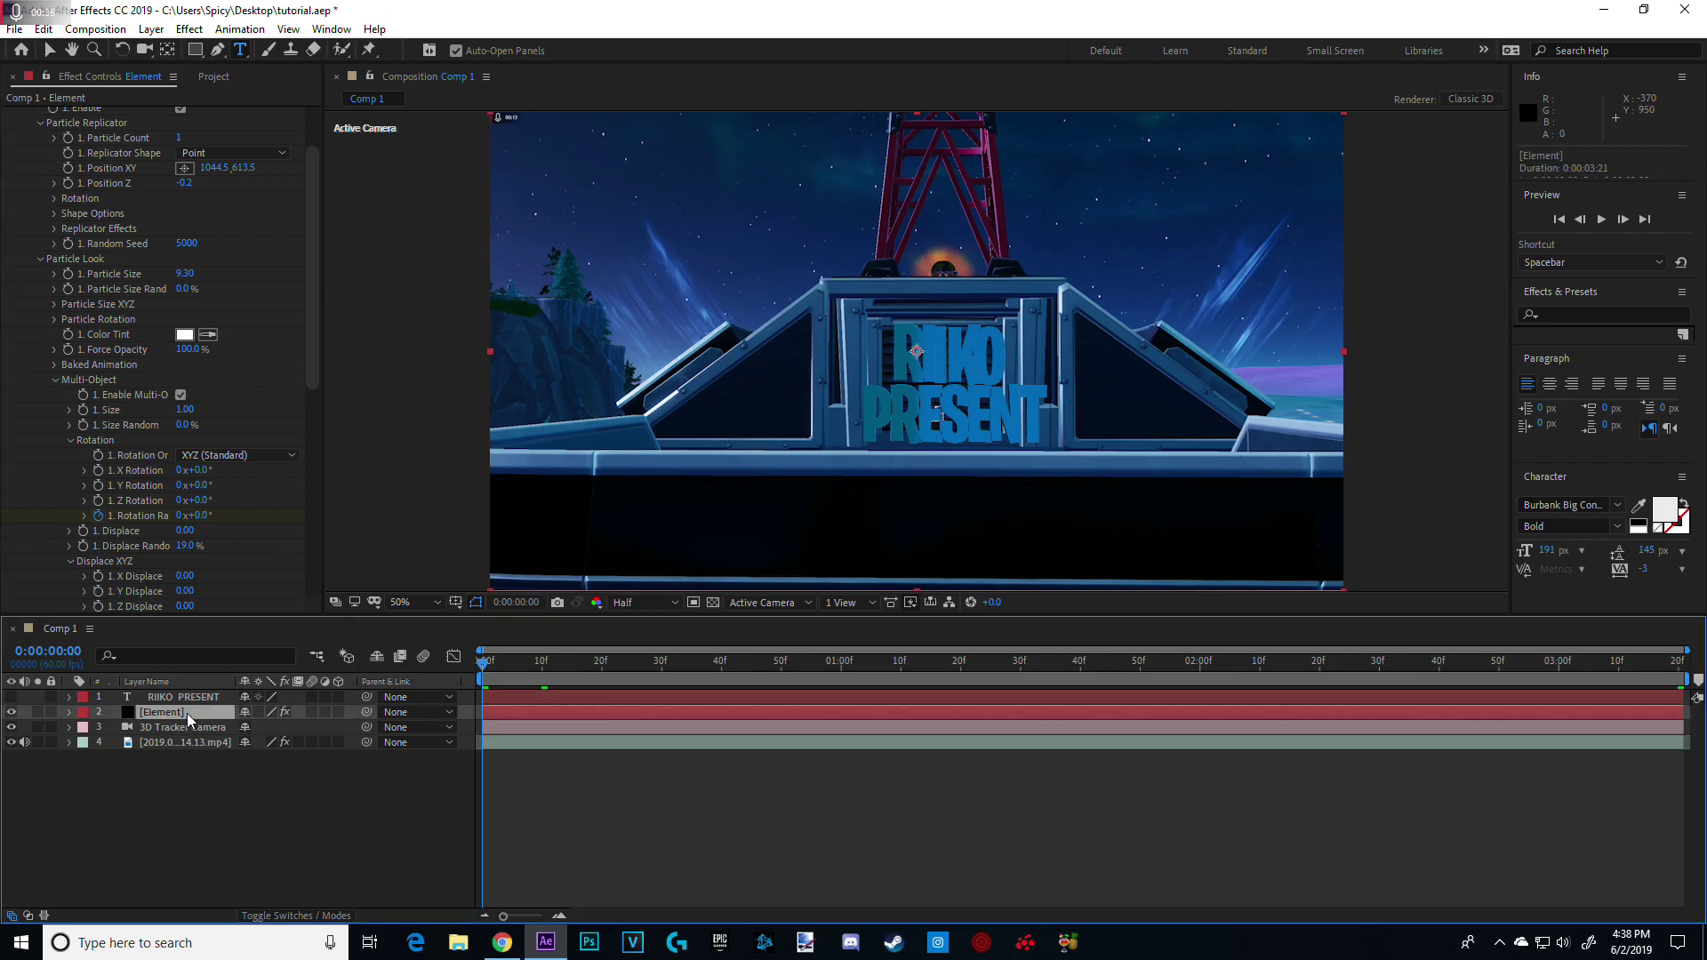
key(u)
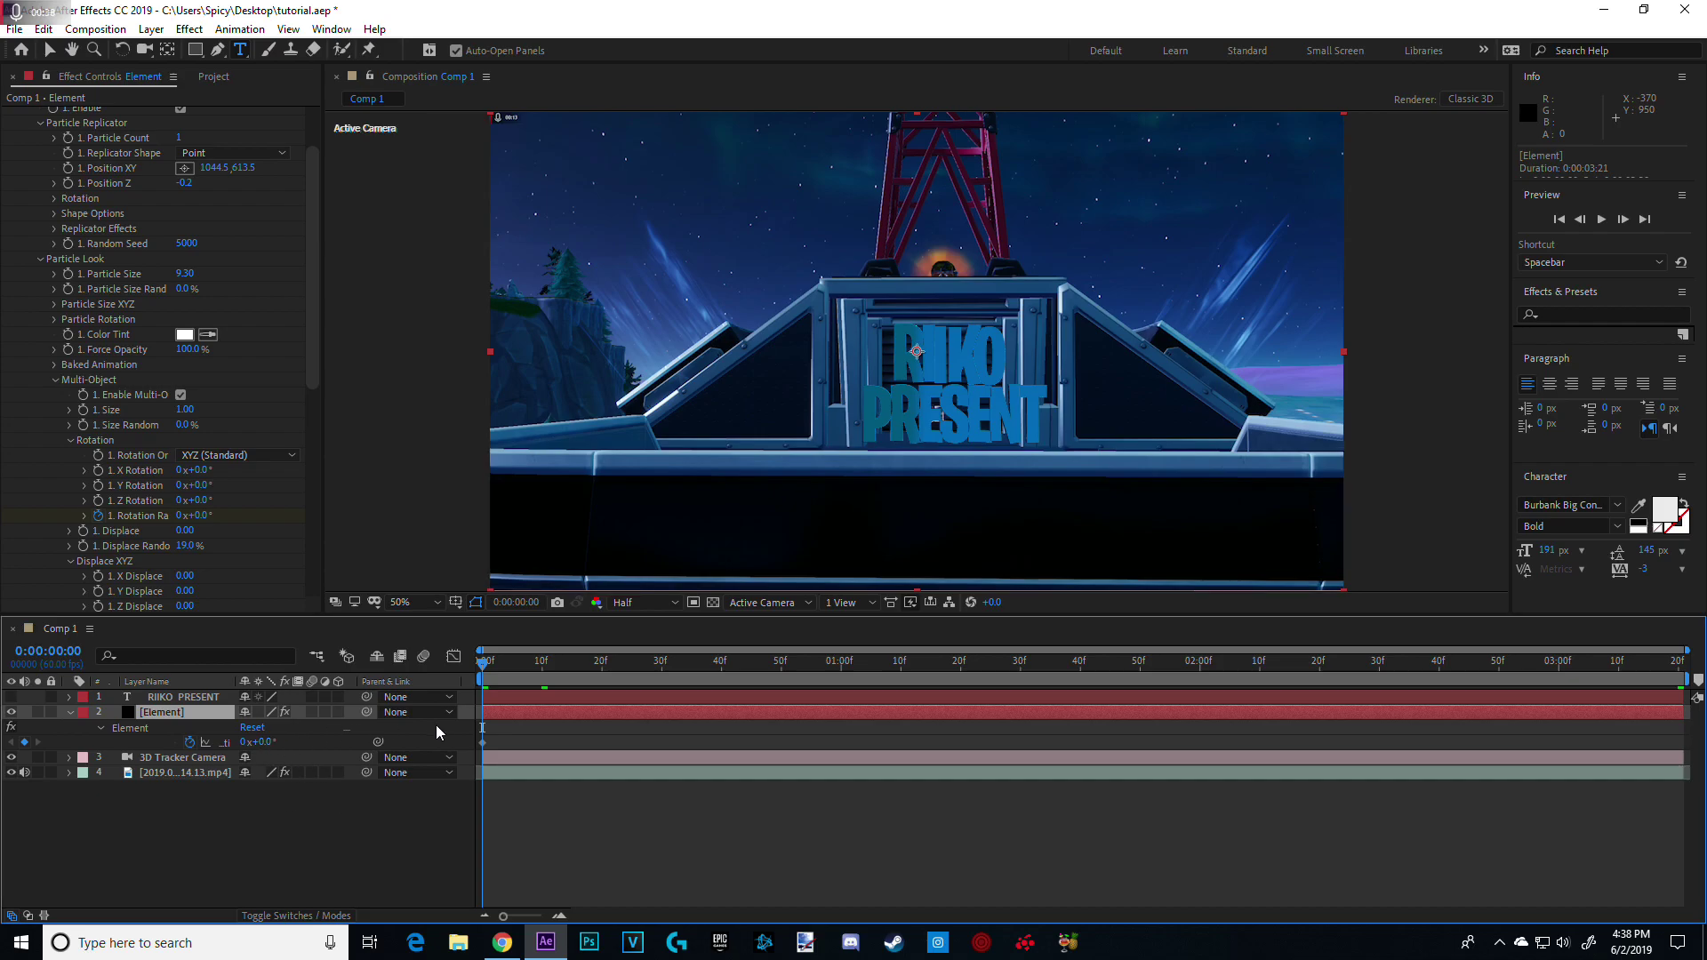
drag(260, 742, 291, 741)
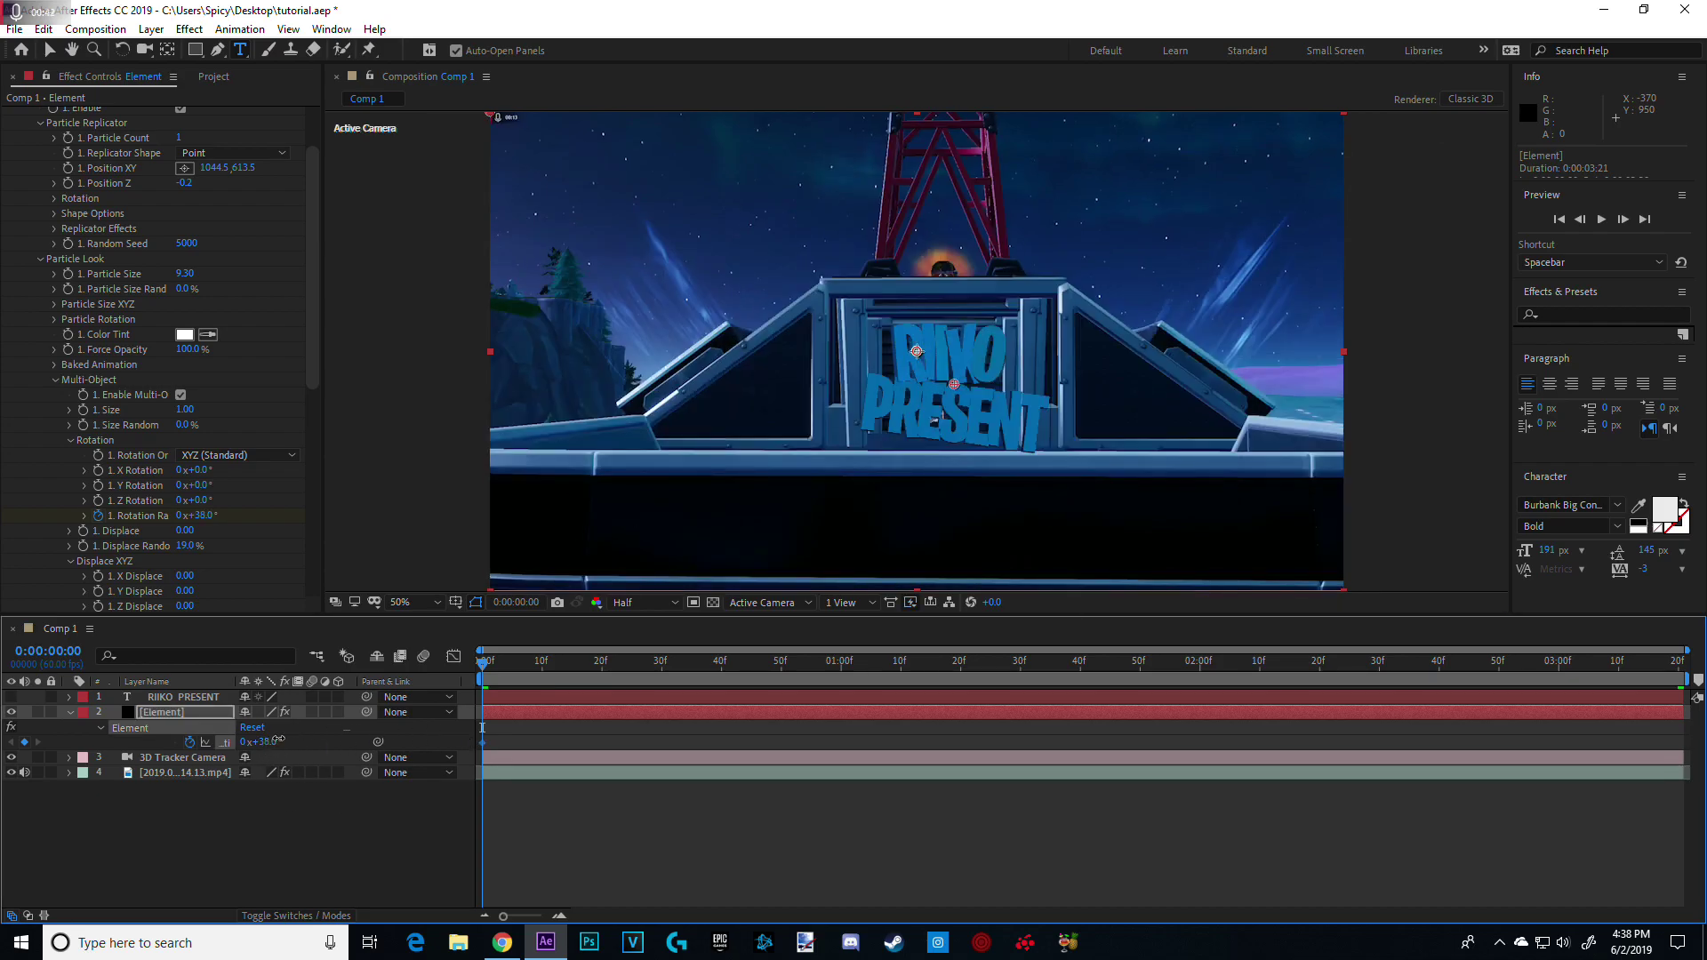
drag(281, 741, 299, 742)
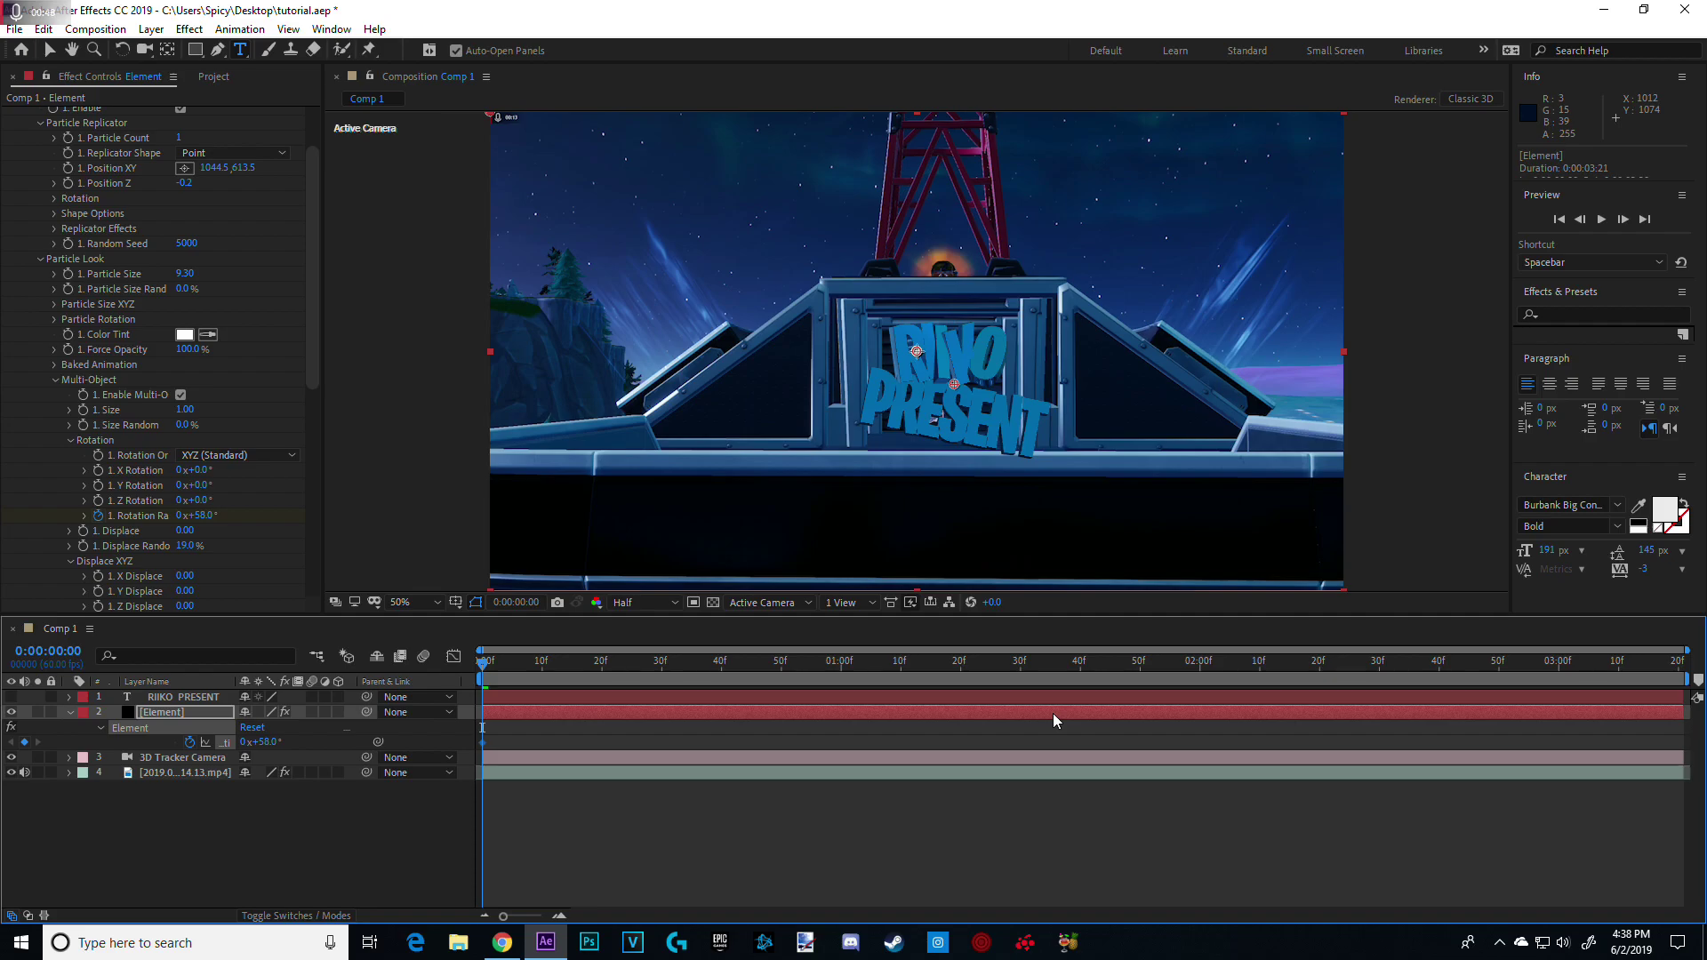
Temporarily show the flat RIIKO PRESENT text, set its tracking to 15, then hide it again
click(376, 809)
click(20, 698)
key(ctrl+shift+a)
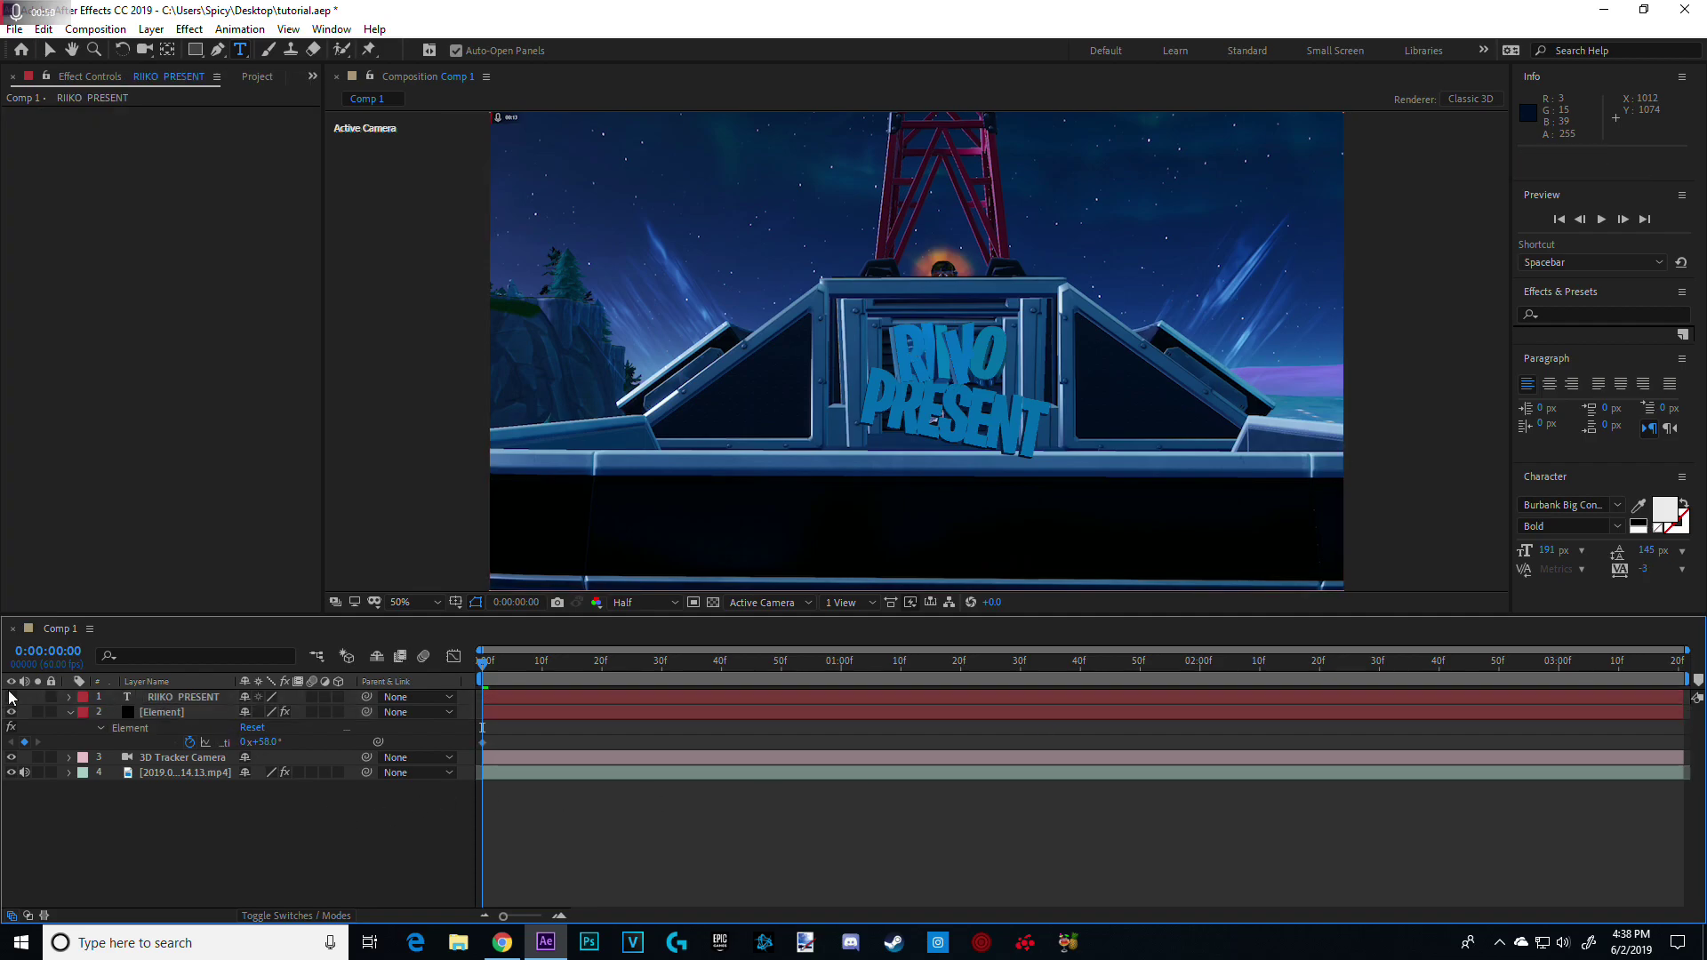
click(10, 697)
click(1010, 476)
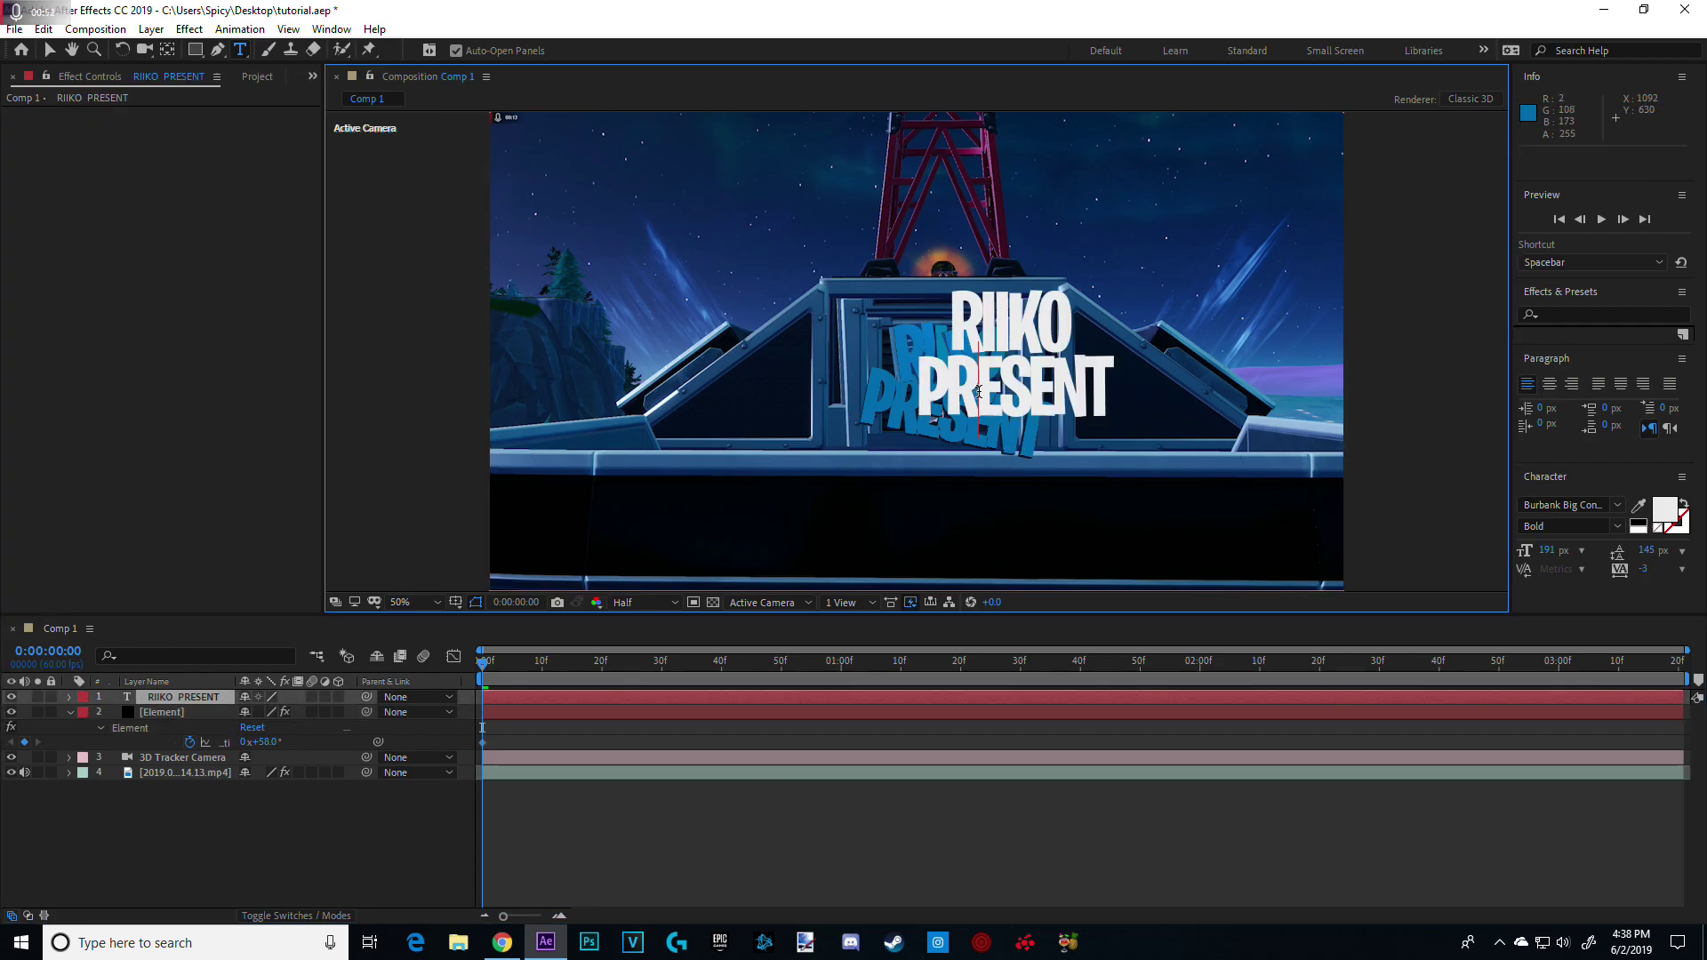
drag(1651, 578, 1656, 566)
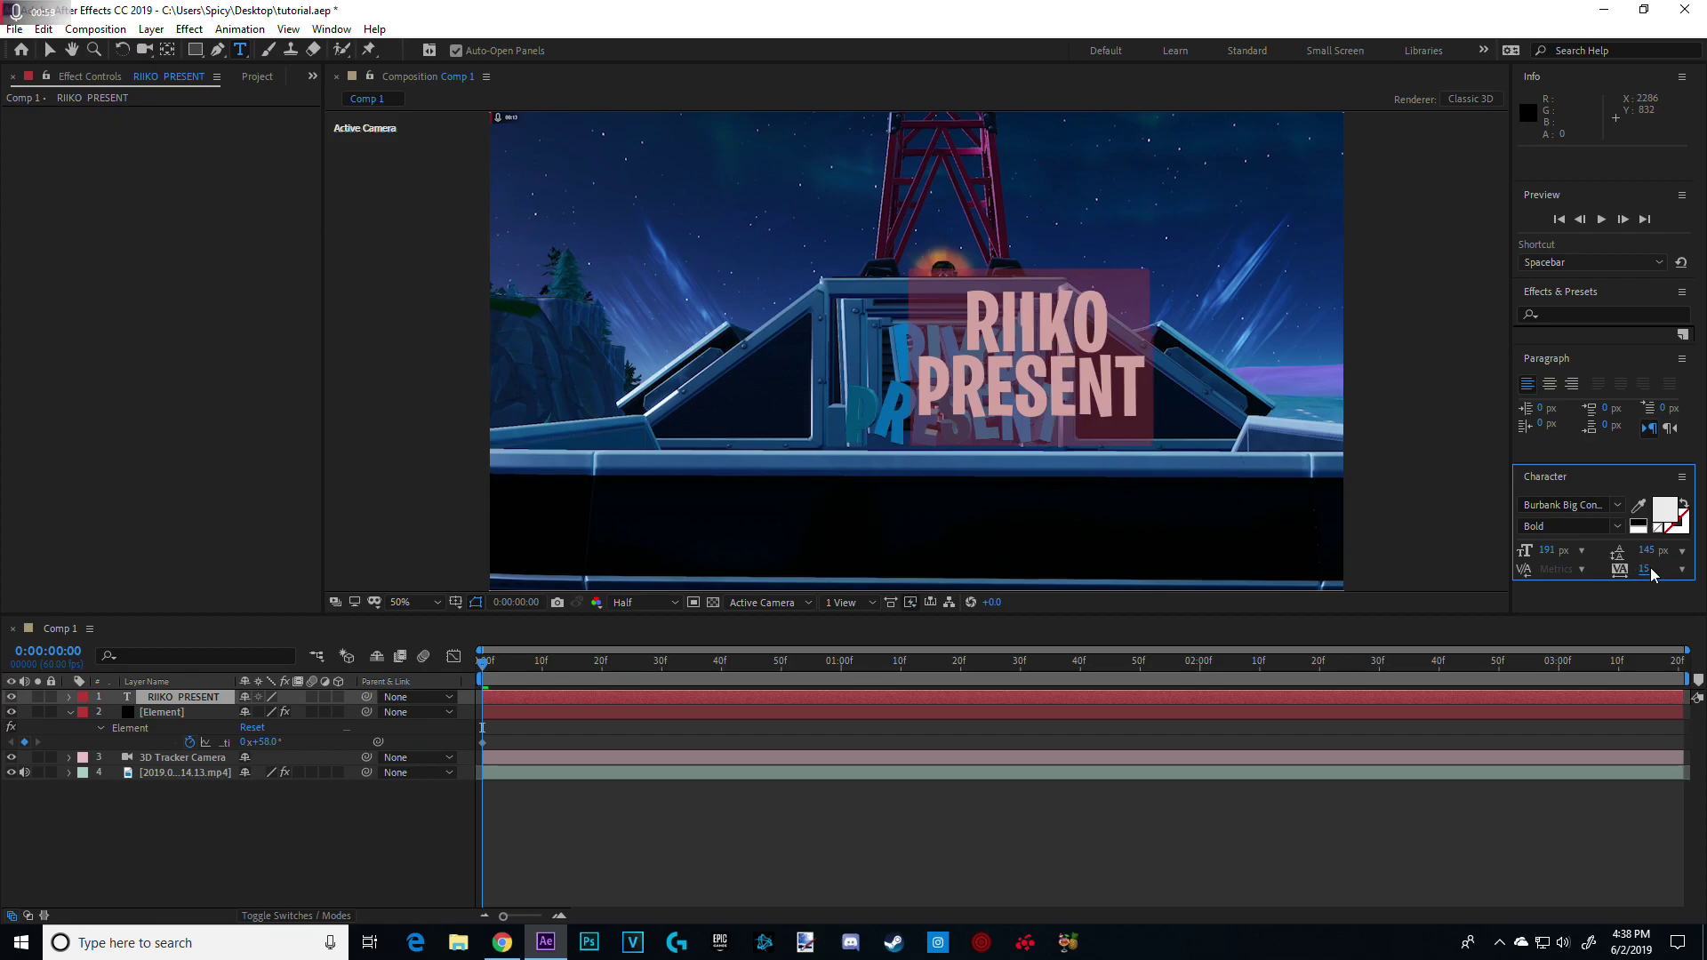
click(11, 697)
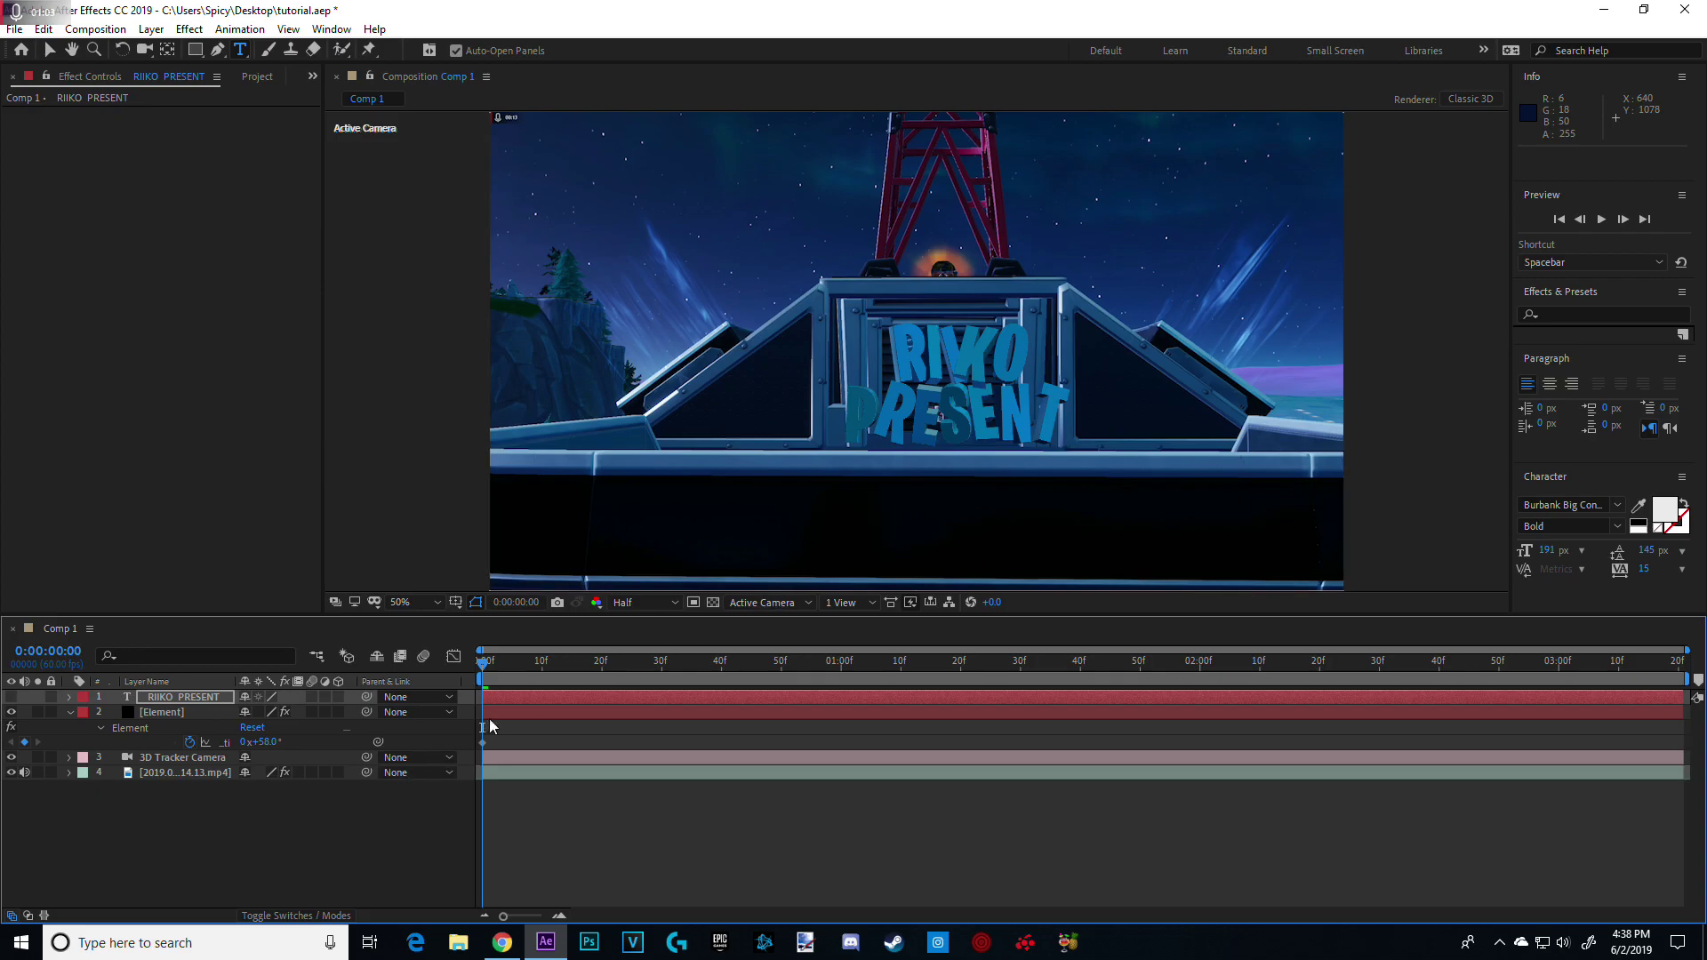
Add a Rotation Random keyframe of 0° at 0:00:02:11
drag(487, 669, 1266, 669)
click(258, 742)
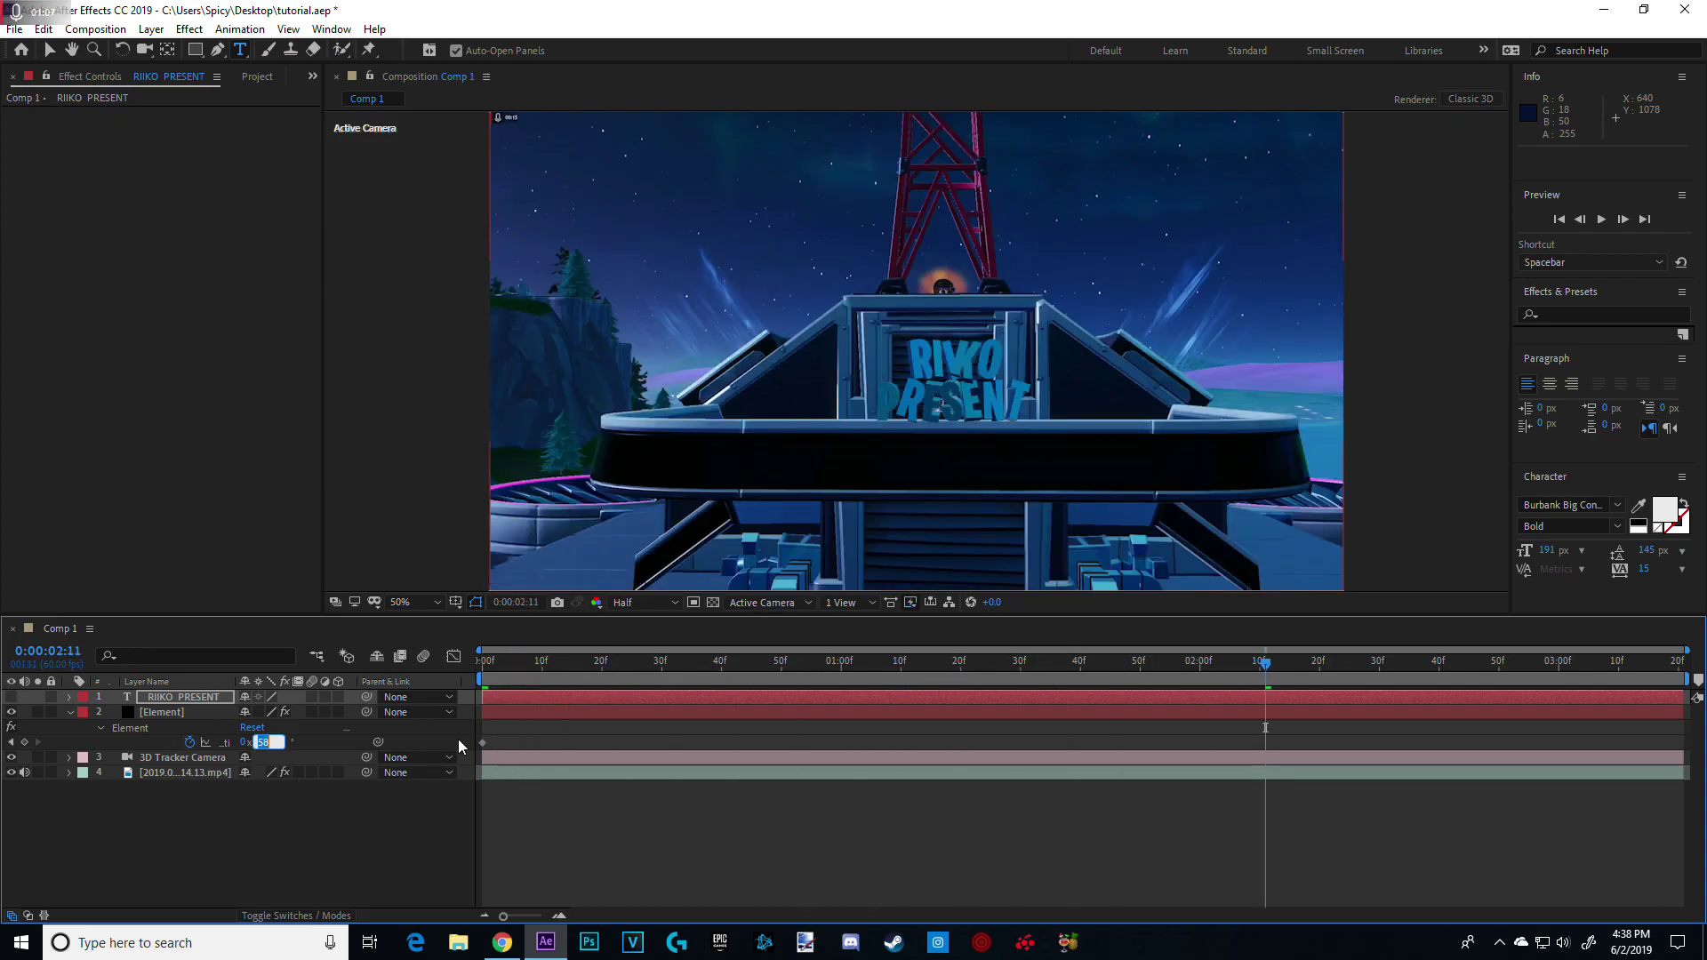
text(0)
key(Return)
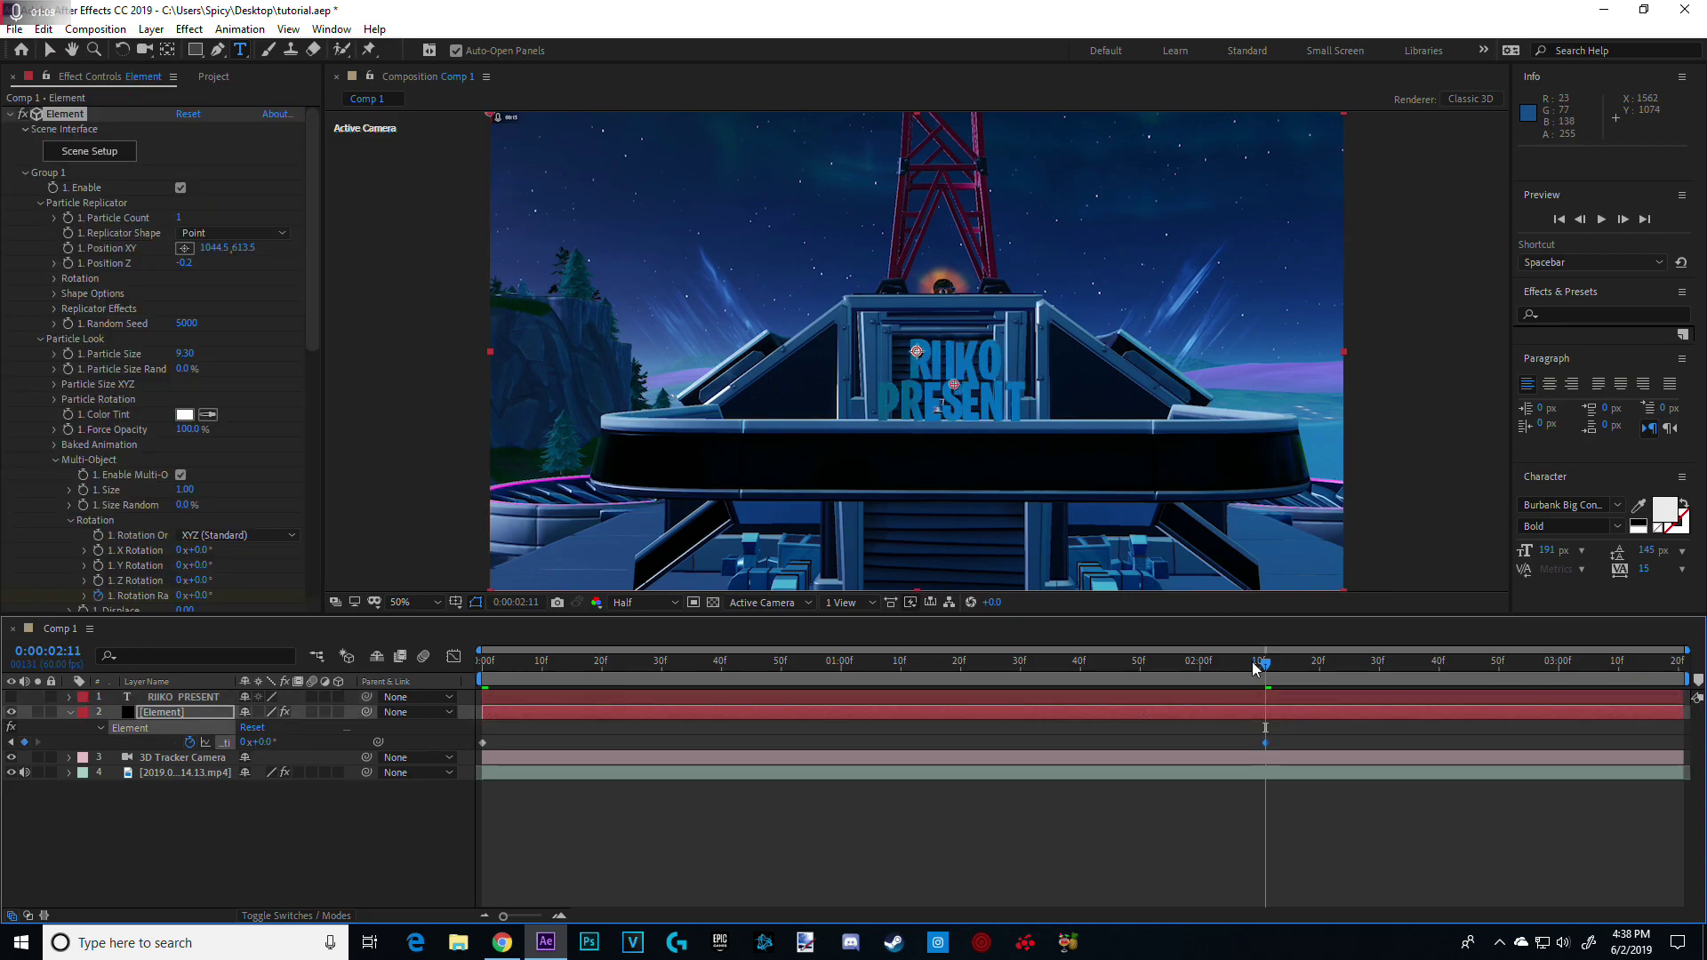
Preview the rotation animation from the start, keeping the end keyframe at 0:00:02:11
drag(1270, 667, 476, 681)
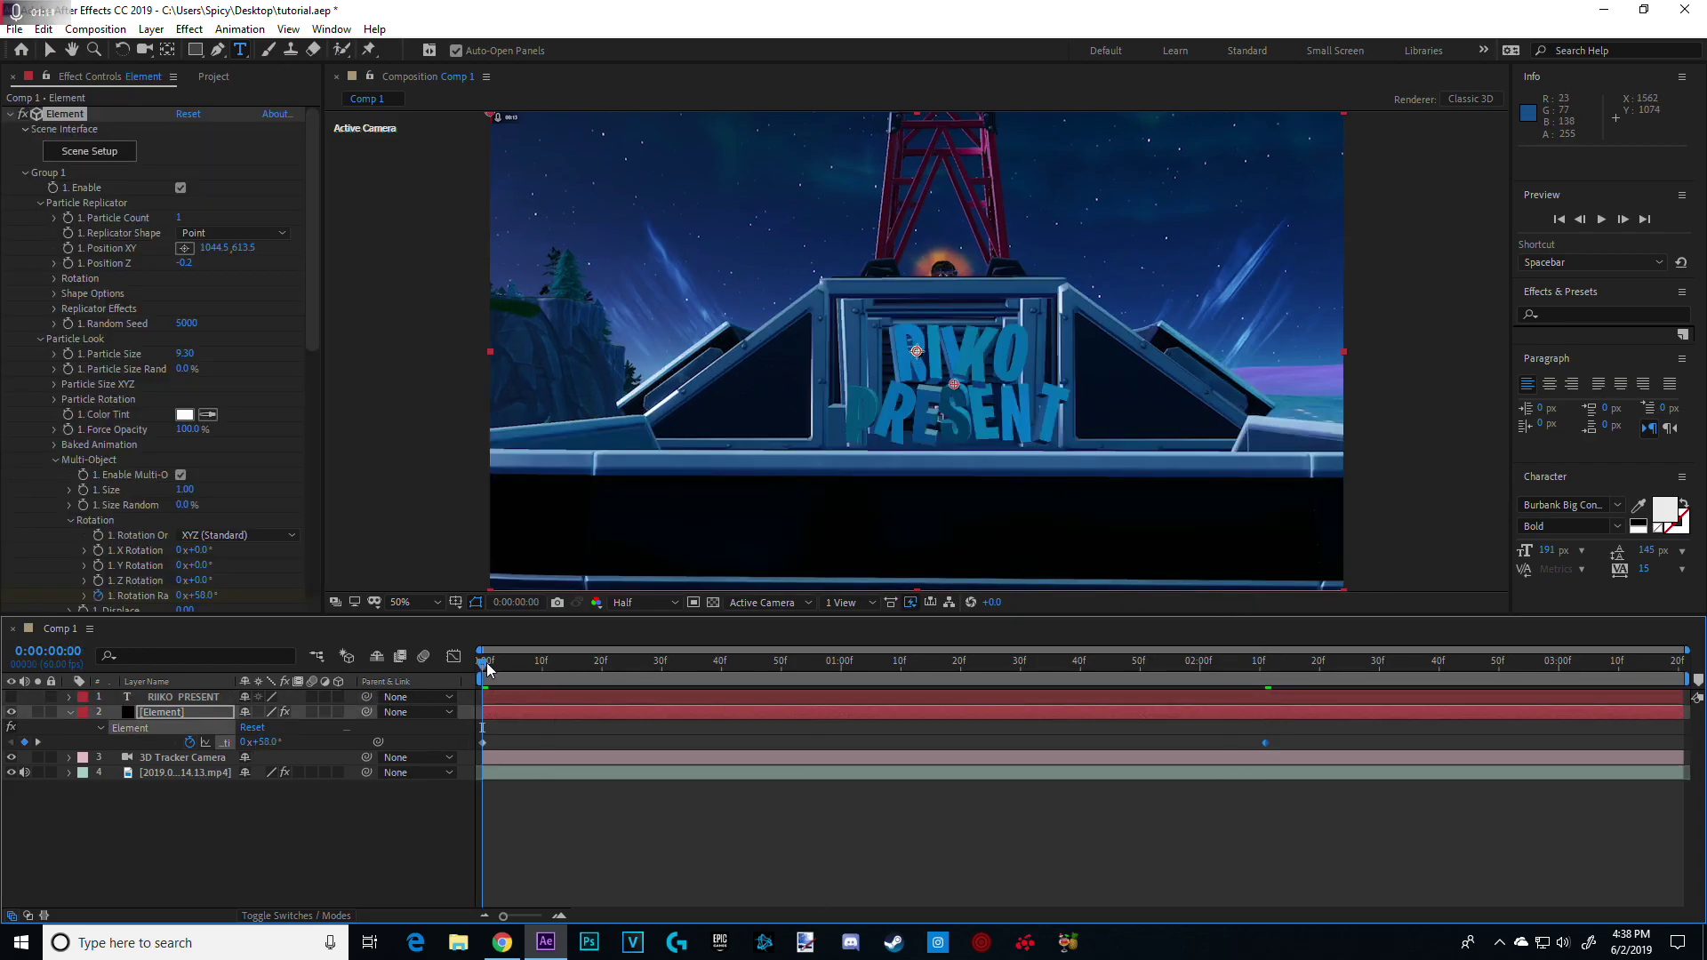
key(space)
key(space)
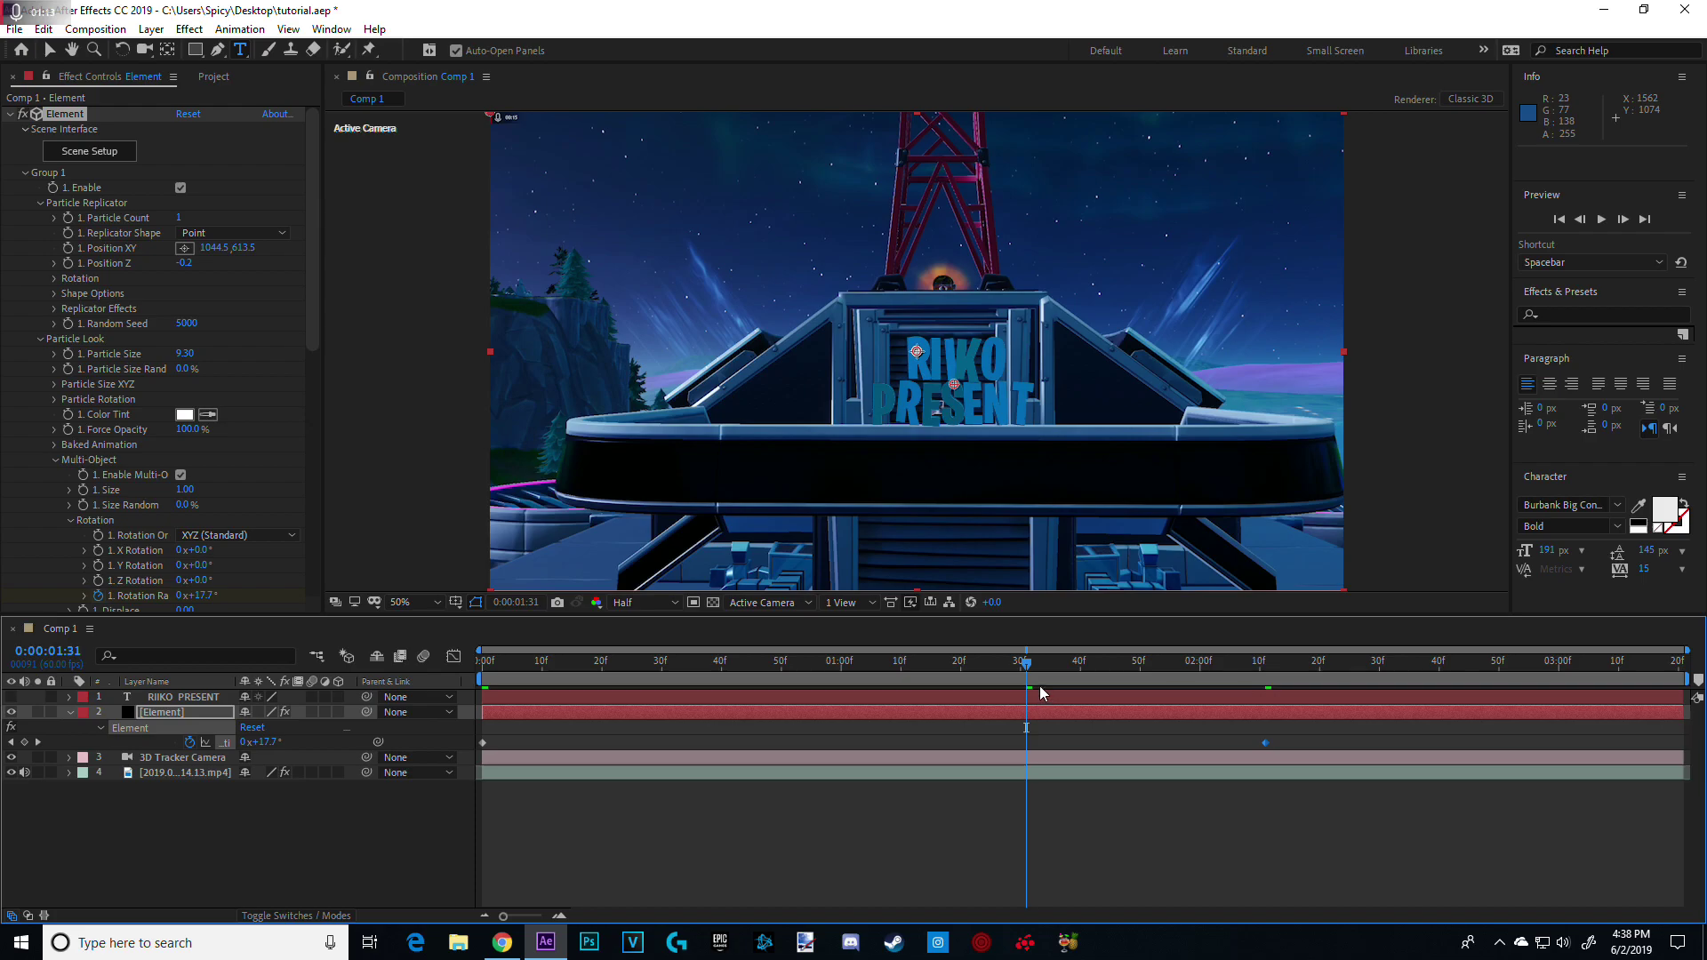
key(k)
mouse_move(1265, 743)
mouse_down()
mouse_move(1397, 743)
mouse_move(1267, 744)
mouse_up()
click(944, 836)
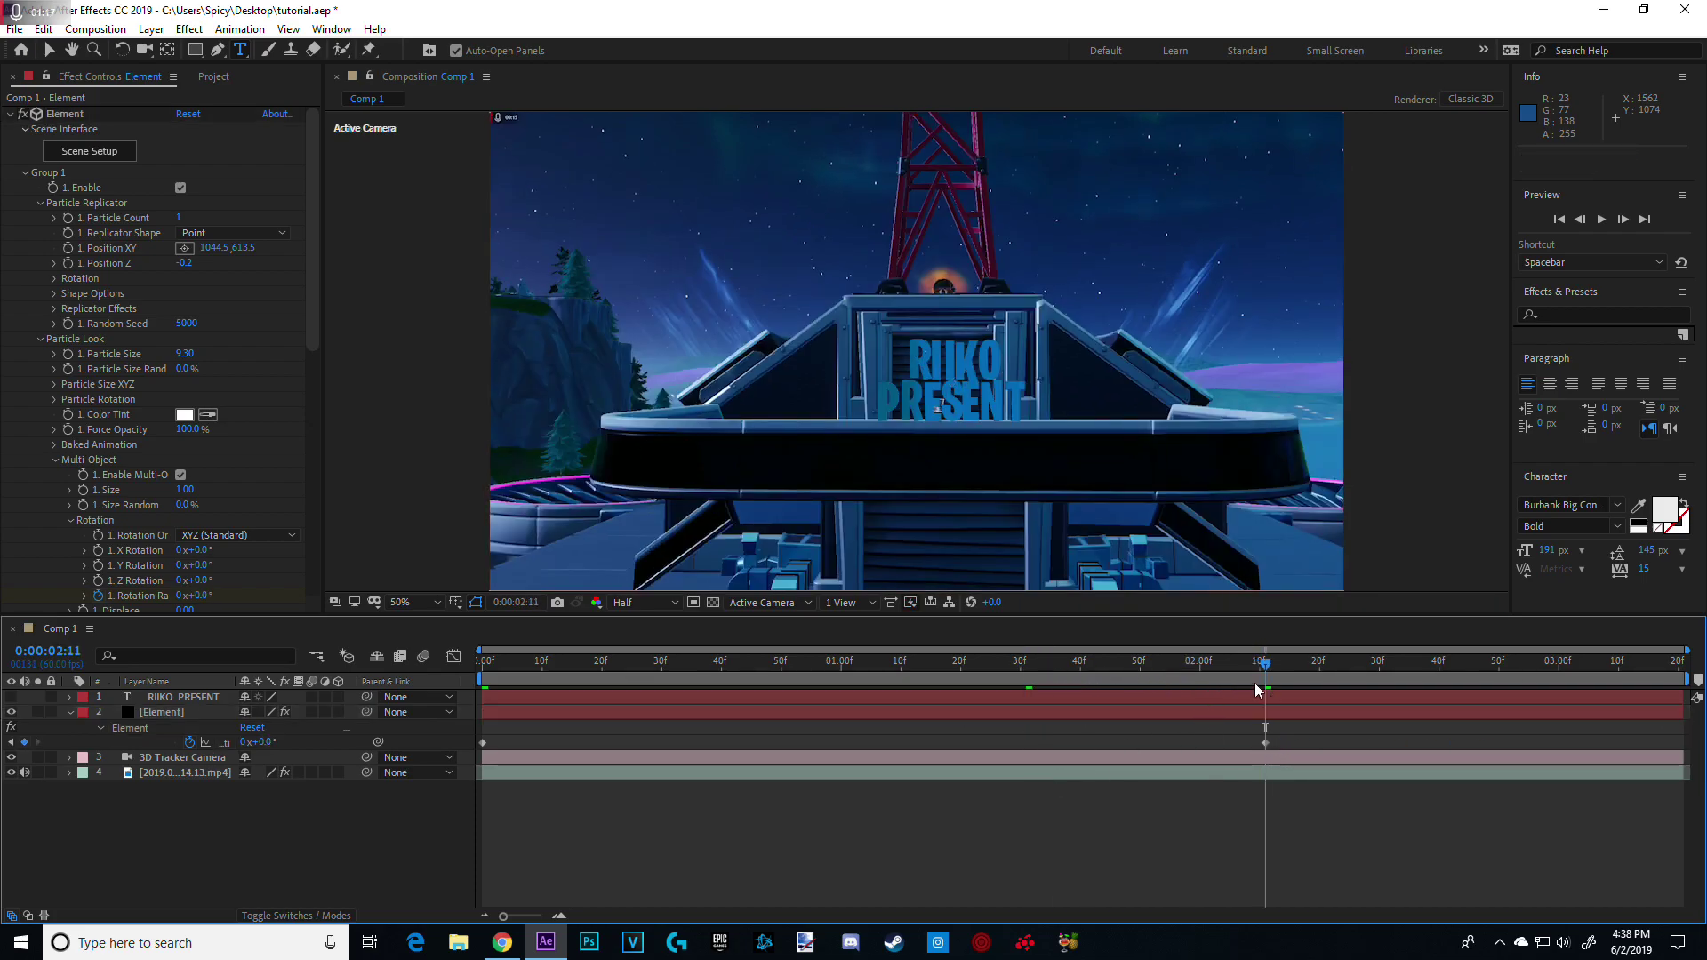
key(Home)
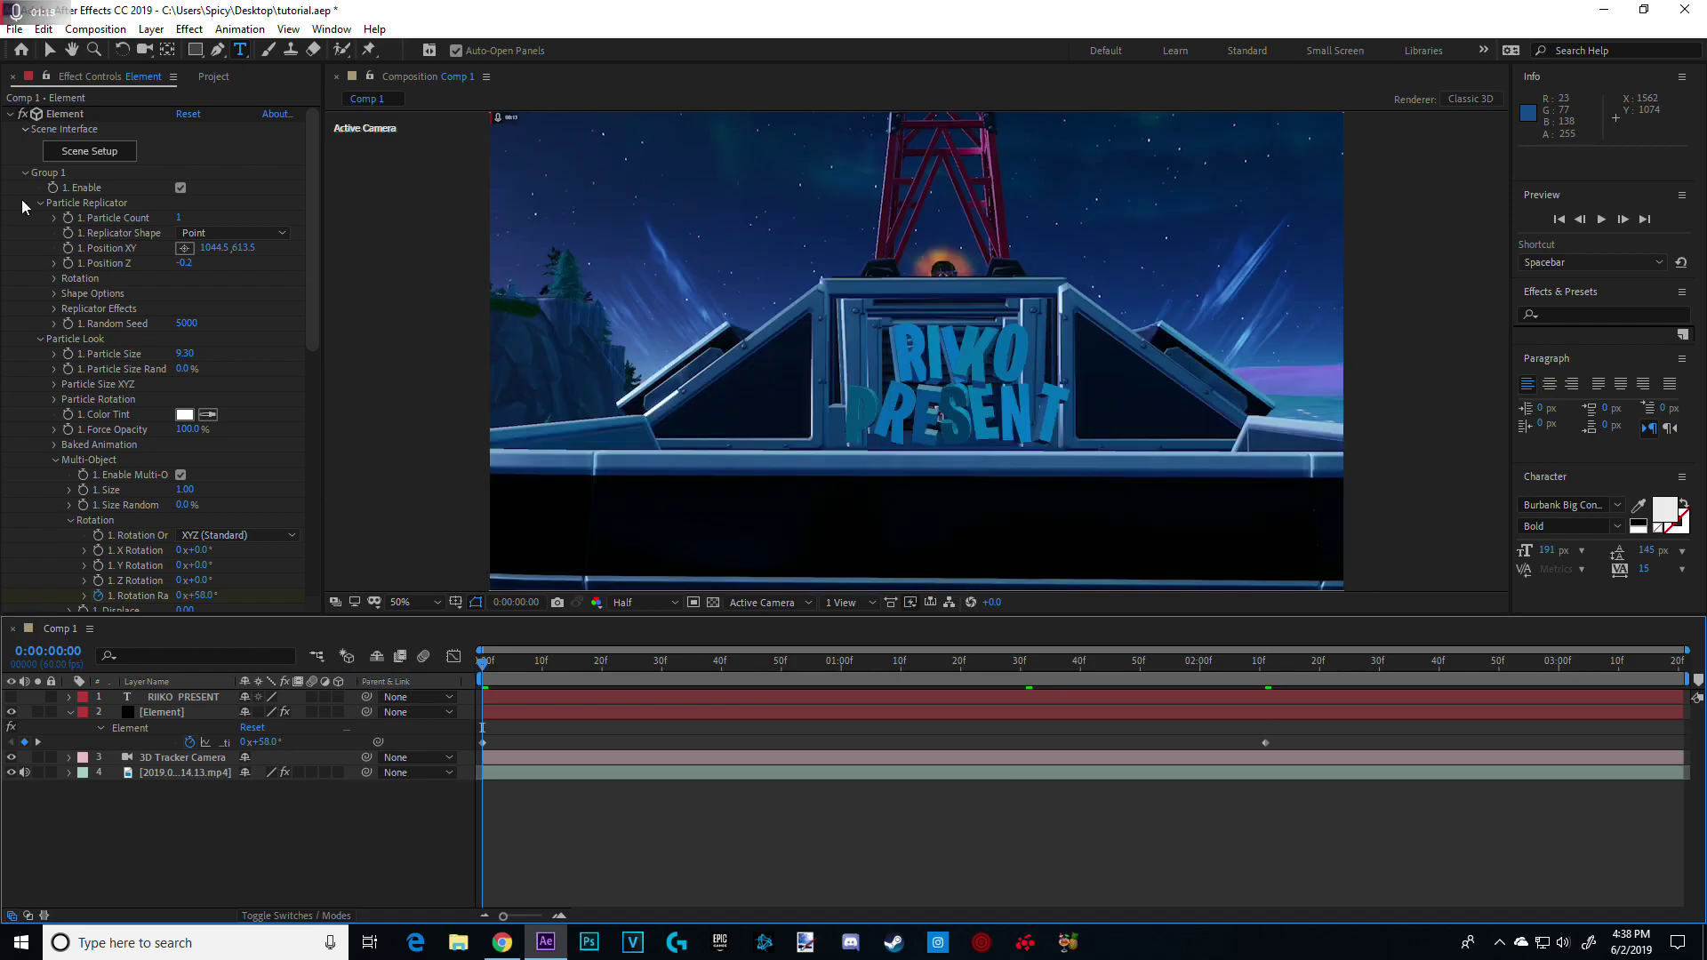
click(25, 173)
Try the Dramatic, Clean Blue, Single Light, Warm, Sun and Product lighting presets, then choose Spot Blue
scroll(31, 329, down, 3)
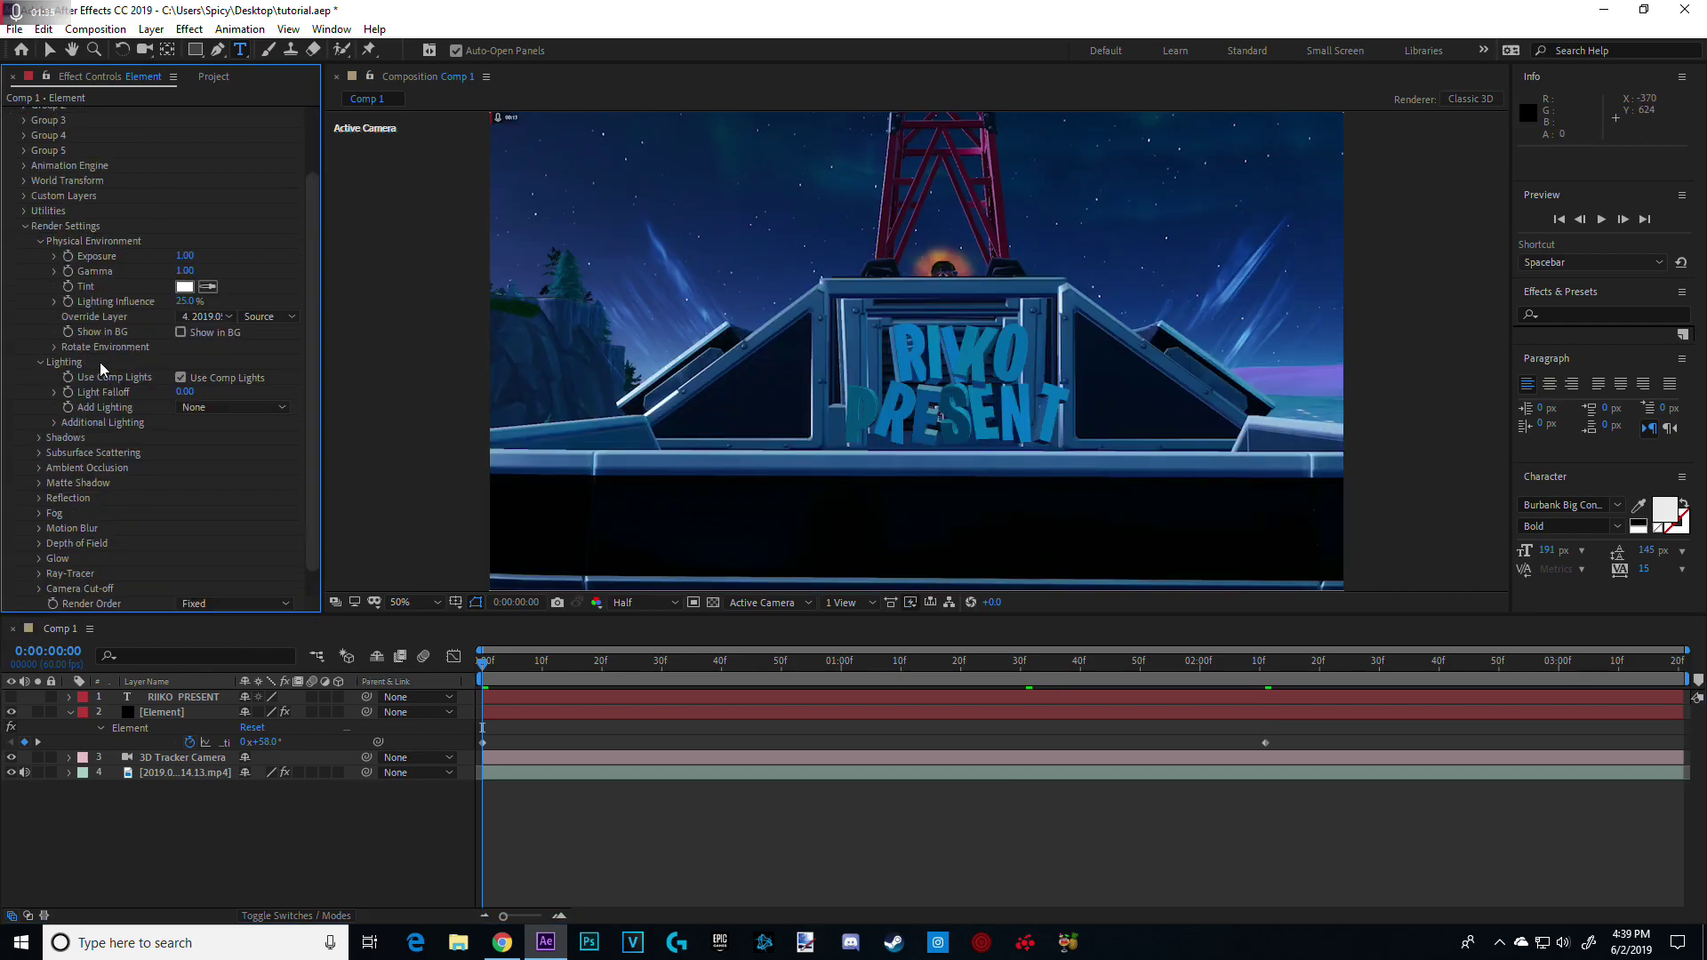
click(39, 241)
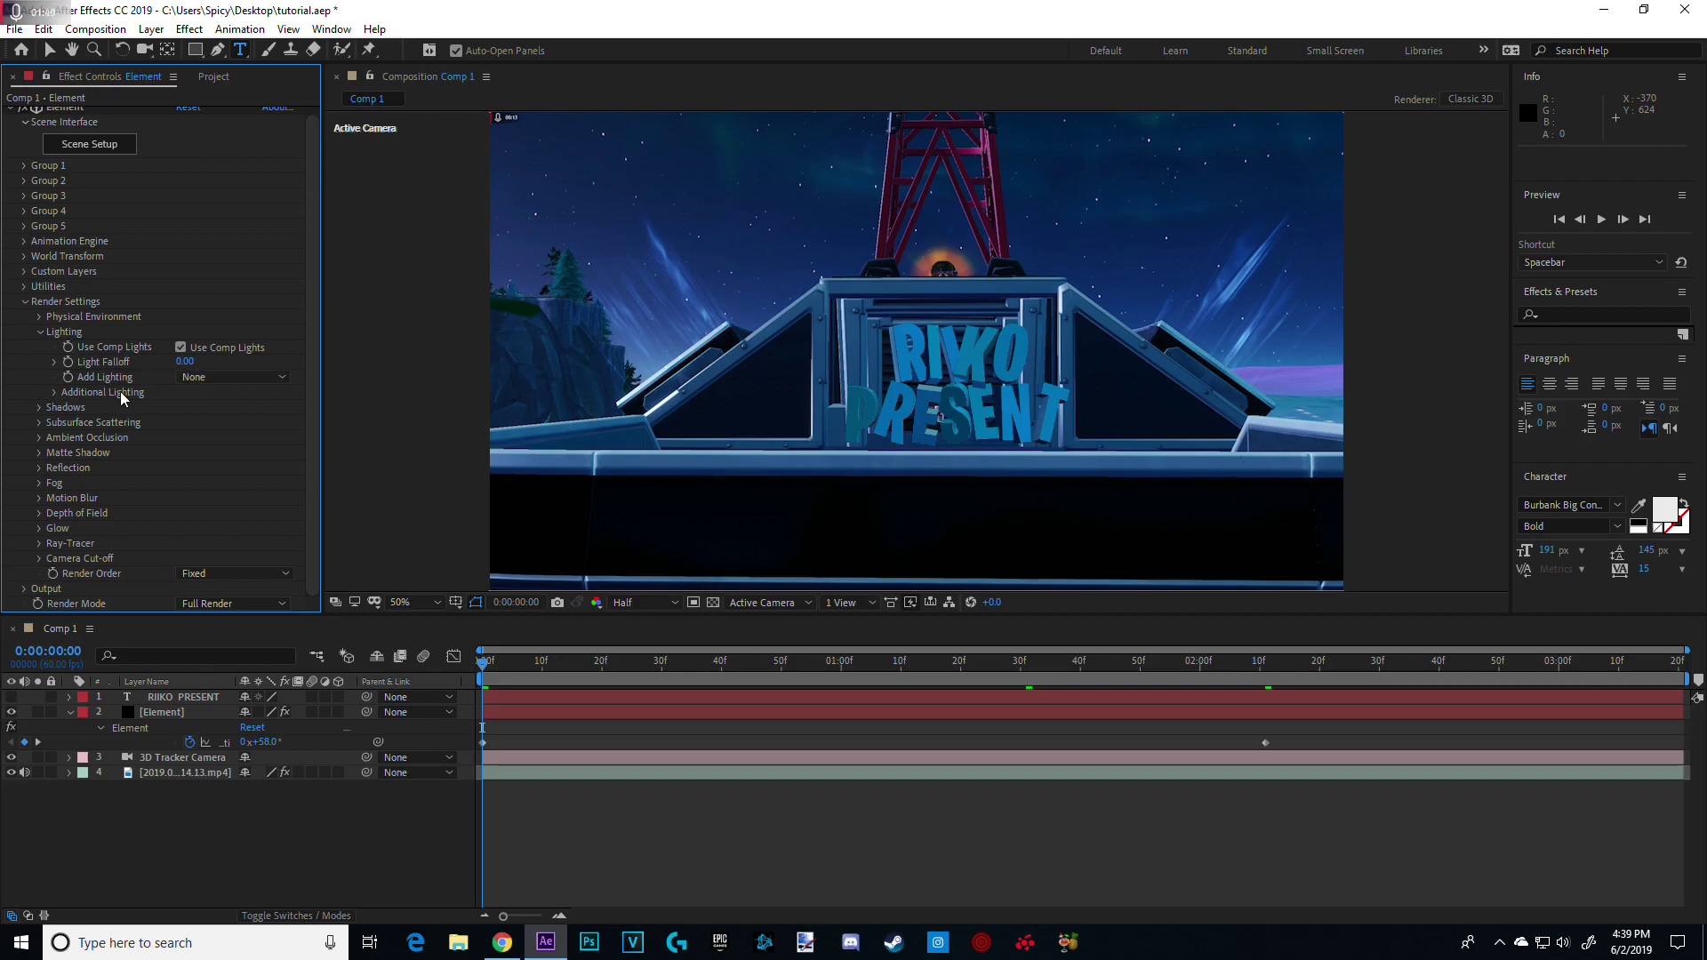
click(235, 377)
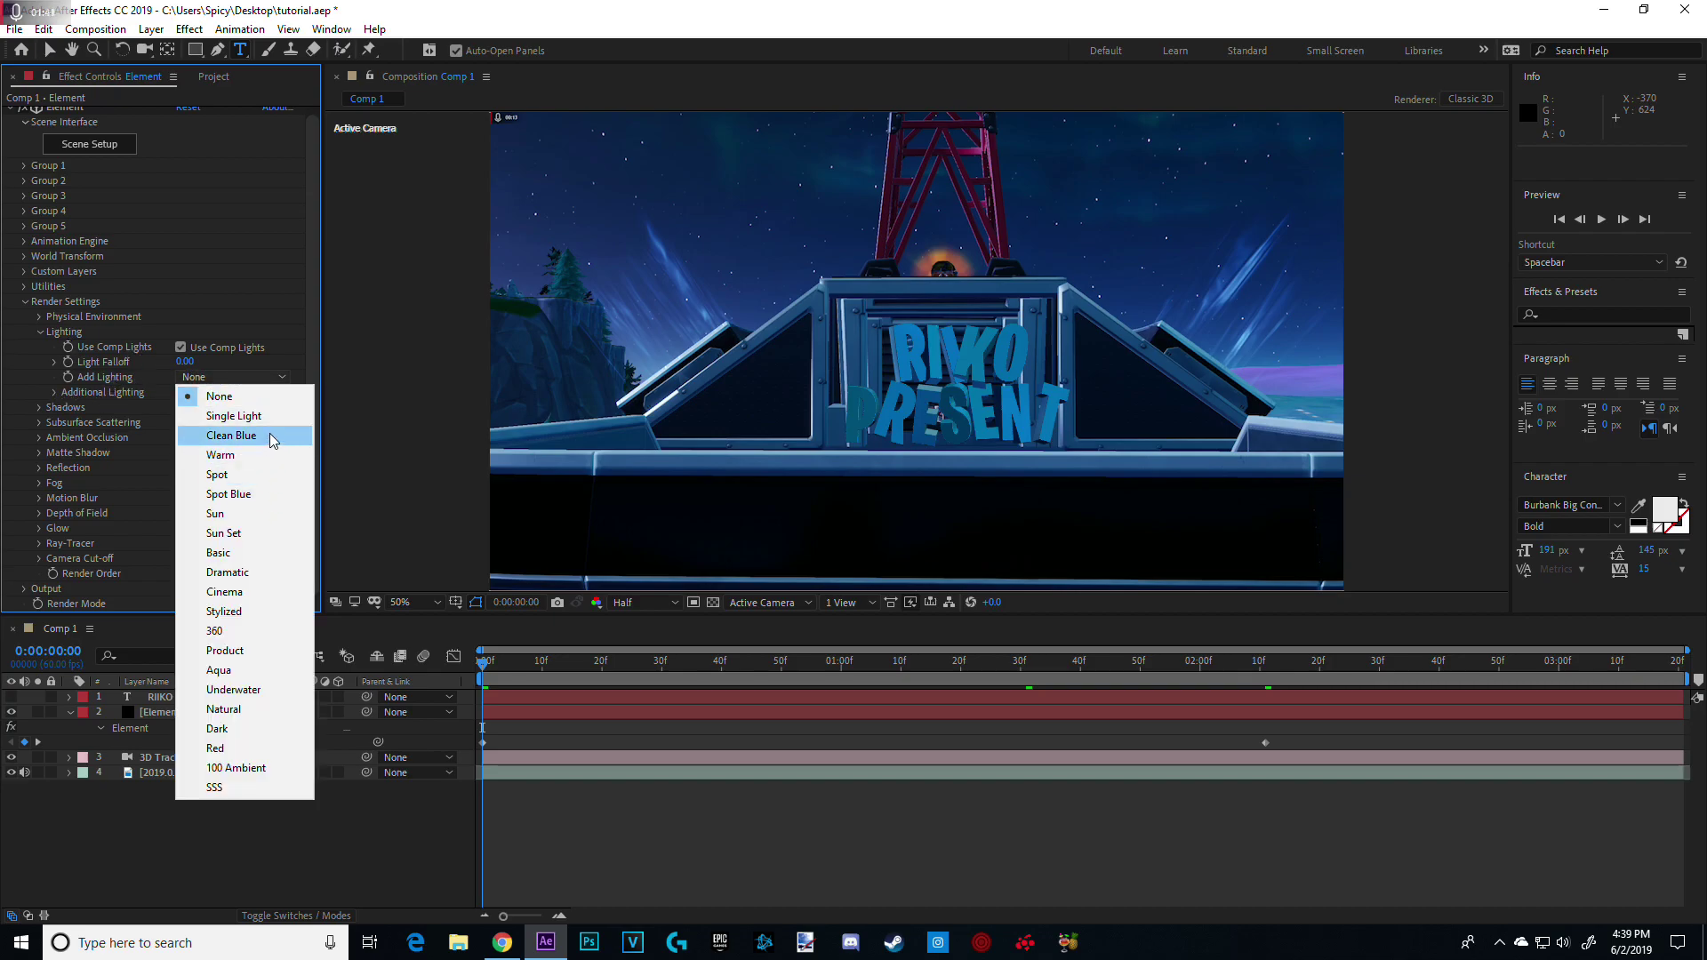
click(264, 572)
click(247, 370)
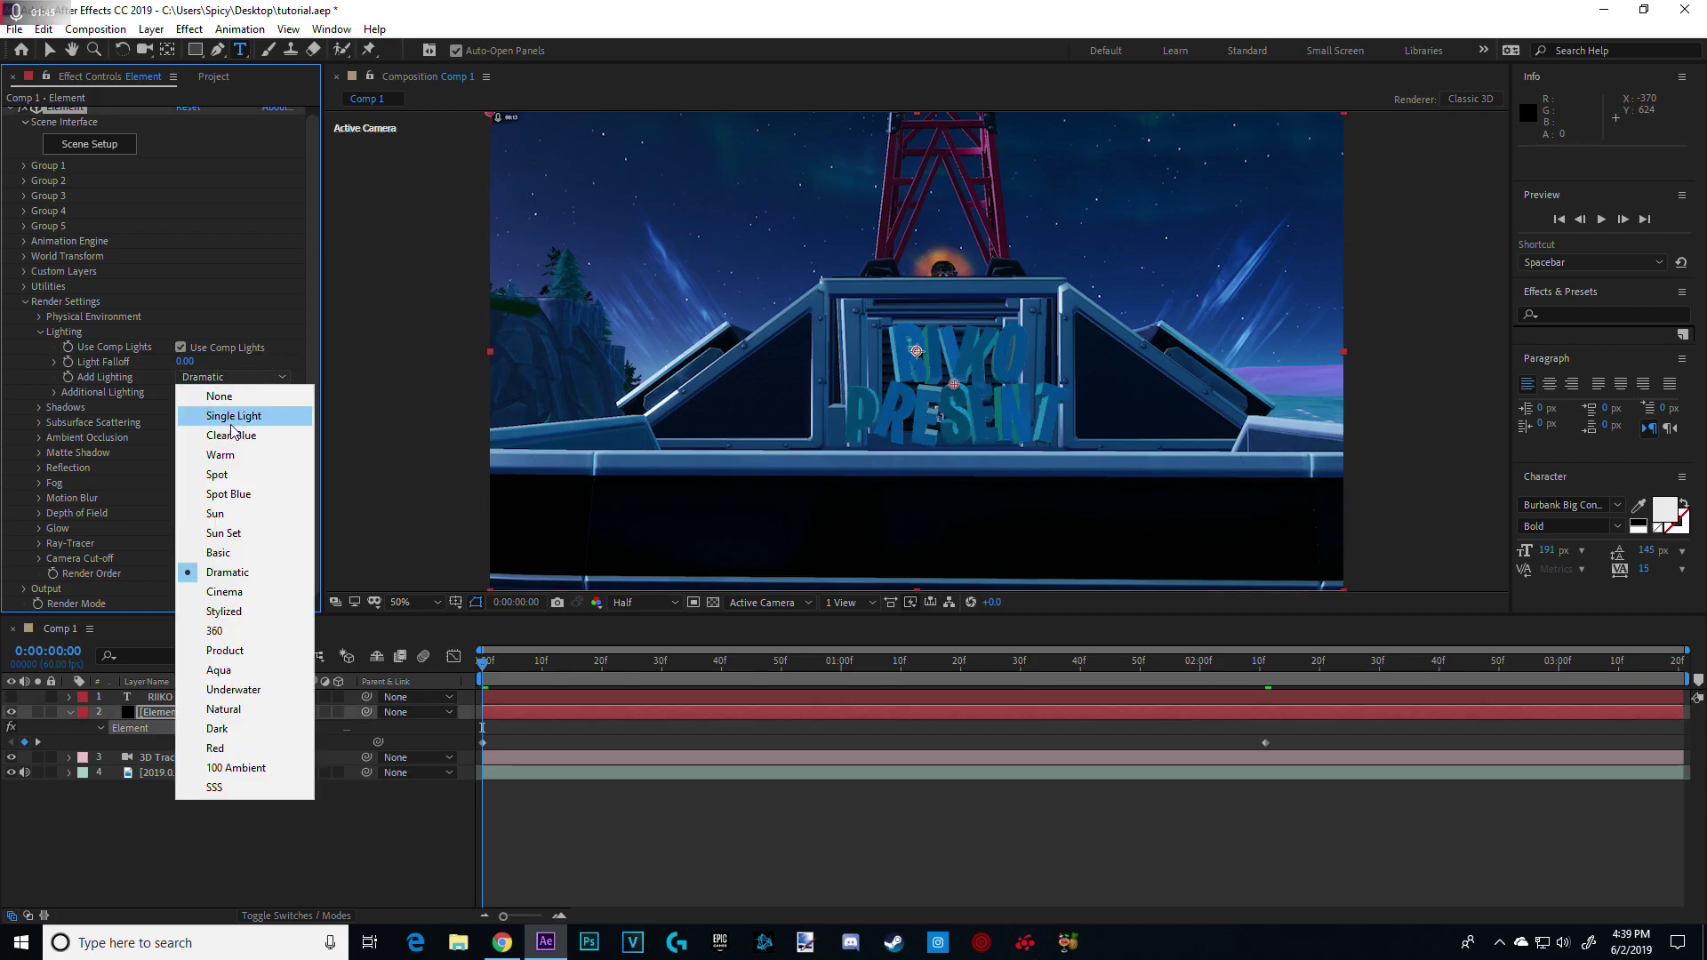
click(230, 427)
click(256, 377)
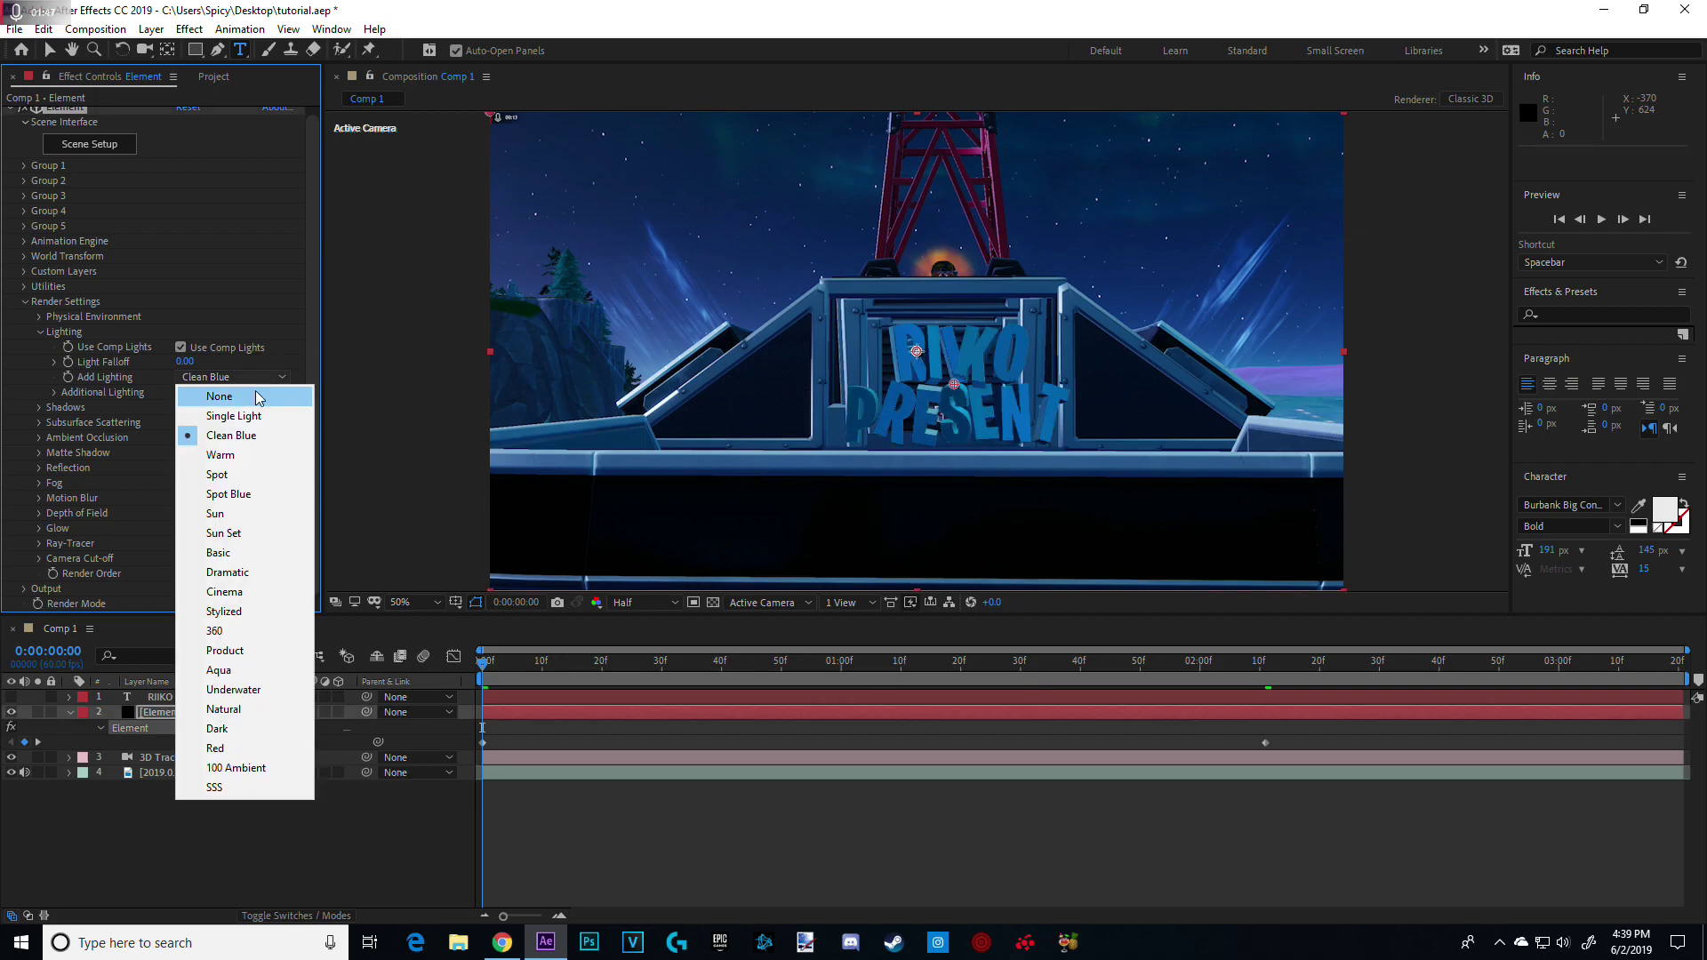
click(263, 415)
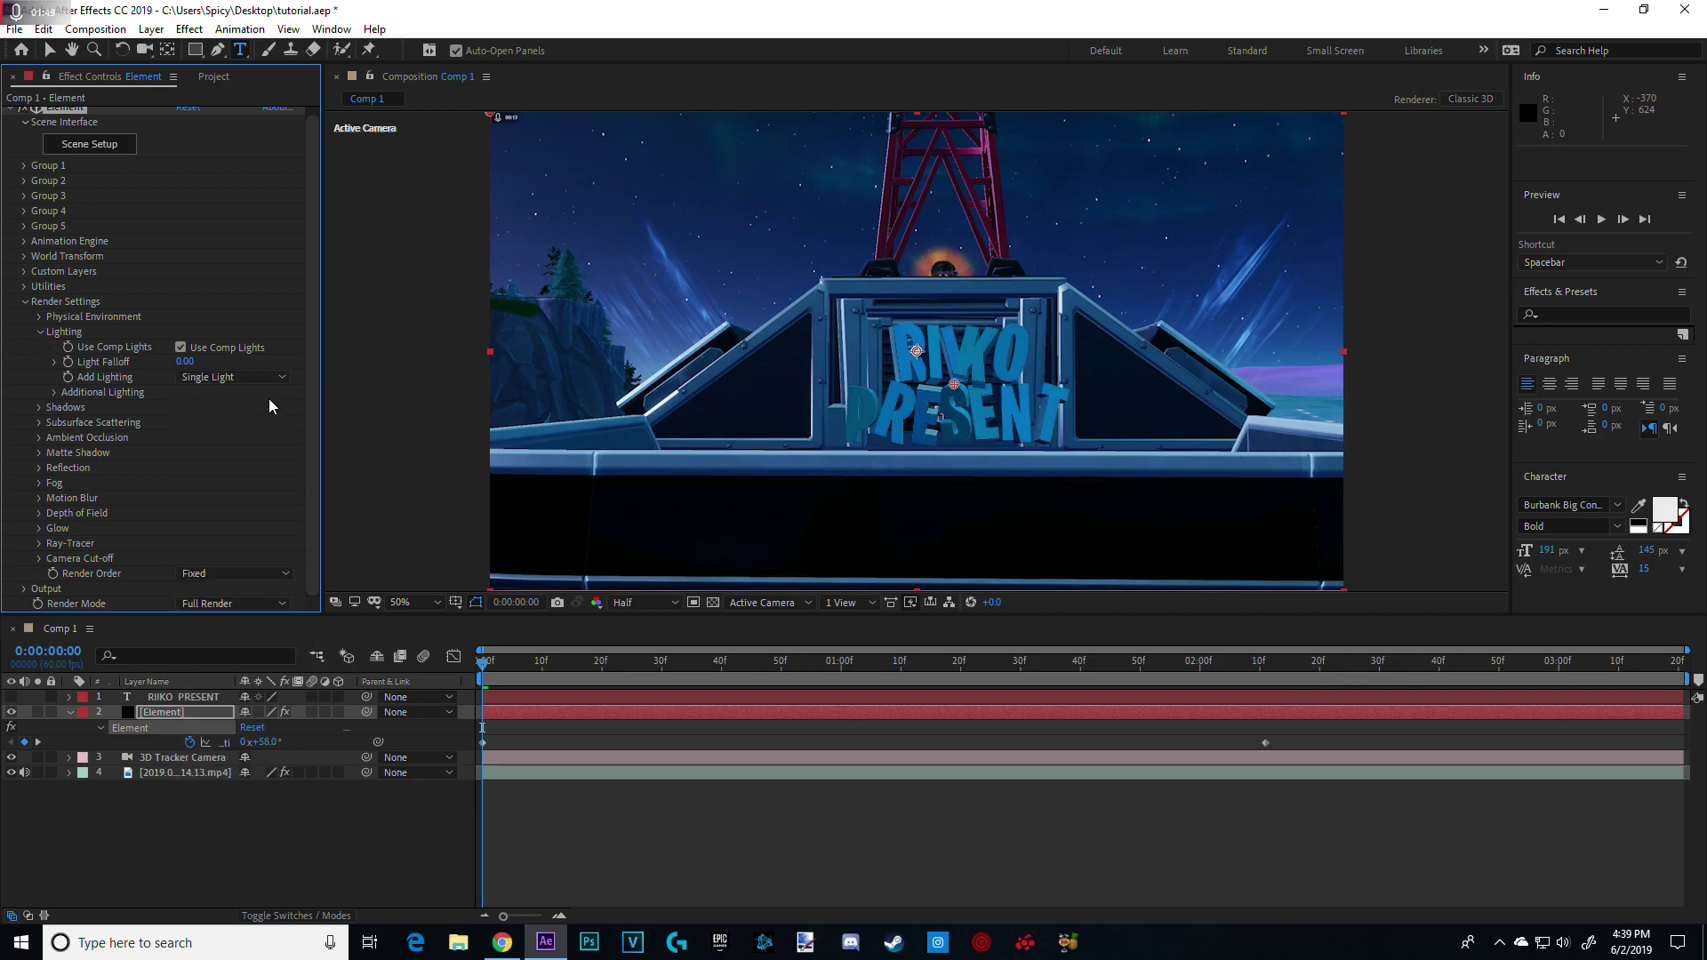
click(266, 377)
click(249, 458)
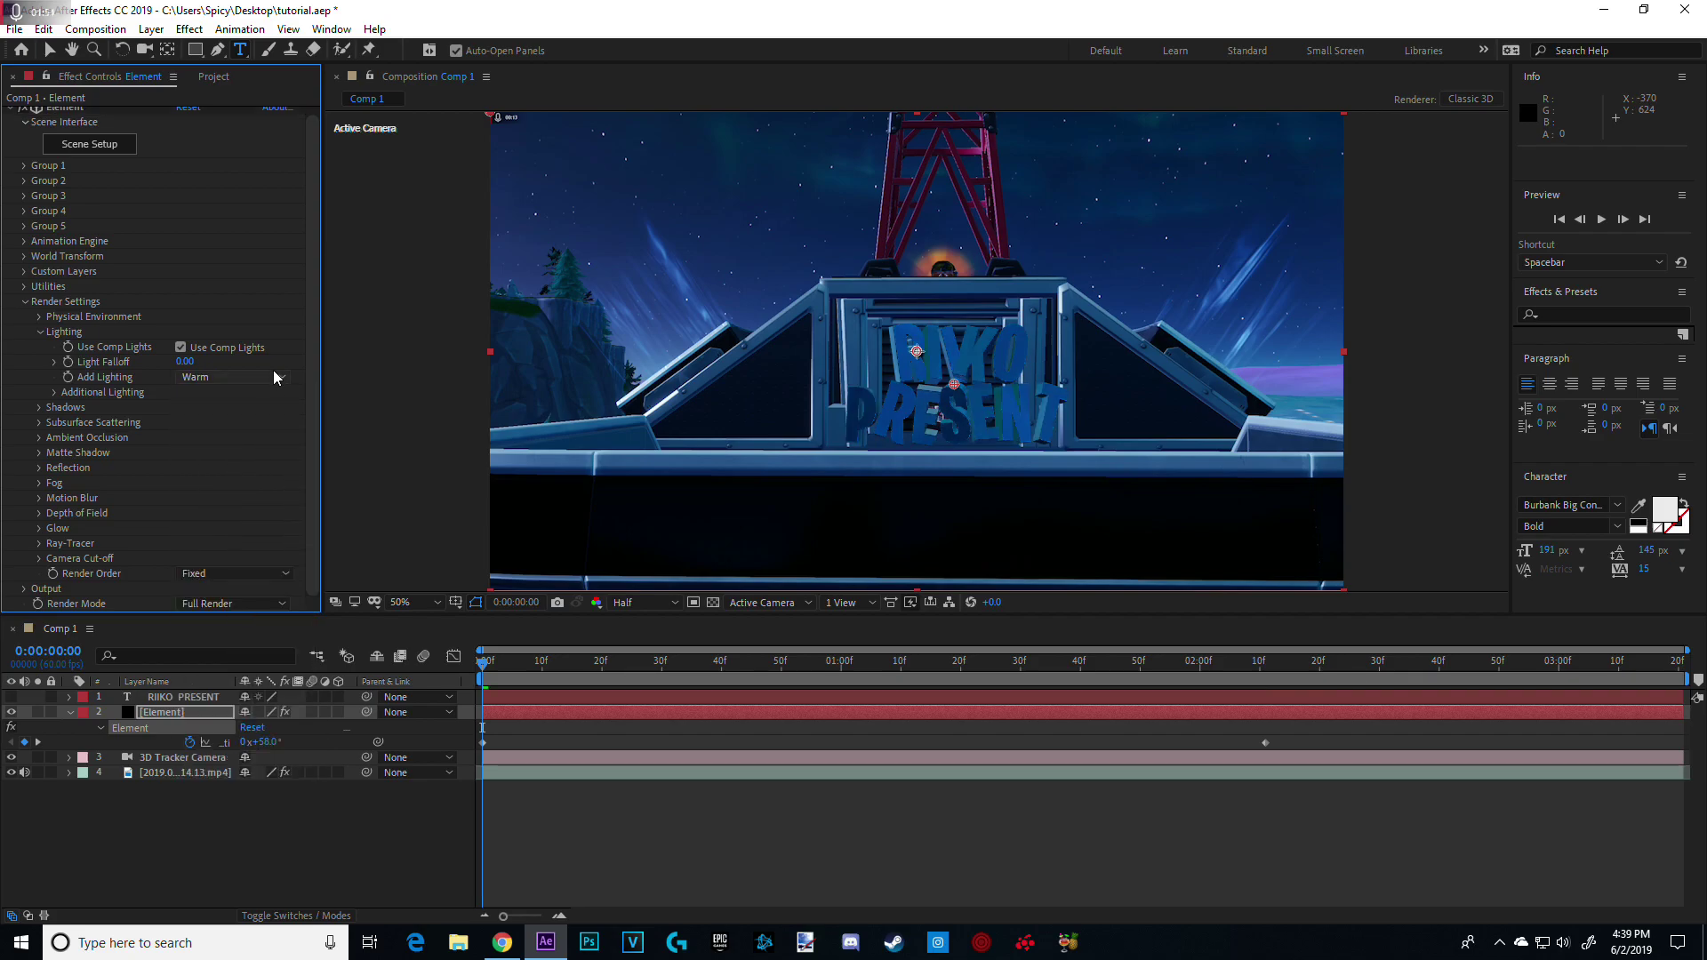
click(270, 377)
click(239, 489)
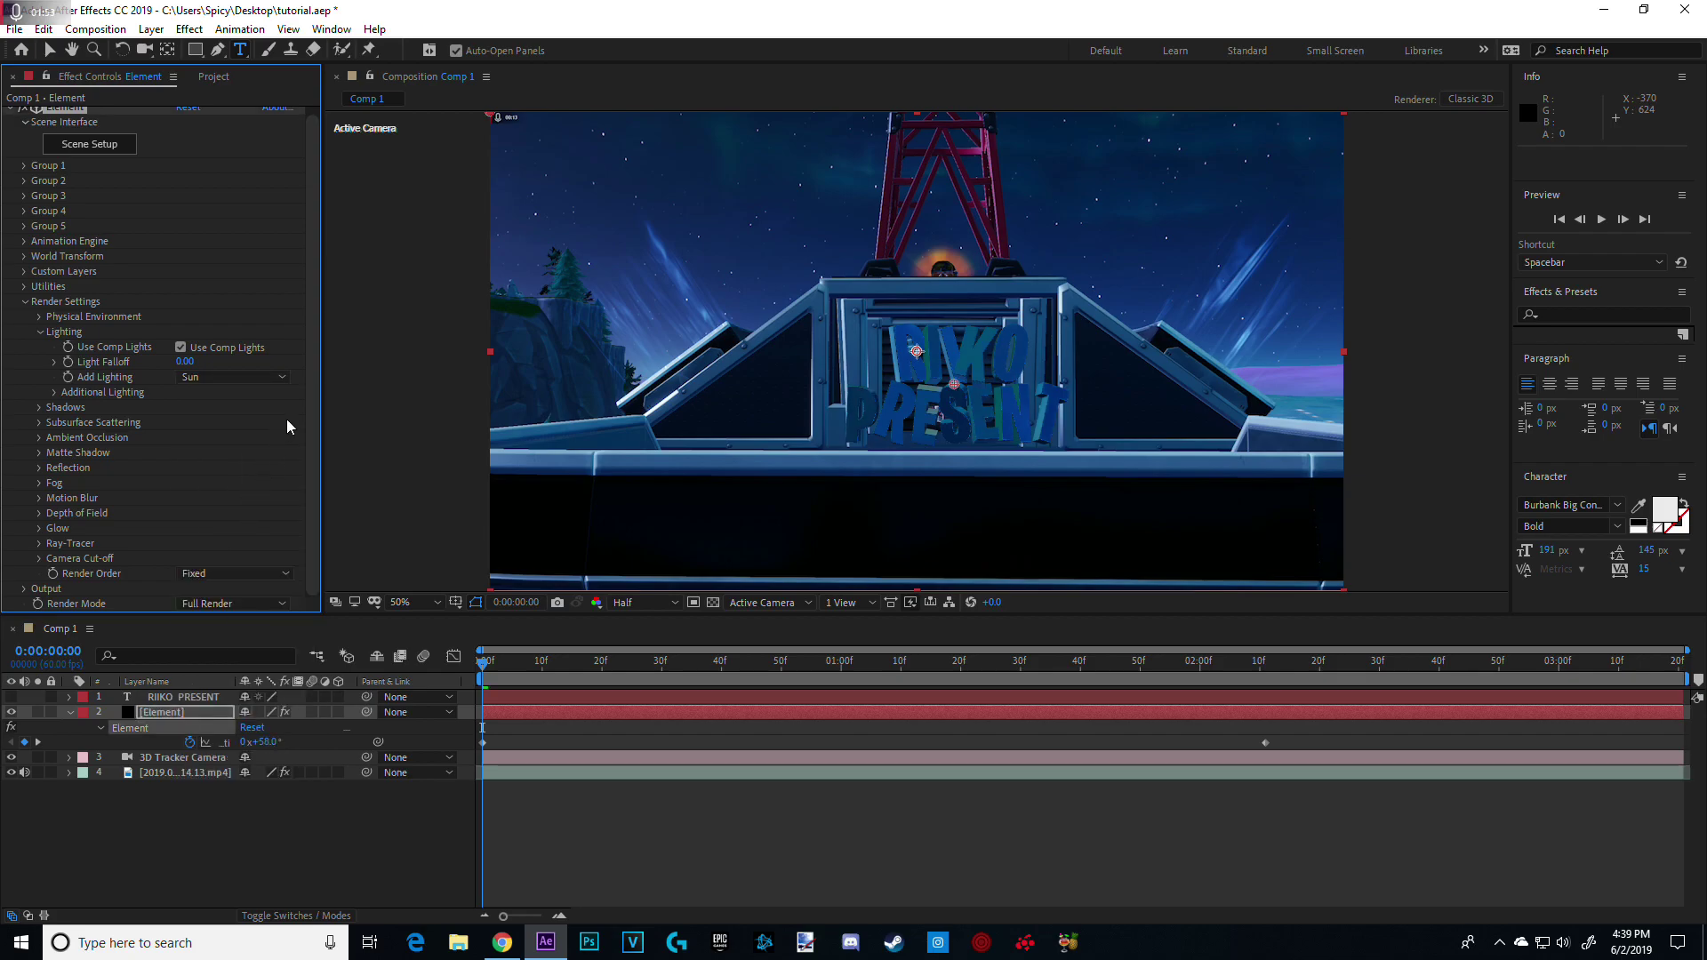
click(267, 377)
click(281, 634)
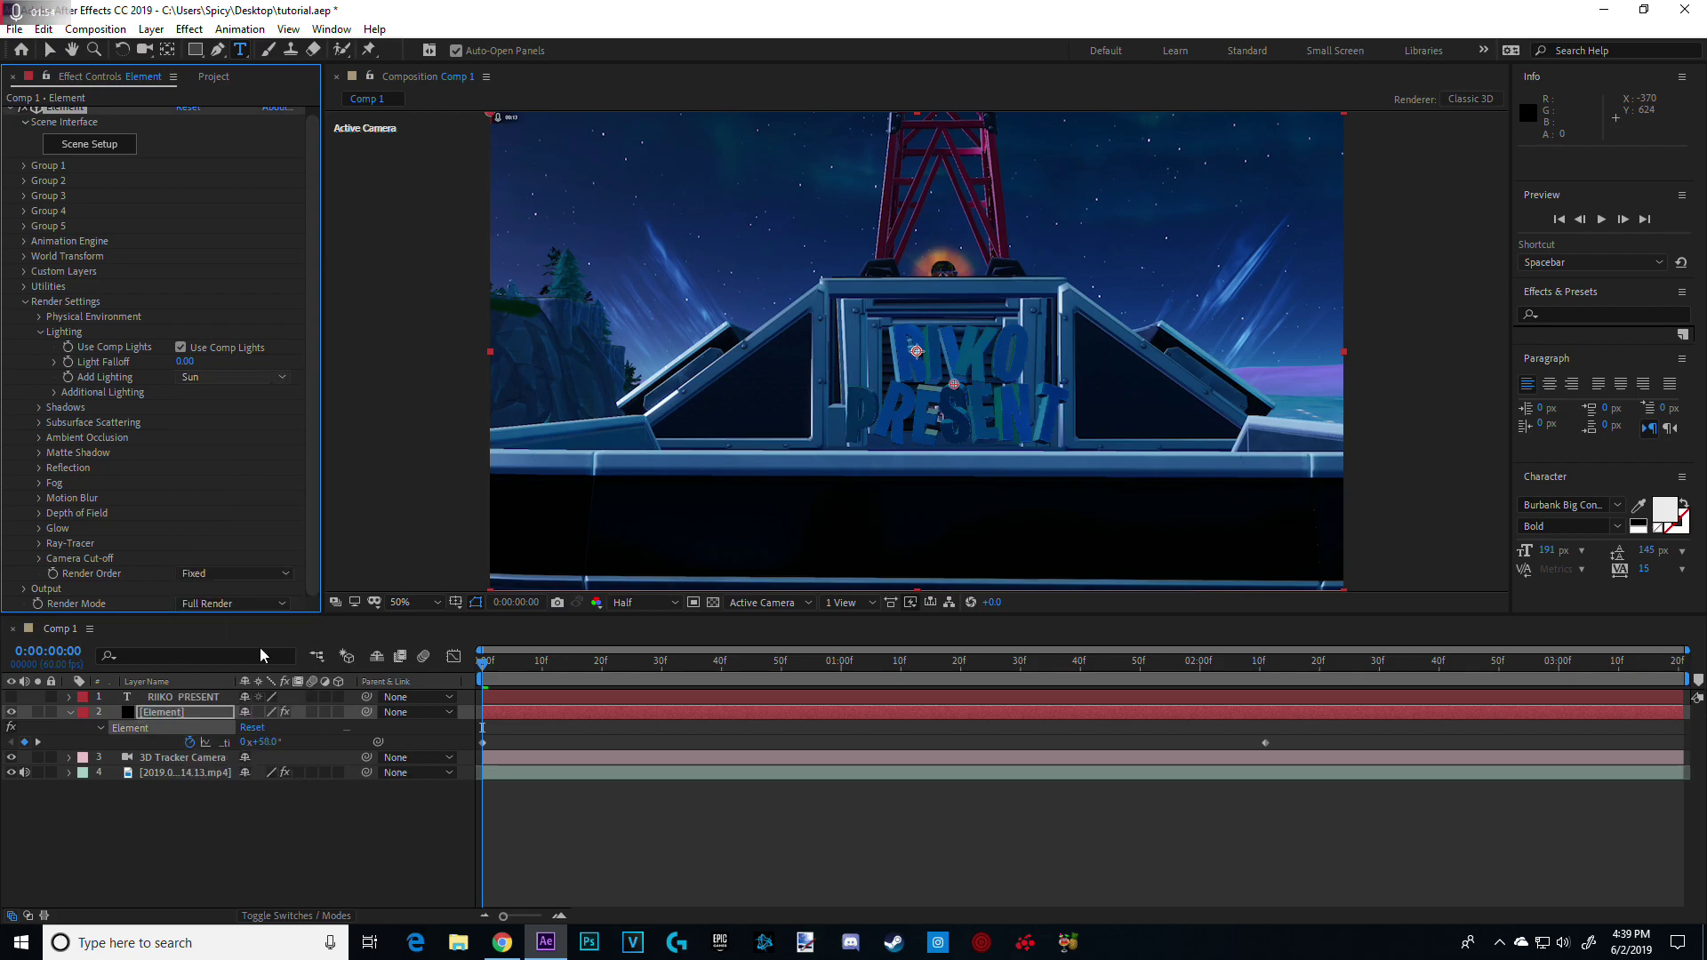
click(276, 377)
click(256, 478)
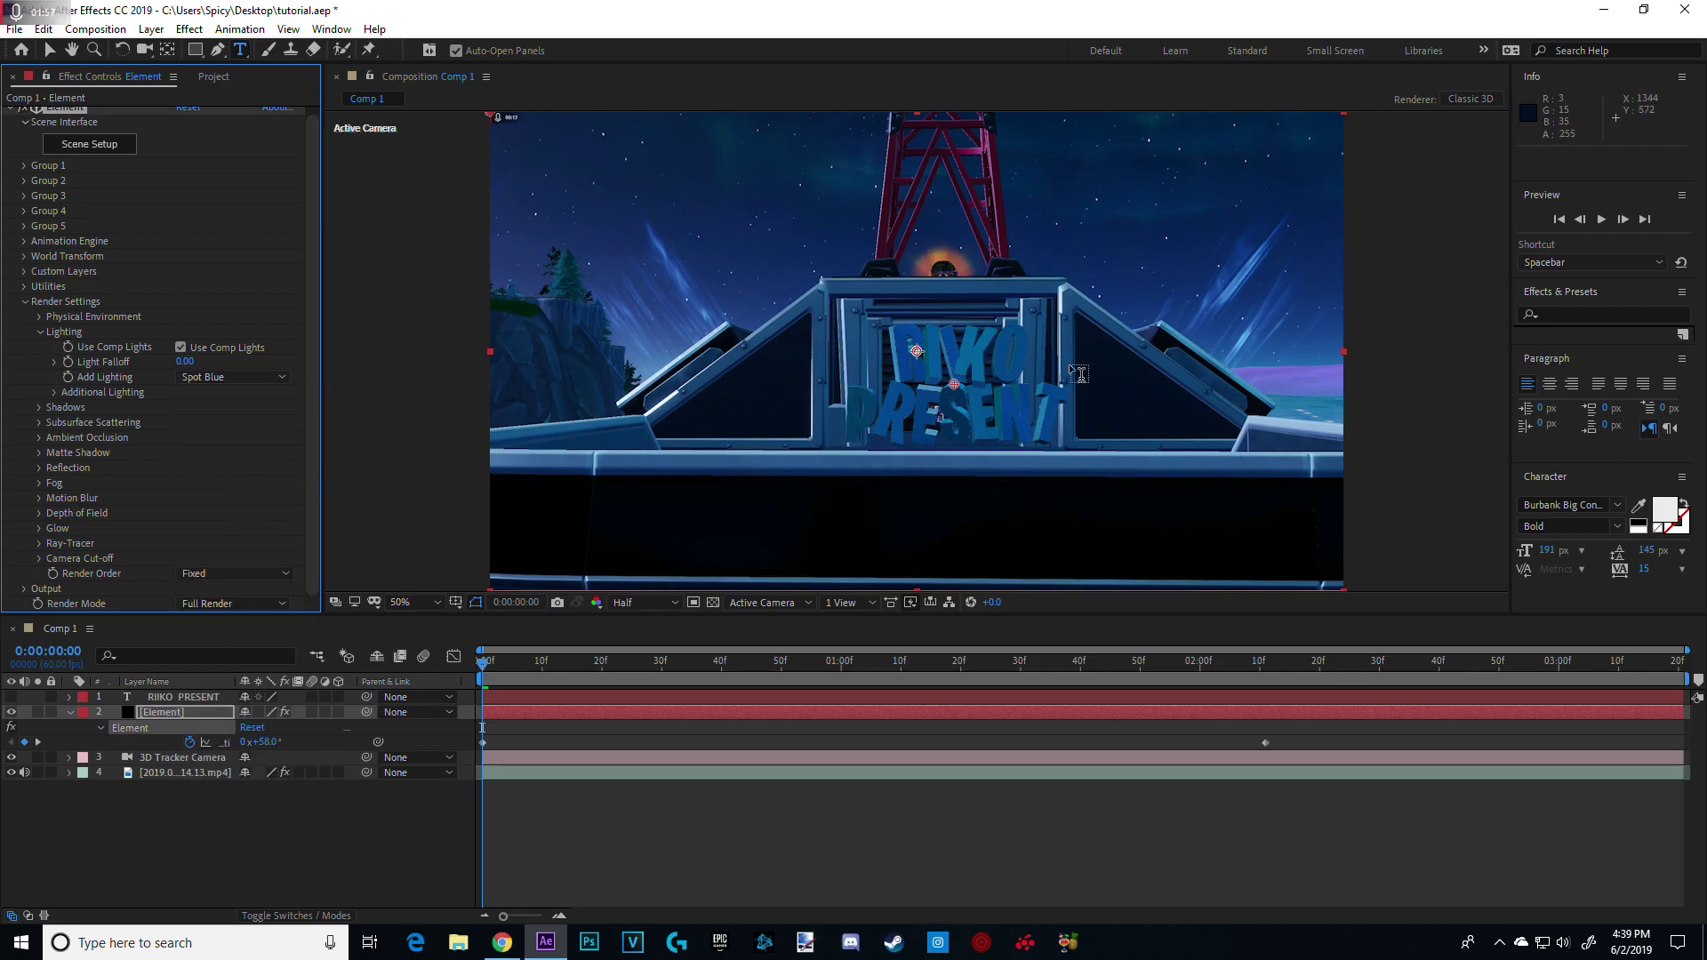
Set the Additional Lighting brightness multiplier to 150%
click(417, 440)
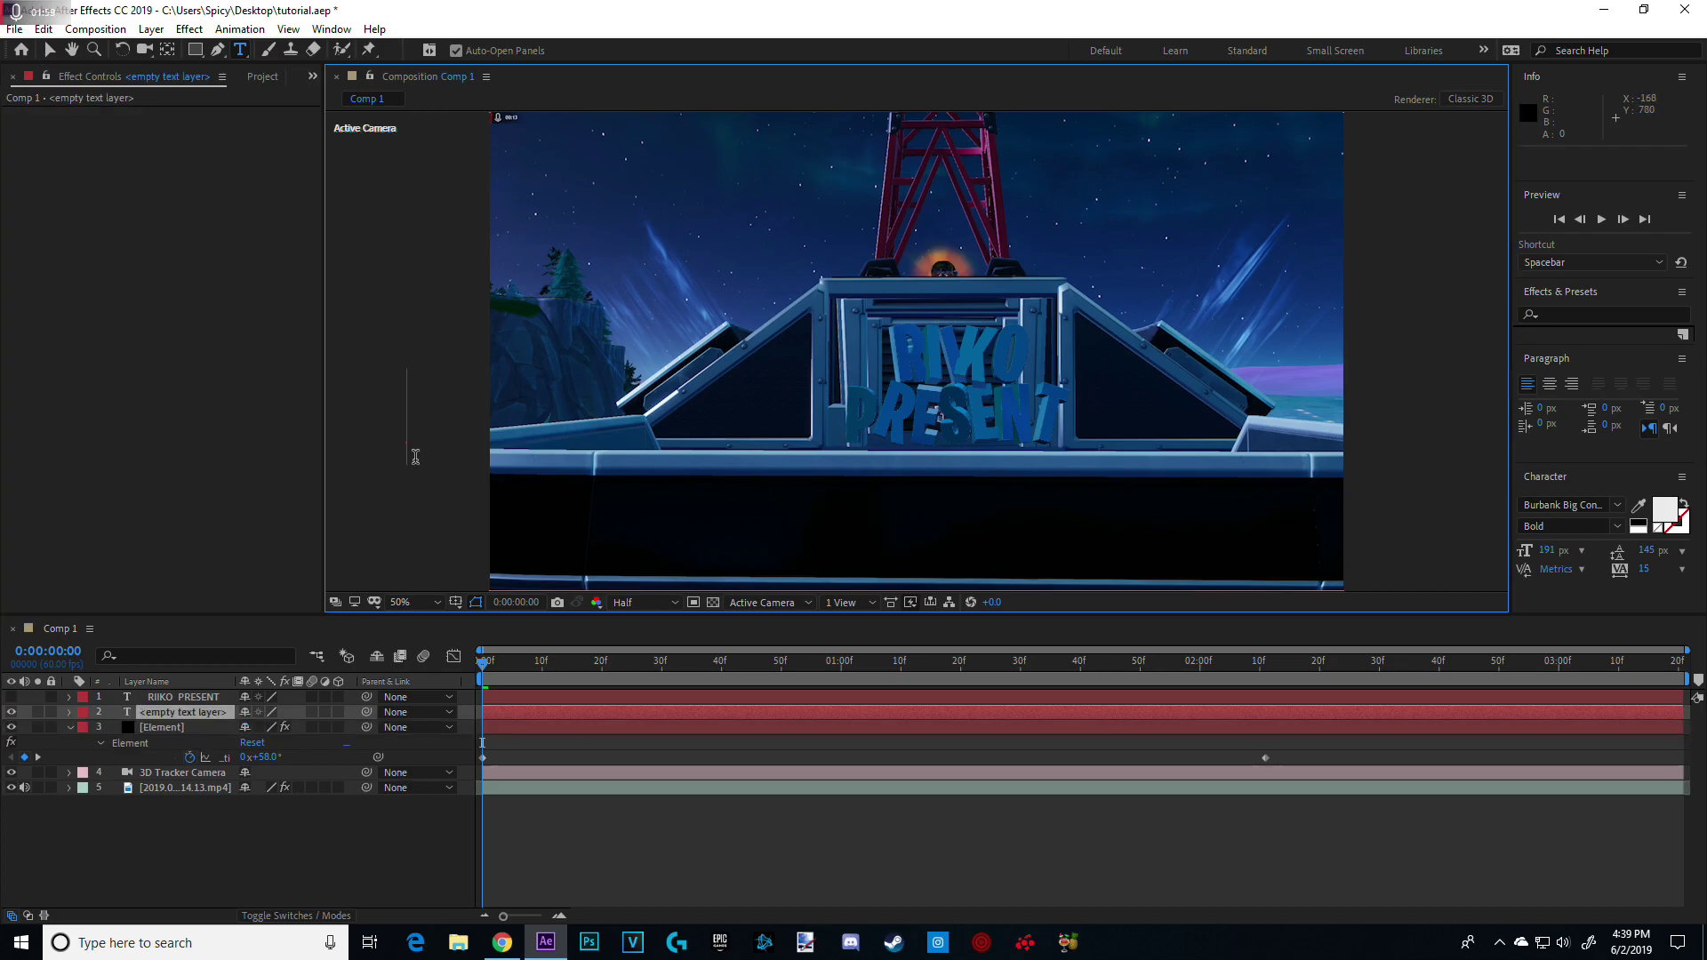
click(169, 727)
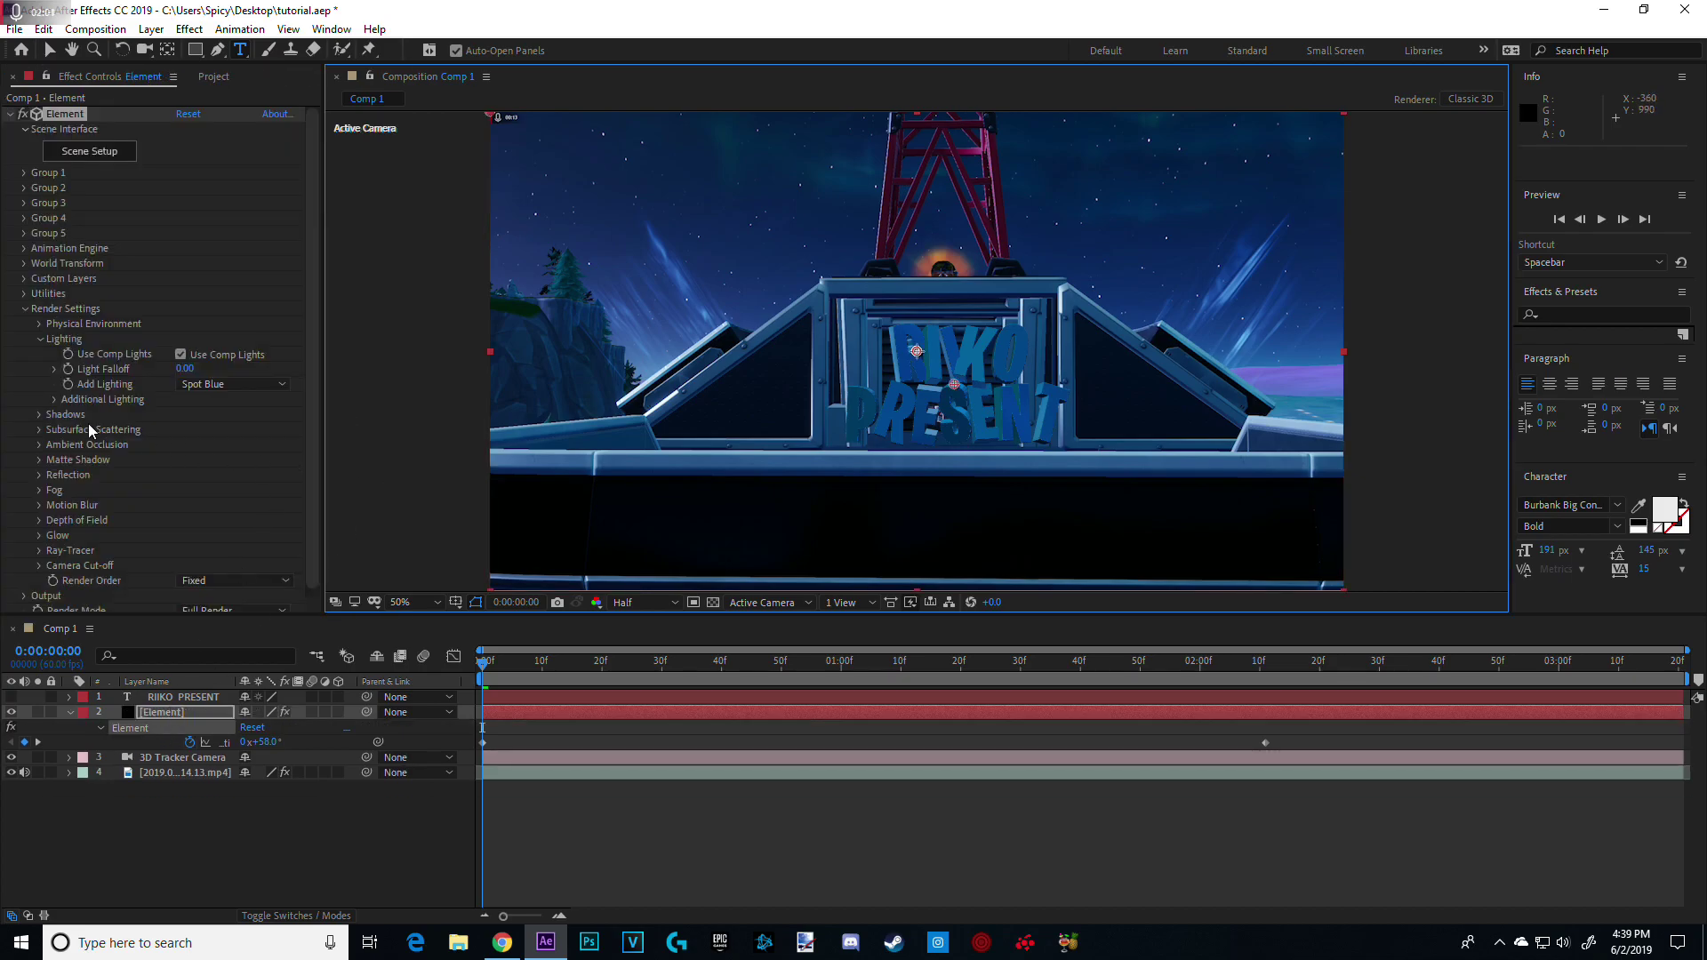
click(53, 400)
click(191, 415)
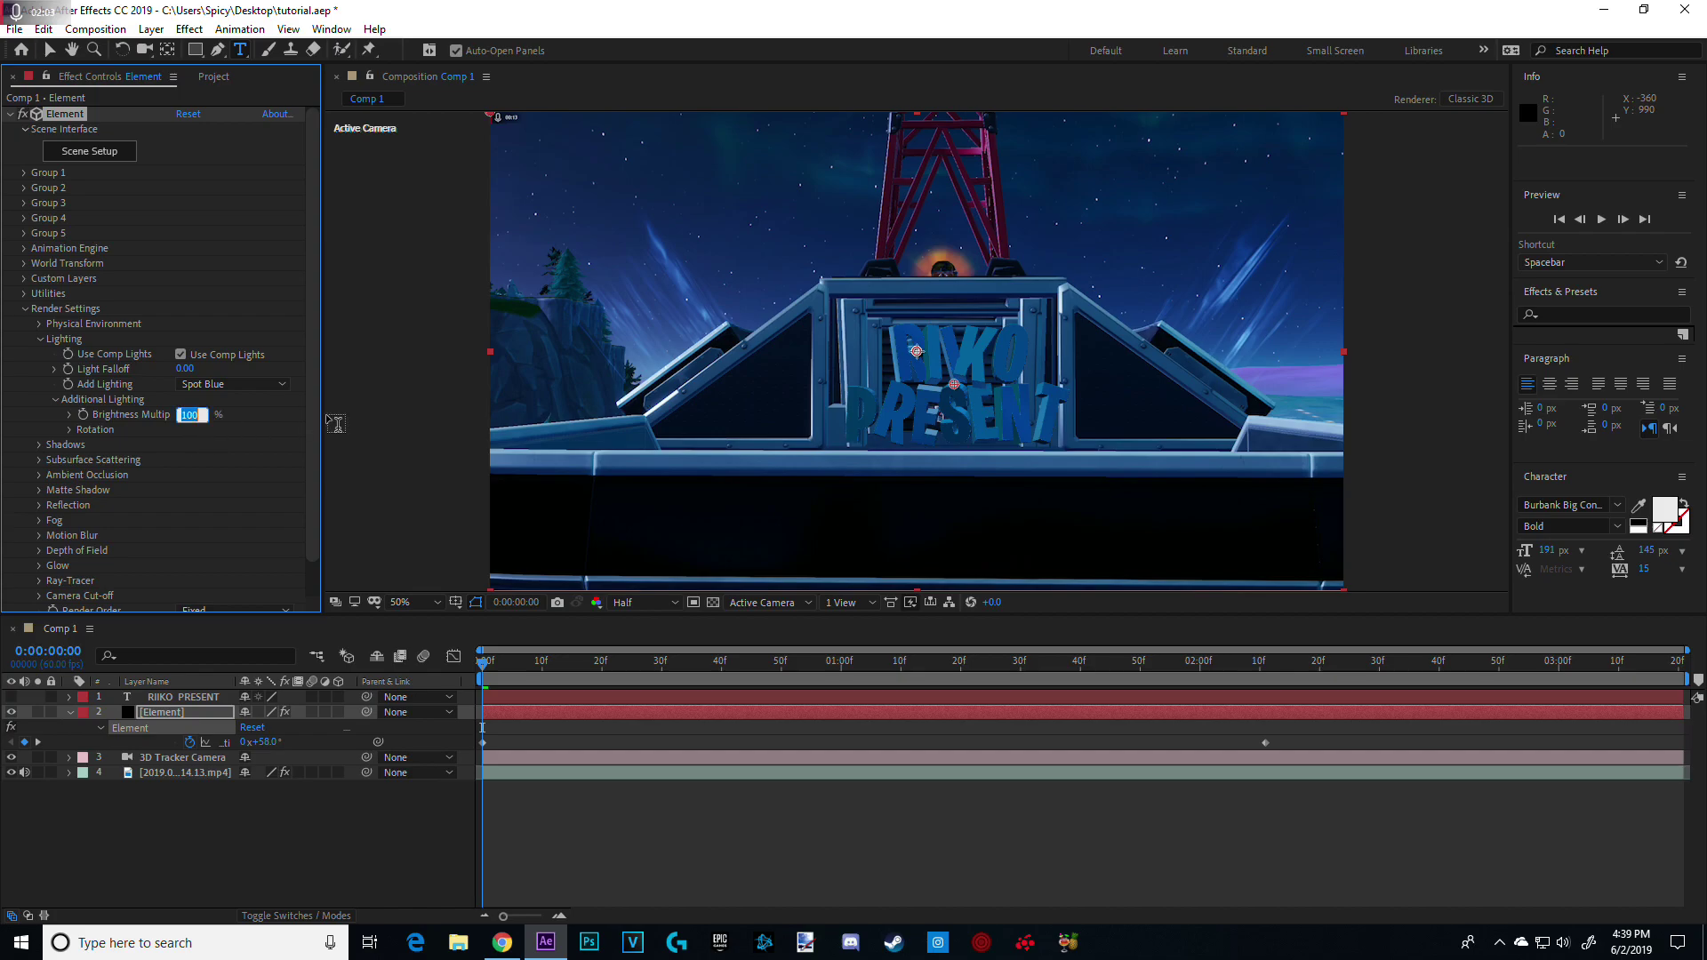
text(133)
key(BackSpace)
key(BackSpace)
key(BackSpace)
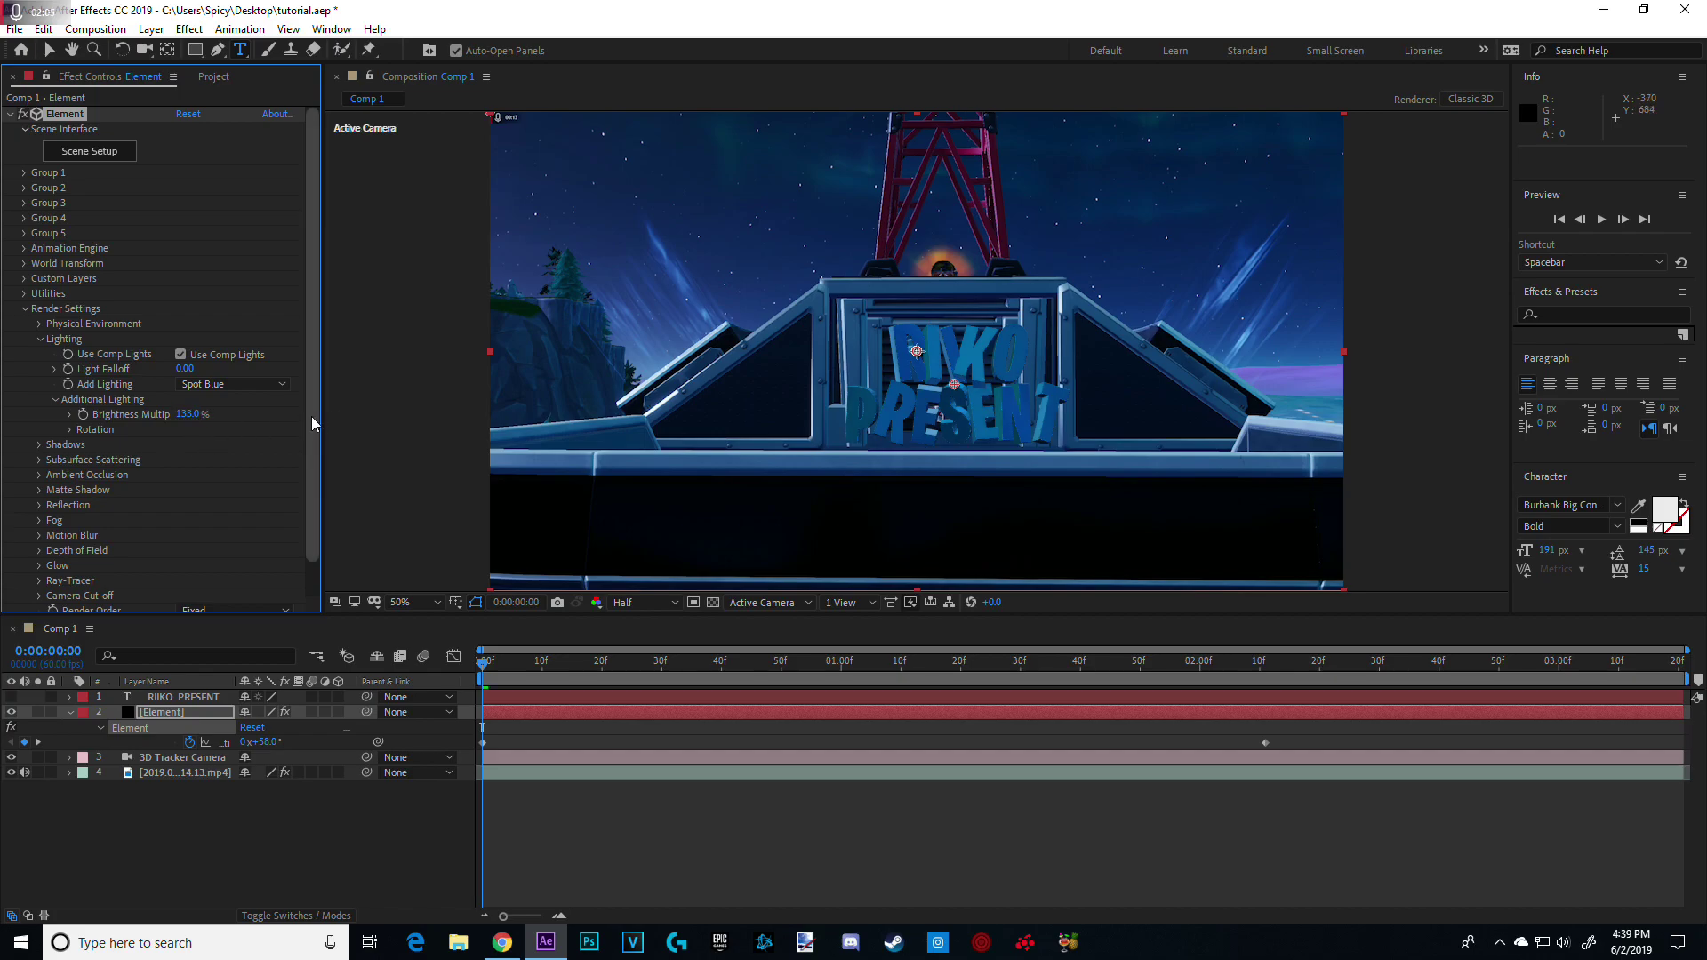
text(150)
key(Return)
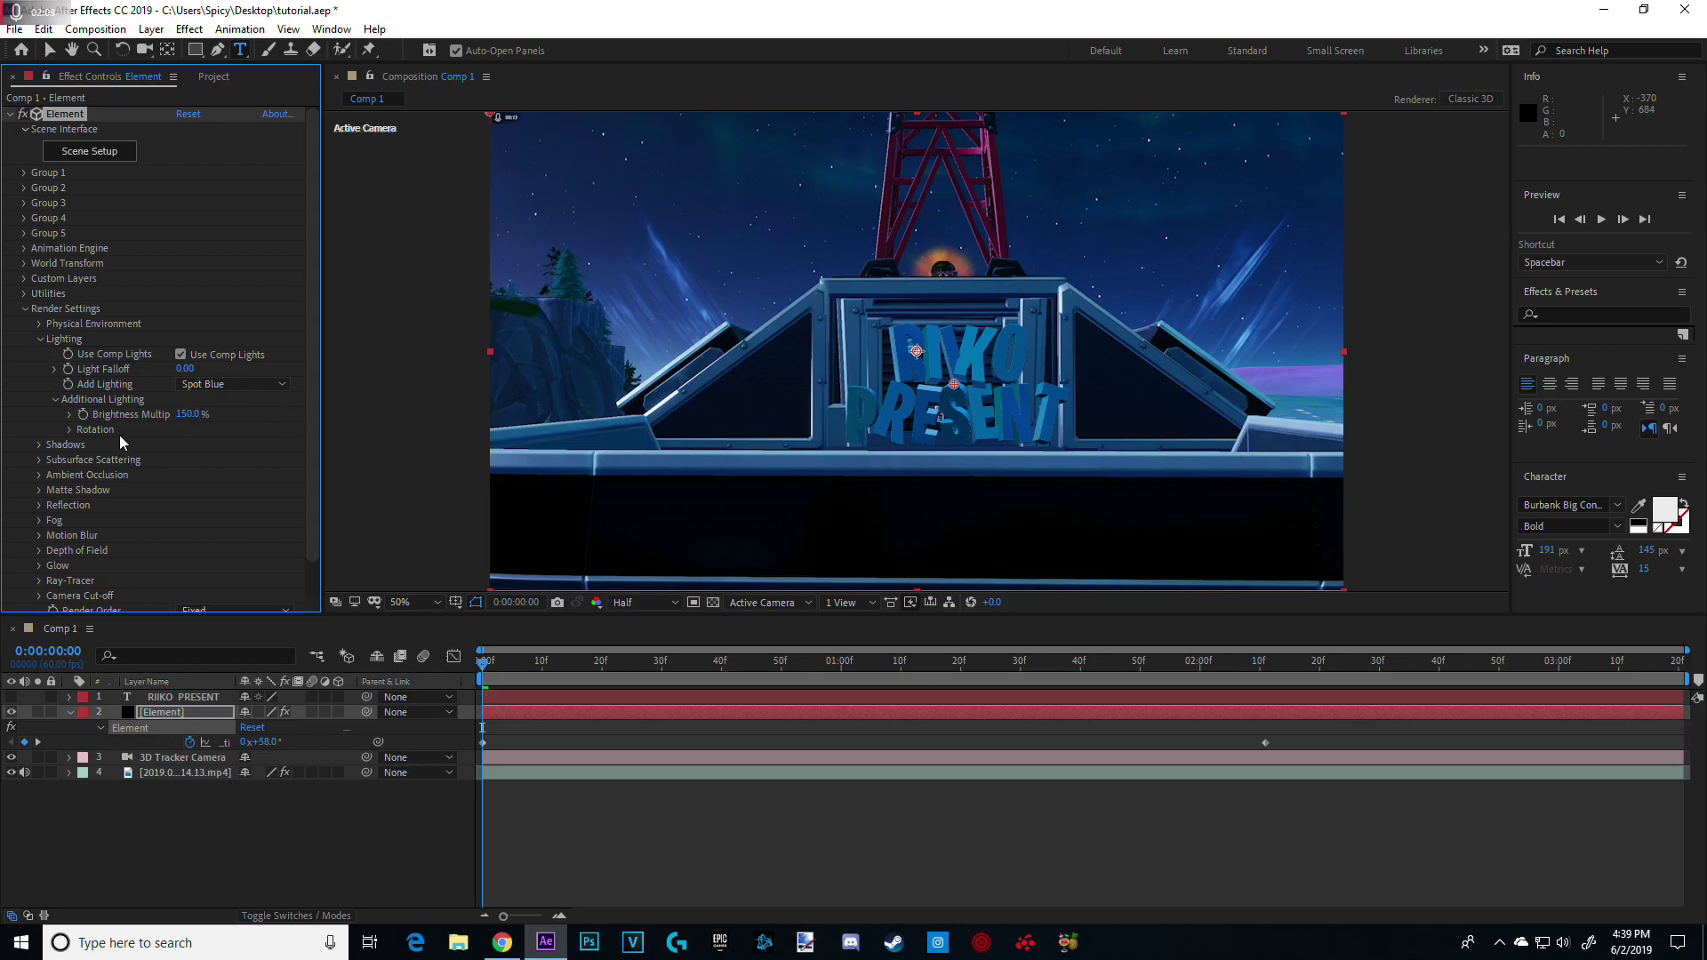
click(38, 475)
Set SSAO samples to 32 and multisample to 16, and raise the SSAO intensity
scroll(135, 489, down, 2)
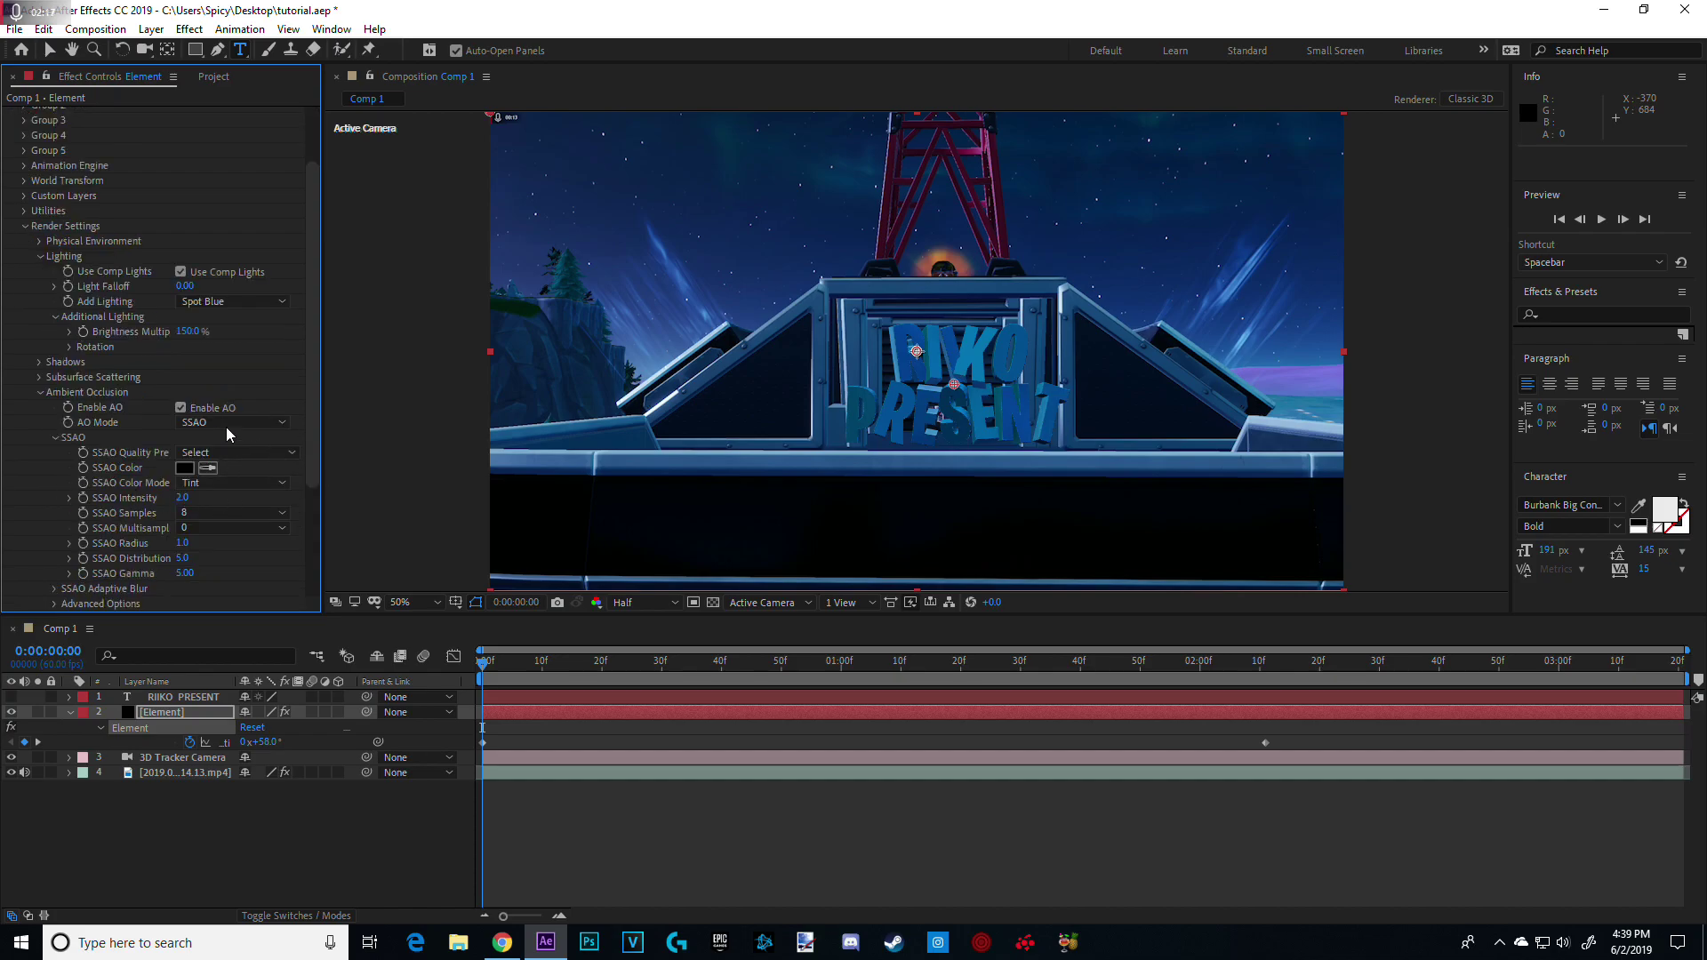
click(231, 484)
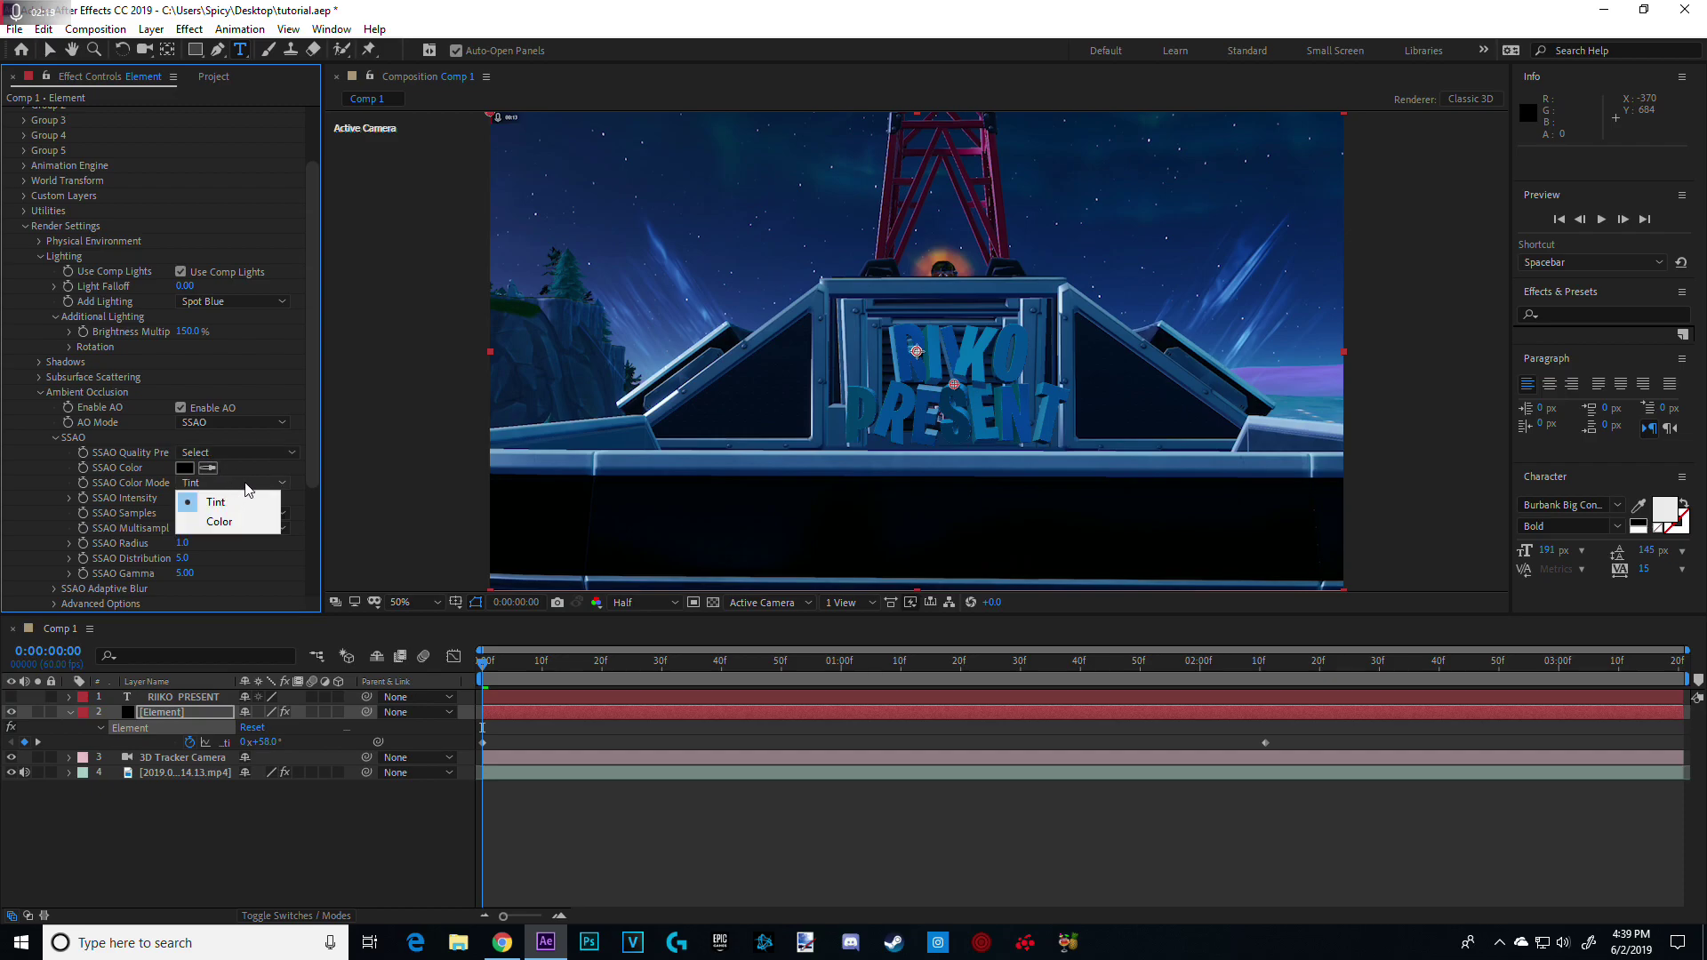
click(278, 519)
click(278, 519)
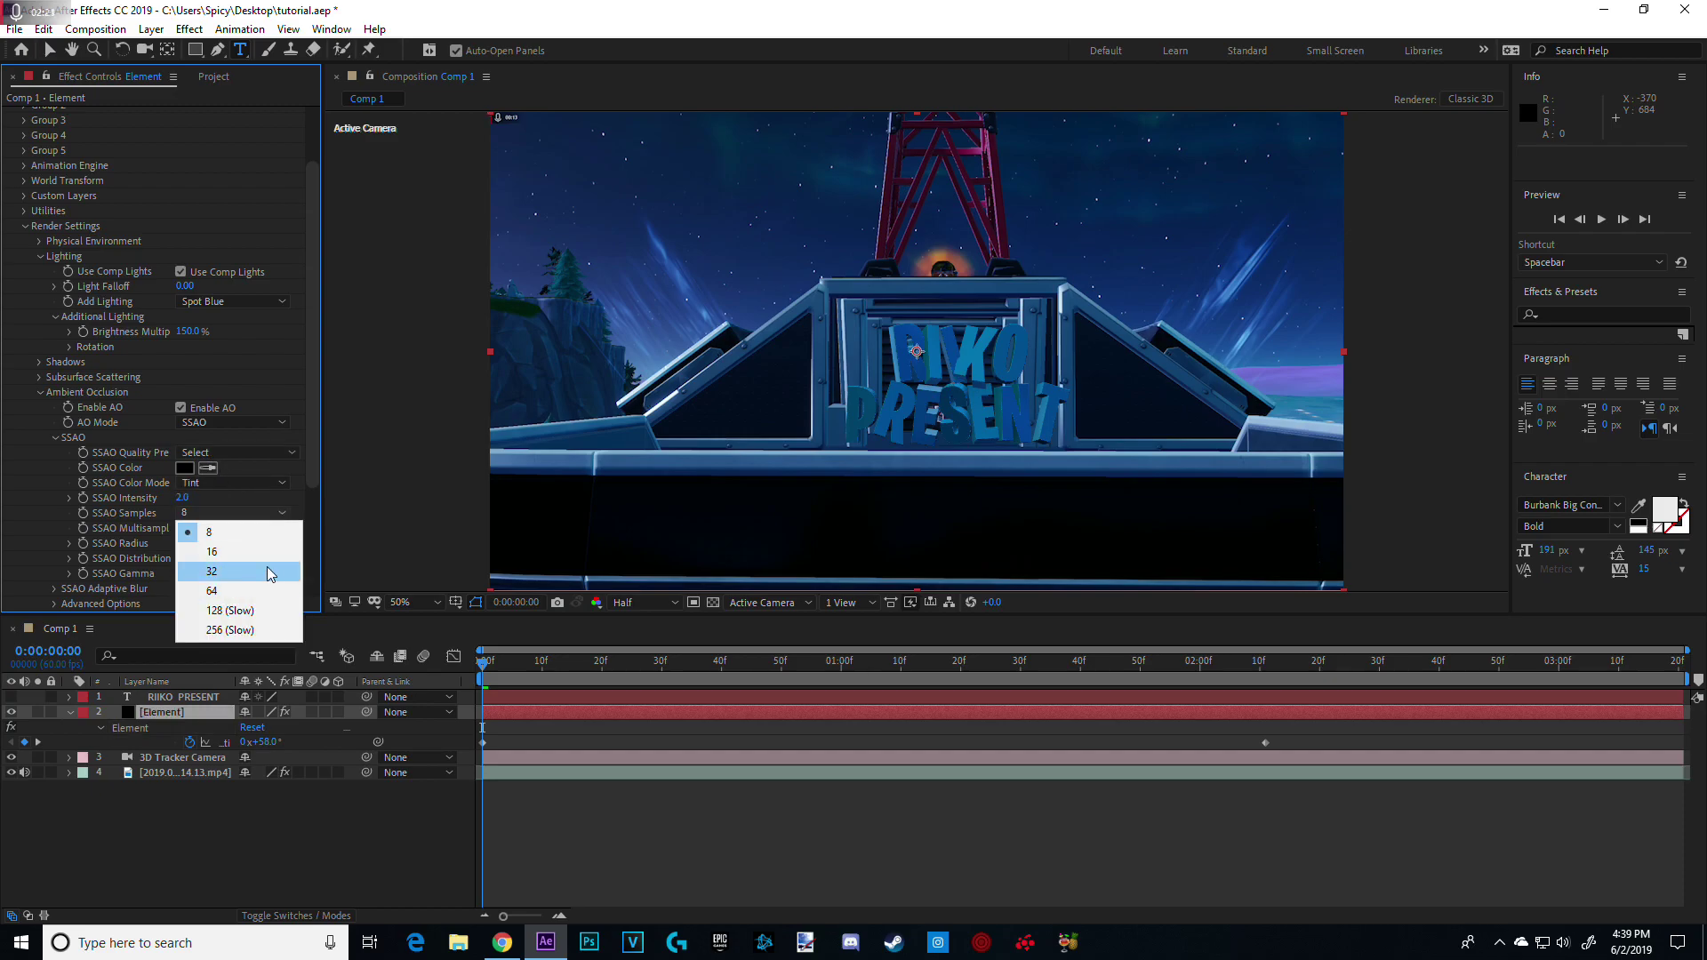
click(257, 583)
click(264, 528)
click(213, 645)
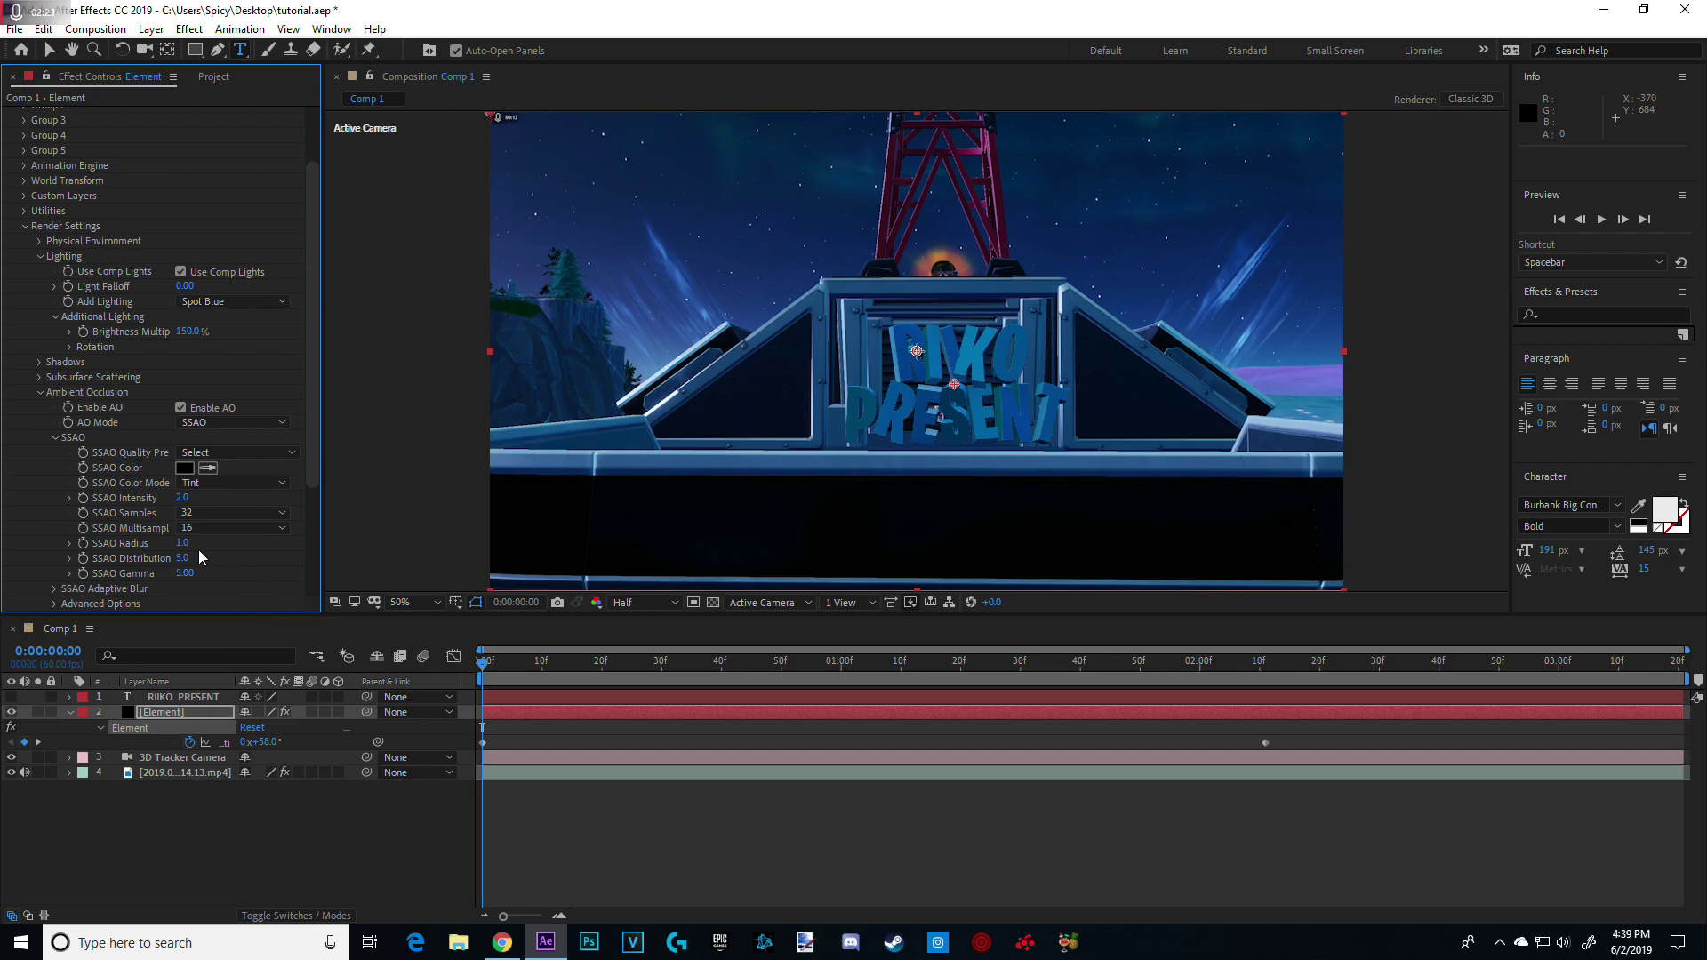
drag(182, 497, 201, 574)
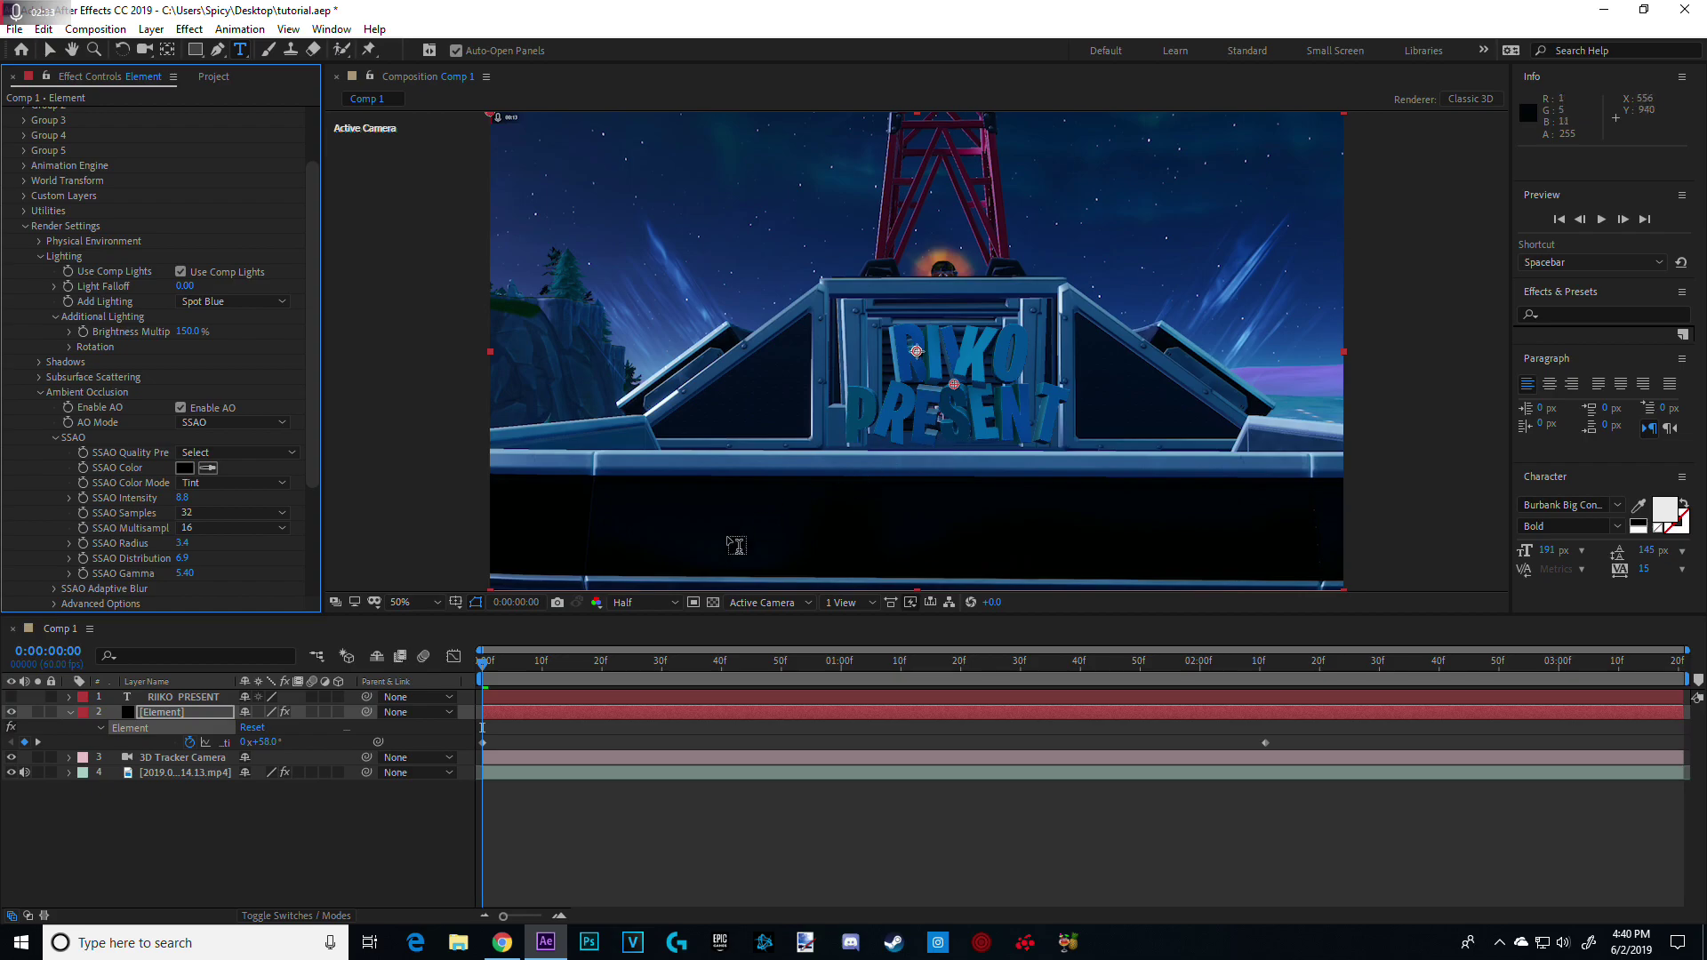
Switch the viewer preview resolution to Full
click(632, 604)
click(639, 667)
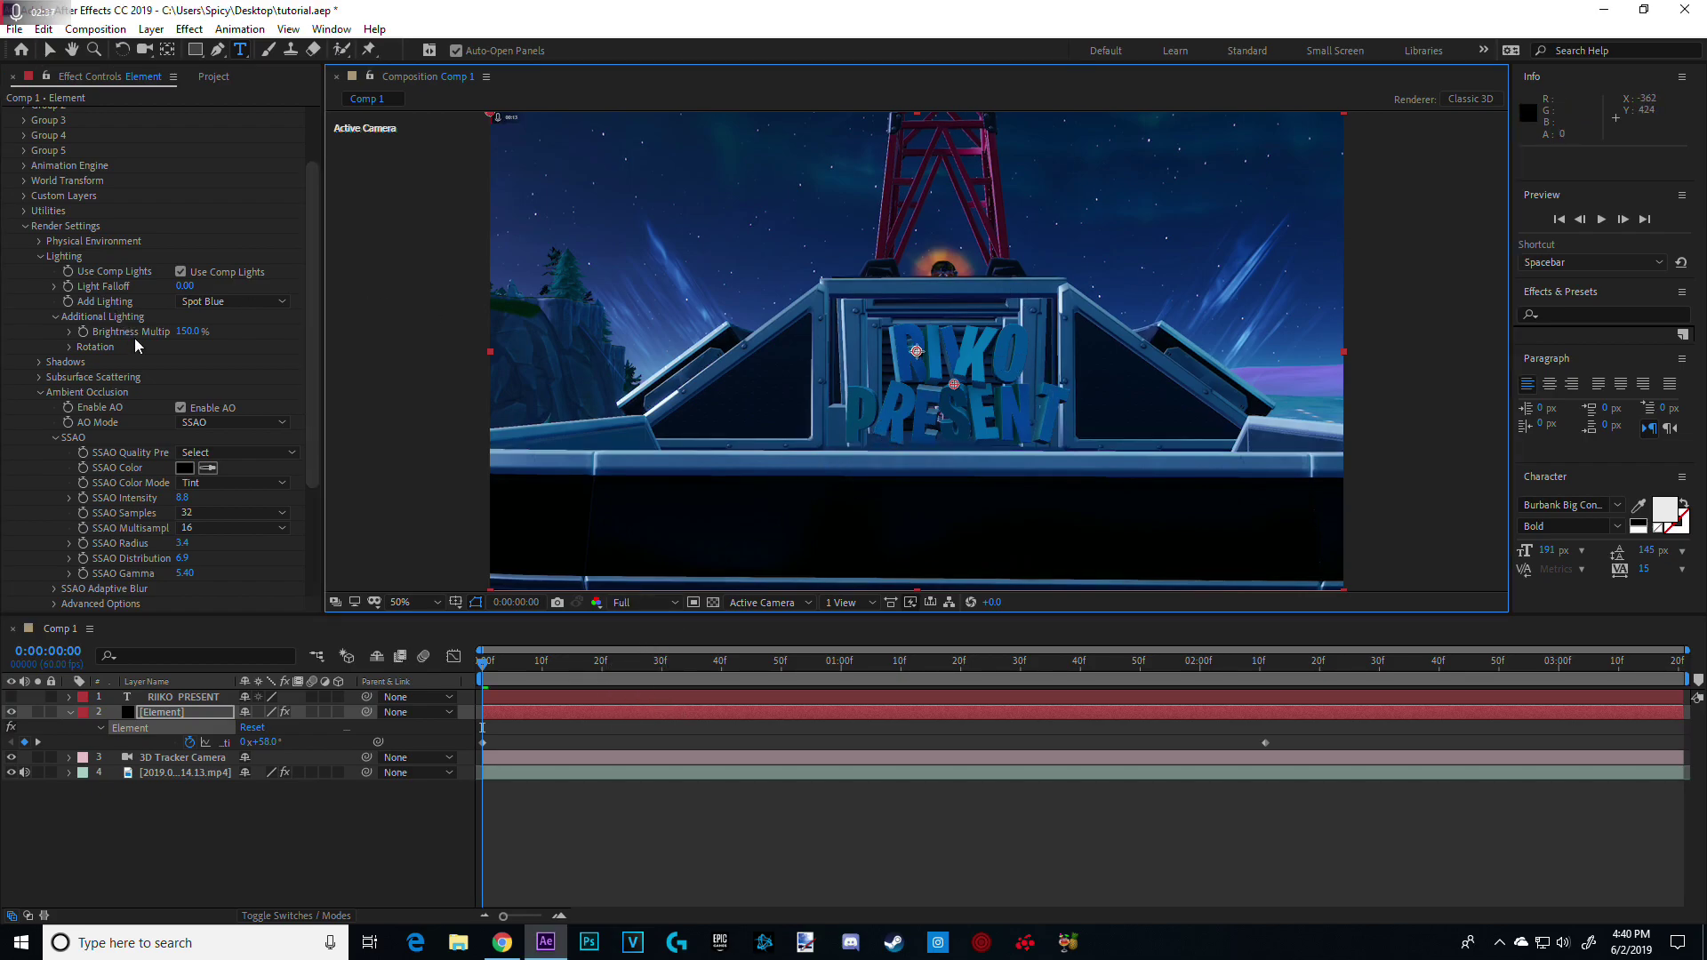
scroll(163, 553, down, 1)
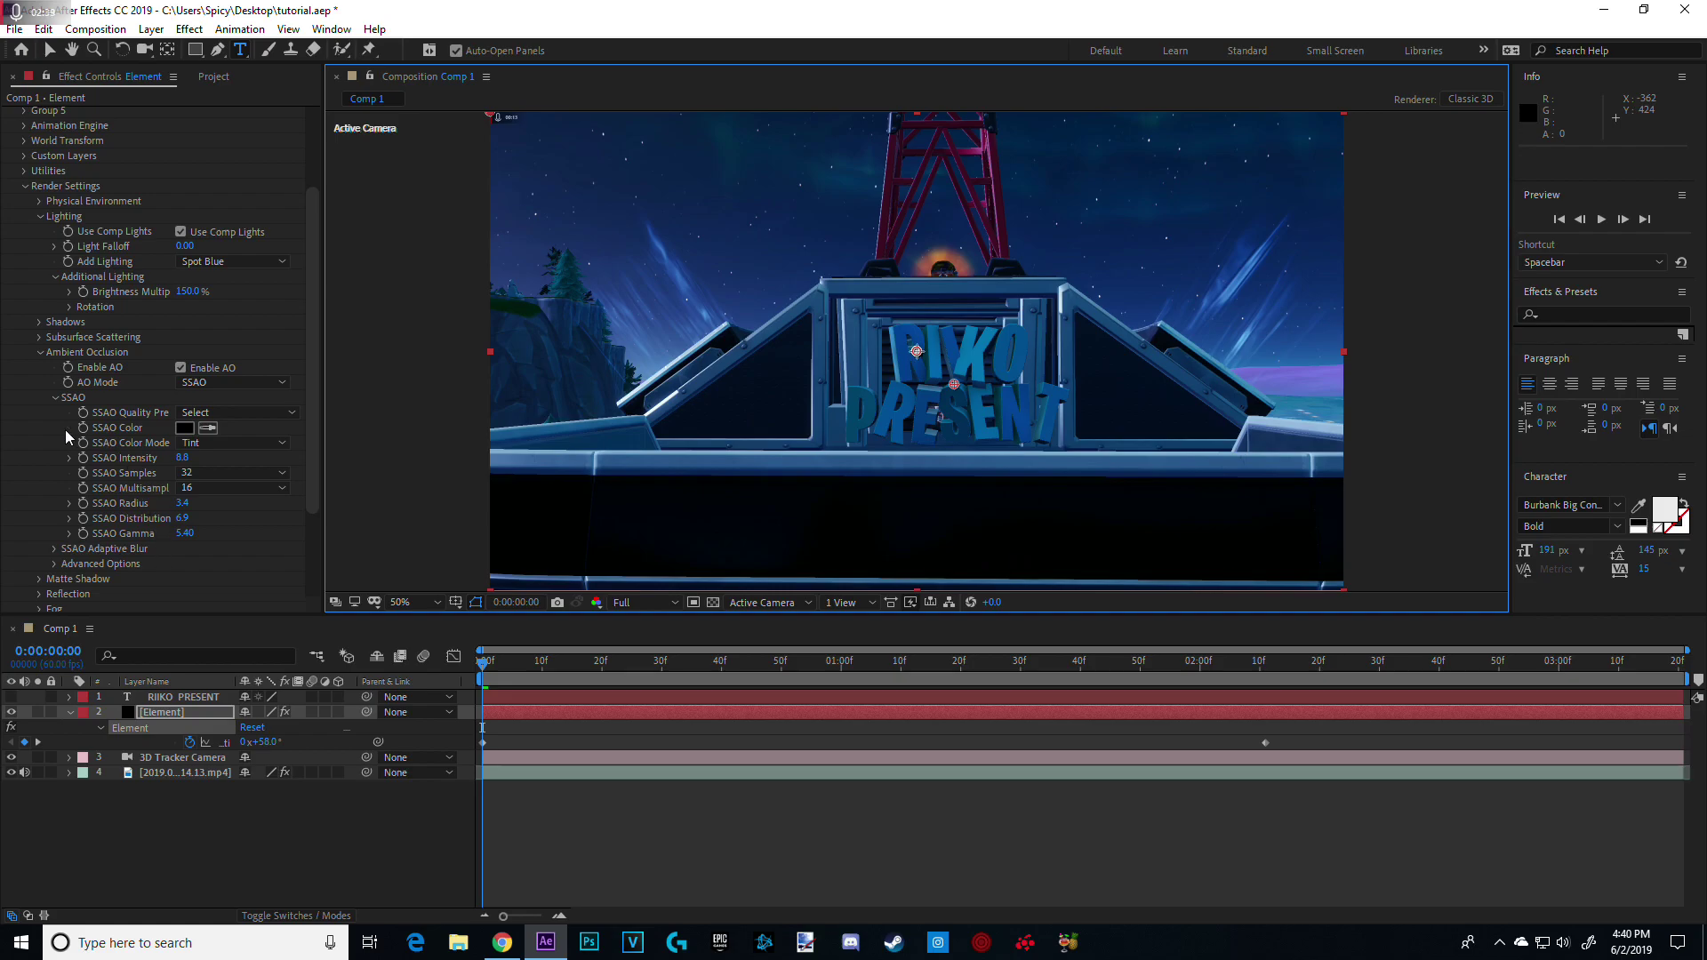
Expand Output > Sampling & Aliasing and turn on Compress Textures
scroll(63, 481, down, 3)
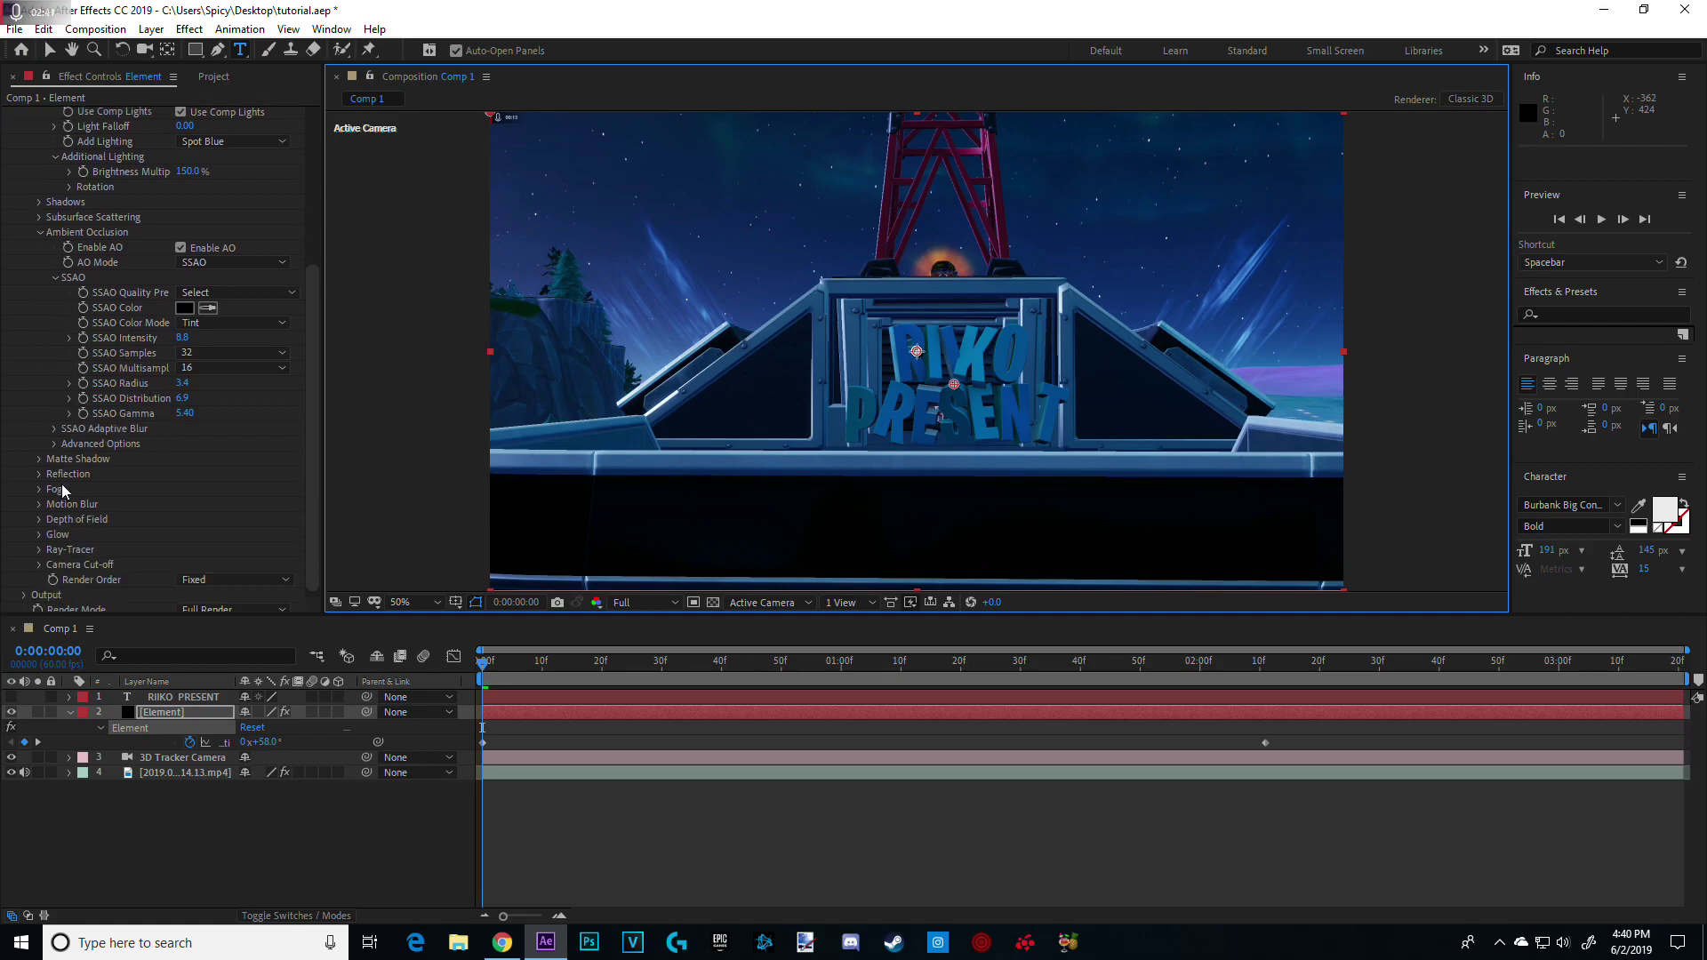
scroll(116, 579, down, 1)
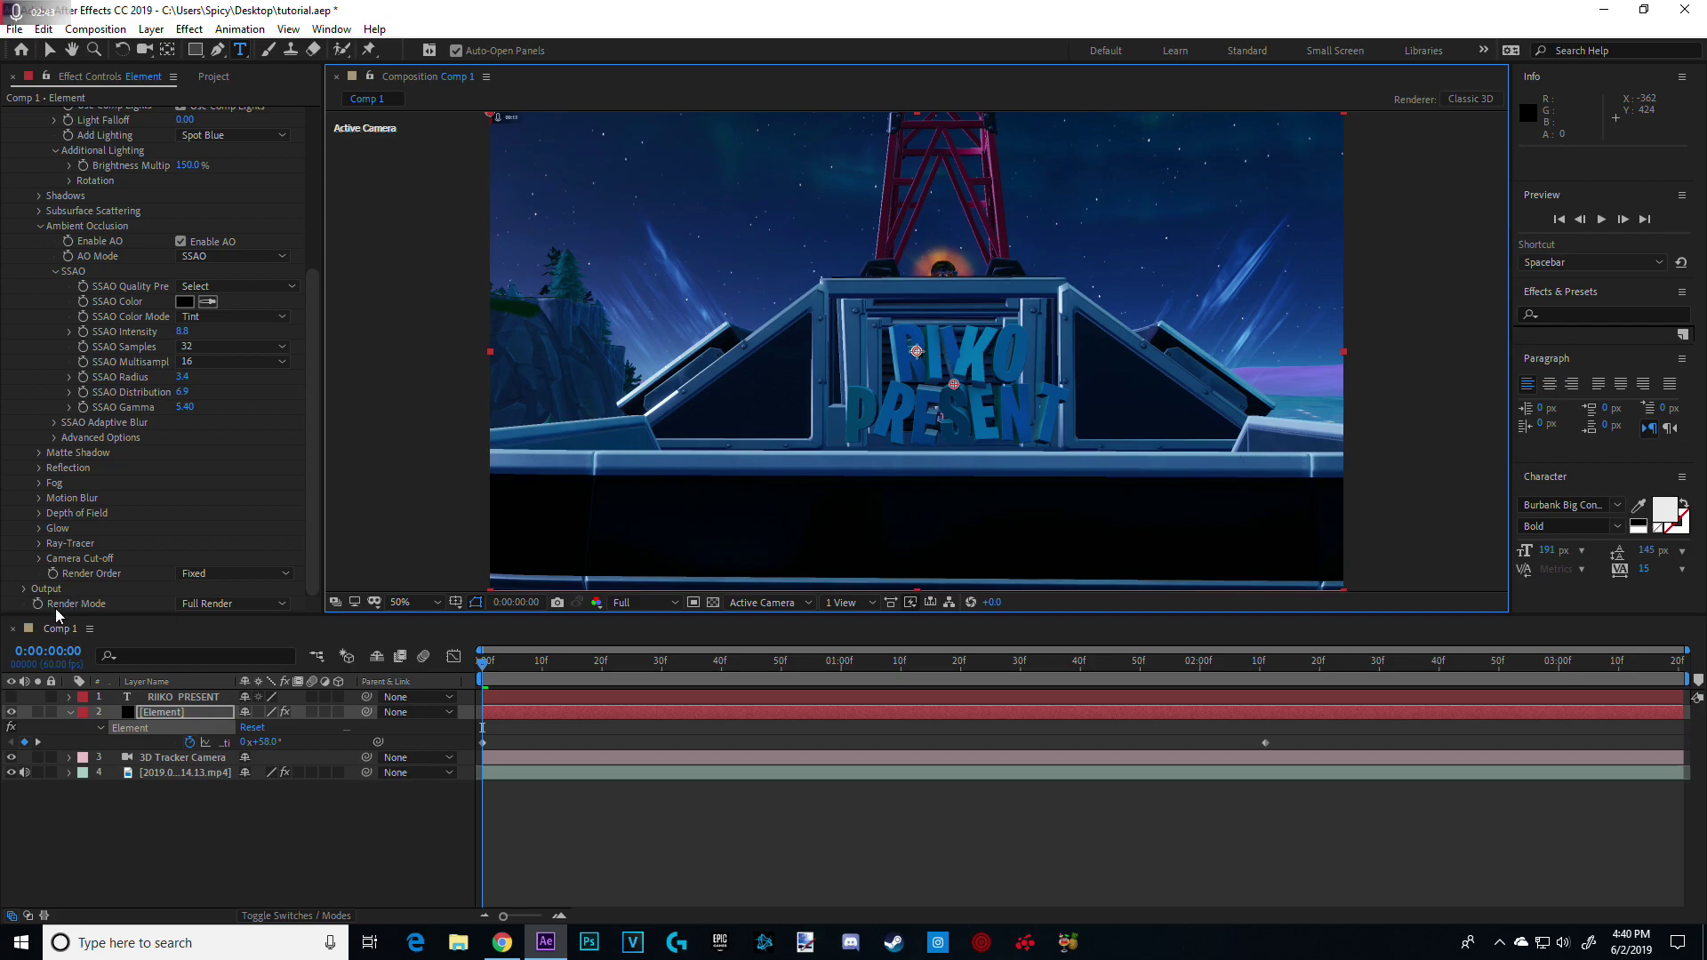
click(24, 589)
scroll(32, 596, down, 6)
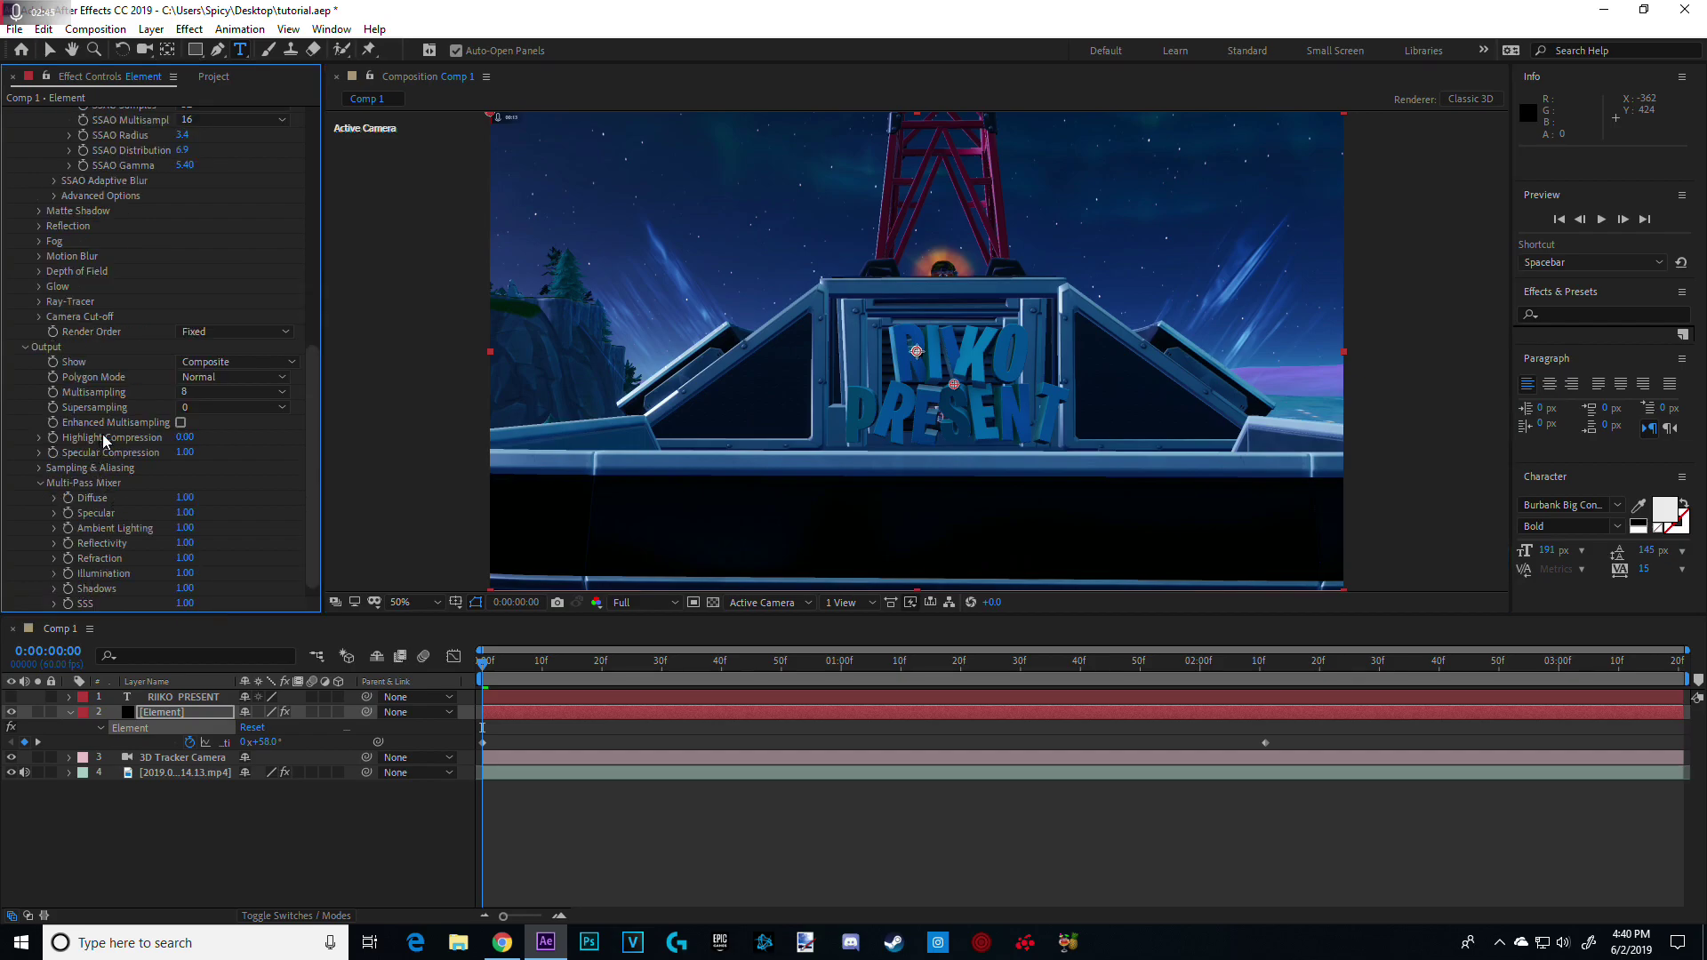
click(38, 468)
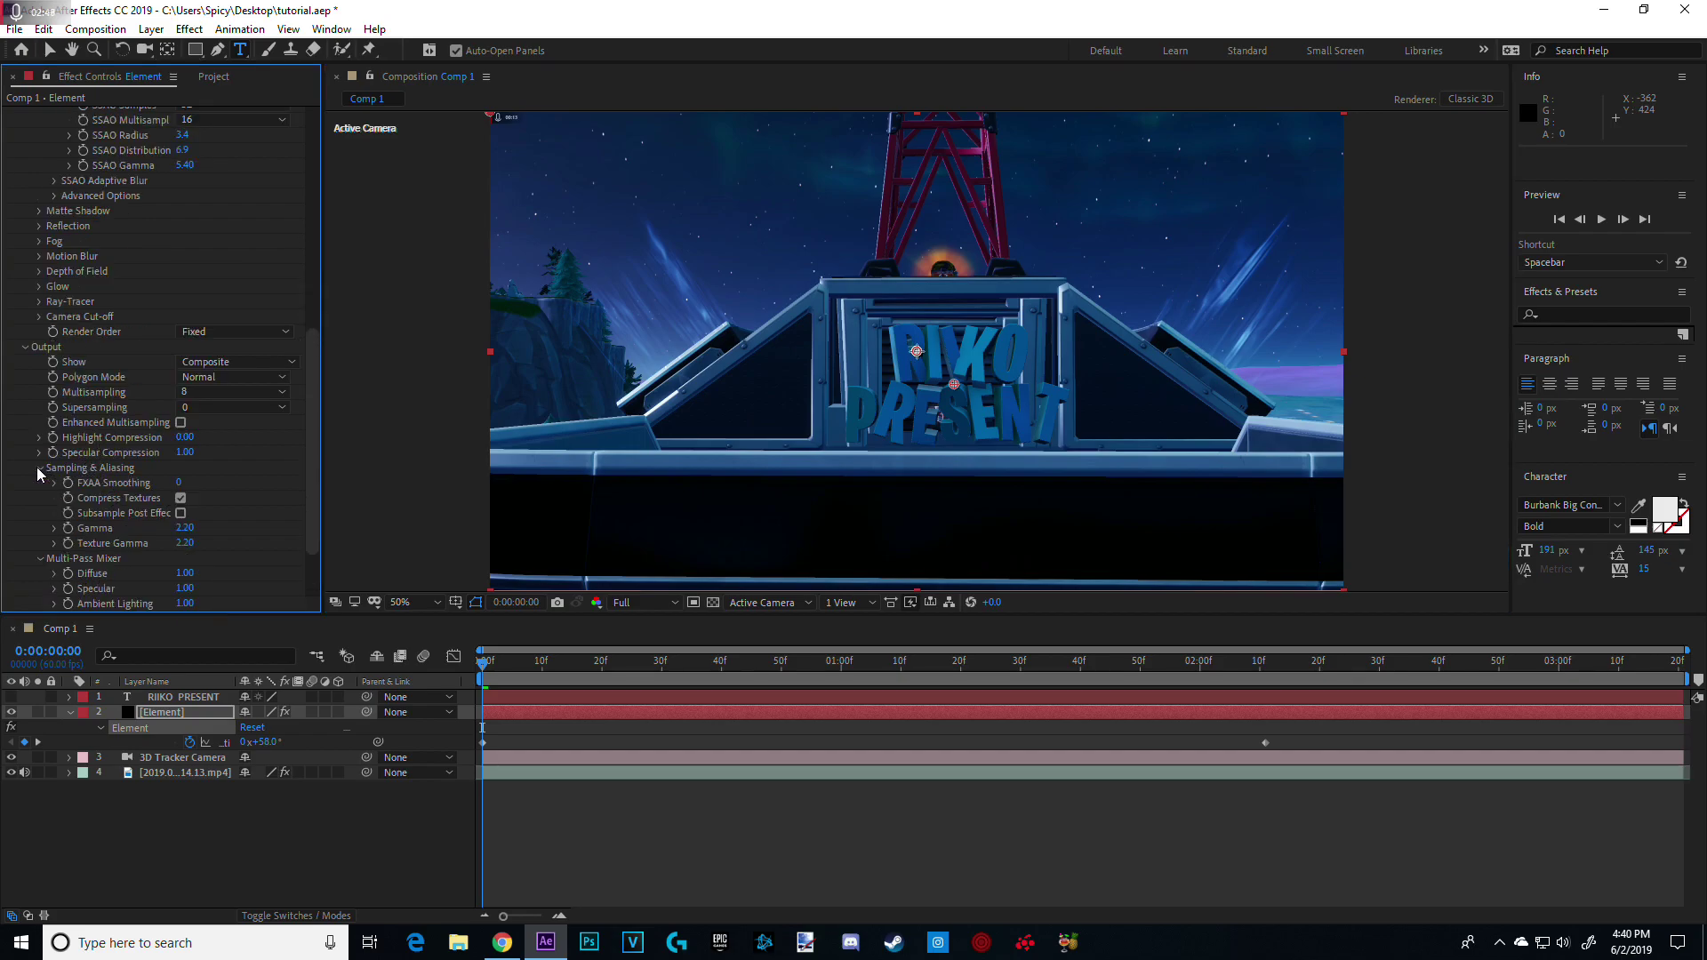
click(180, 498)
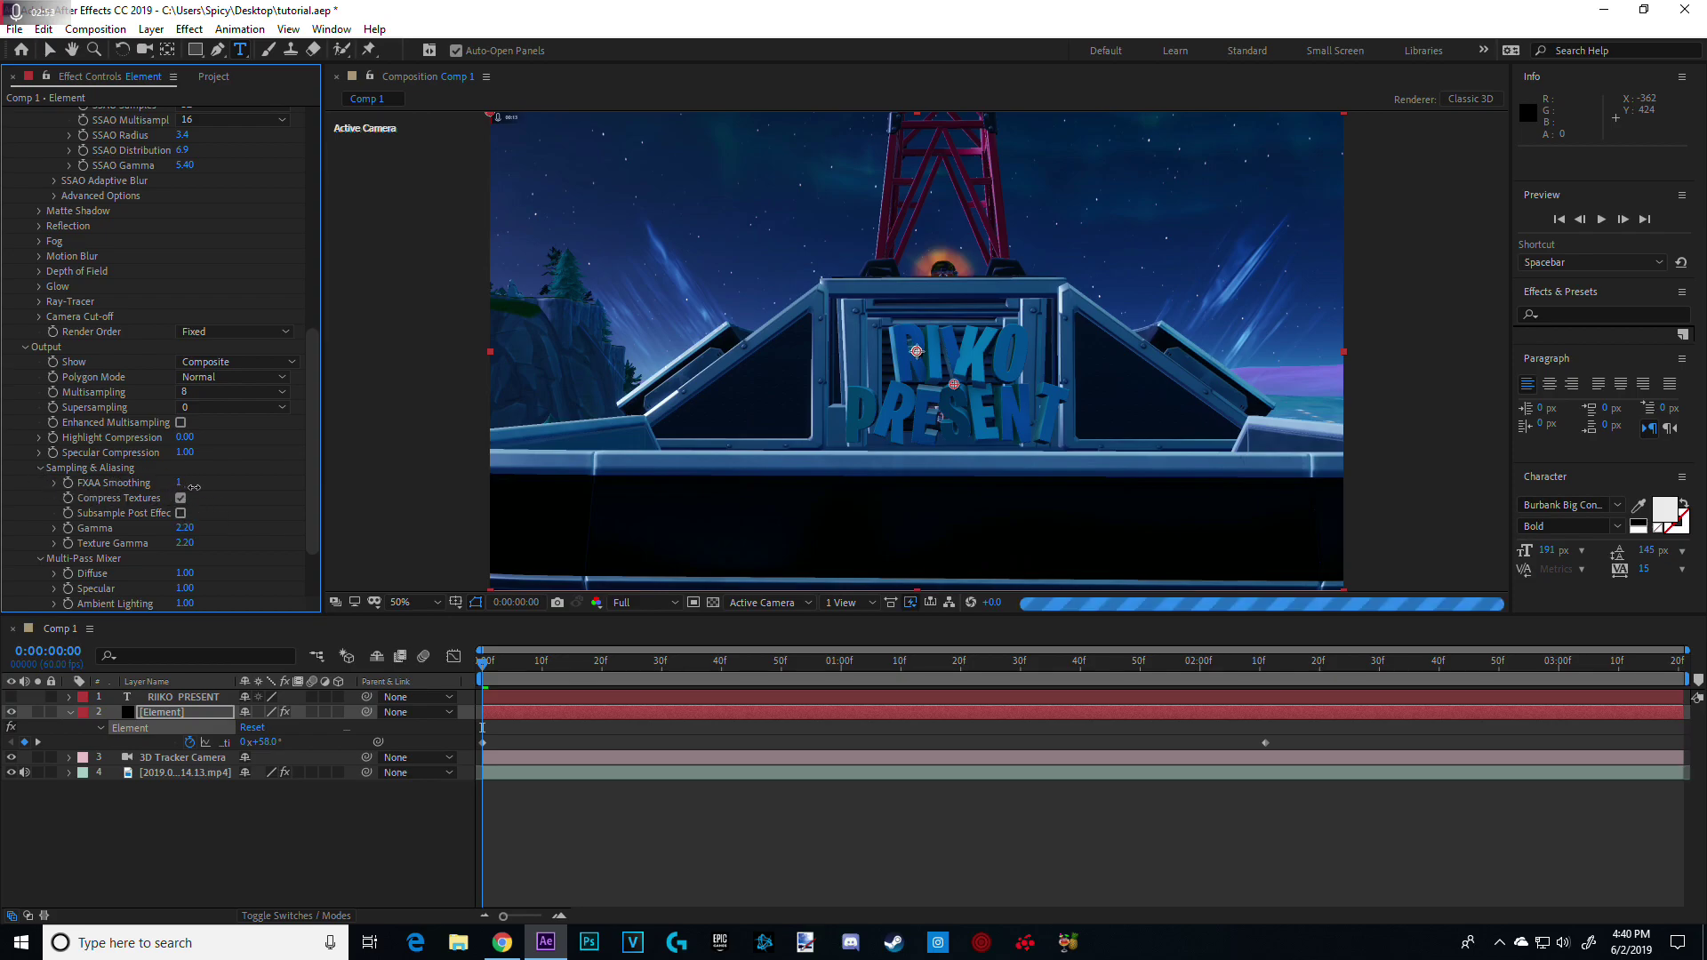
Set FXAA Smoothing to 5
drag(194, 486, 213, 486)
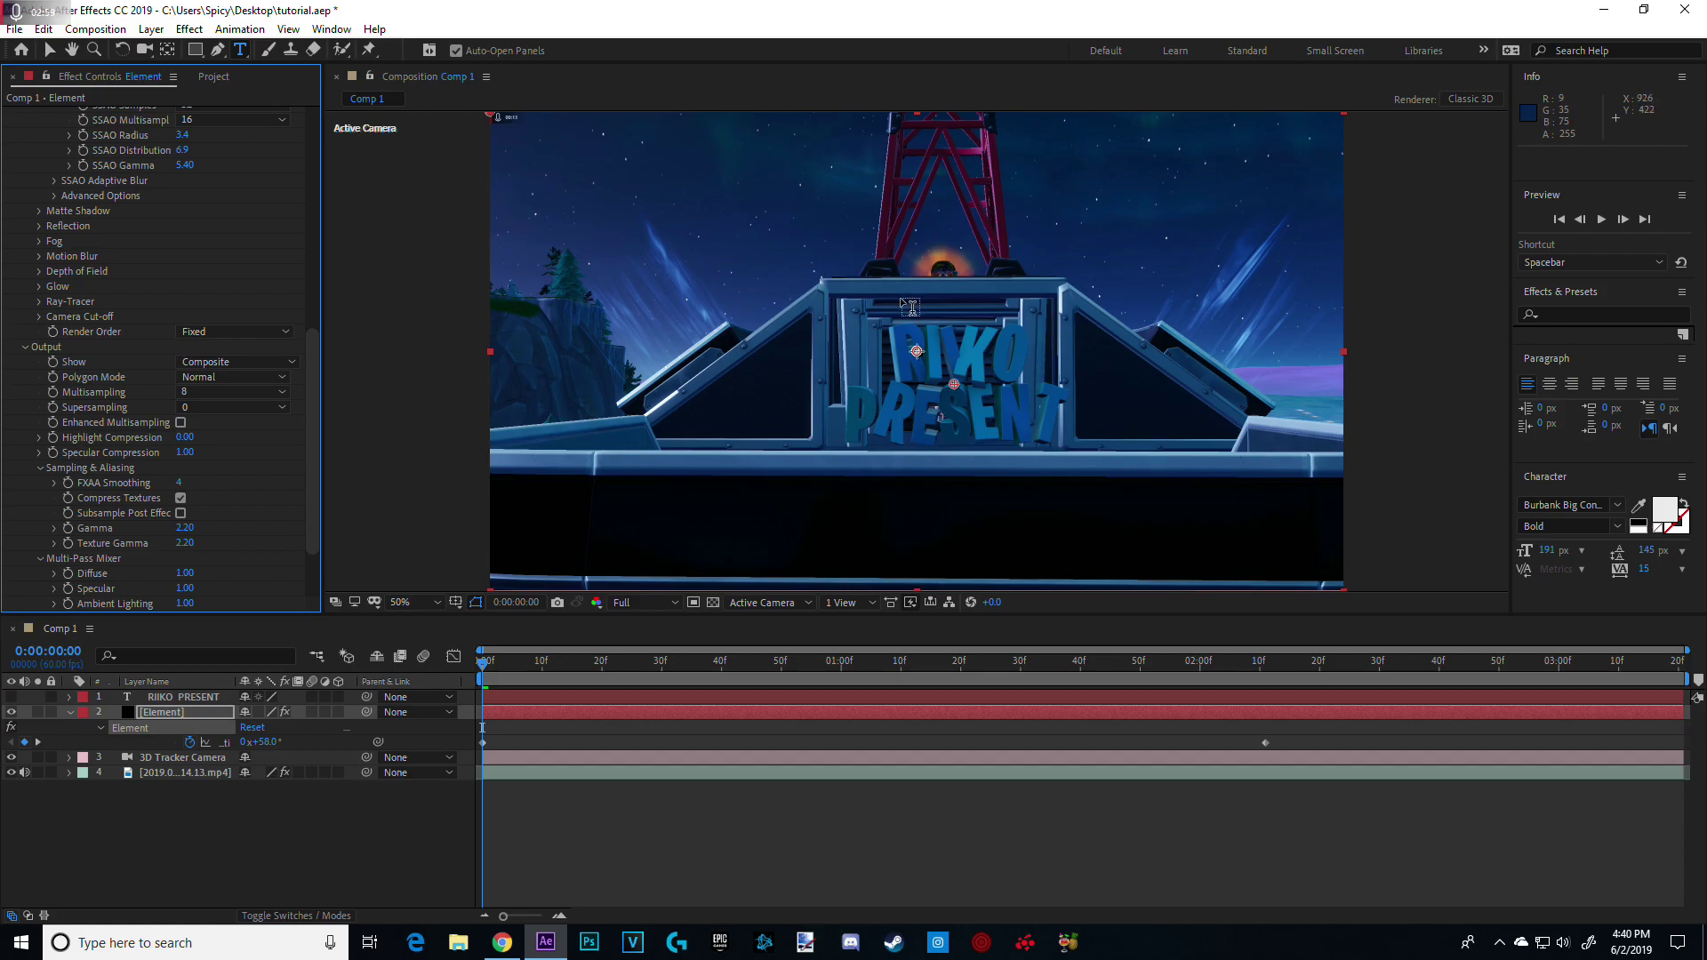
drag(182, 486, 212, 491)
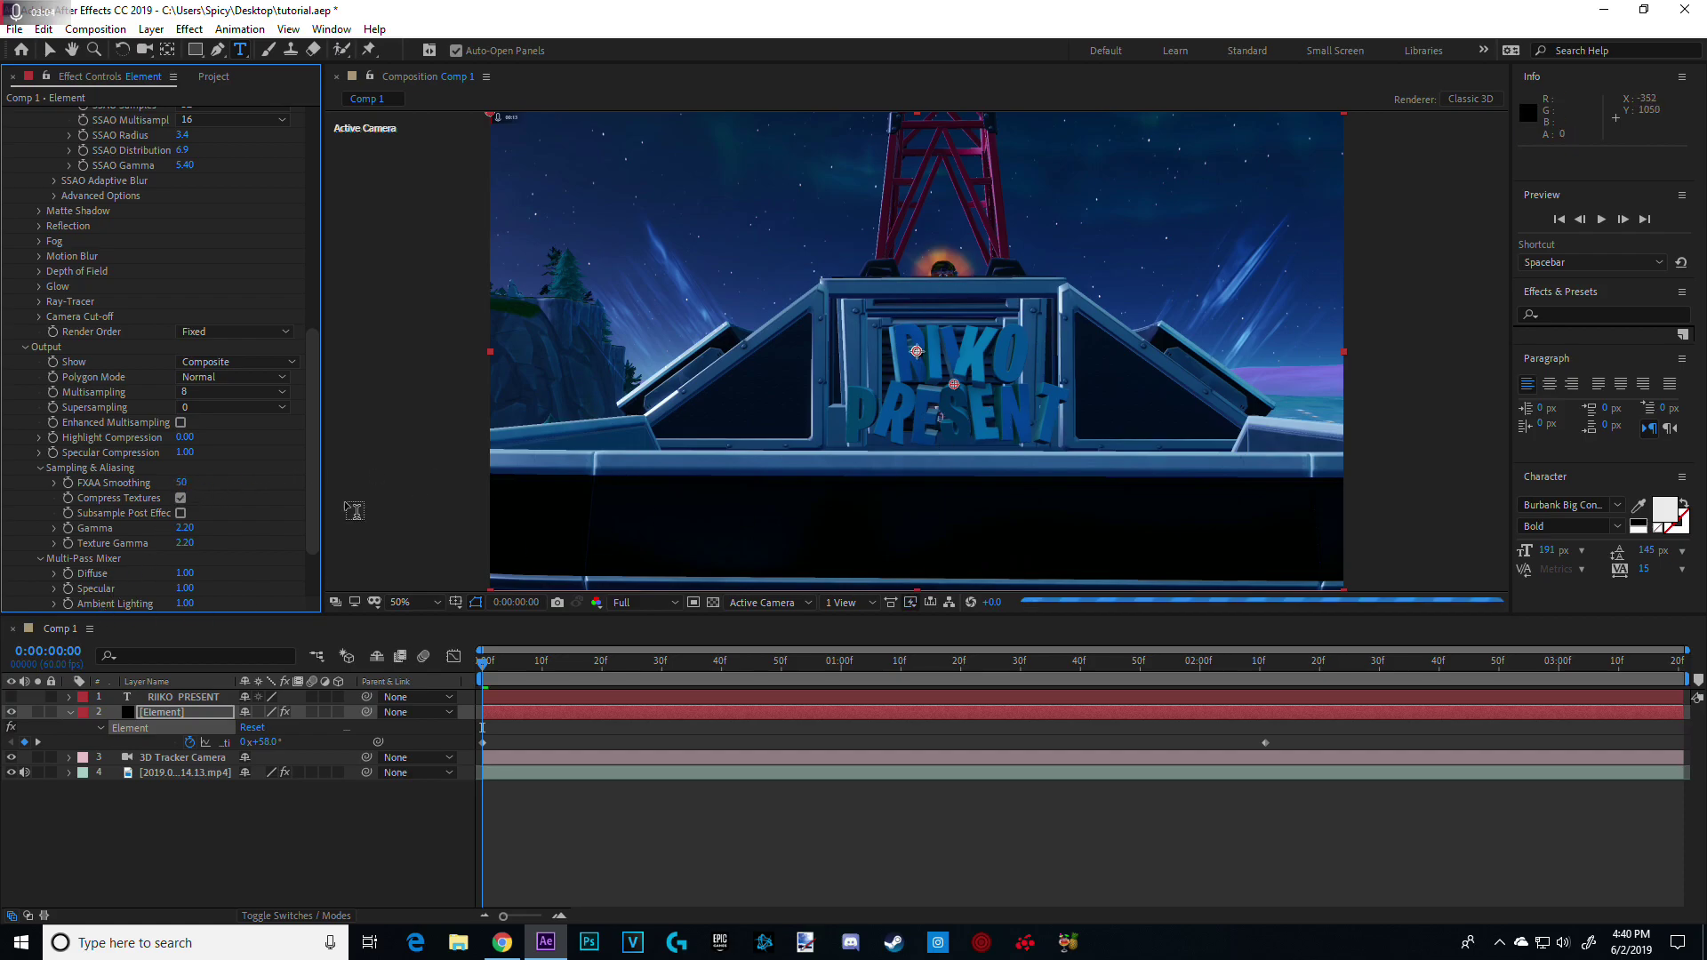
text(50)
key(Return)
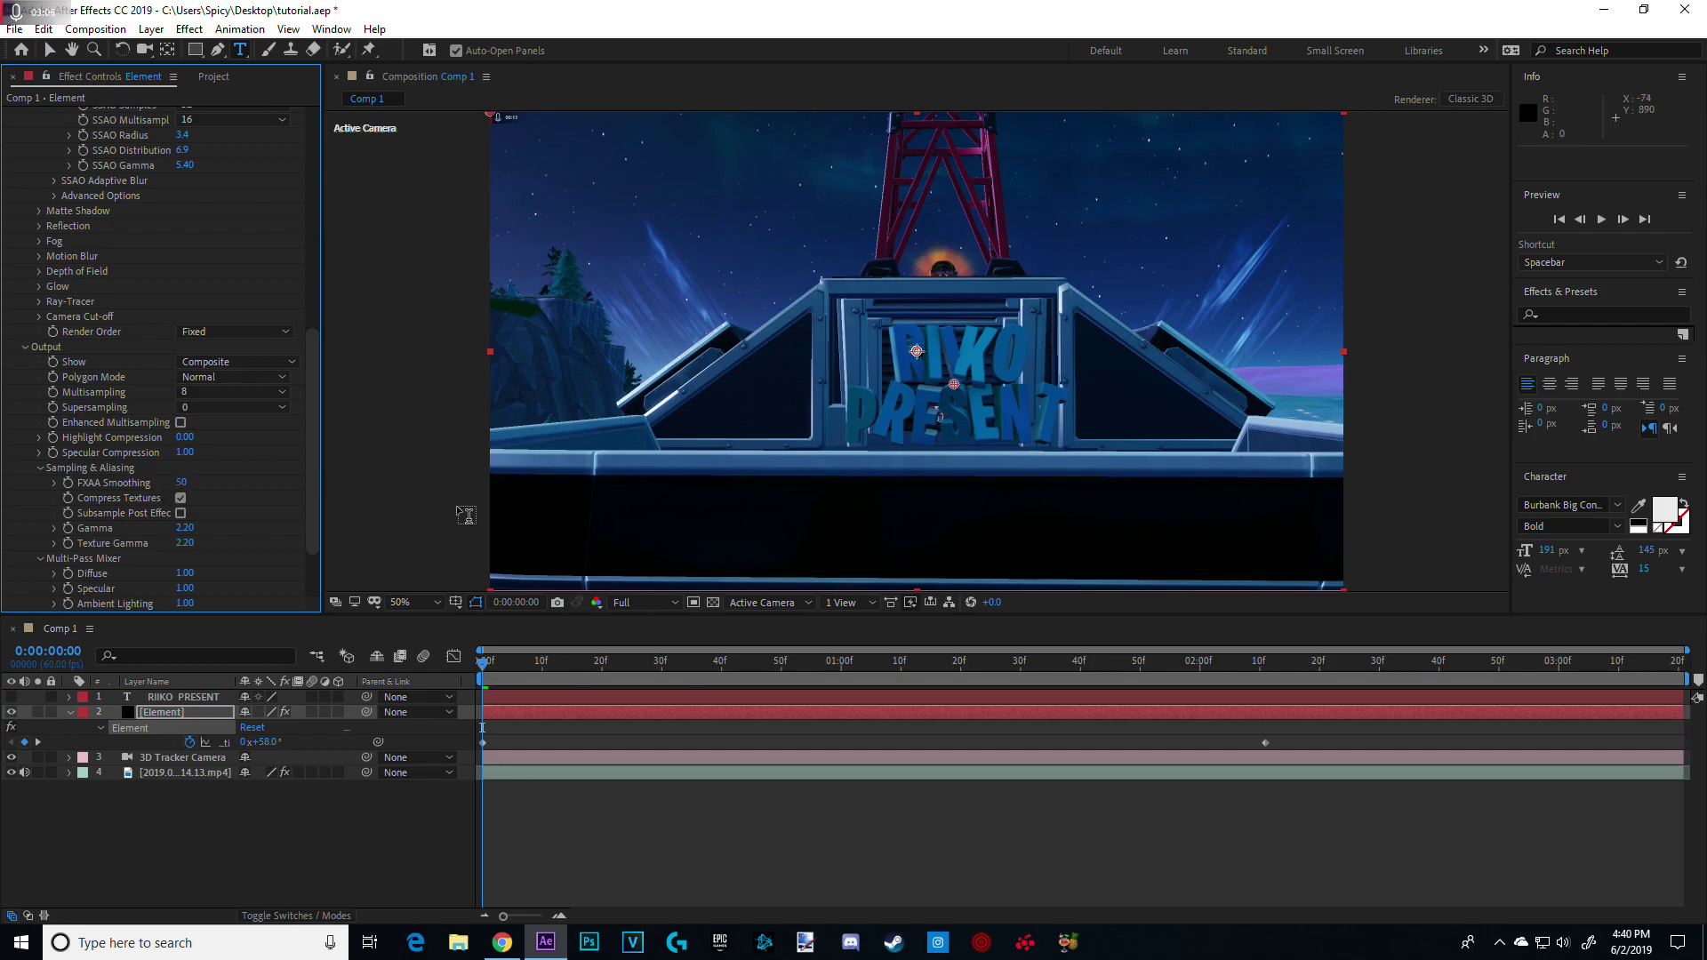
click(186, 482)
text(5)
key(Return)
scroll(305, 527, down, 3)
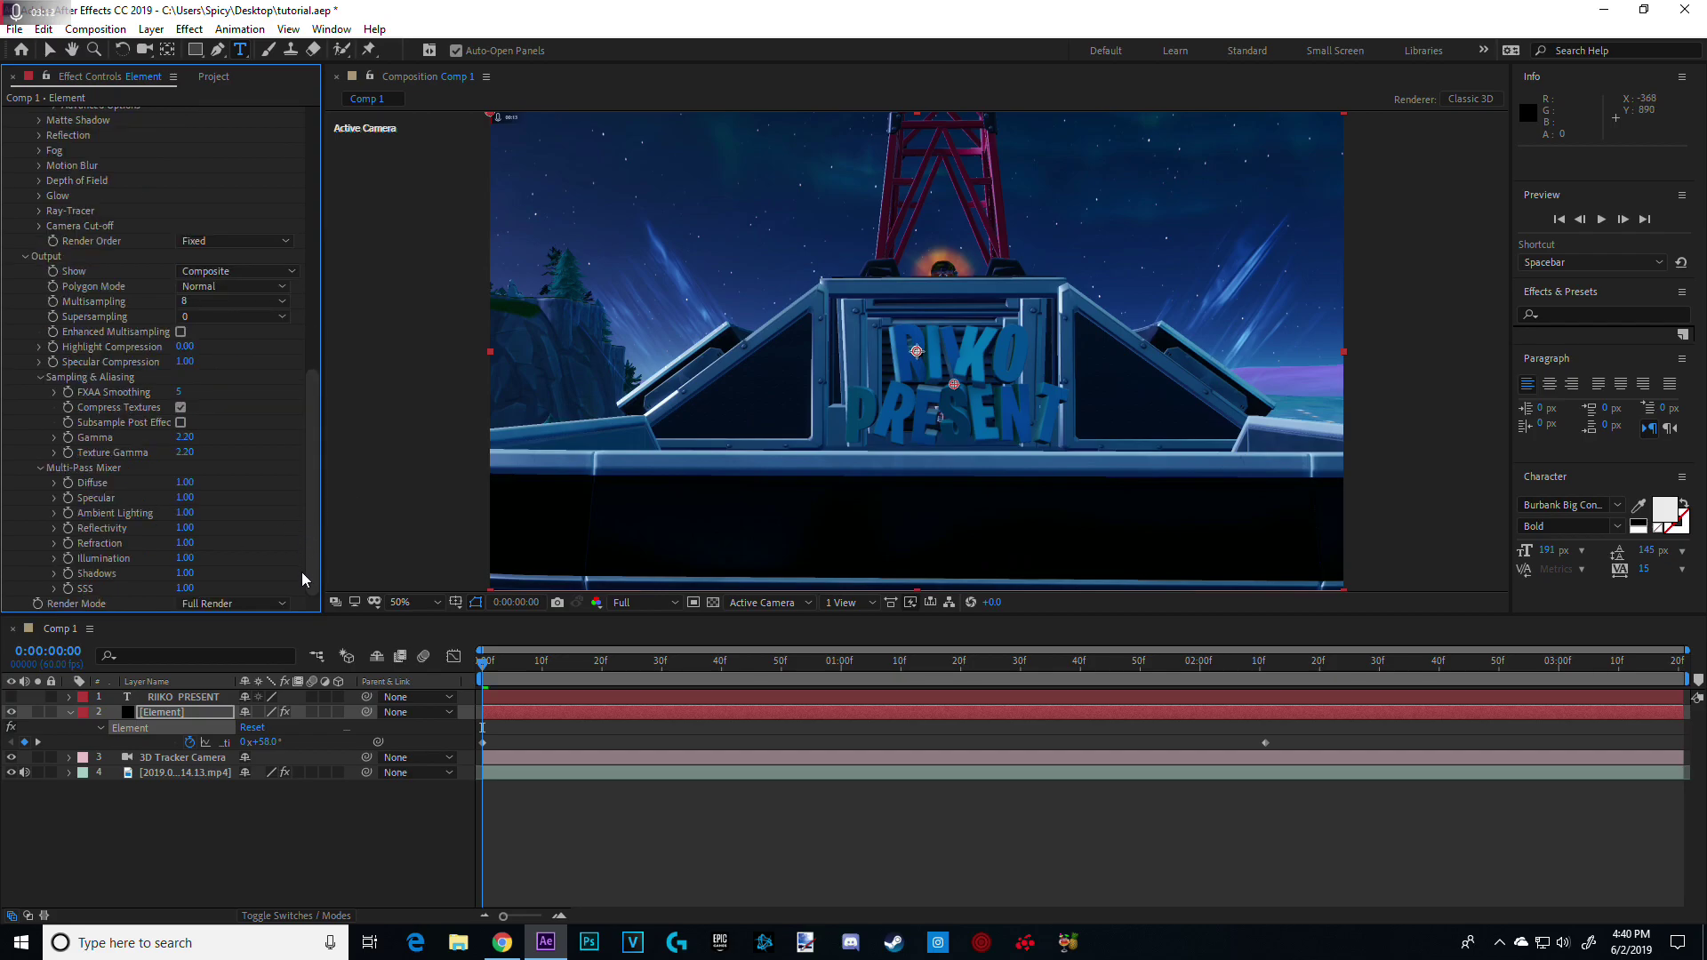
scroll(315, 569, up, 10)
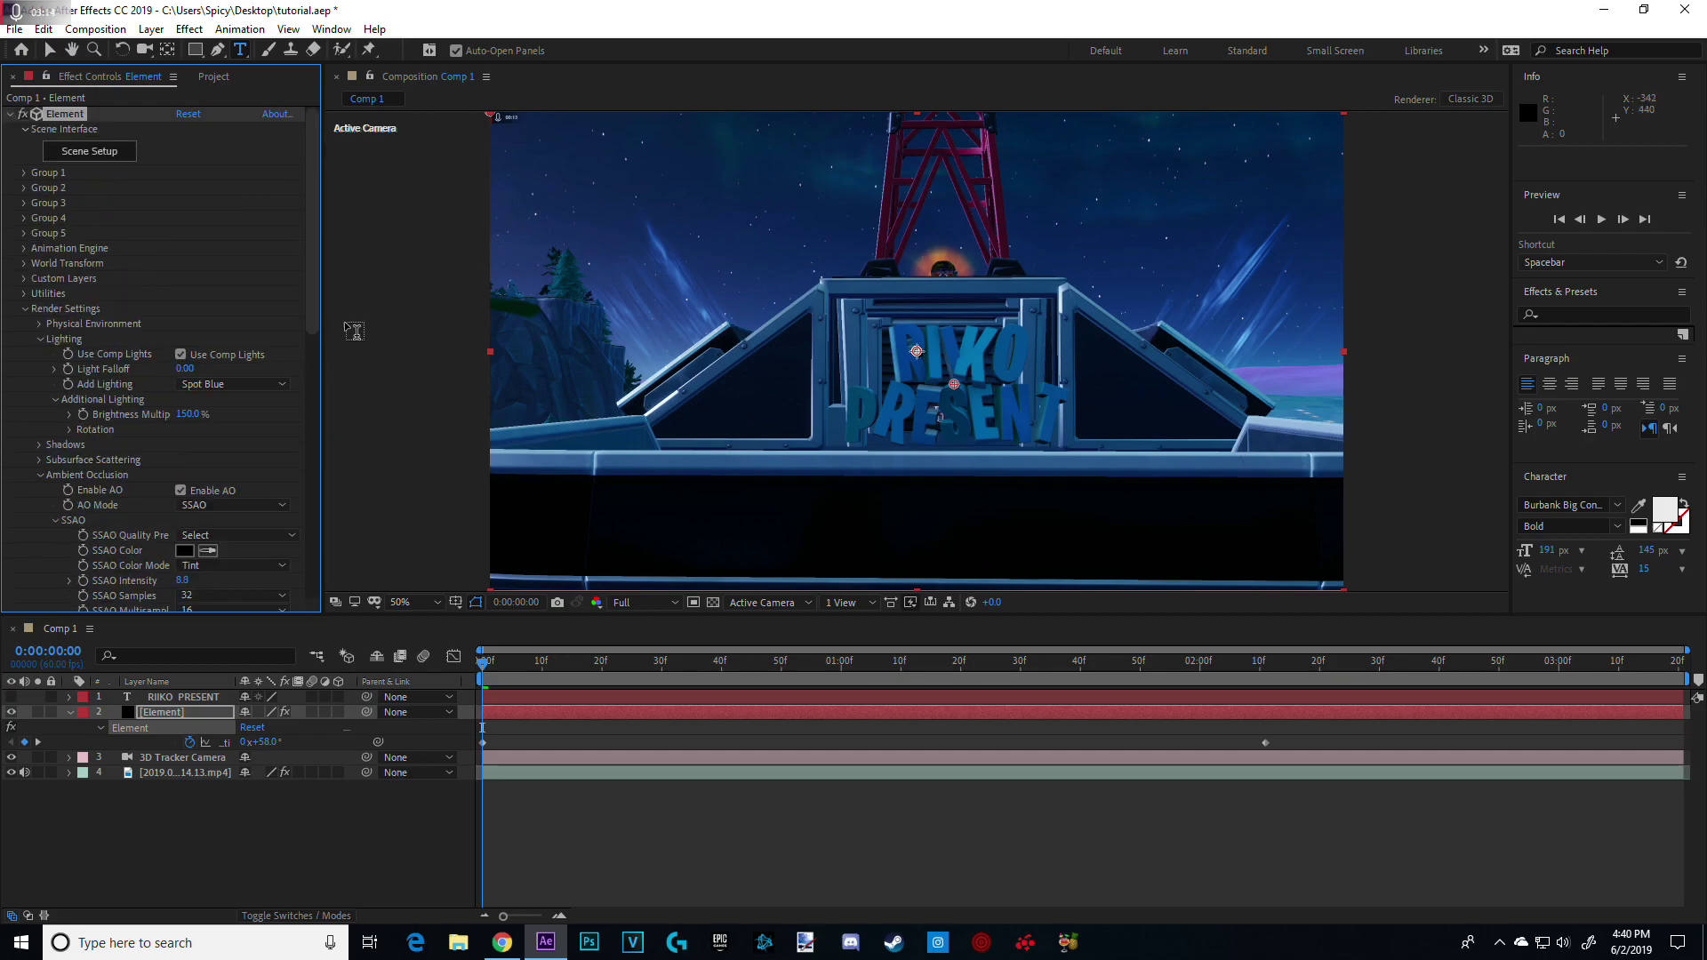
key(space)
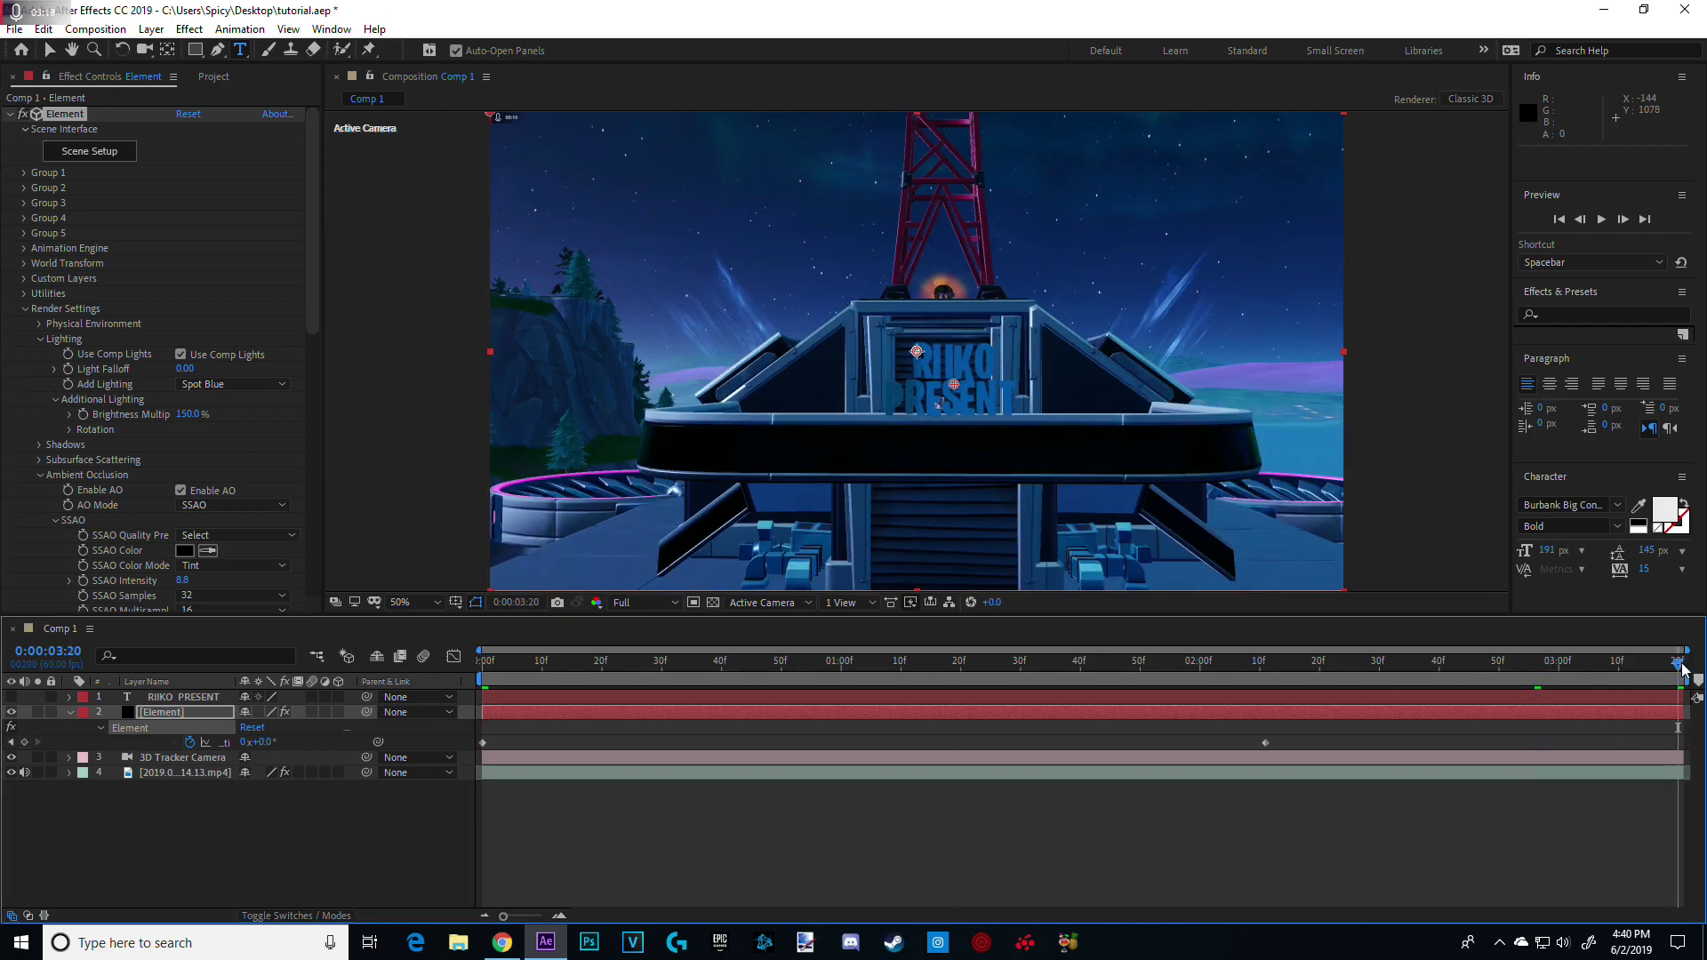
key(space)
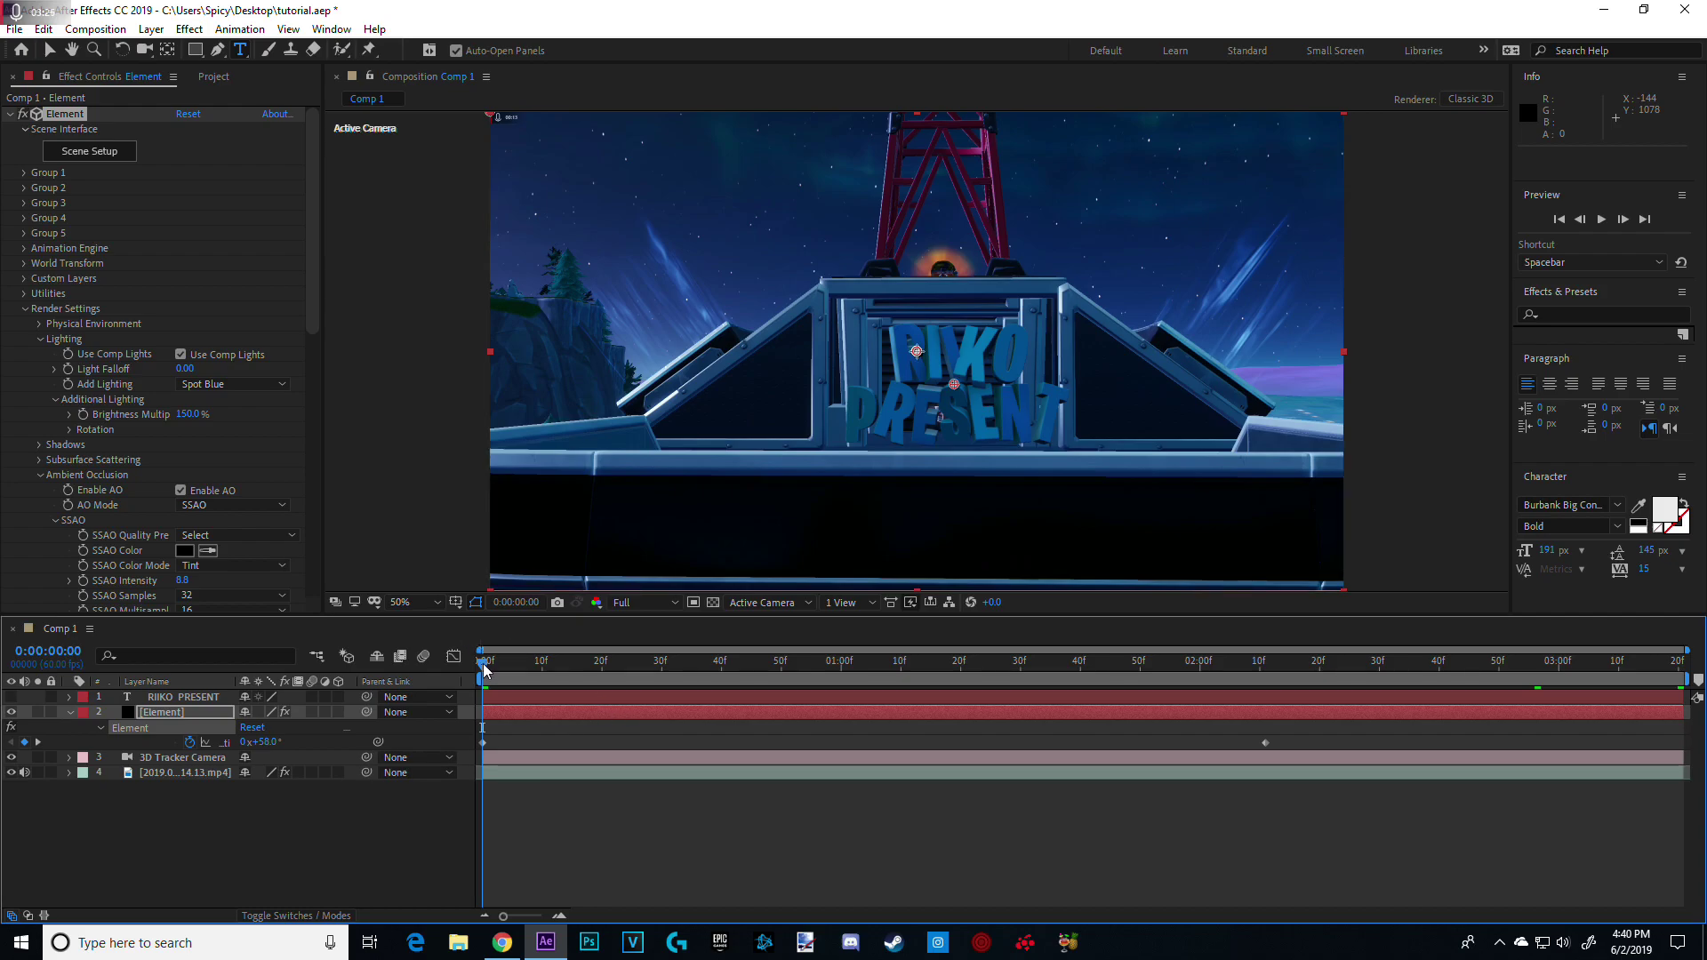
mouse_move(485, 672)
mouse_down()
mouse_move(563, 665)
mouse_move(471, 674)
mouse_up()
drag(486, 679, 734, 659)
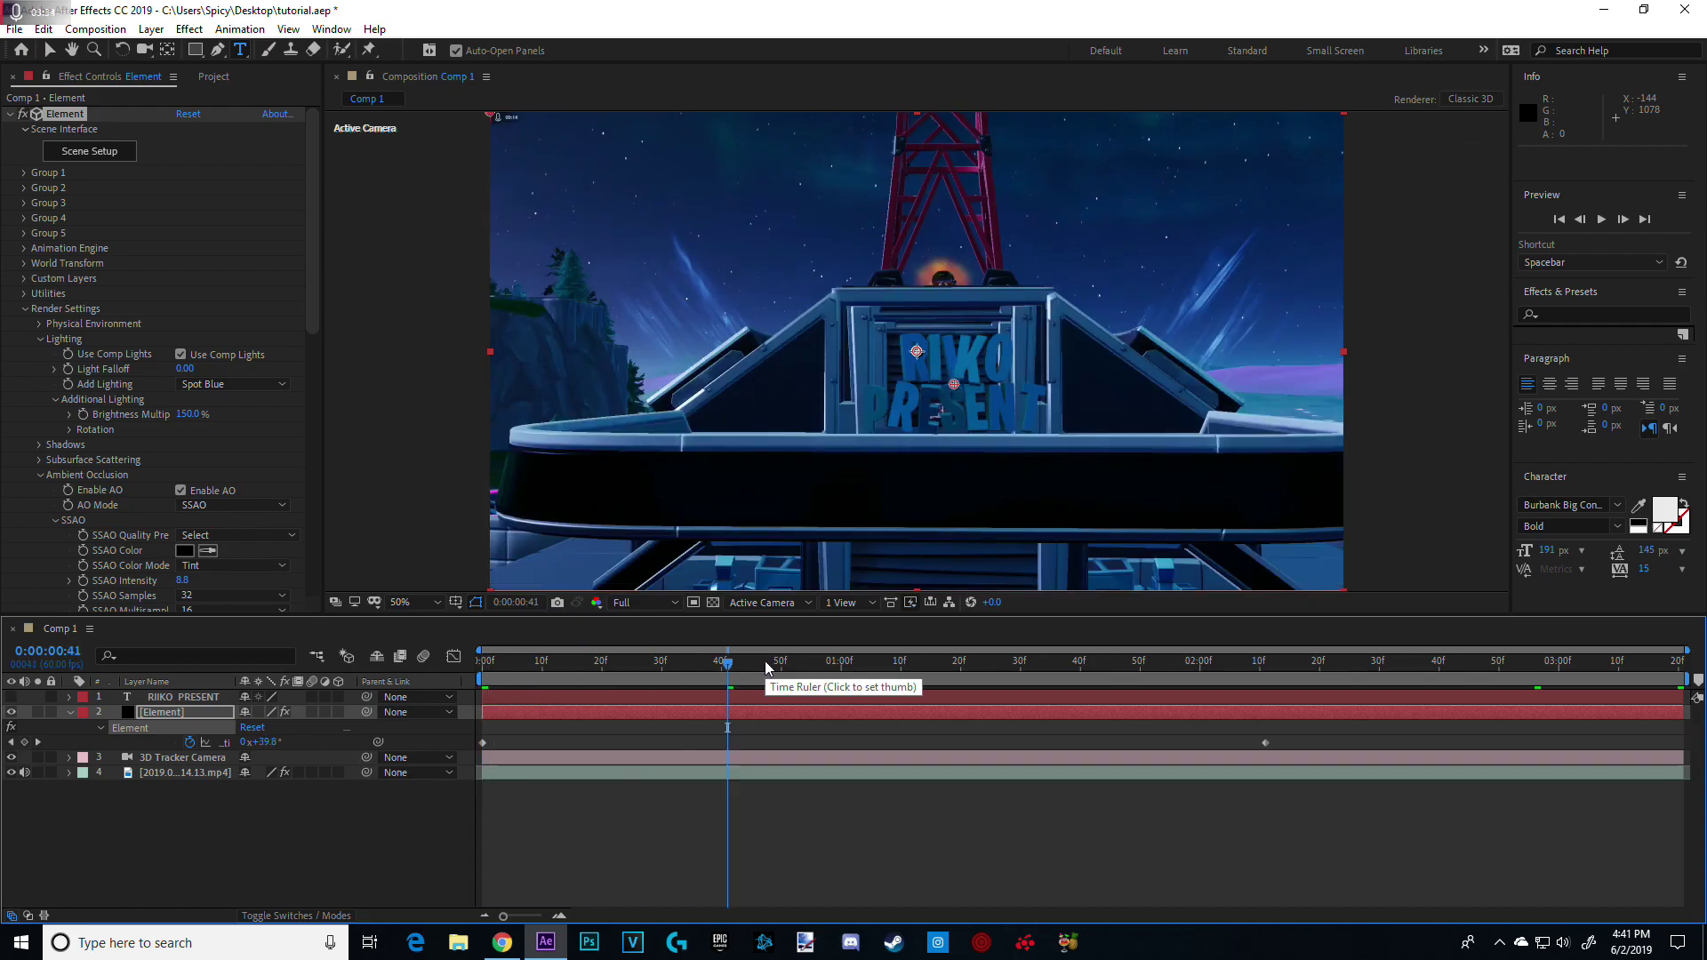